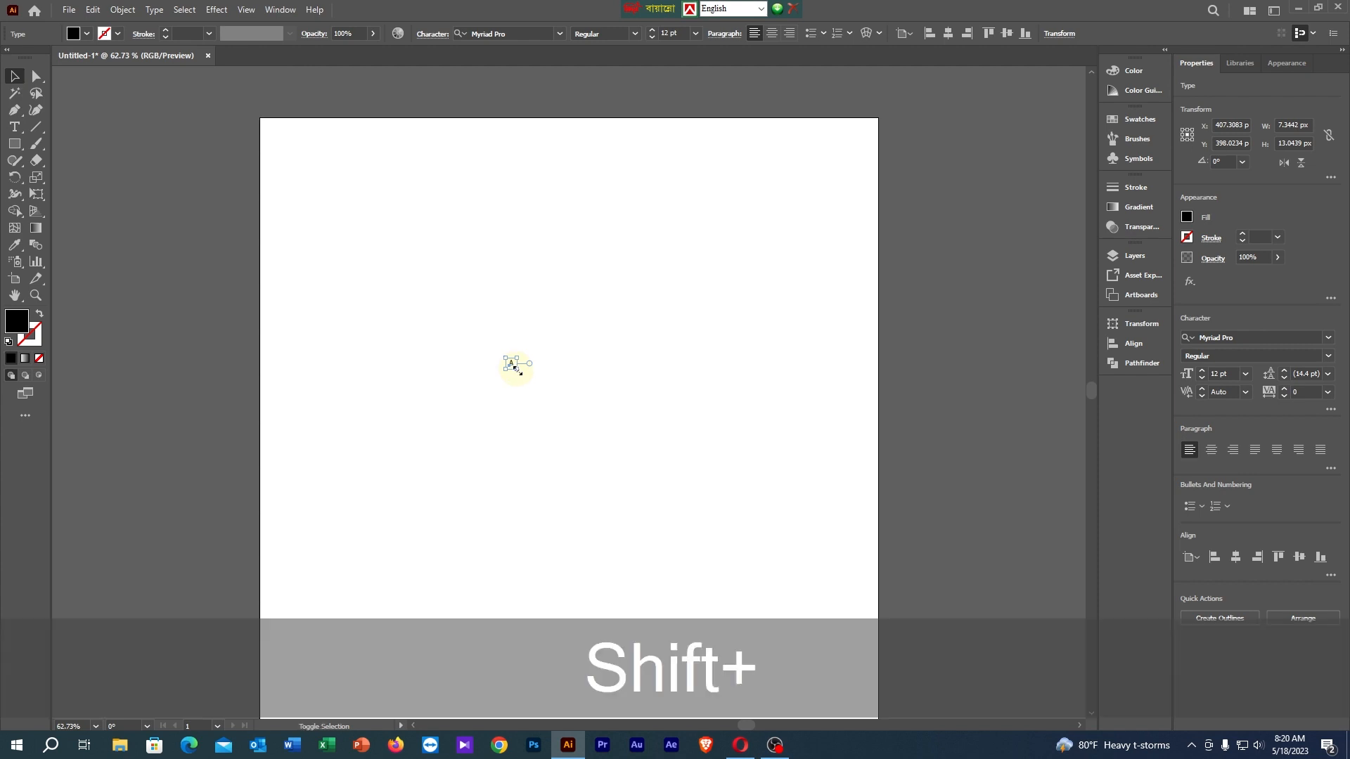
Enlarge the letter A to about 429 pt and set its font to Alpaca Scarlett Demo.
{"action": "left_click_drag", "start_coordinate": [514, 366], "coordinate": [642, 405]}
{"action": "left_click", "coordinate": [1327, 338]}
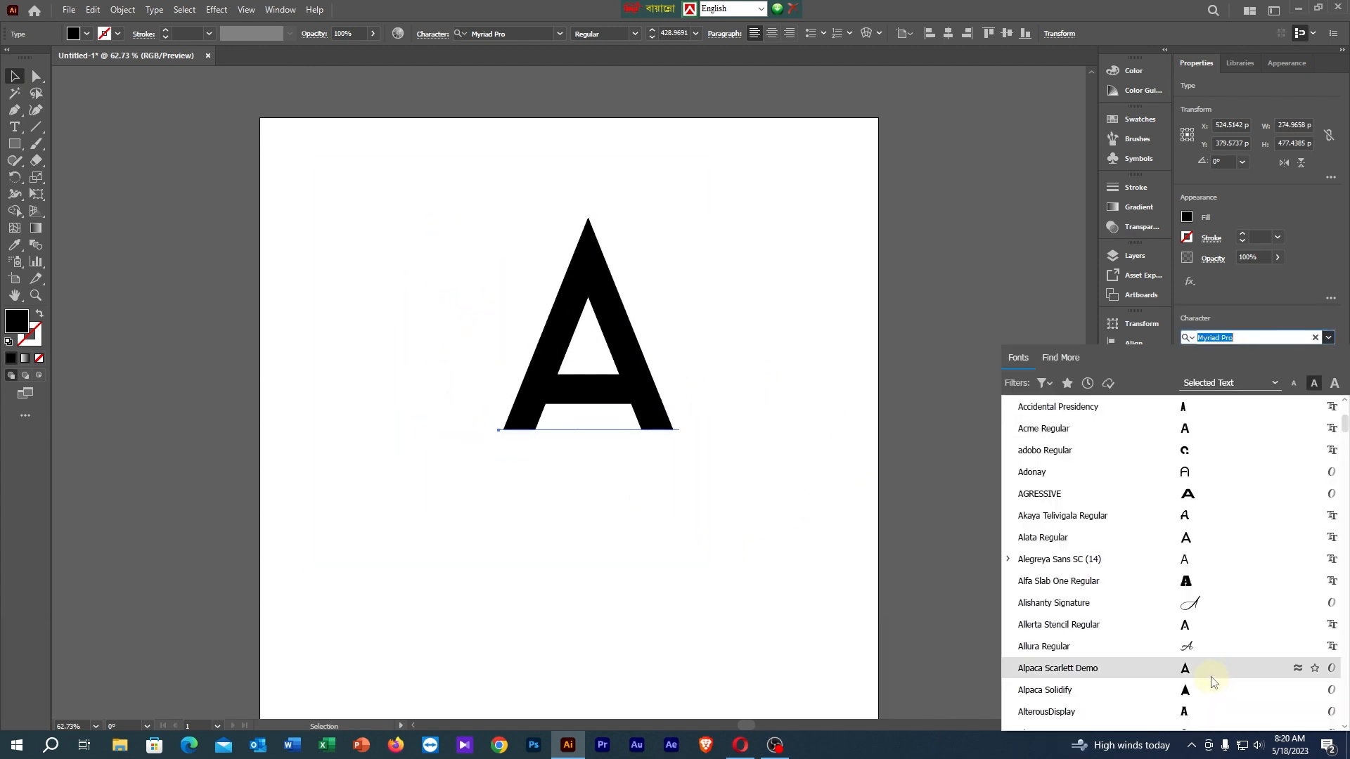
{"action": "left_click", "coordinate": [1210, 681]}
{"action": "left_click", "coordinate": [421, 317]}
{"action": "left_click", "coordinate": [558, 386]}
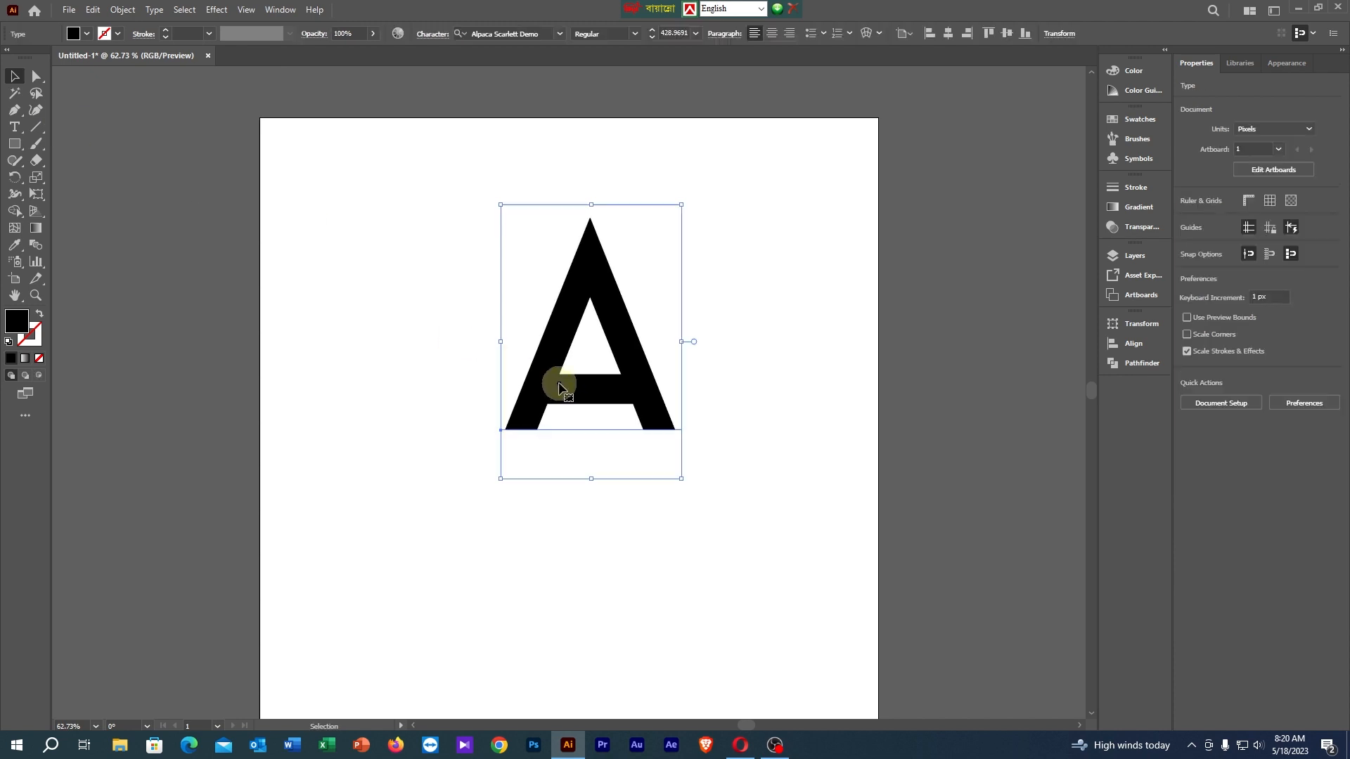
{"action": "left_click_drag", "start_coordinate": [559, 387], "coordinate": [172, 361]}
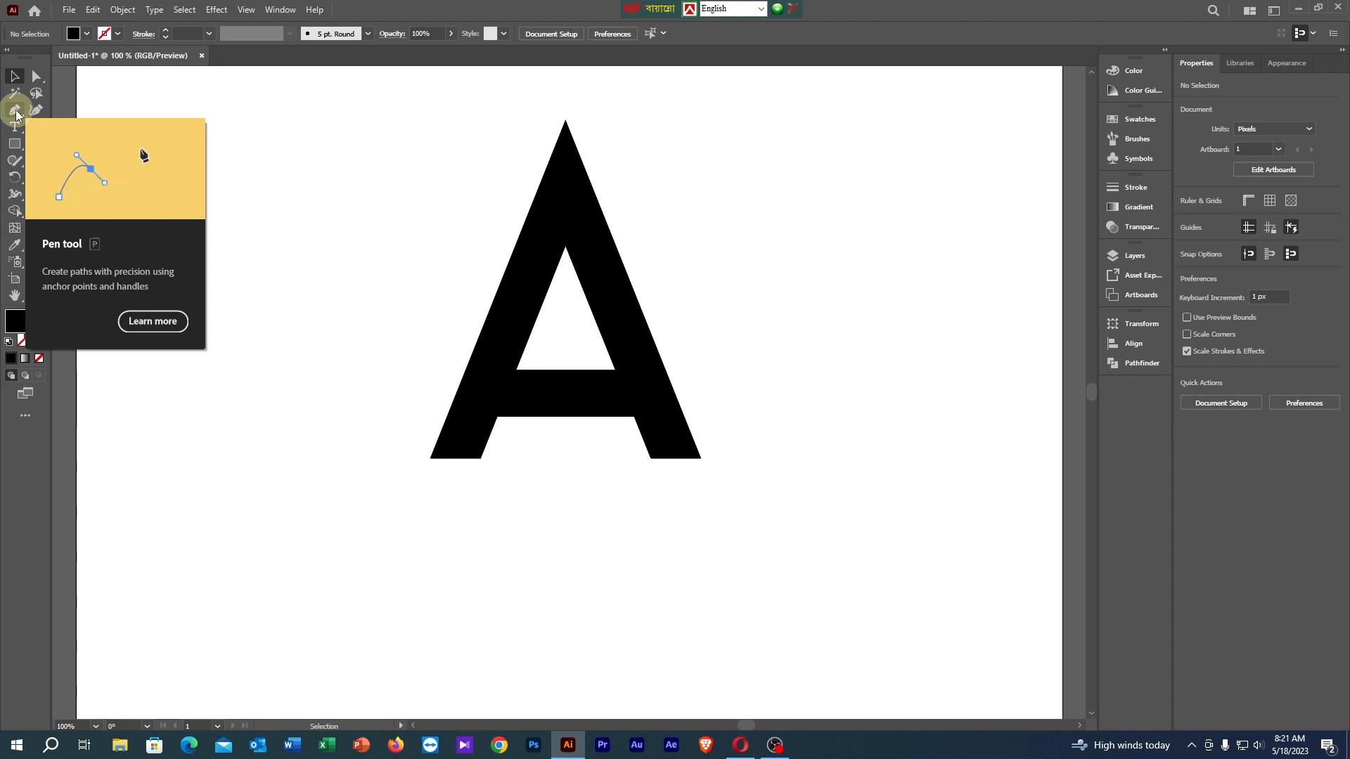
Draw a straight Pen line from the A's counter apex along the left leg's inner edge and extend it past the foot.
{"action": "left_click", "coordinate": [15, 111]}
{"action": "left_click", "coordinate": [565, 246]}
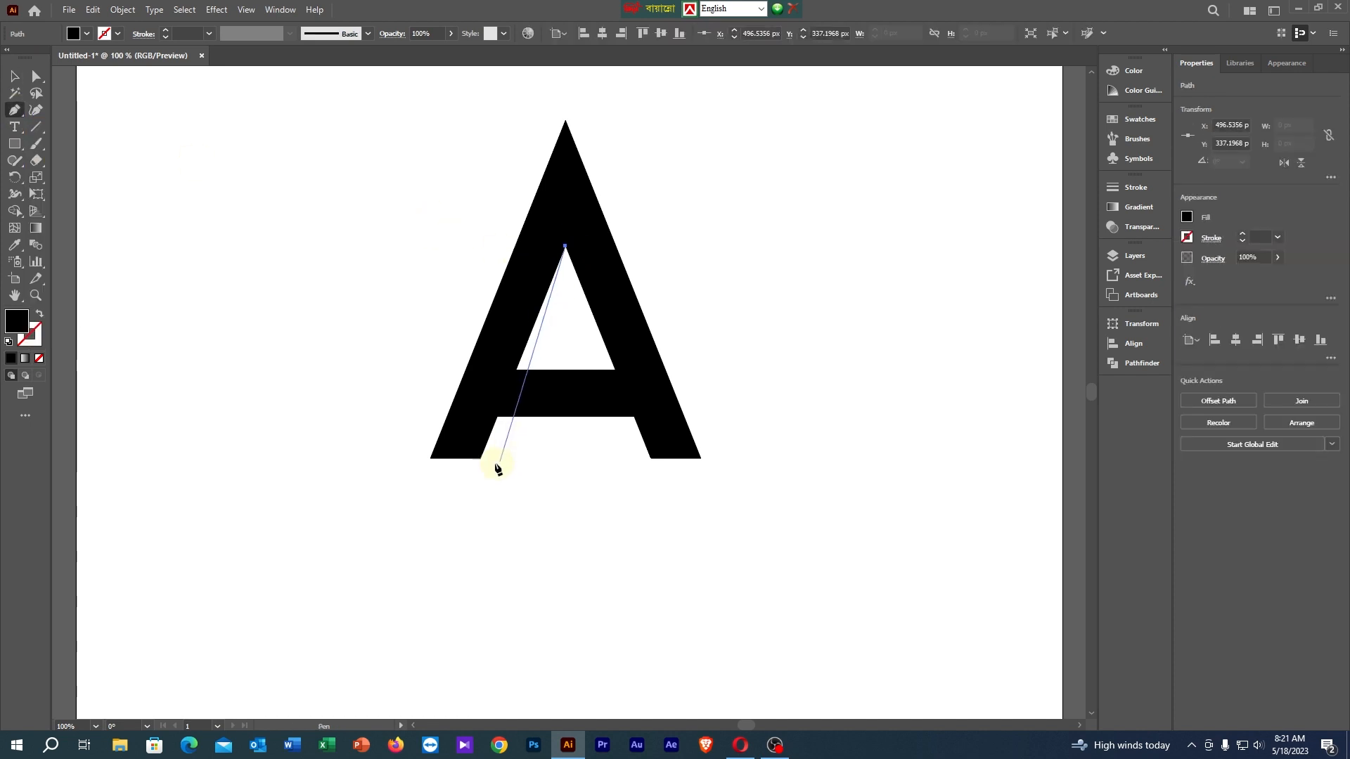
{"action": "left_click", "coordinate": [481, 459]}
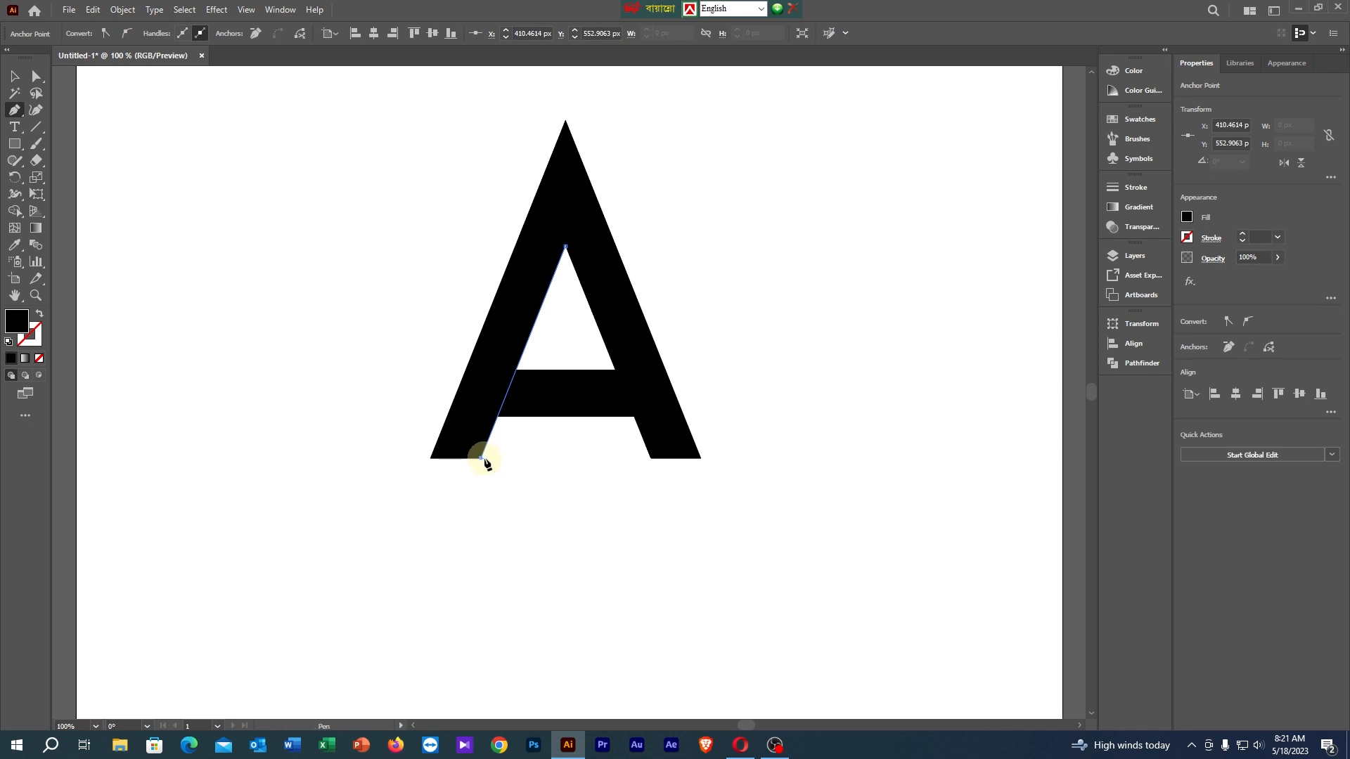
{"action": "key", "text": "v"}
{"action": "left_click_drag", "start_coordinate": [481, 459], "coordinate": [499, 484]}
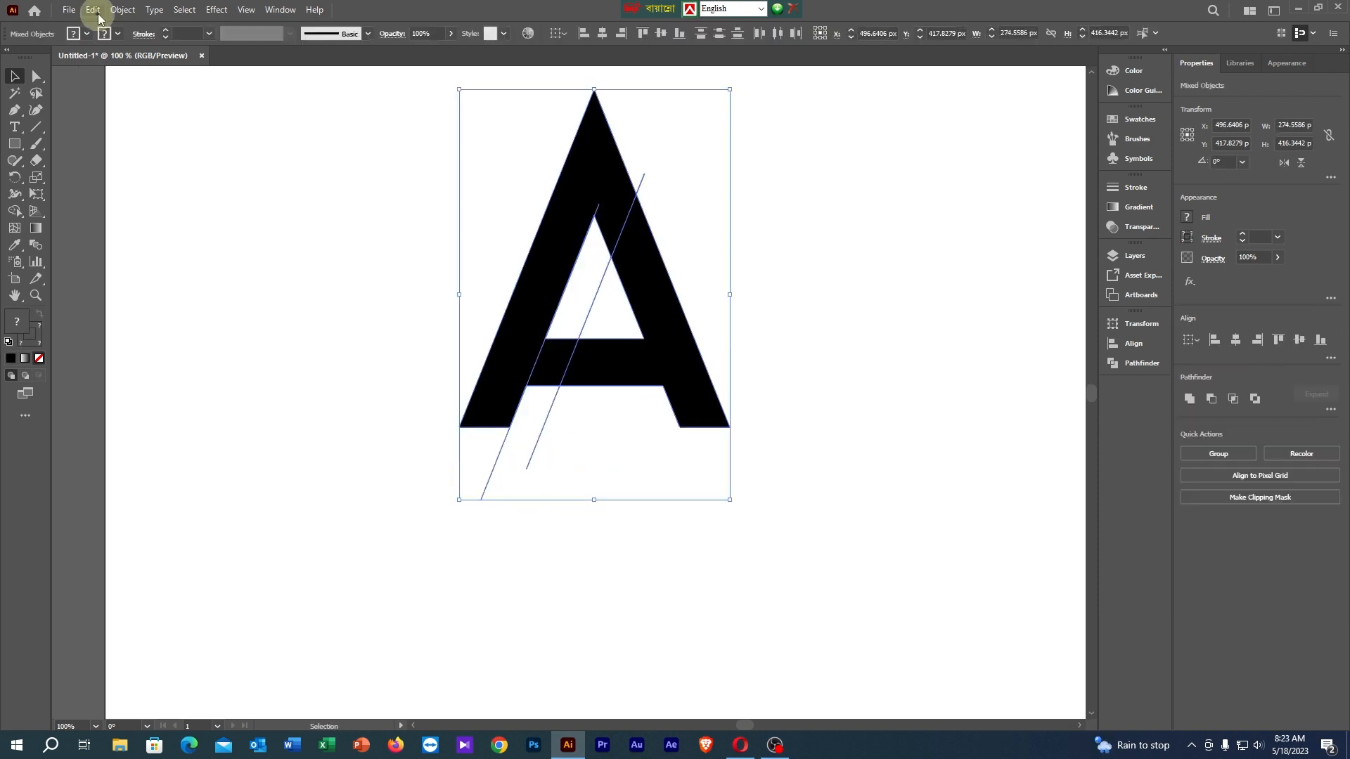
Expand the fill and stroke of the letter and both diagonal lines, and cut away the crossbar section between the lines with Shape Builder.
{"action": "left_click", "coordinate": [123, 9]}
{"action": "left_click", "coordinate": [172, 184]}
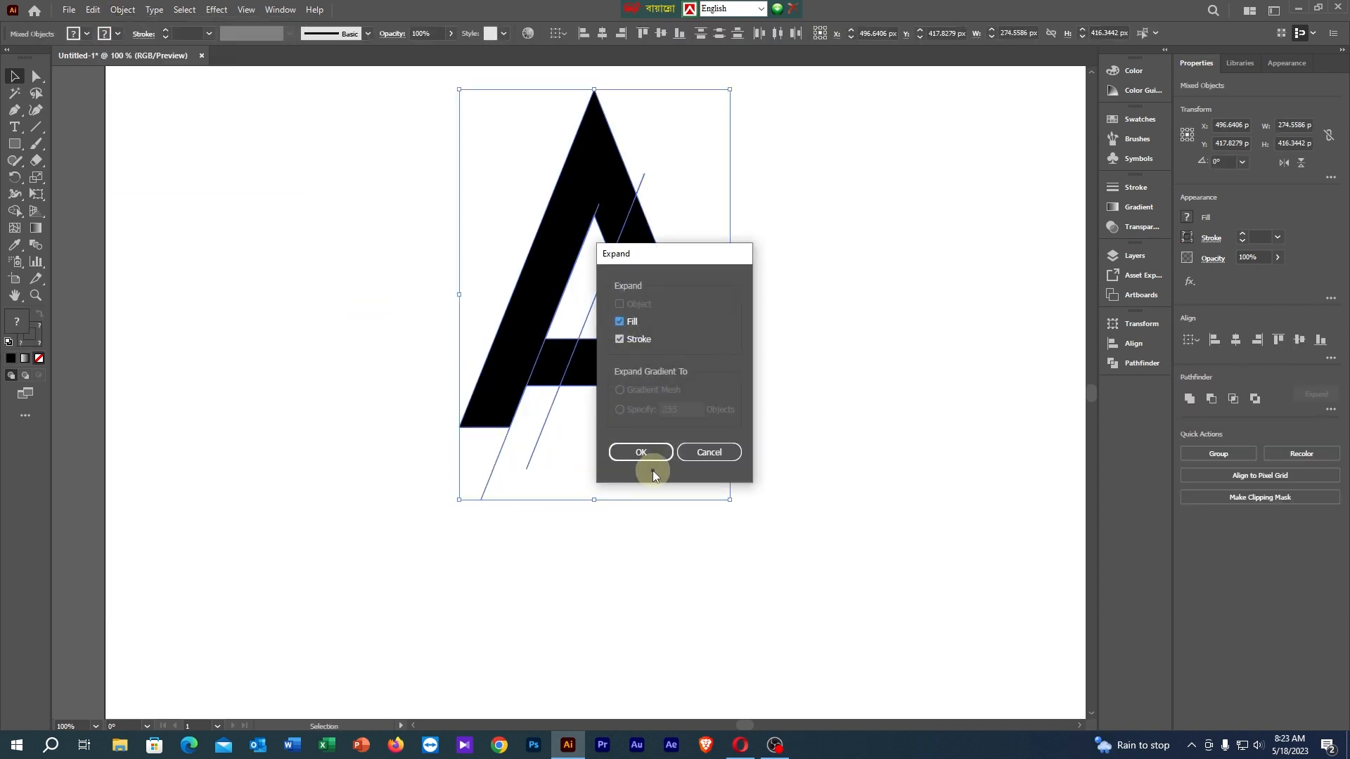
{"action": "left_click", "coordinate": [654, 455]}
{"action": "left_click", "coordinate": [14, 211]}
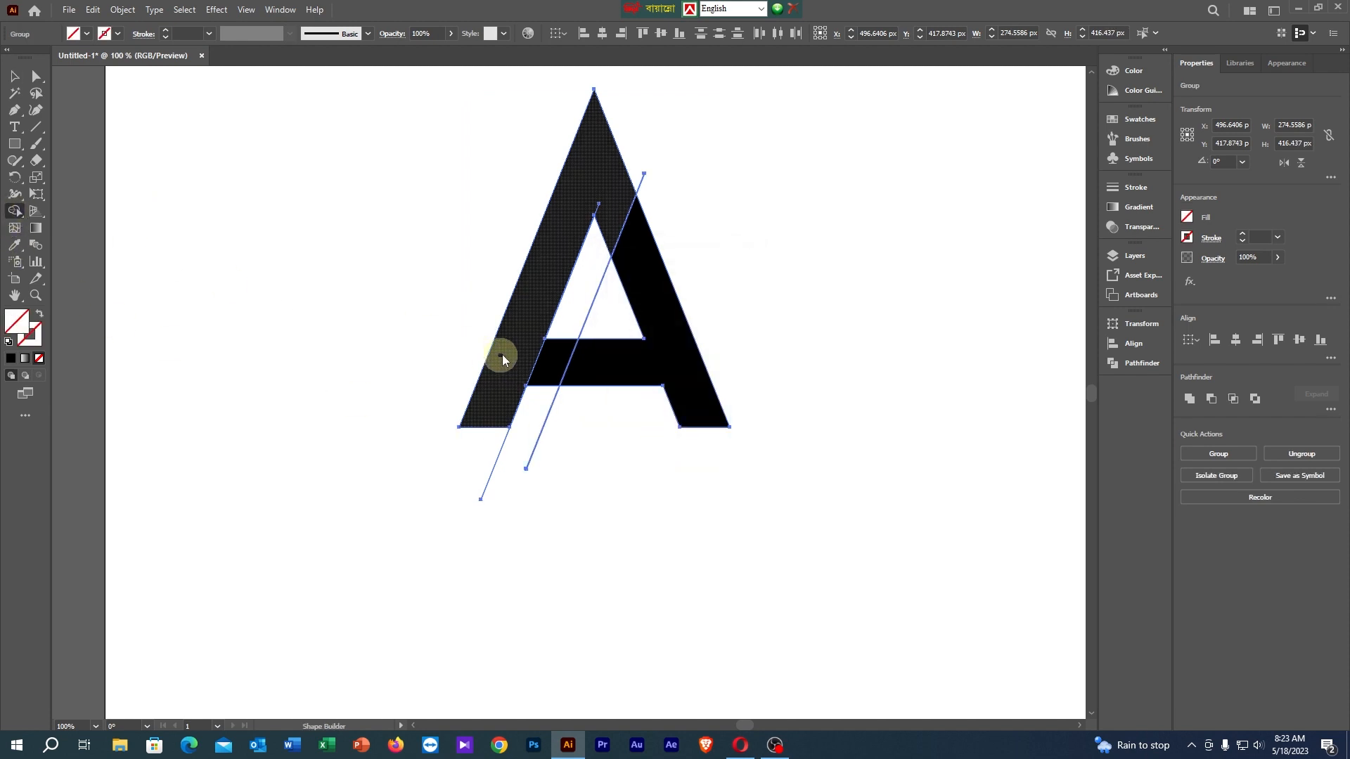
{"action": "left_click", "coordinate": [557, 367], "text": "alt"}
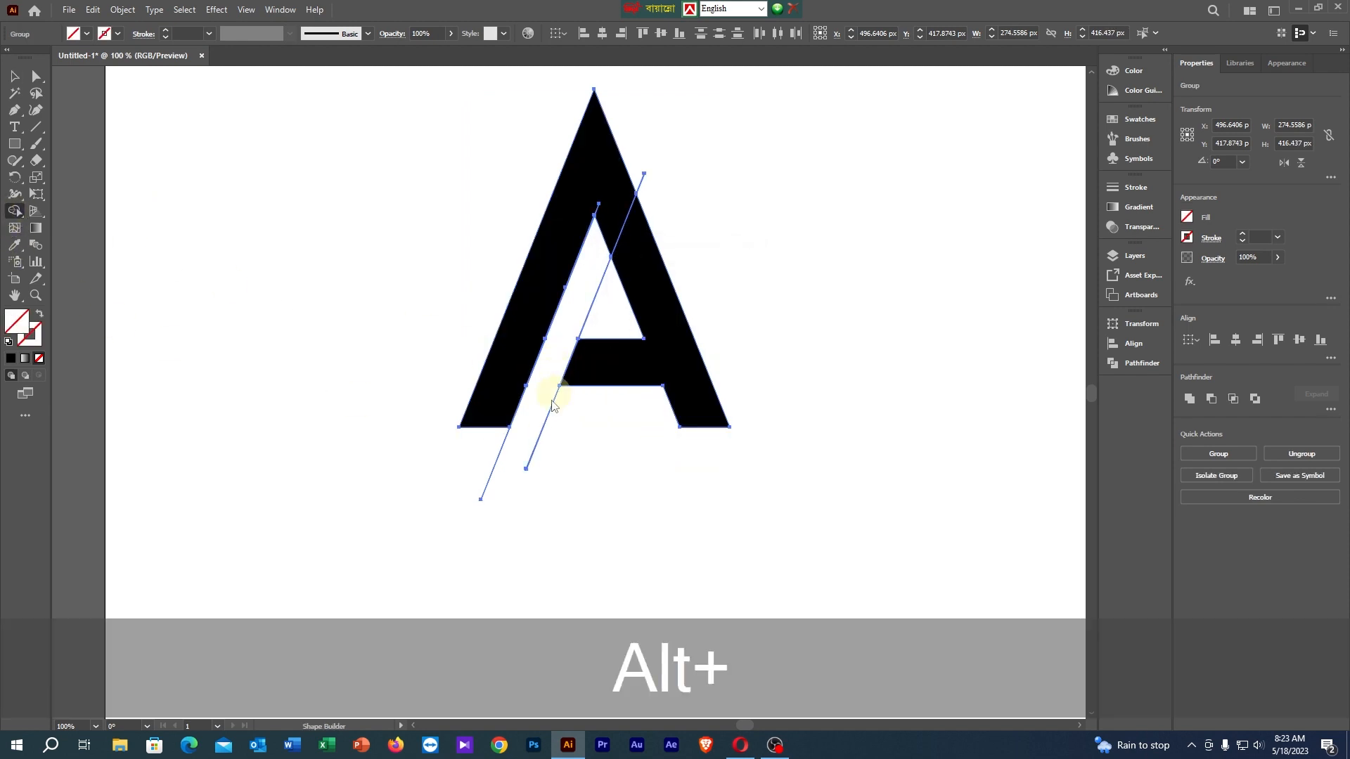
Delete the two leftover diagonal lines from the letter.
{"action": "left_click", "coordinate": [14, 76]}
{"action": "left_click", "coordinate": [576, 478]}
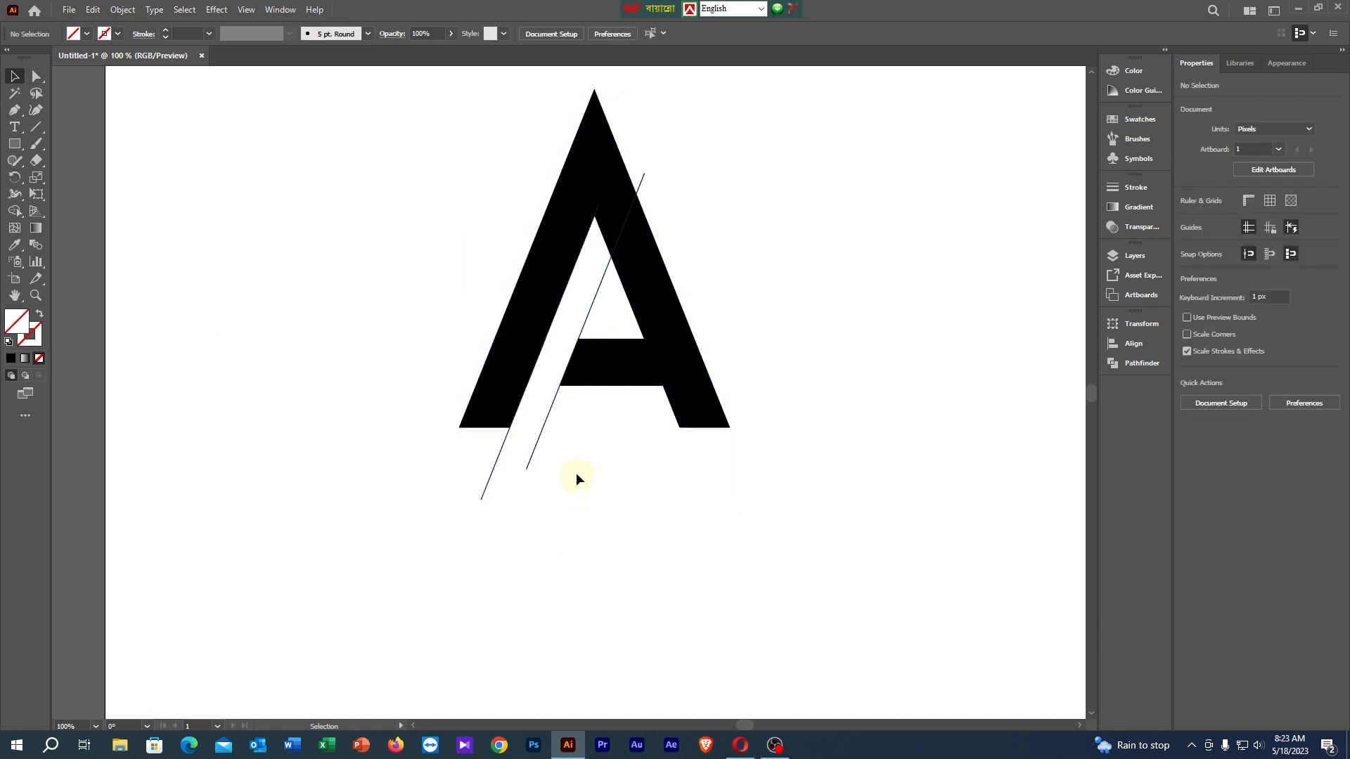
{"action": "left_click_drag", "start_coordinate": [425, 454], "coordinate": [425, 455]}
{"action": "key", "text": "Delete"}
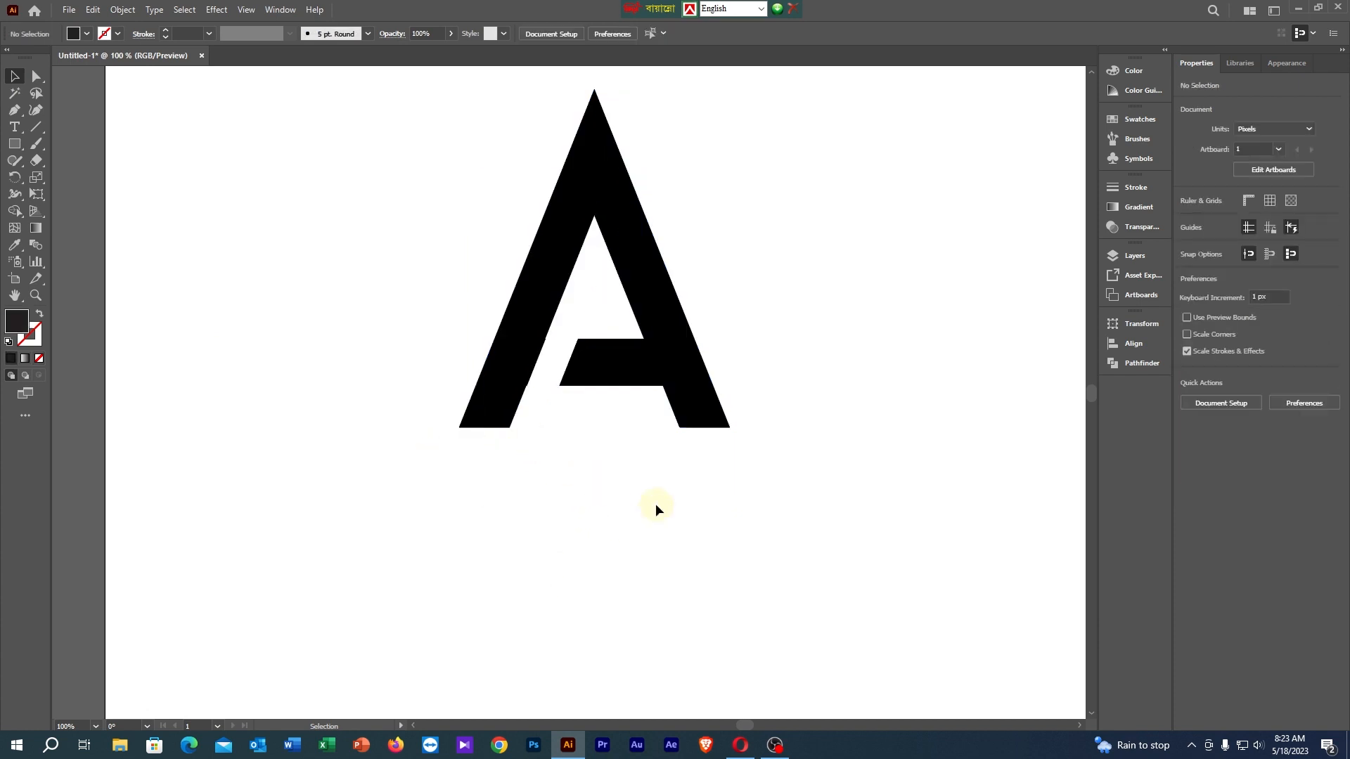
Draw a Pen line along the right leg's inner edge from the counter apex to the foot, and lengthen it proportionally from its centre.
{"action": "scroll", "coordinate": [693, 490], "scroll_direction": "up", "scroll_amount": 2}
{"action": "scroll", "coordinate": [916, 473], "scroll_direction": "up", "scroll_amount": 1}
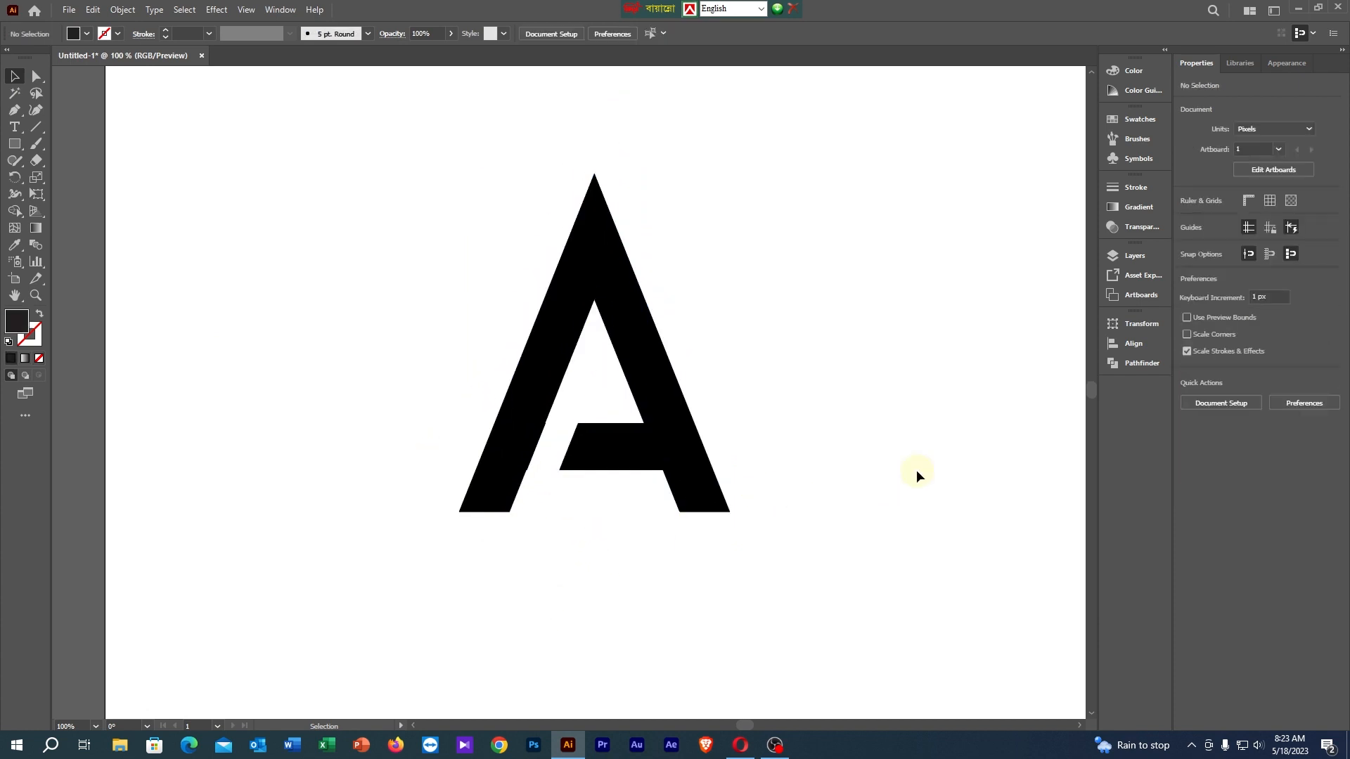
{"action": "left_click", "coordinate": [8, 107]}
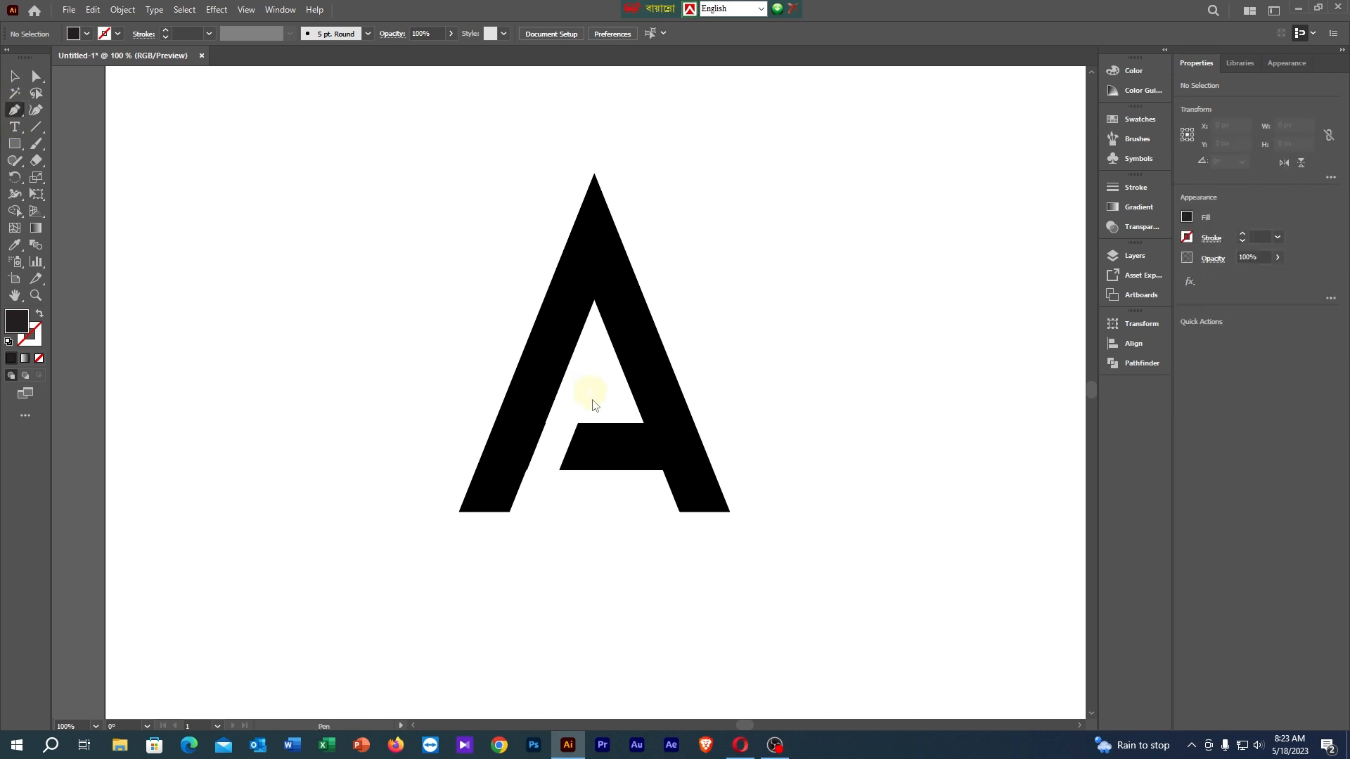
{"action": "left_click", "coordinate": [593, 301]}
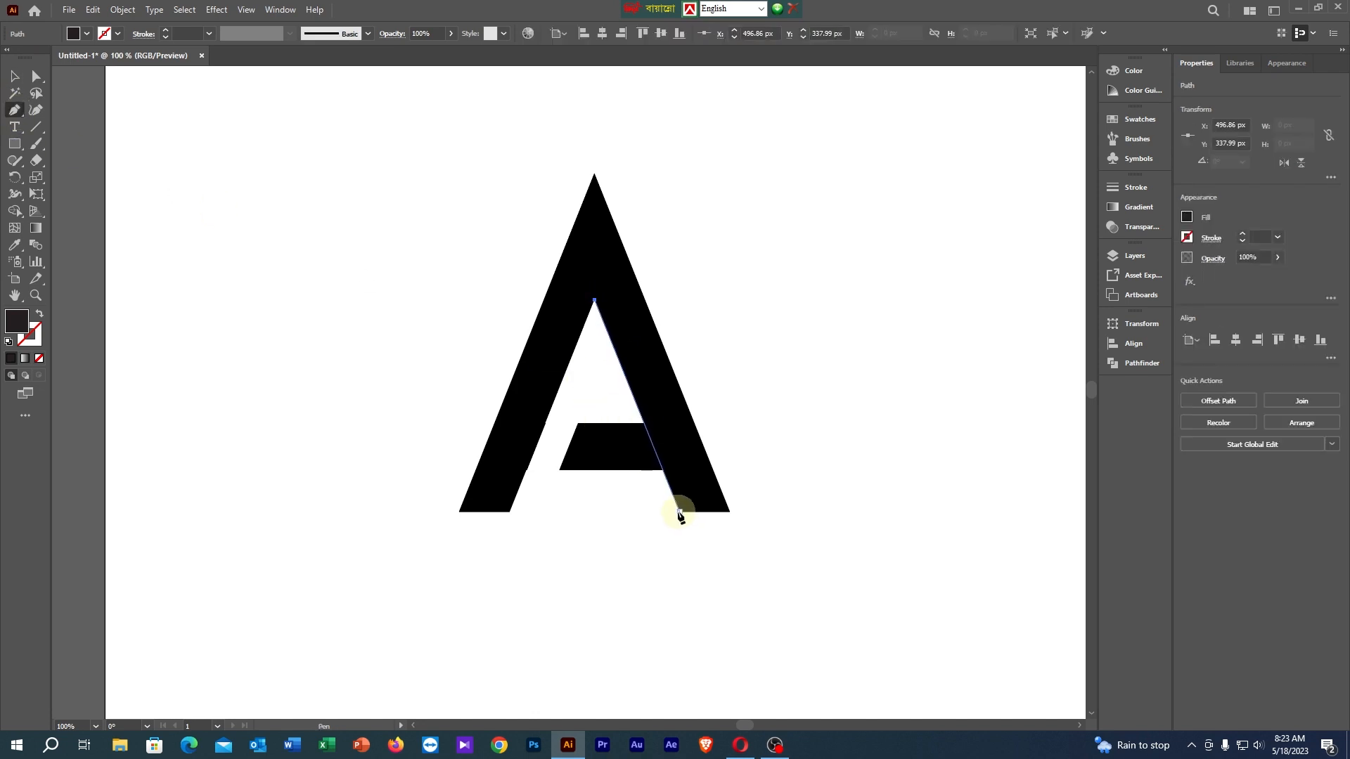
{"action": "left_click", "coordinate": [679, 511]}
{"action": "left_click", "coordinate": [14, 75]}
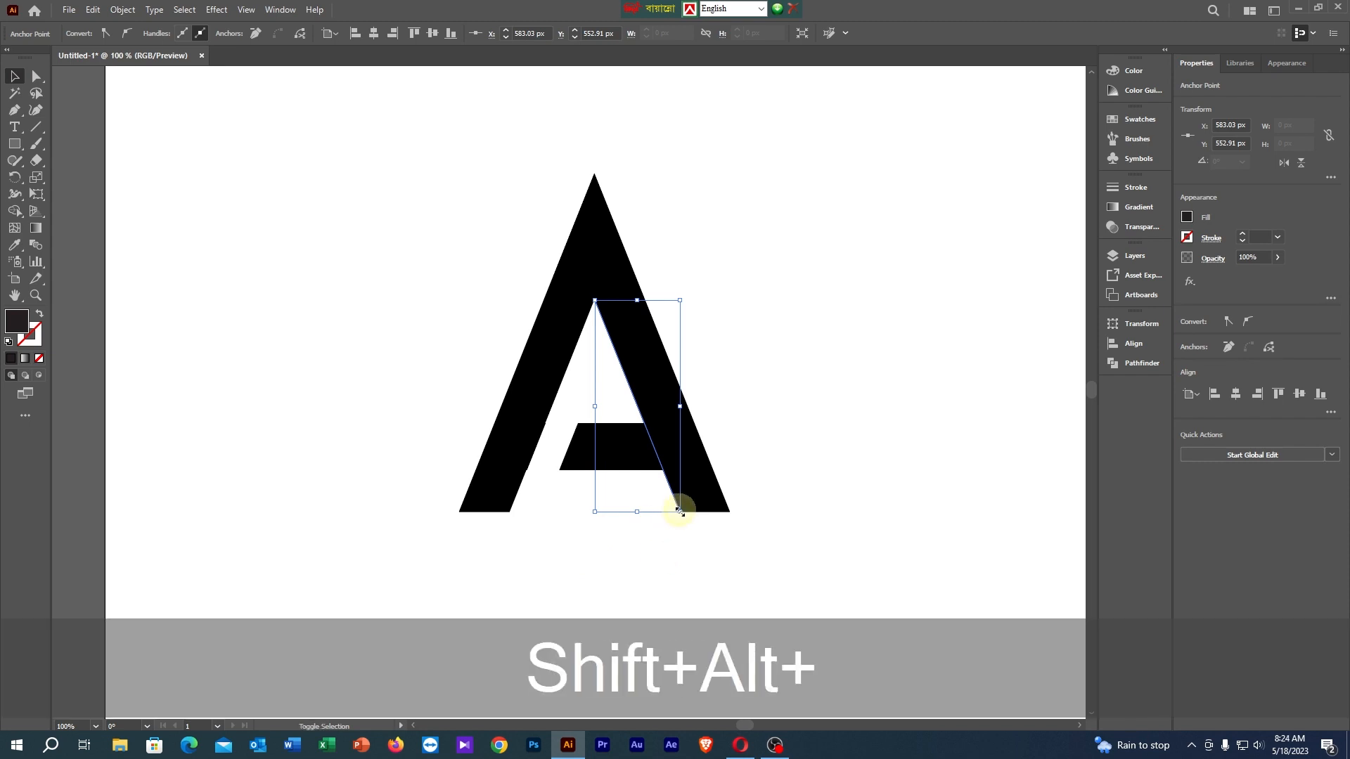
{"action": "left_click_drag", "start_coordinate": [679, 511], "coordinate": [752, 607]}
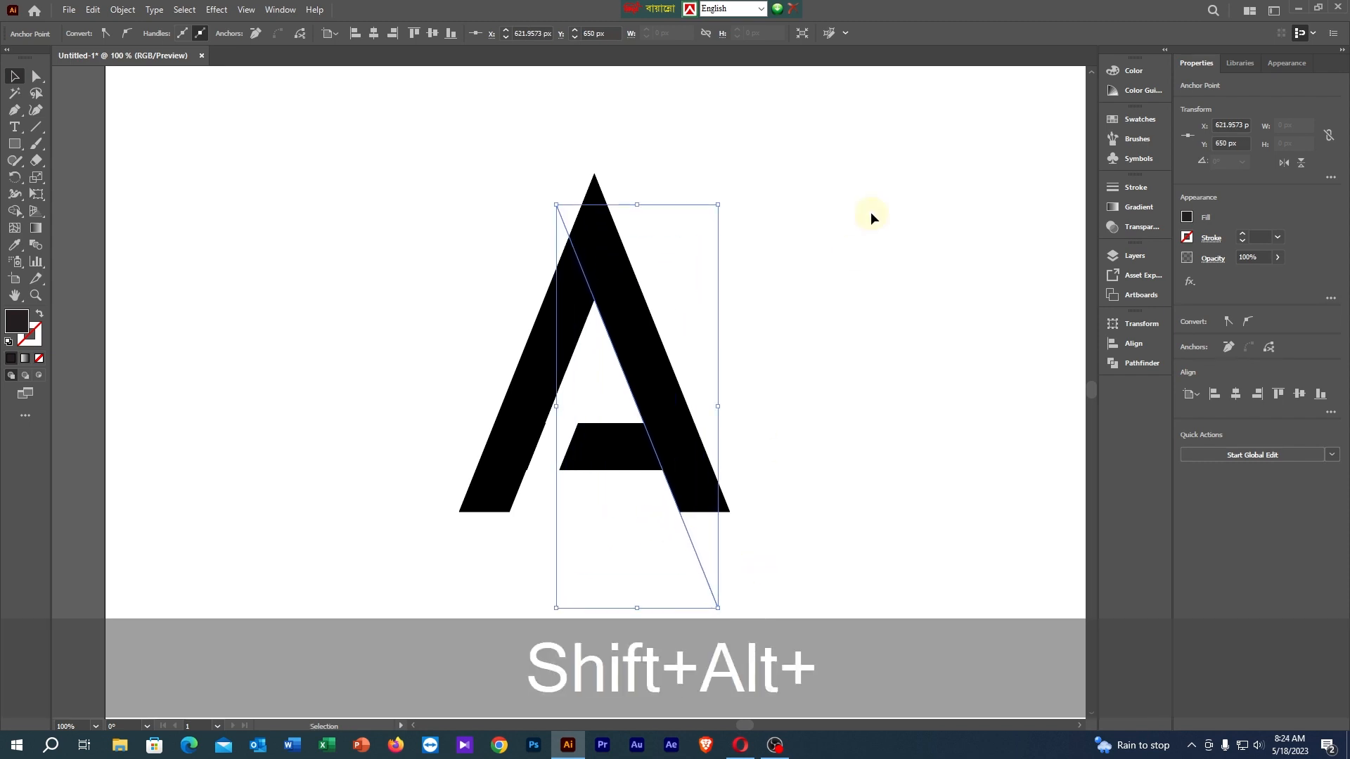
Give the new diagonal line a 21 pt stroke and no fill.
{"action": "left_click", "coordinate": [1243, 236]}
{"action": "left_click", "coordinate": [1242, 236]}
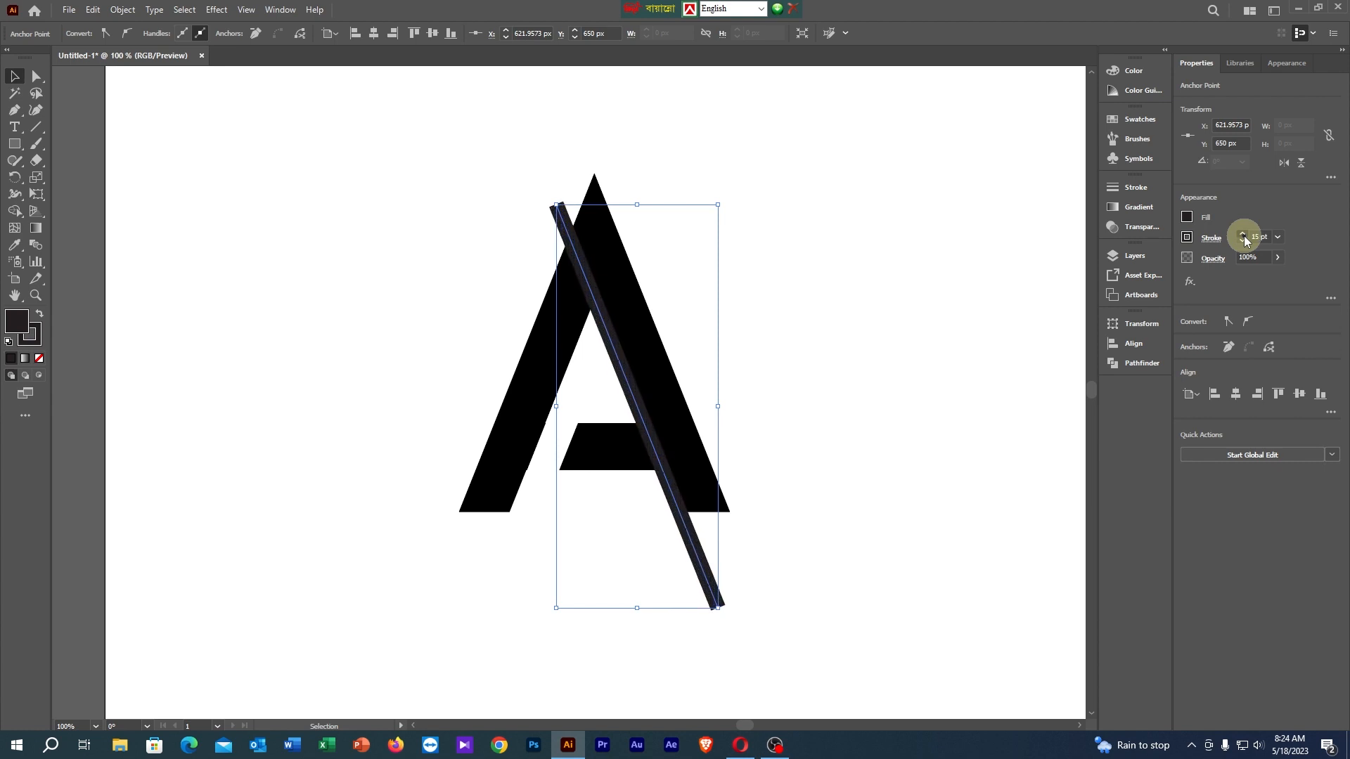
{"action": "left_click", "coordinate": [1243, 236]}
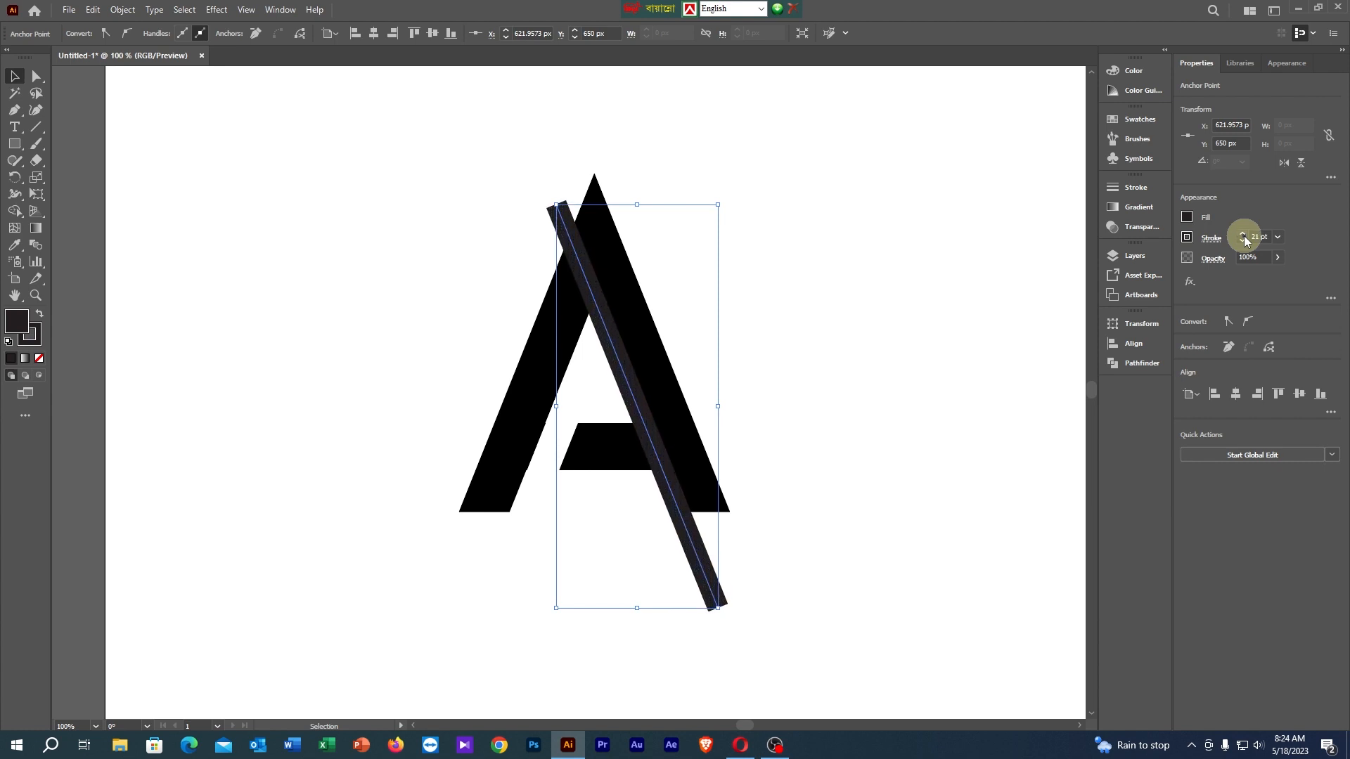
{"action": "left_click", "coordinate": [1187, 217]}
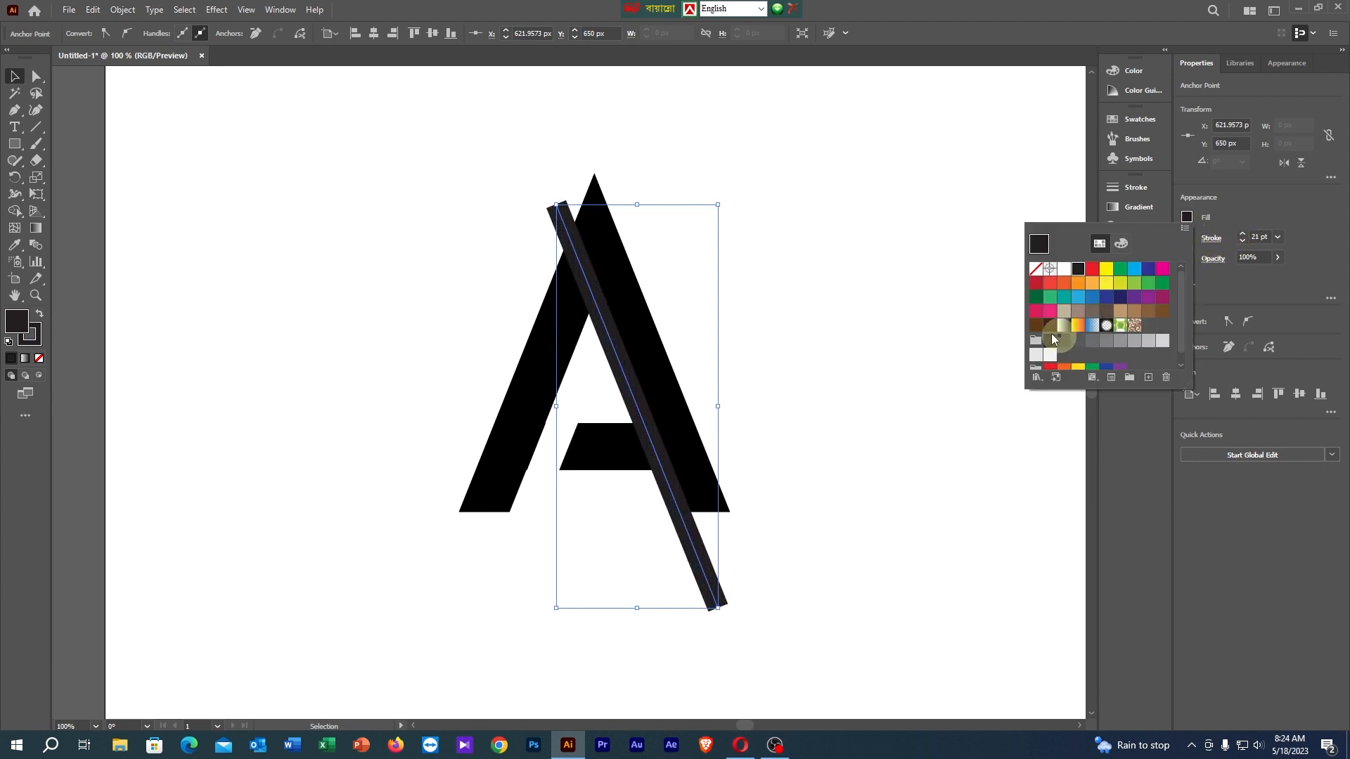
{"action": "left_click", "coordinate": [1035, 268]}
{"action": "left_click", "coordinate": [735, 292]}
{"action": "left_click", "coordinate": [405, 344]}
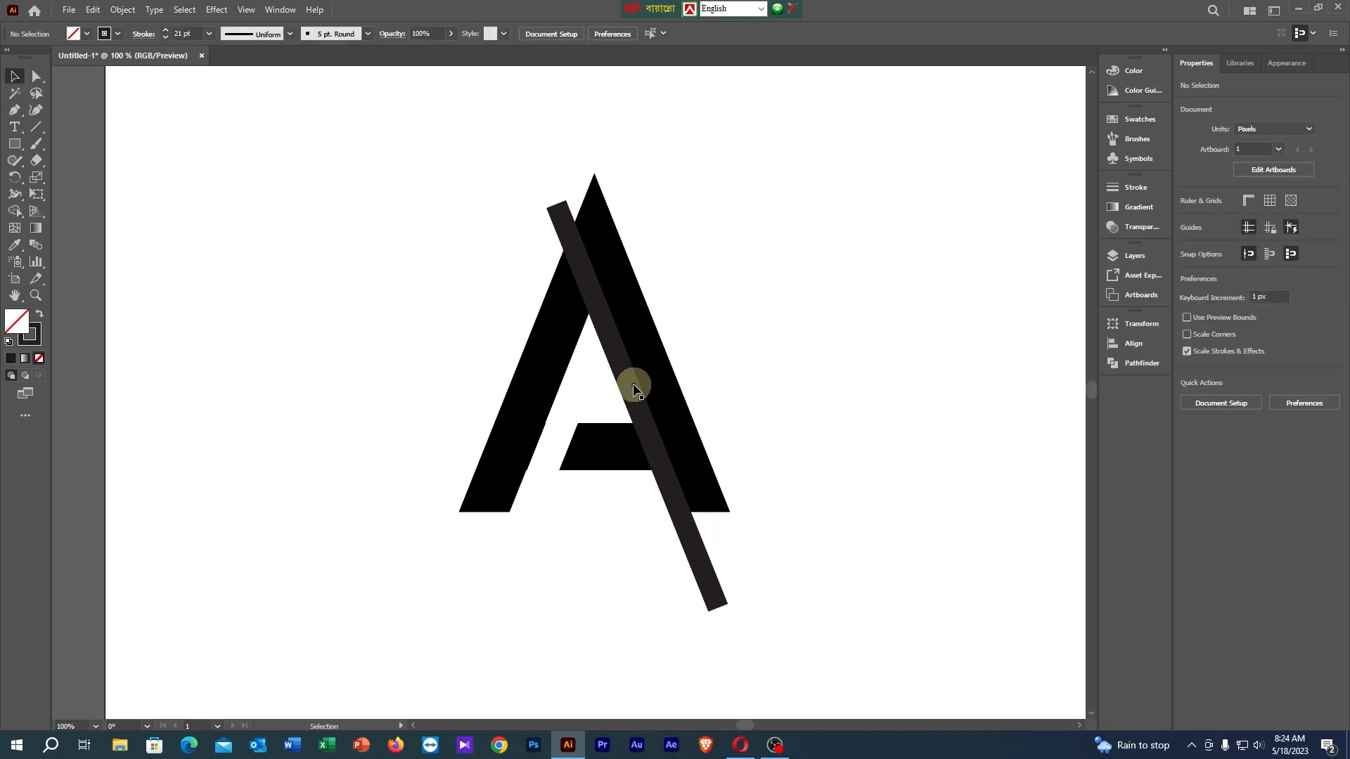
{"action": "key", "text": "ctrl+z"}
{"action": "key", "text": "ctrl+z"}
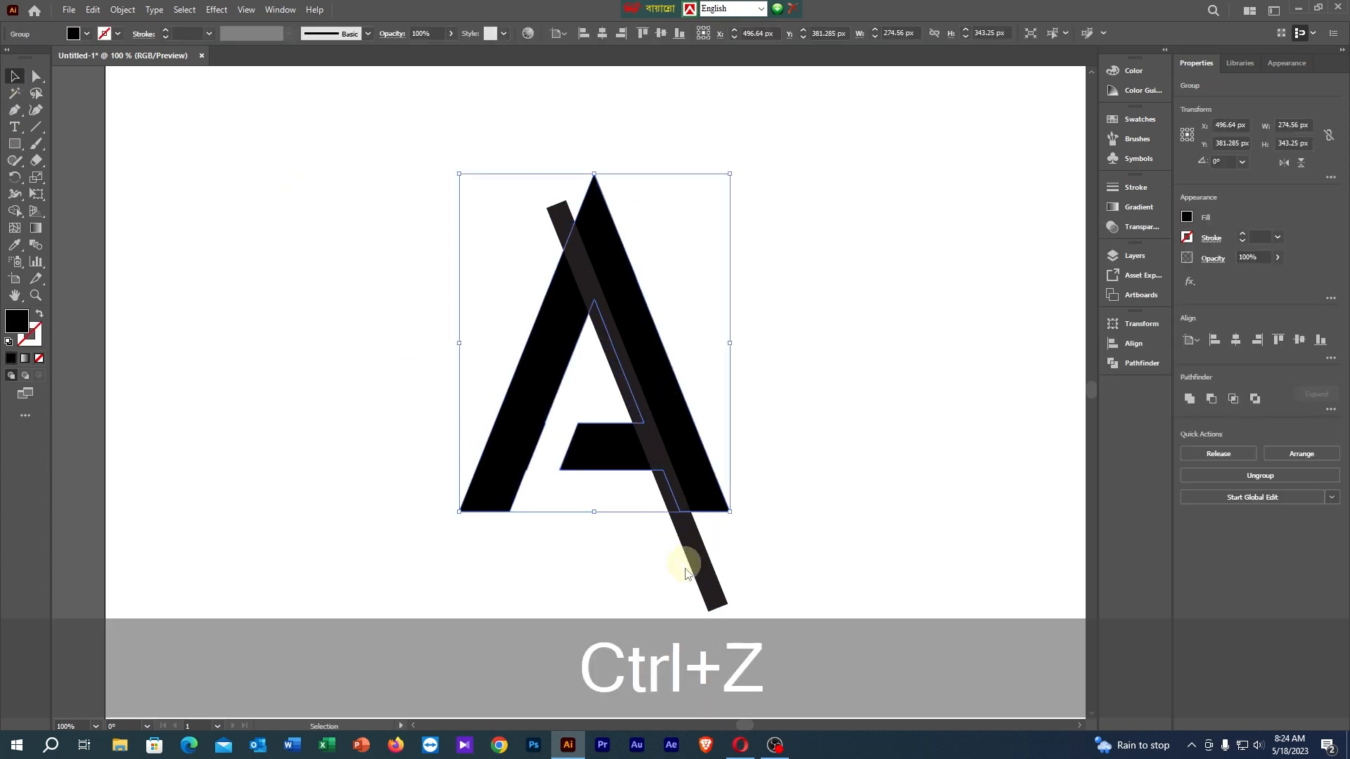
Nudge the thick diagonal line 11 px to the left so its edge meets the right leg's inner edge.
{"action": "left_click", "coordinate": [758, 568]}
{"action": "left_click", "coordinate": [707, 581]}
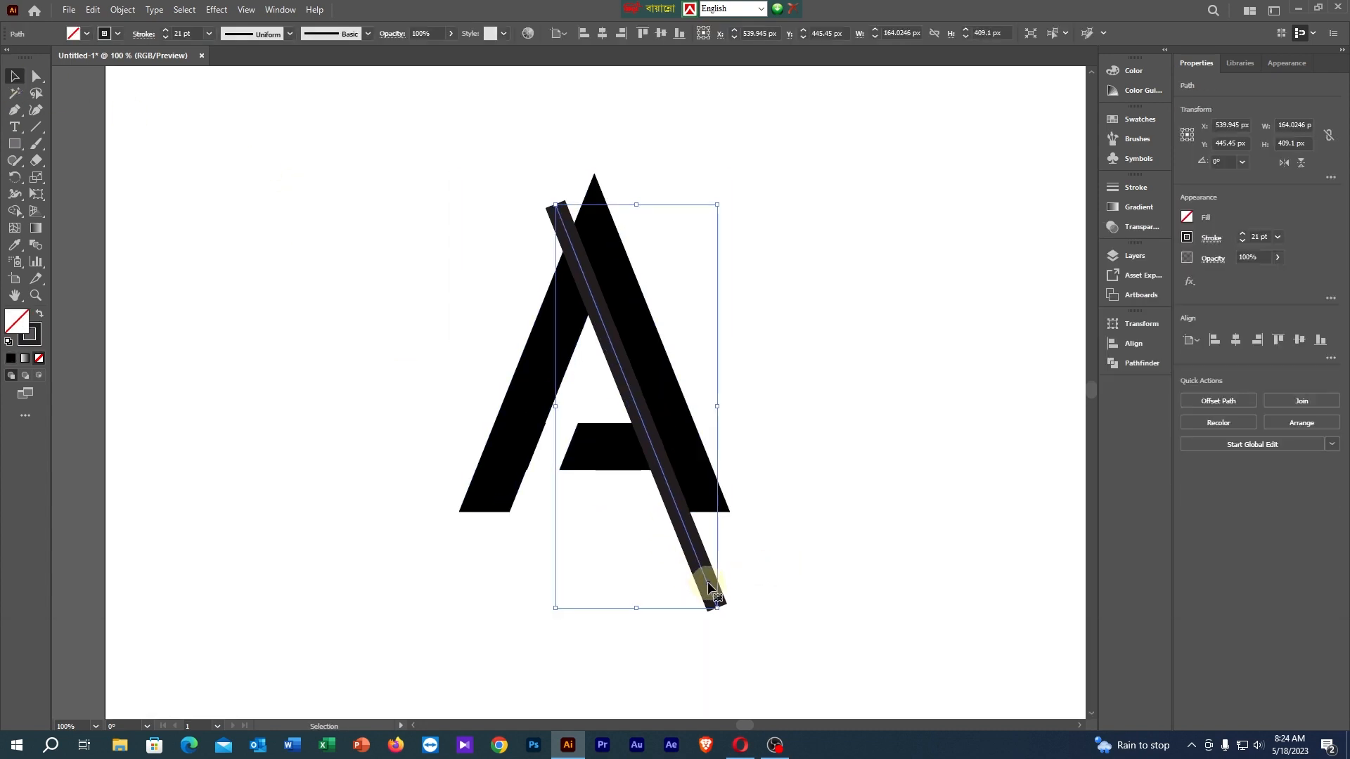
{"action": "key", "text": "Left"}
{"action": "key", "text": "Left"}
{"action": "key", "text": "Left"}
{"action": "key", "text": "Left"}
{"action": "key", "text": "Left"}
{"action": "key", "text": "Left"}
{"action": "key", "text": "Left"}
{"action": "key", "text": "Left"}
{"action": "key", "text": "Left"}
{"action": "key", "text": "Left"}
{"action": "key", "text": "Left"}
{"action": "key", "text": "Left"}
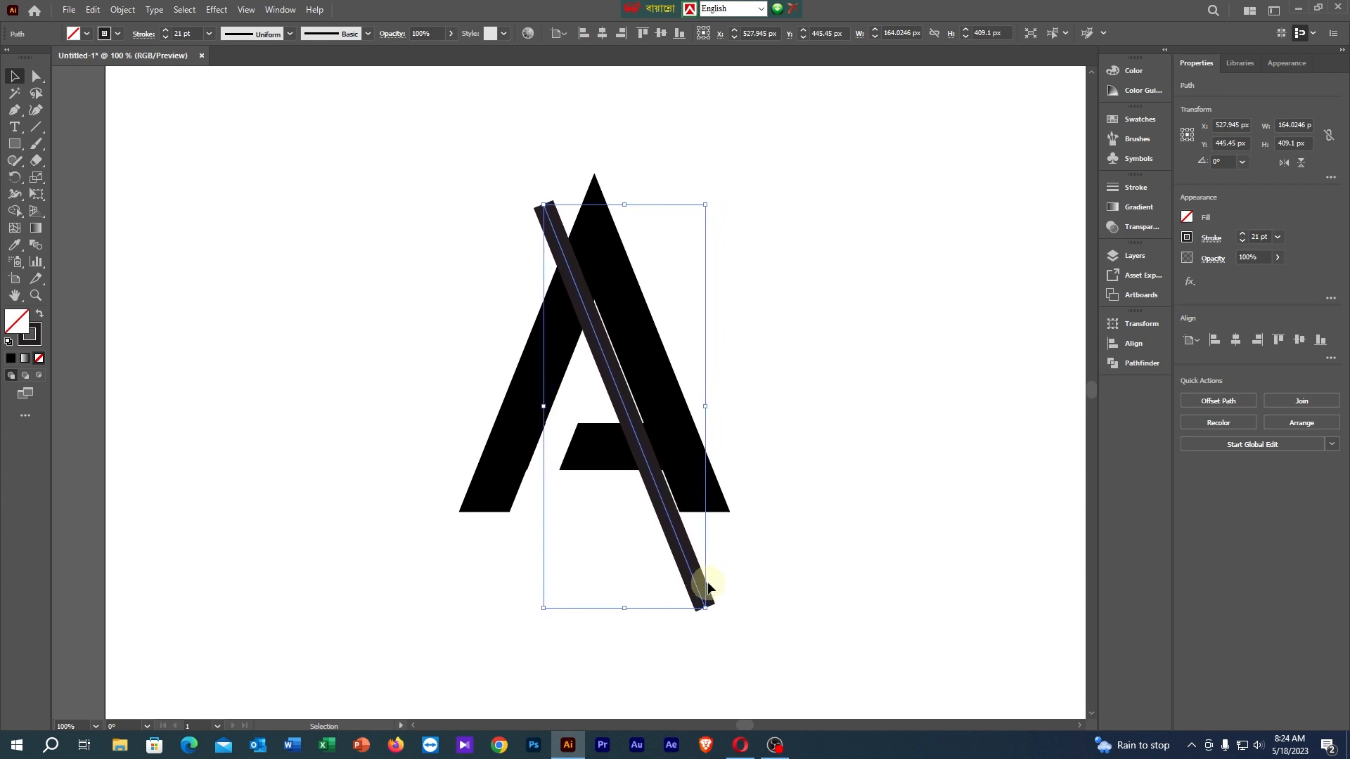
{"action": "key", "text": "Right"}
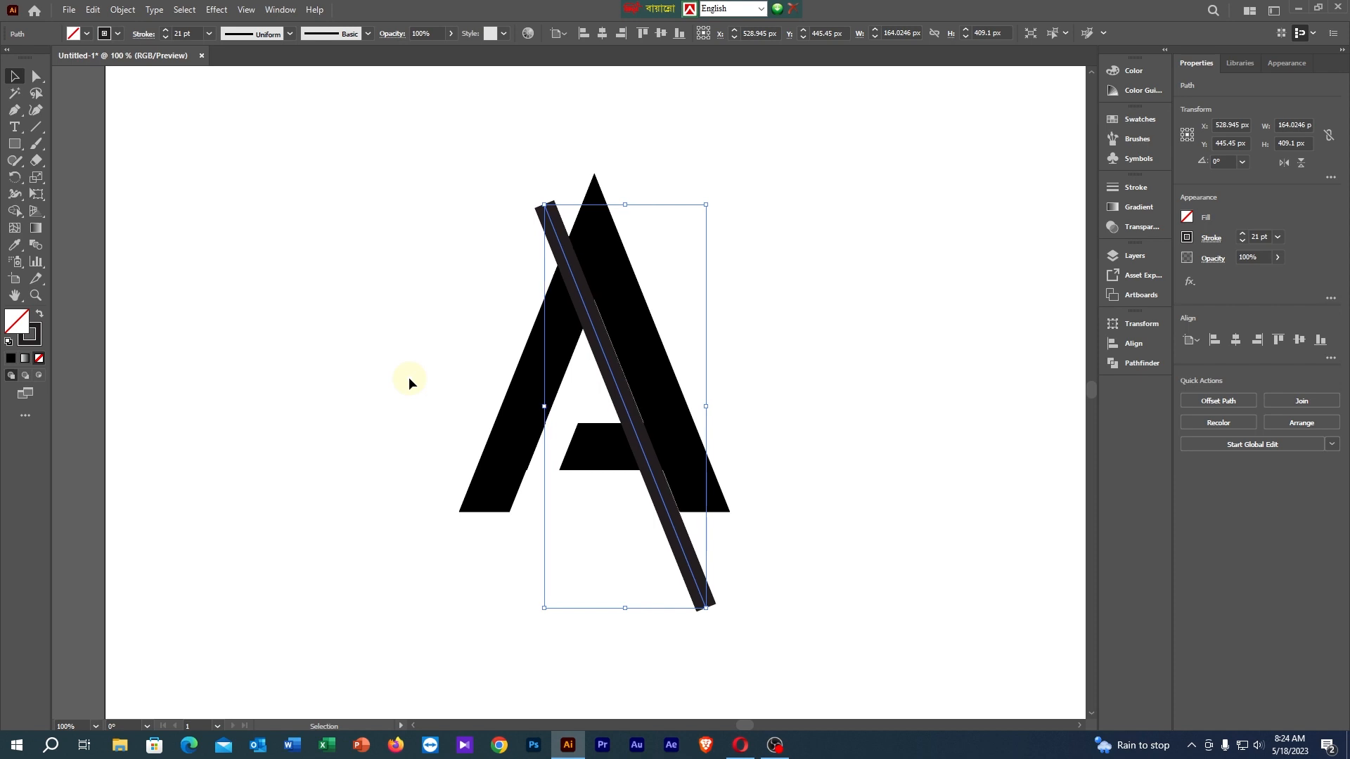
Select the letter together with the thick diagonal line and expand them into filled shapes.
{"action": "left_click", "coordinate": [458, 210]}
{"action": "left_click_drag", "start_coordinate": [458, 210], "coordinate": [632, 320]}
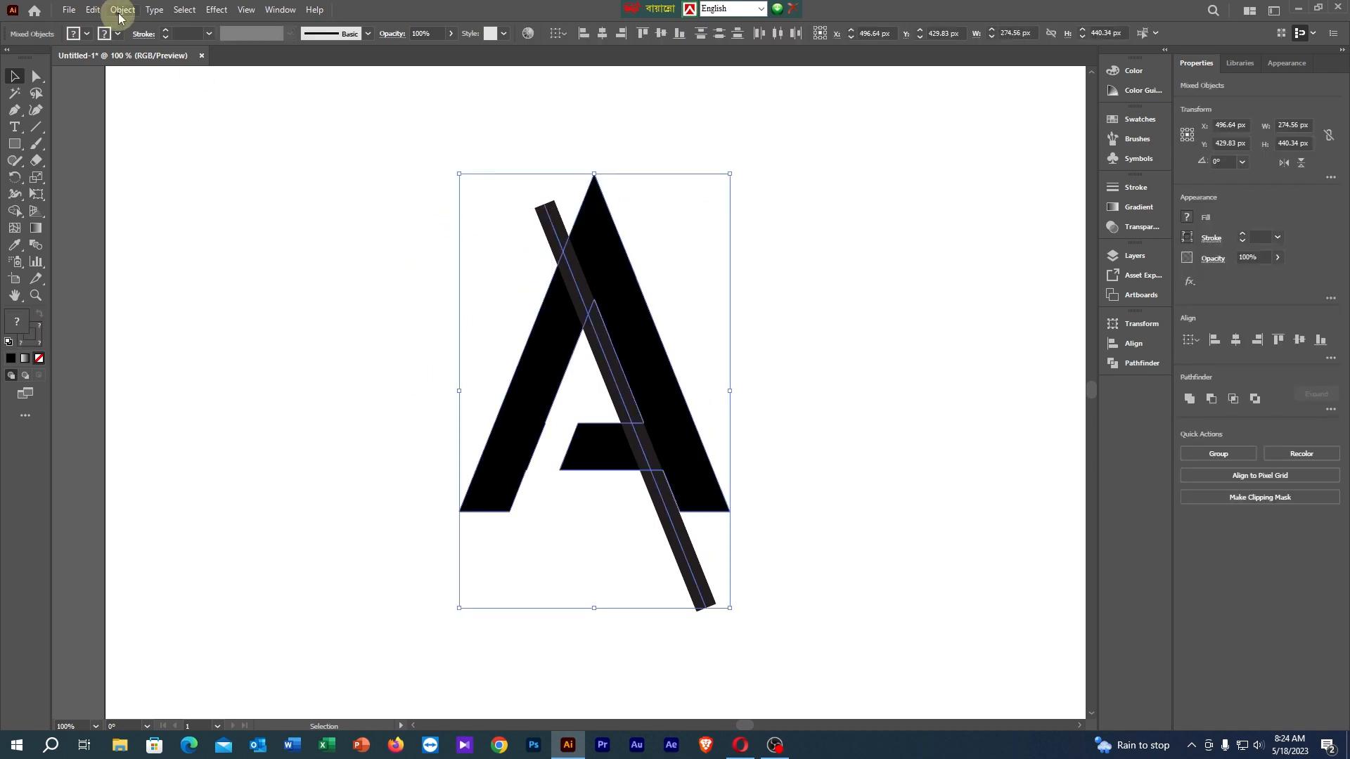
{"action": "left_click", "coordinate": [122, 9]}
{"action": "left_click", "coordinate": [204, 191]}
{"action": "left_click", "coordinate": [640, 452]}
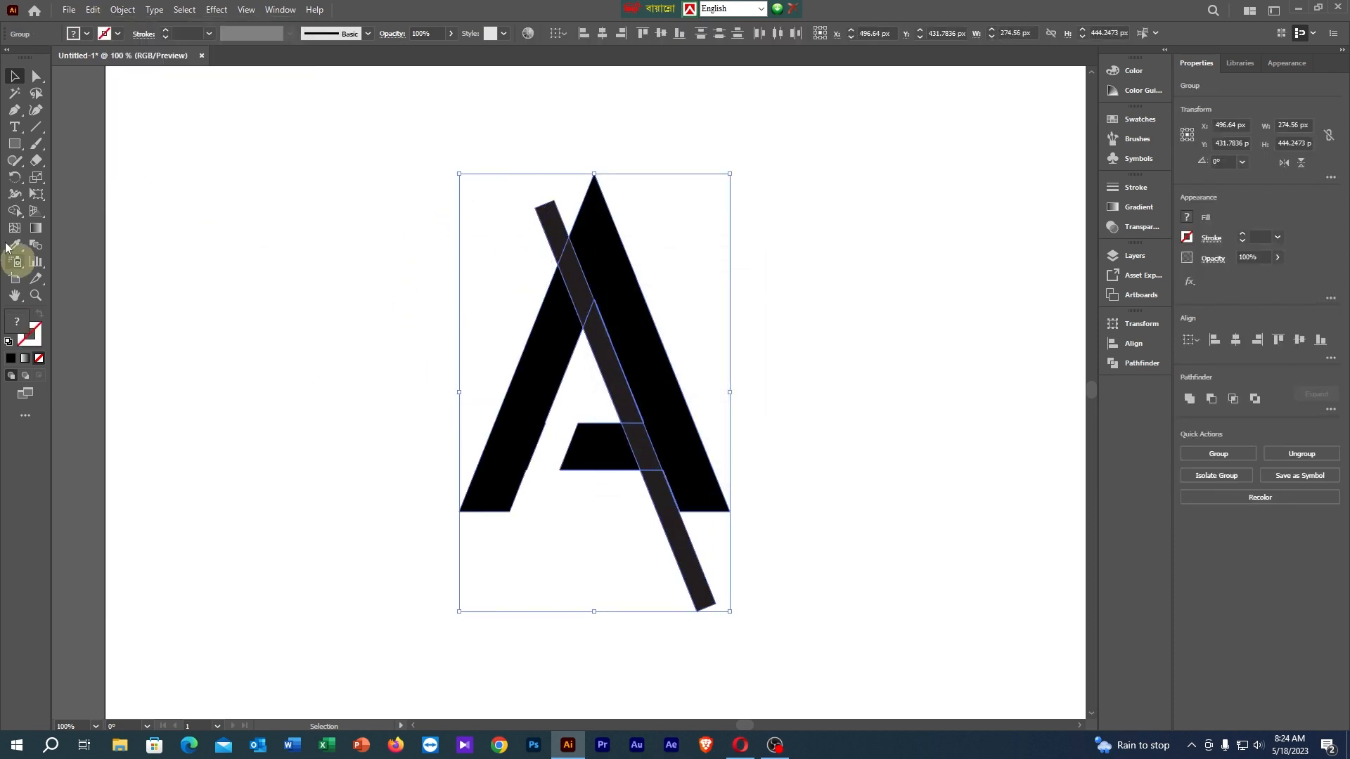
Remove the diagonal bar's pieces above and across the left leg and inside the counter with Shape Builder.
{"action": "left_click", "coordinate": [14, 211]}
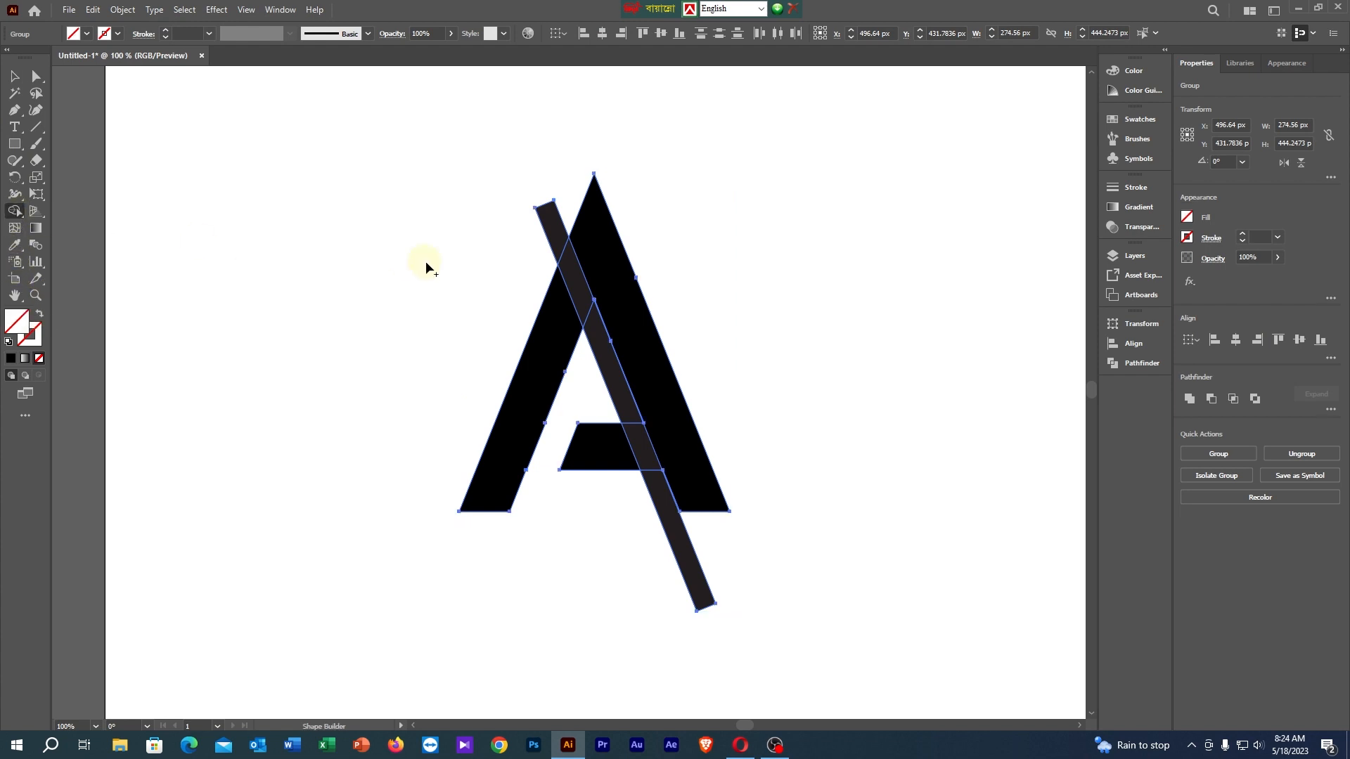
{"action": "left_click", "coordinate": [566, 271], "text": "alt"}
{"action": "left_click", "coordinate": [551, 217], "text": "alt"}
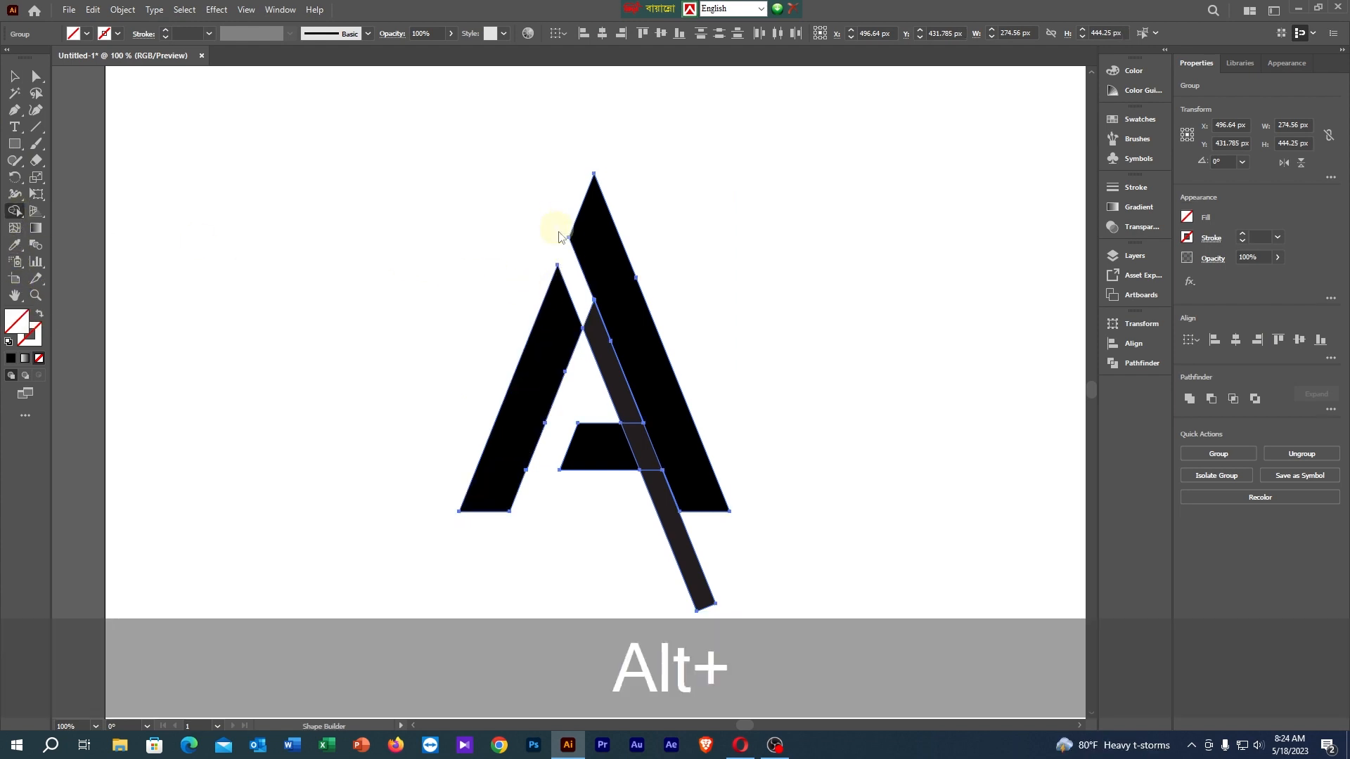
{"action": "left_click", "coordinate": [601, 343], "text": "alt"}
{"action": "left_click", "coordinate": [620, 394], "text": "alt"}
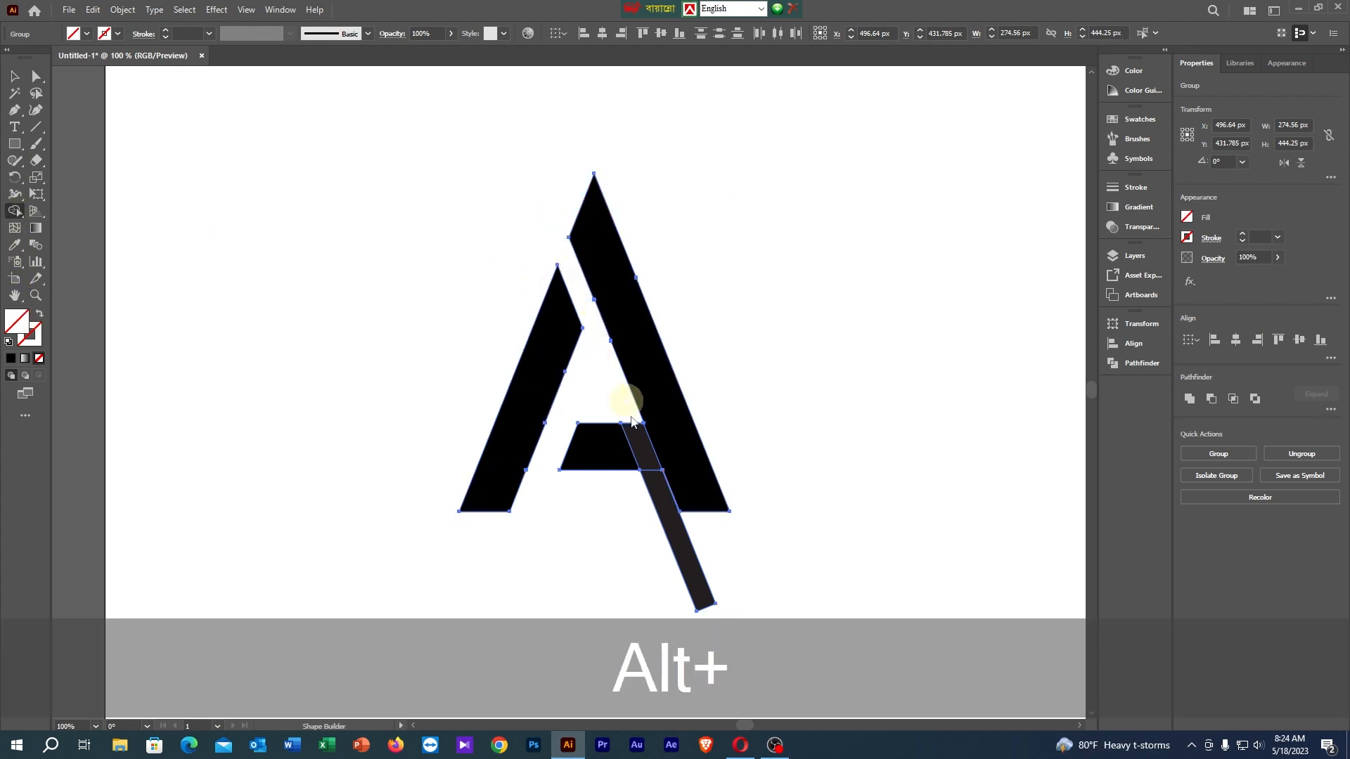
Delete the remaining piece of the diagonal bar over the crossbar and below the letter.
{"action": "left_click", "coordinate": [15, 77]}
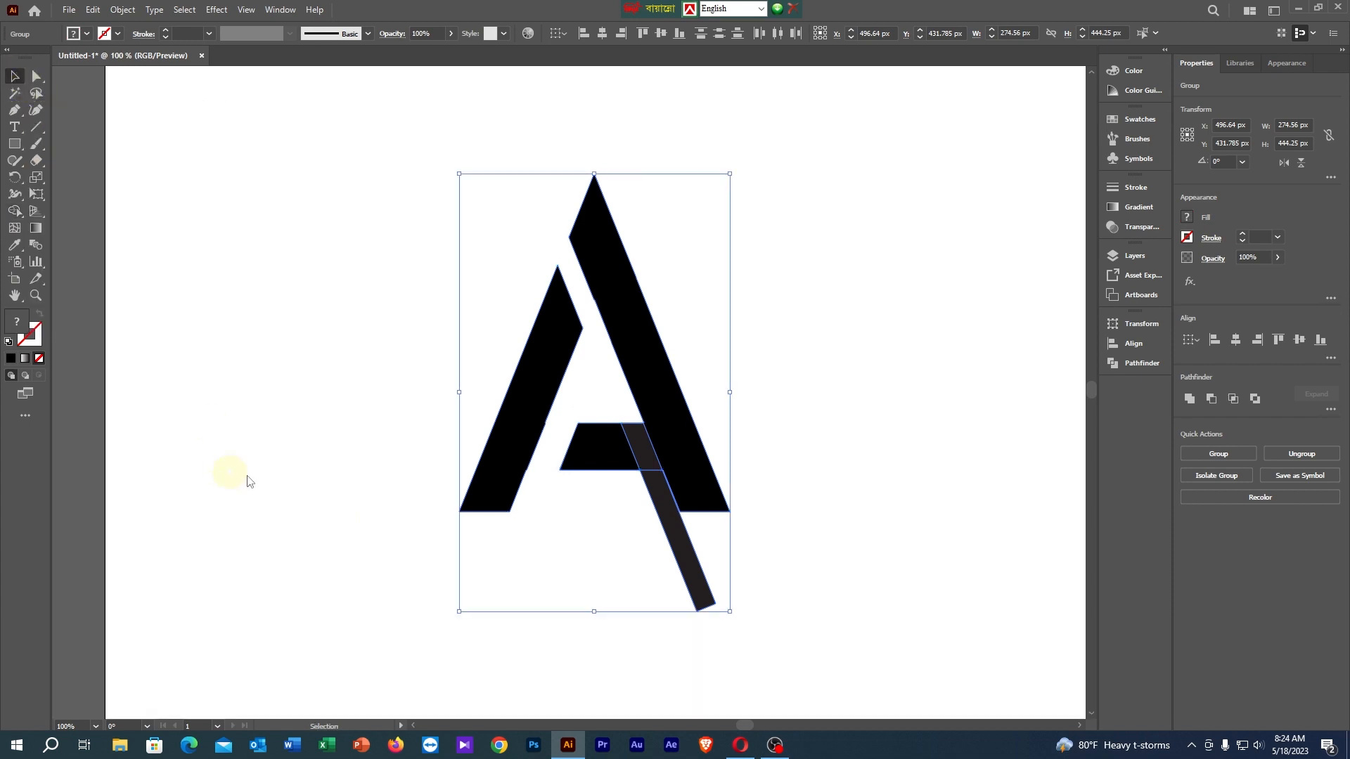
{"action": "left_click", "coordinate": [843, 541]}
{"action": "left_click", "coordinate": [697, 584]}
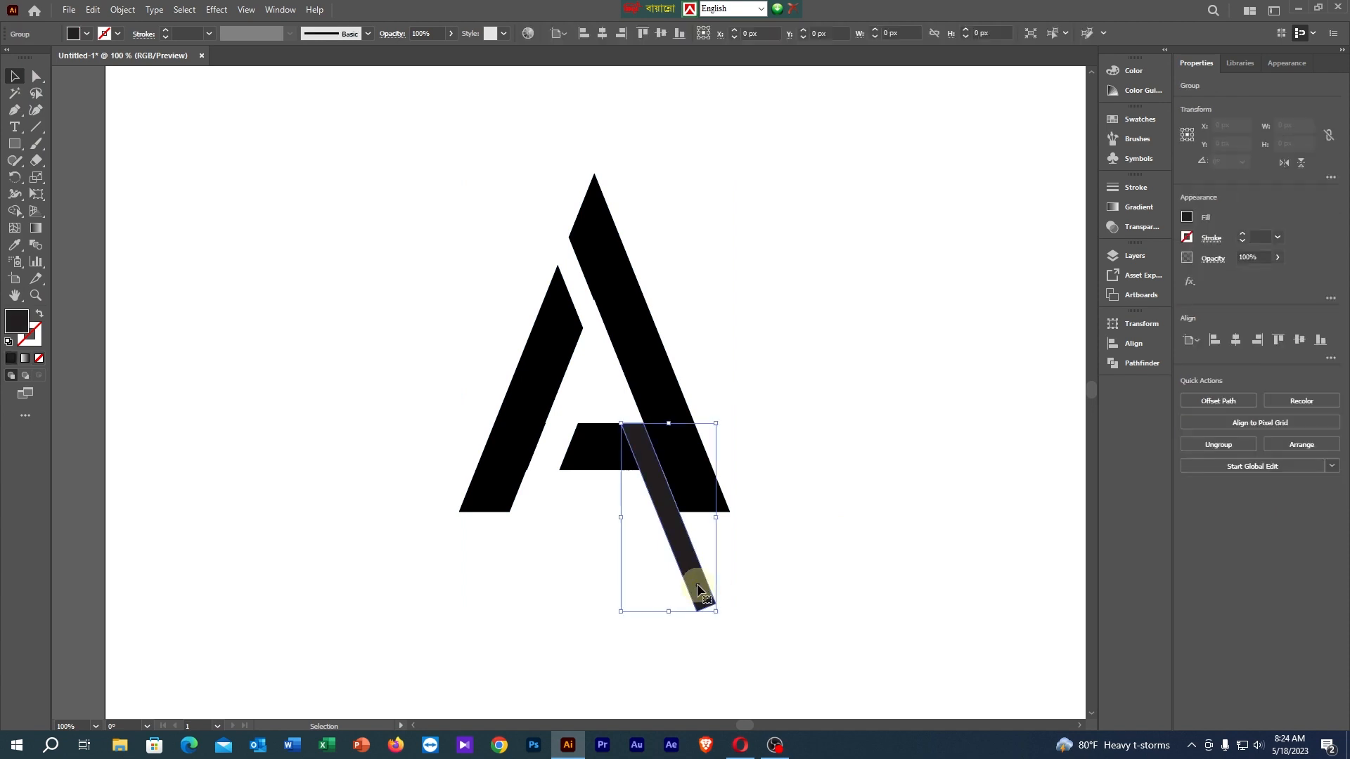
{"action": "key", "text": "Delete"}
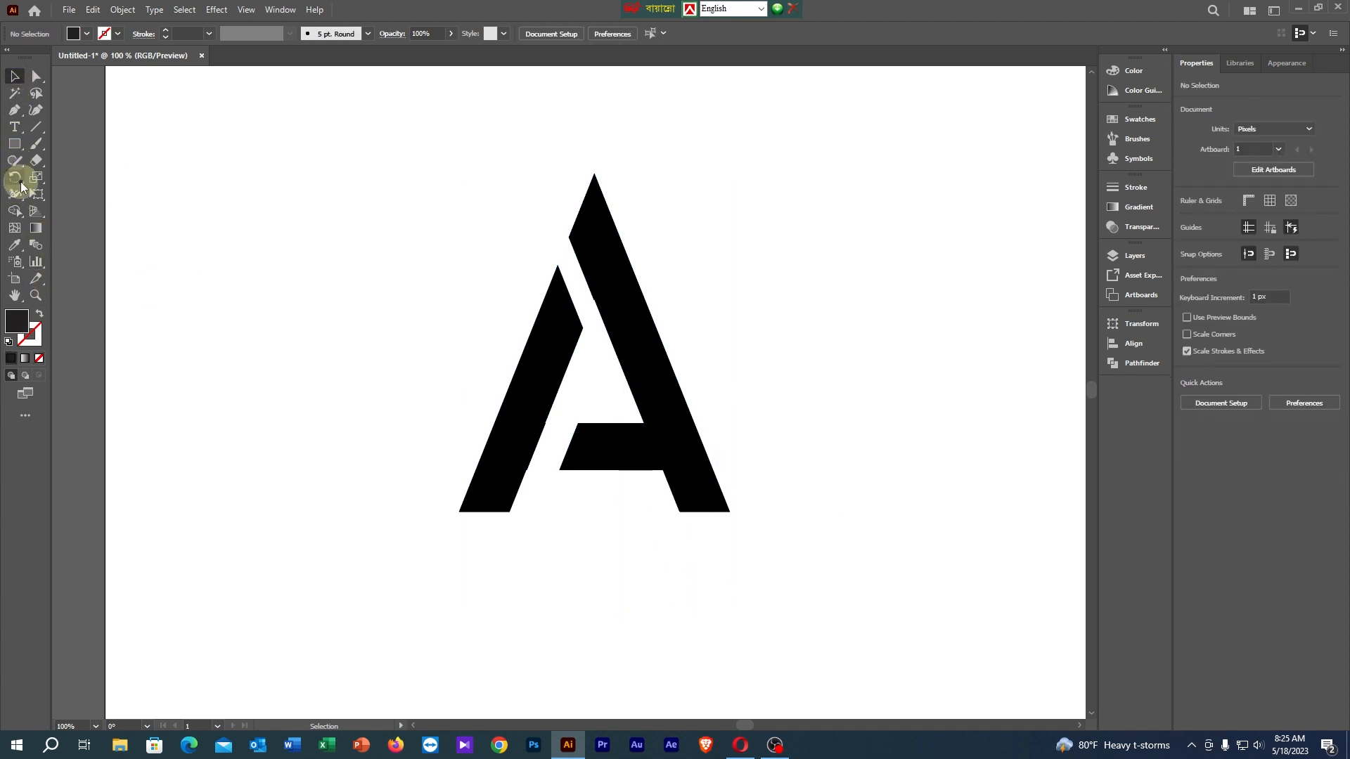
Select the letter and smooth the right leg's inner edge with the Smooth tool.
{"action": "mouse_move", "coordinate": [21, 169]}
{"action": "left_mouse_down"}
{"action": "mouse_move", "coordinate": [70, 177]}
{"action": "mouse_move", "coordinate": [28, 168]}
{"action": "mouse_move", "coordinate": [64, 200]}
{"action": "left_mouse_up"}
{"action": "left_click", "coordinate": [36, 76]}
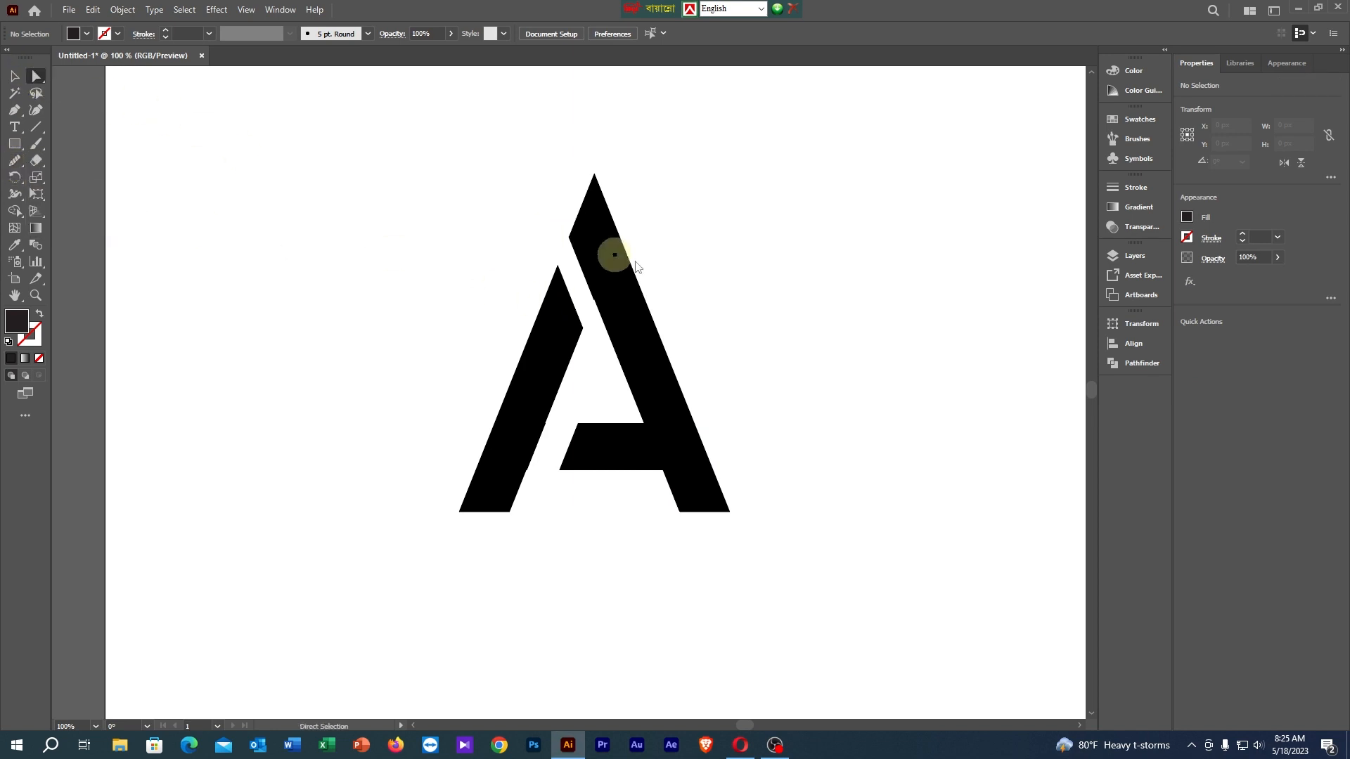
{"action": "left_click", "coordinate": [606, 272]}
{"action": "left_click", "coordinate": [14, 160]}
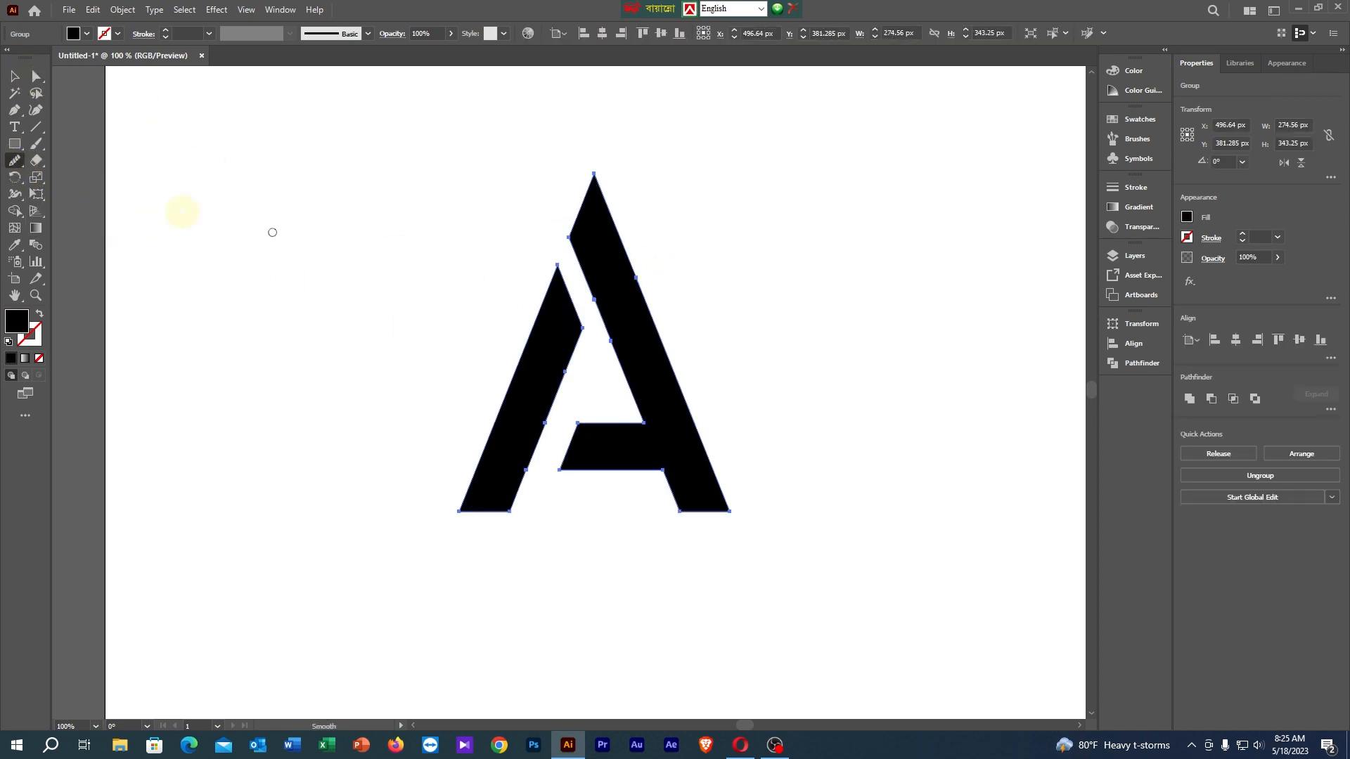
{"action": "mouse_move", "coordinate": [577, 268]}
{"action": "left_mouse_down"}
{"action": "mouse_move", "coordinate": [584, 300]}
{"action": "mouse_move", "coordinate": [599, 299]}
{"action": "mouse_move", "coordinate": [691, 417]}
{"action": "left_mouse_up"}
{"action": "mouse_move", "coordinate": [608, 341]}
{"action": "left_mouse_down"}
{"action": "mouse_move", "coordinate": [631, 395]}
{"action": "mouse_move", "coordinate": [699, 460]}
{"action": "left_mouse_up"}
{"action": "left_click", "coordinate": [15, 76]}
{"action": "left_click", "coordinate": [382, 284]}
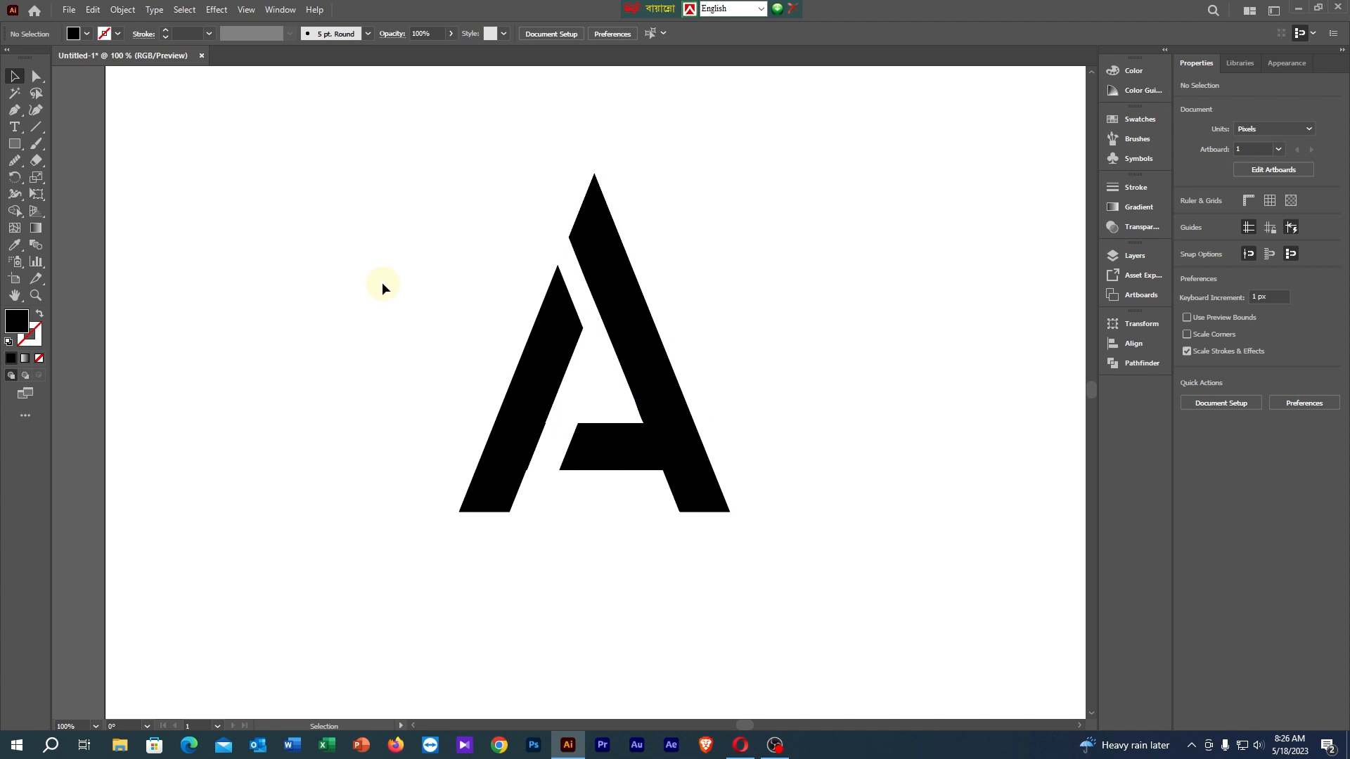
Select the separated left leg and smooth its inner edge with the Smooth tool.
{"action": "left_click", "coordinate": [36, 76]}
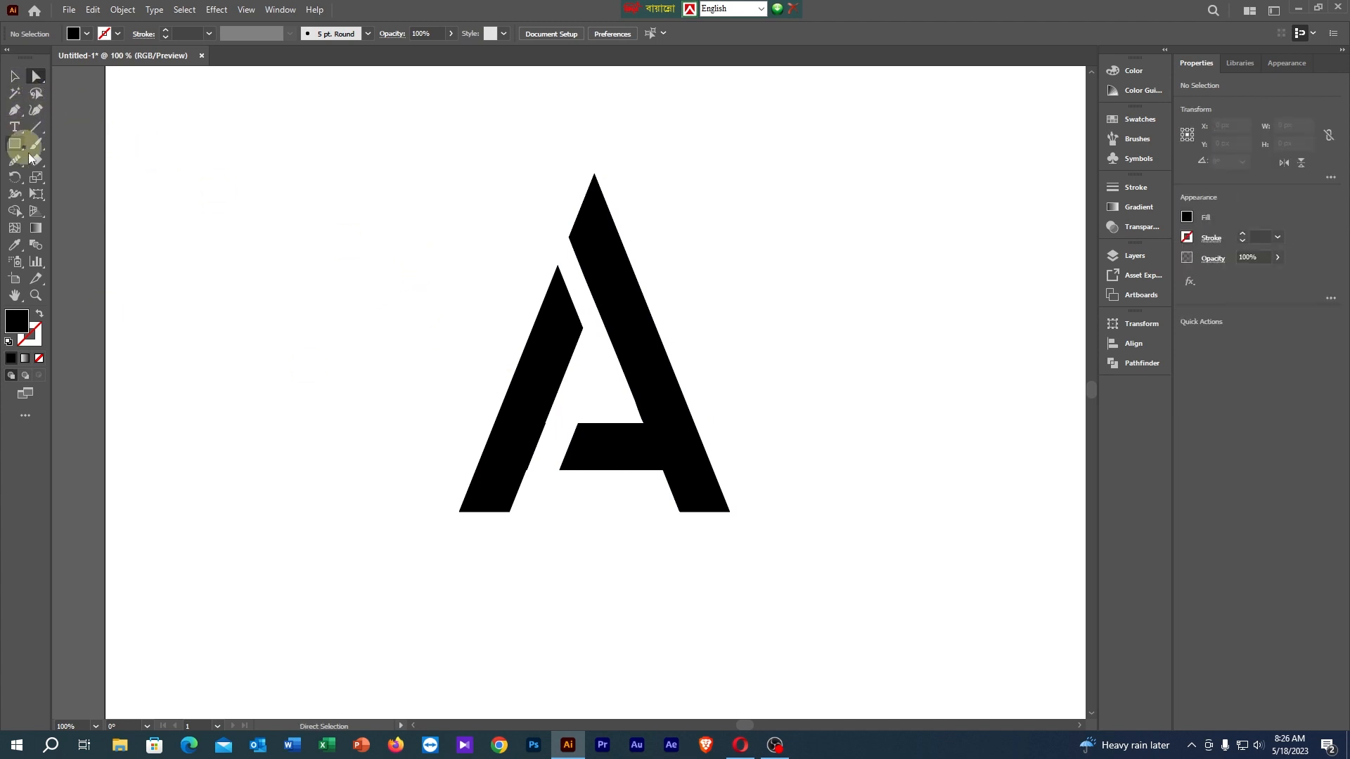
{"action": "left_click", "coordinate": [513, 402]}
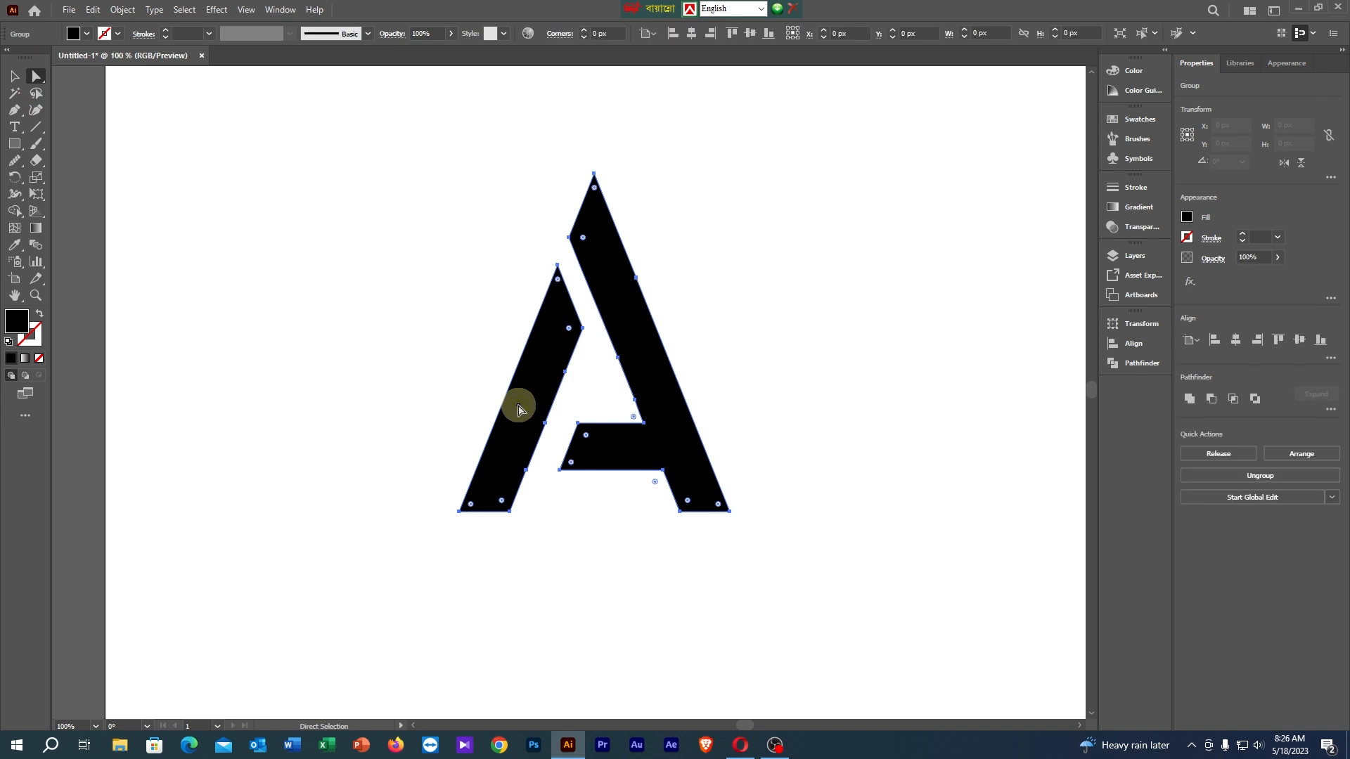
{"action": "left_click", "coordinate": [14, 161]}
{"action": "mouse_move", "coordinate": [531, 421]}
{"action": "left_mouse_down"}
{"action": "mouse_move", "coordinate": [545, 420]}
{"action": "mouse_move", "coordinate": [530, 443]}
{"action": "mouse_move", "coordinate": [526, 521]}
{"action": "left_mouse_up"}
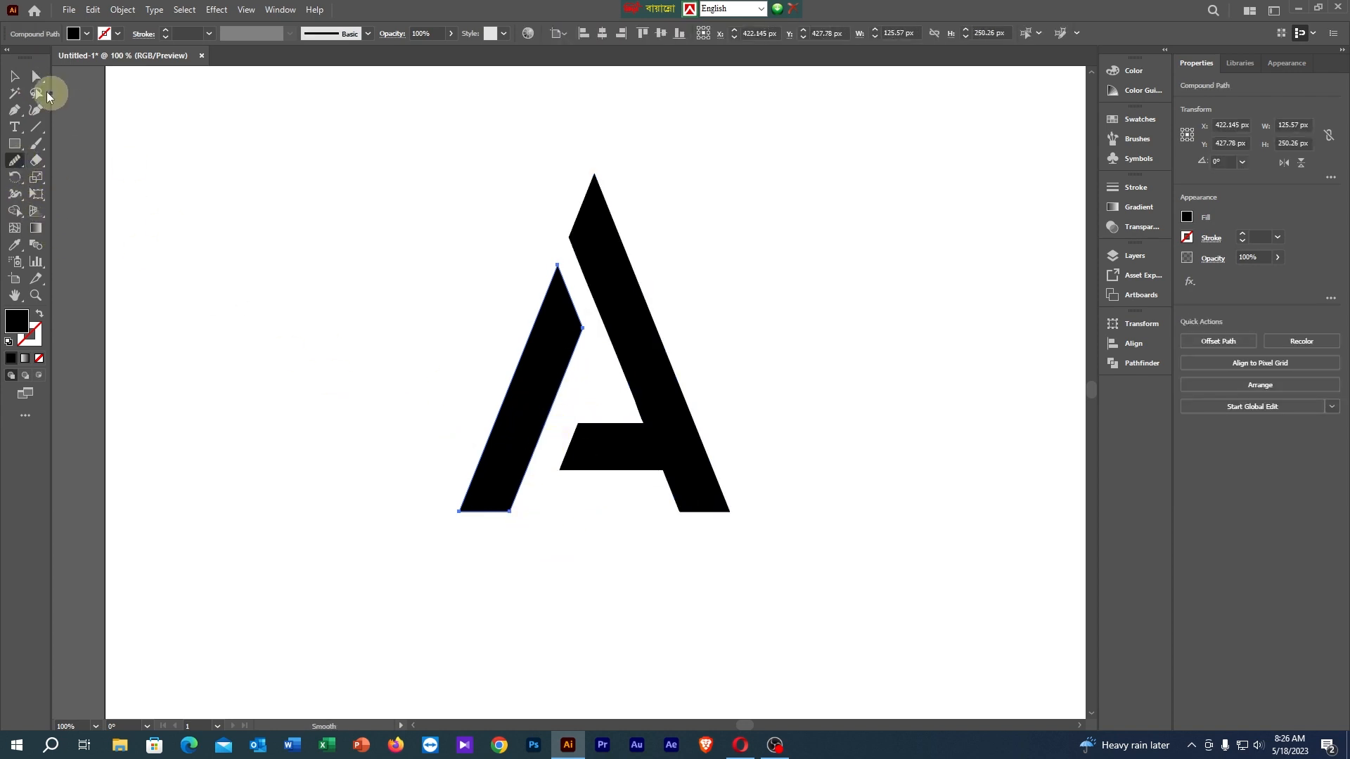
{"action": "left_click", "coordinate": [14, 76]}
{"action": "left_click", "coordinate": [284, 199]}
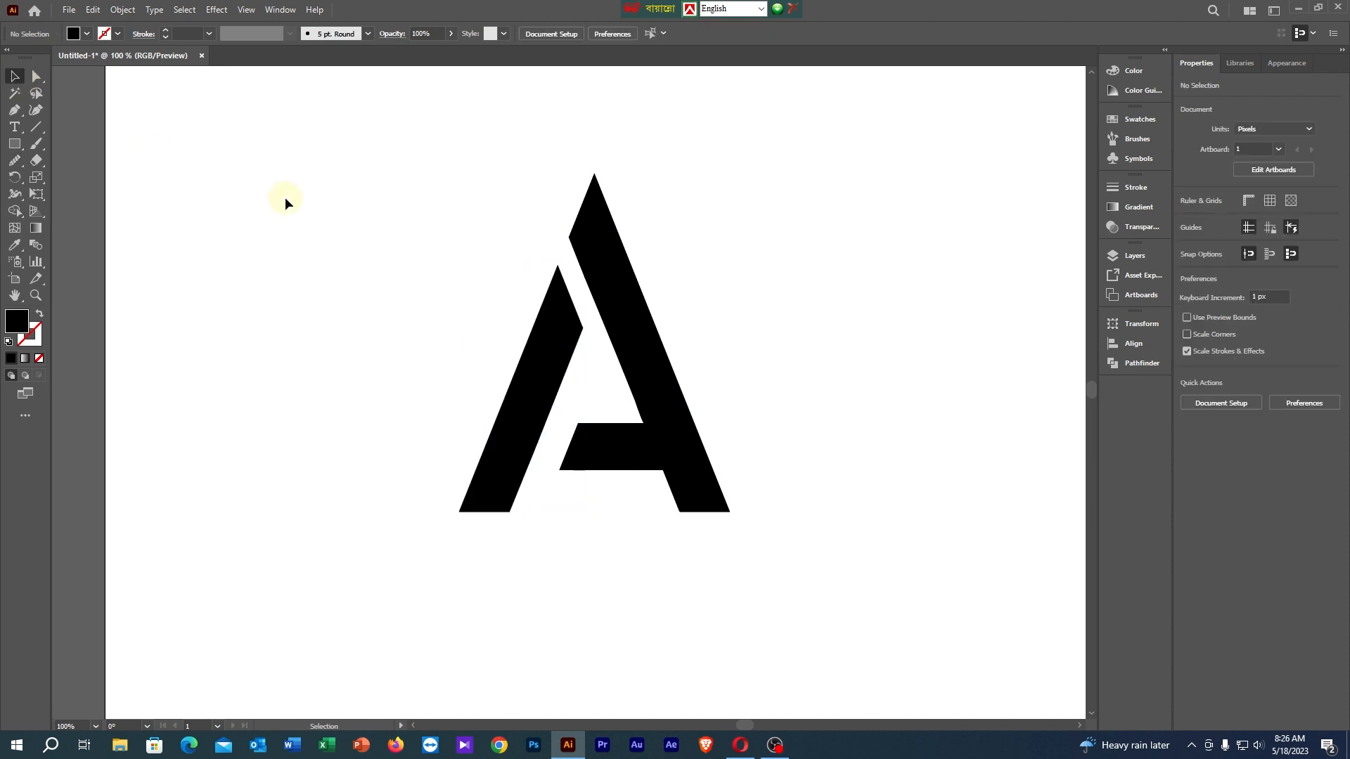
Draw a straight Pen line from the left leg's top tip to its bottom inner corner.
{"action": "scroll", "coordinate": [297, 197], "scroll_direction": "down", "scroll_amount": 1}
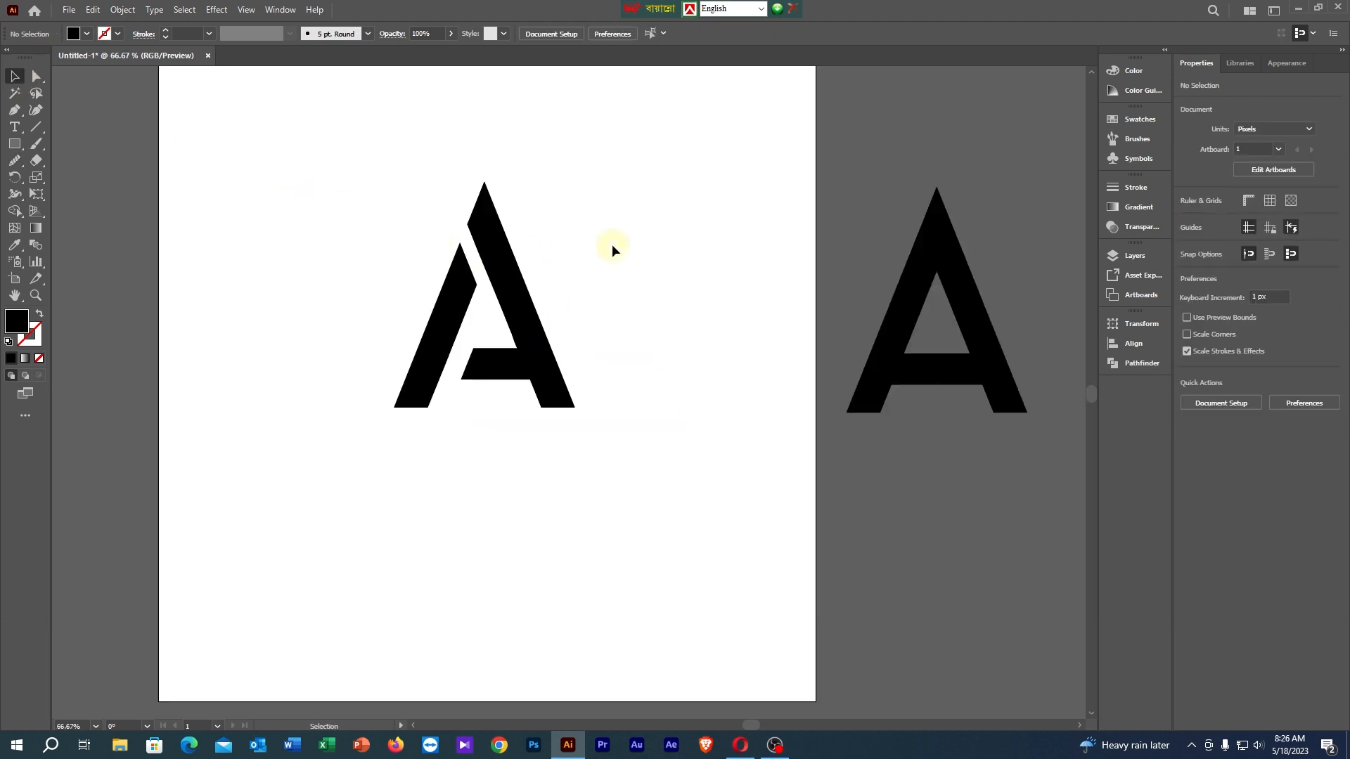
{"action": "scroll", "coordinate": [605, 331], "scroll_direction": "up", "scroll_amount": 2}
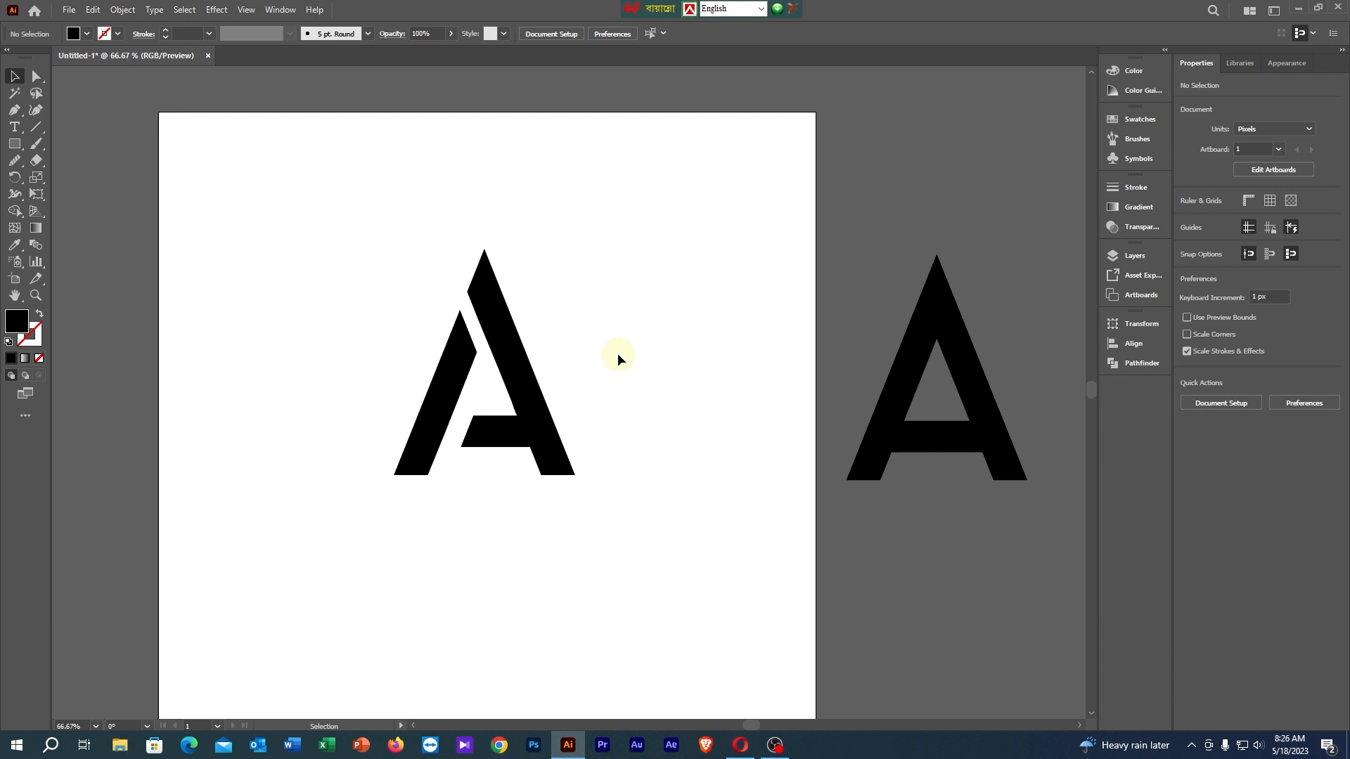
{"action": "left_click", "coordinate": [525, 397]}
{"action": "left_click", "coordinate": [745, 377]}
{"action": "left_click", "coordinate": [14, 109]}
{"action": "left_click", "coordinate": [459, 311]}
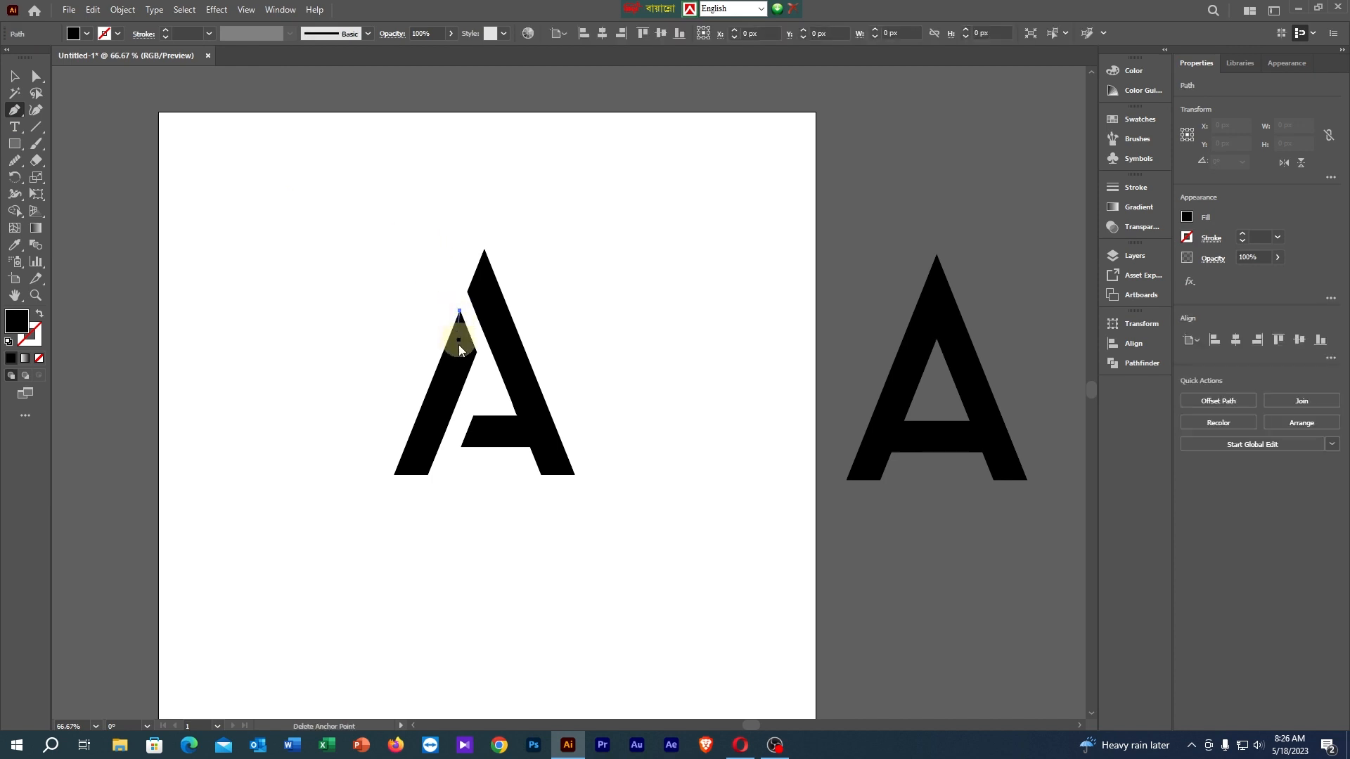
{"action": "left_click", "coordinate": [428, 475]}
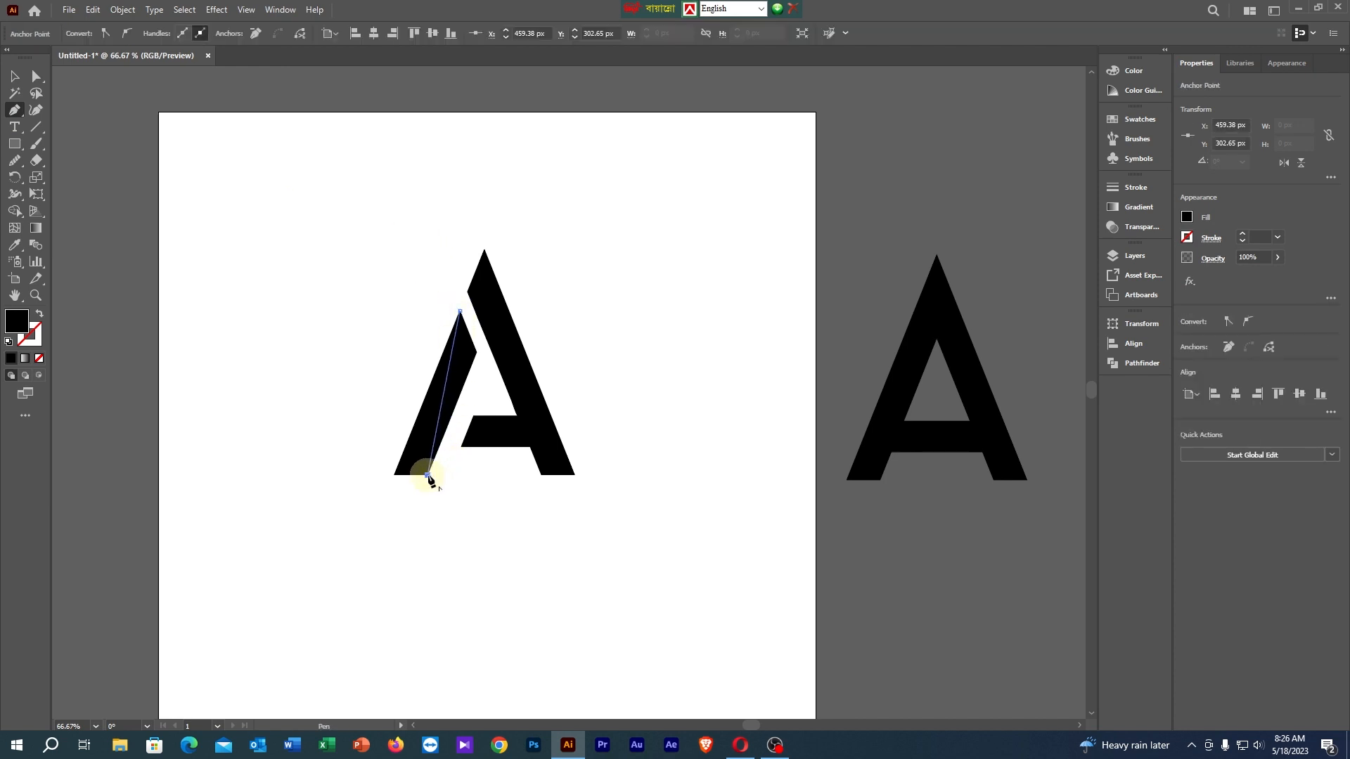
{"action": "left_click", "coordinate": [14, 76]}
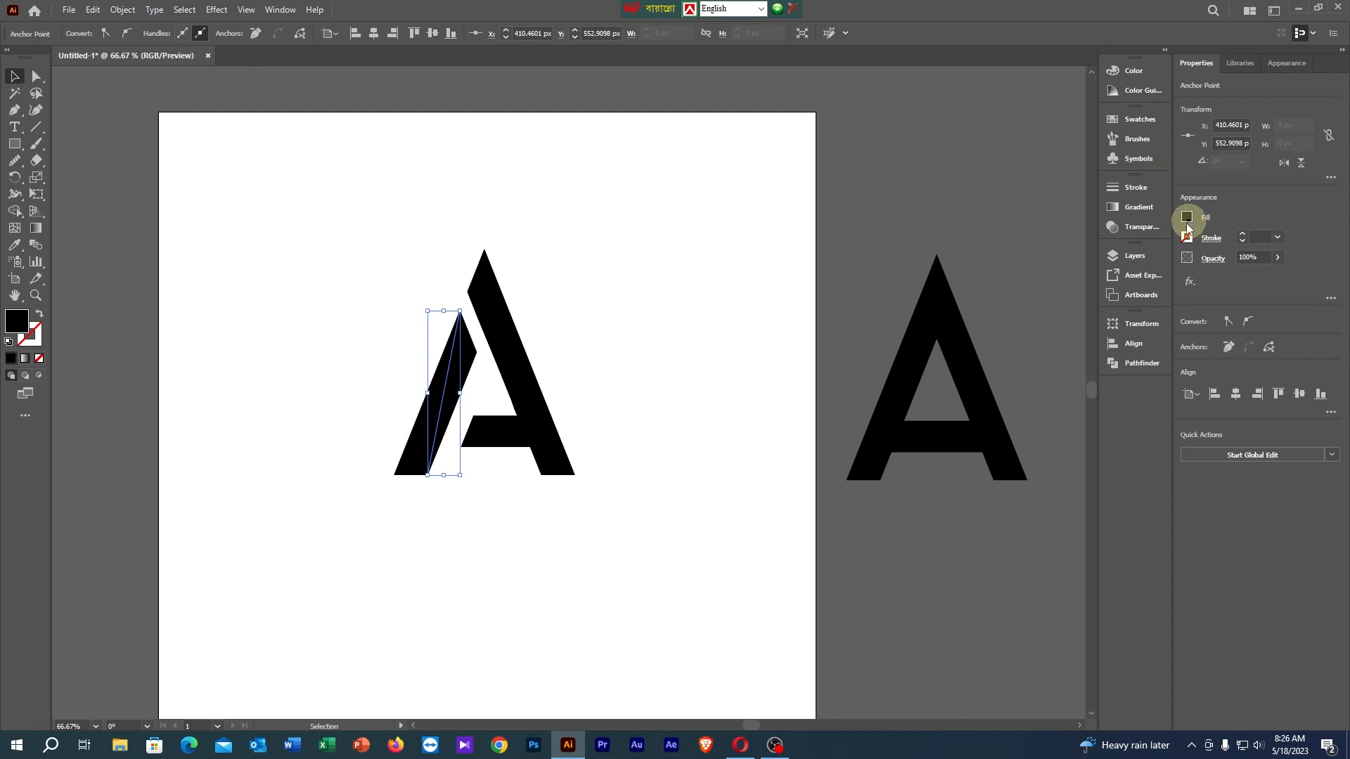
{"action": "left_click", "coordinate": [296, 393]}
Try to expand the left leg together with the diagonal line drawn across it.
{"action": "left_click", "coordinate": [36, 76]}
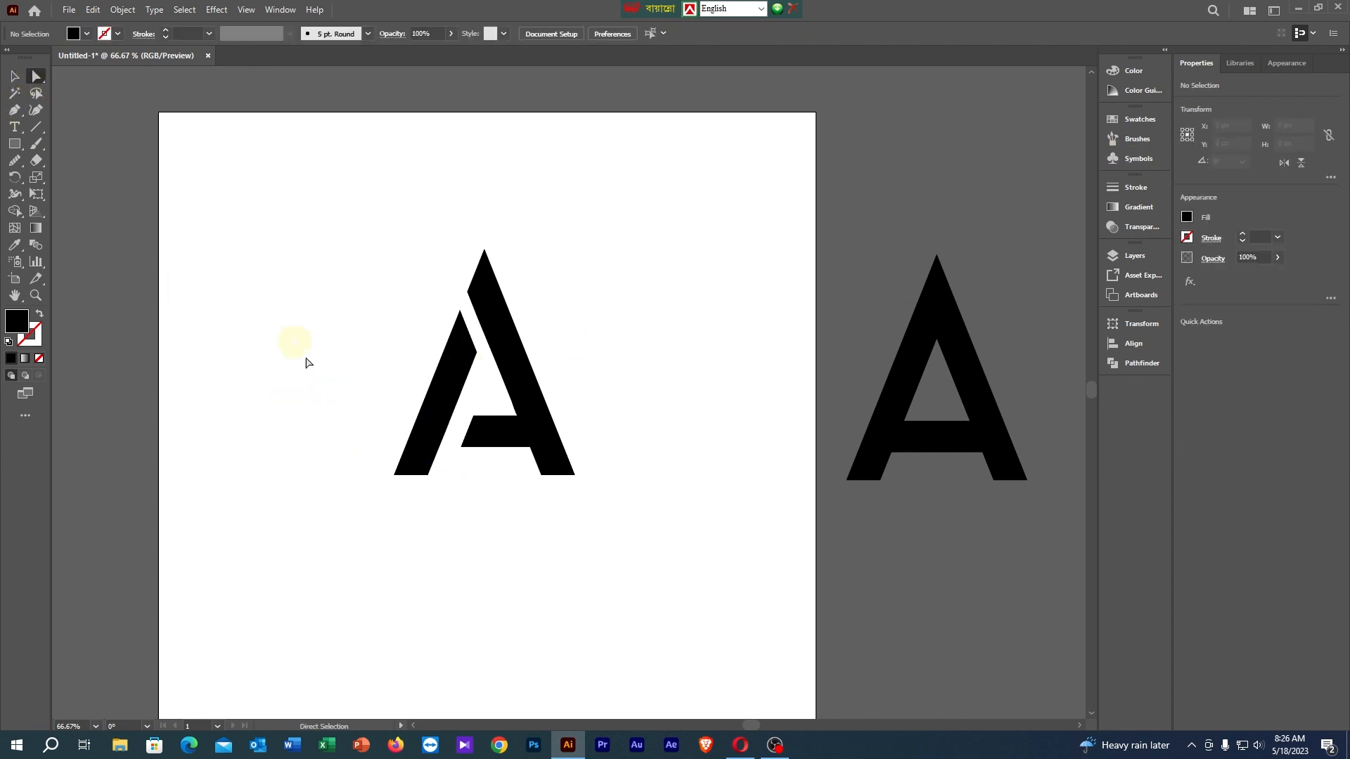
{"action": "left_click_drag", "start_coordinate": [373, 426], "coordinate": [454, 485]}
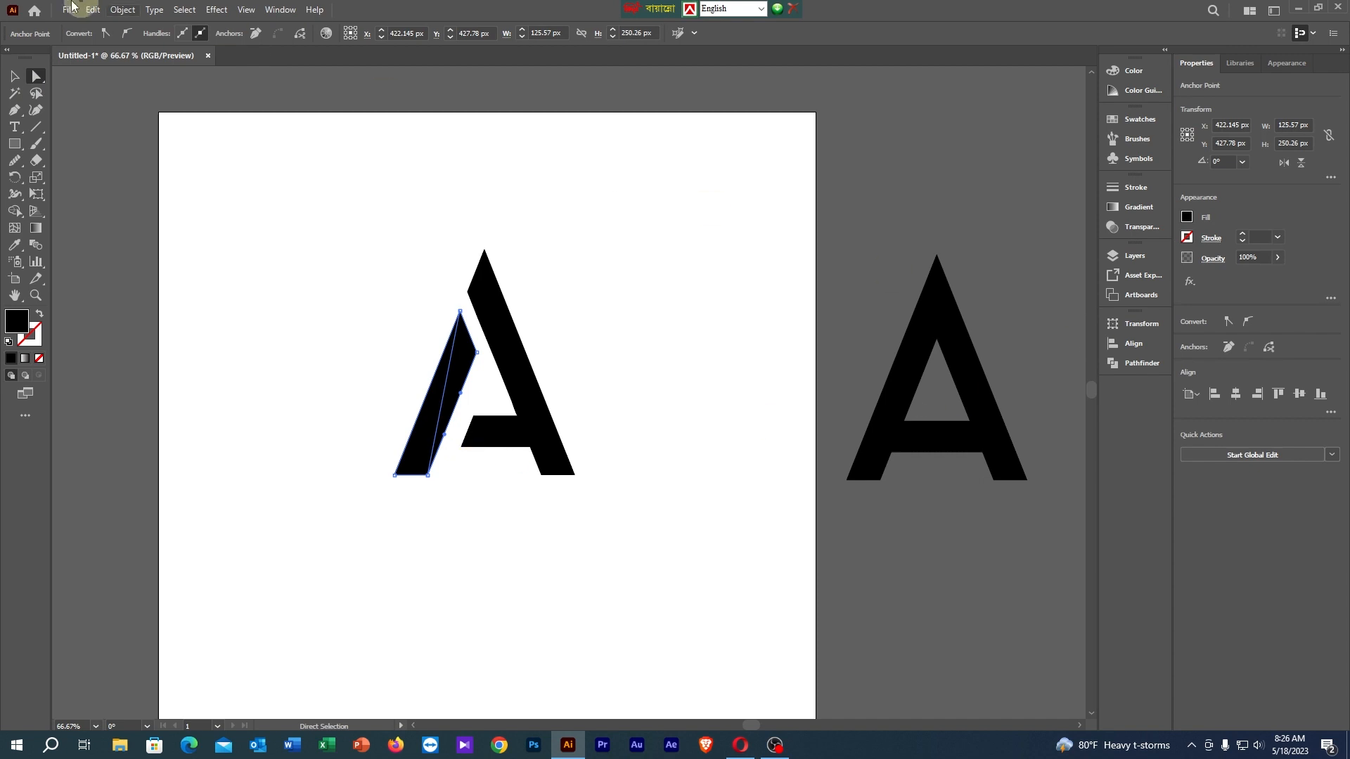
{"action": "left_click", "coordinate": [123, 9]}
{"action": "left_click", "coordinate": [151, 193]}
{"action": "left_click", "coordinate": [160, 194]}
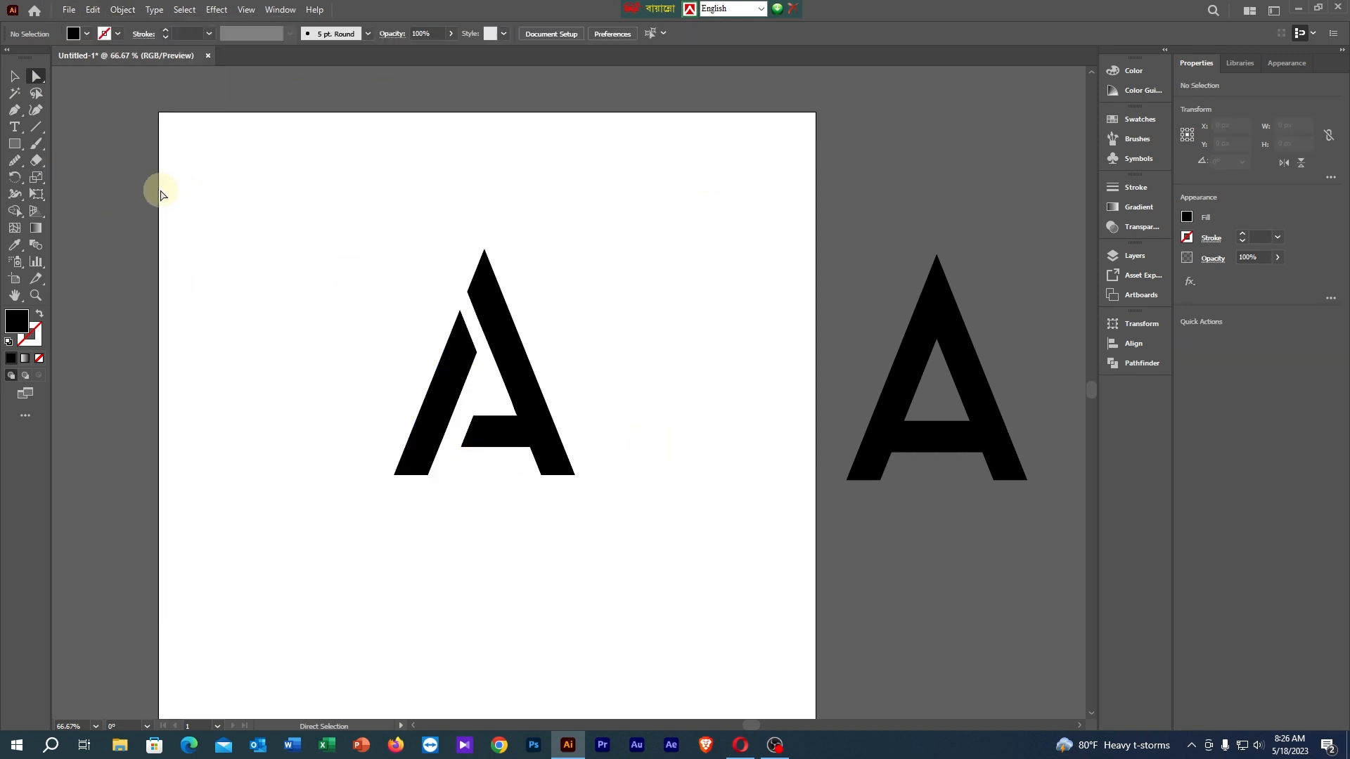
{"action": "left_click", "coordinate": [412, 453]}
{"action": "left_click", "coordinate": [194, 169]}
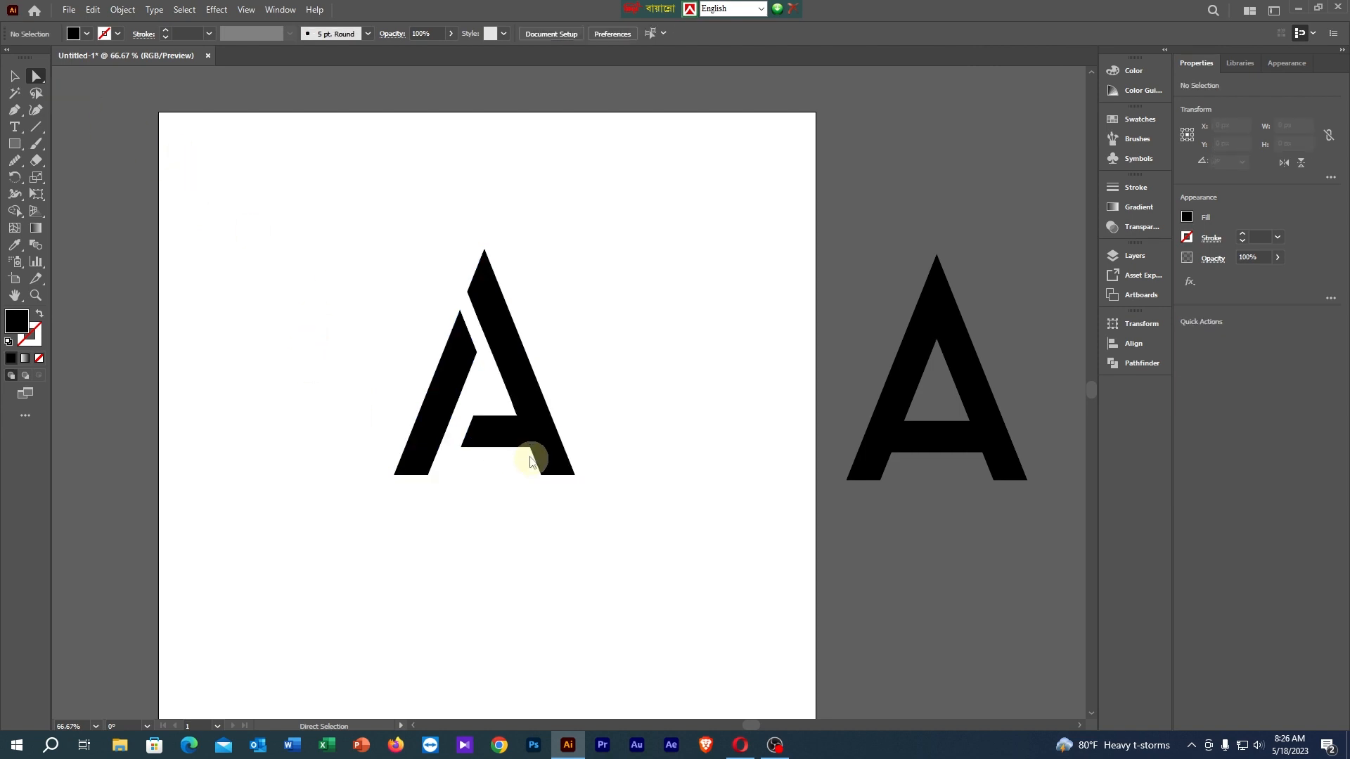
Select the diagonal line on the left leg, remove its fill and give it a 0.75 pt stroke.
{"action": "left_click", "coordinate": [14, 110]}
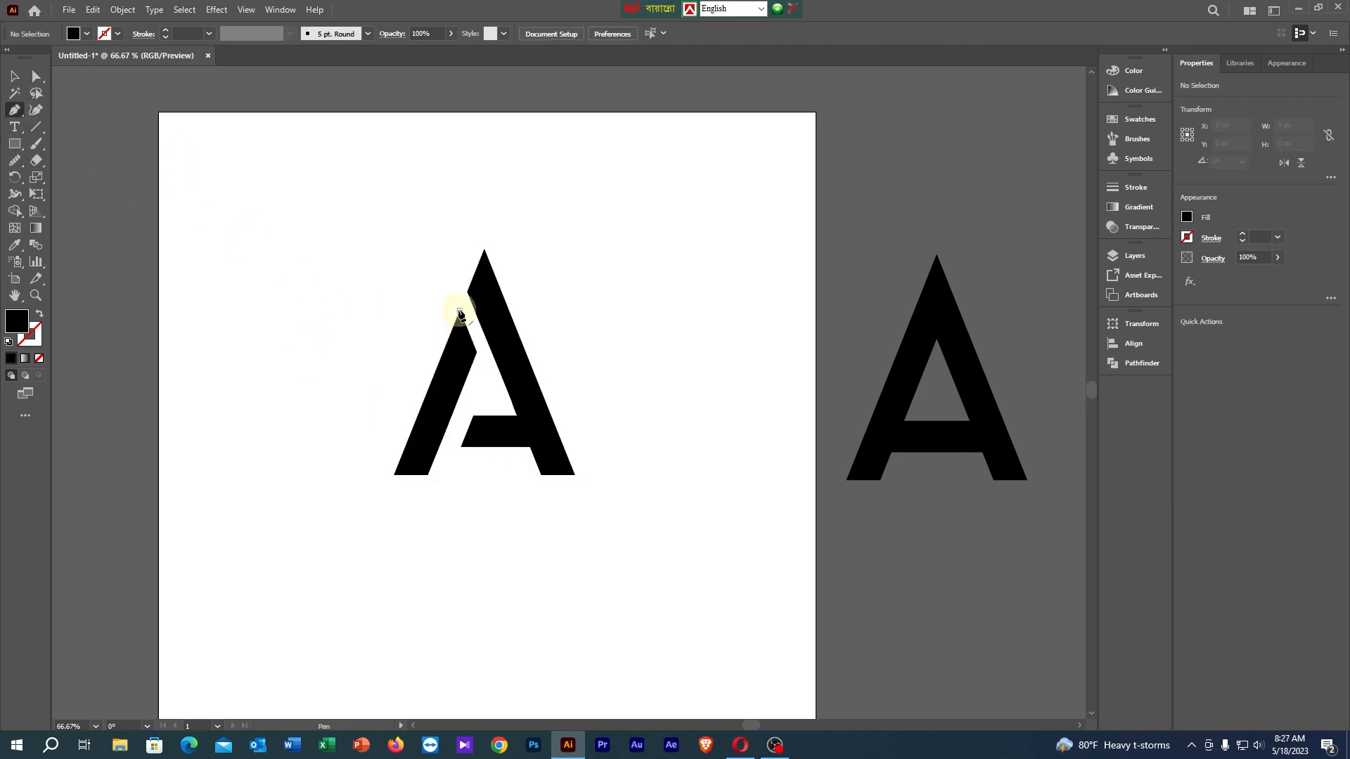
{"action": "left_click", "coordinate": [459, 310]}
{"action": "left_click", "coordinate": [17, 80]}
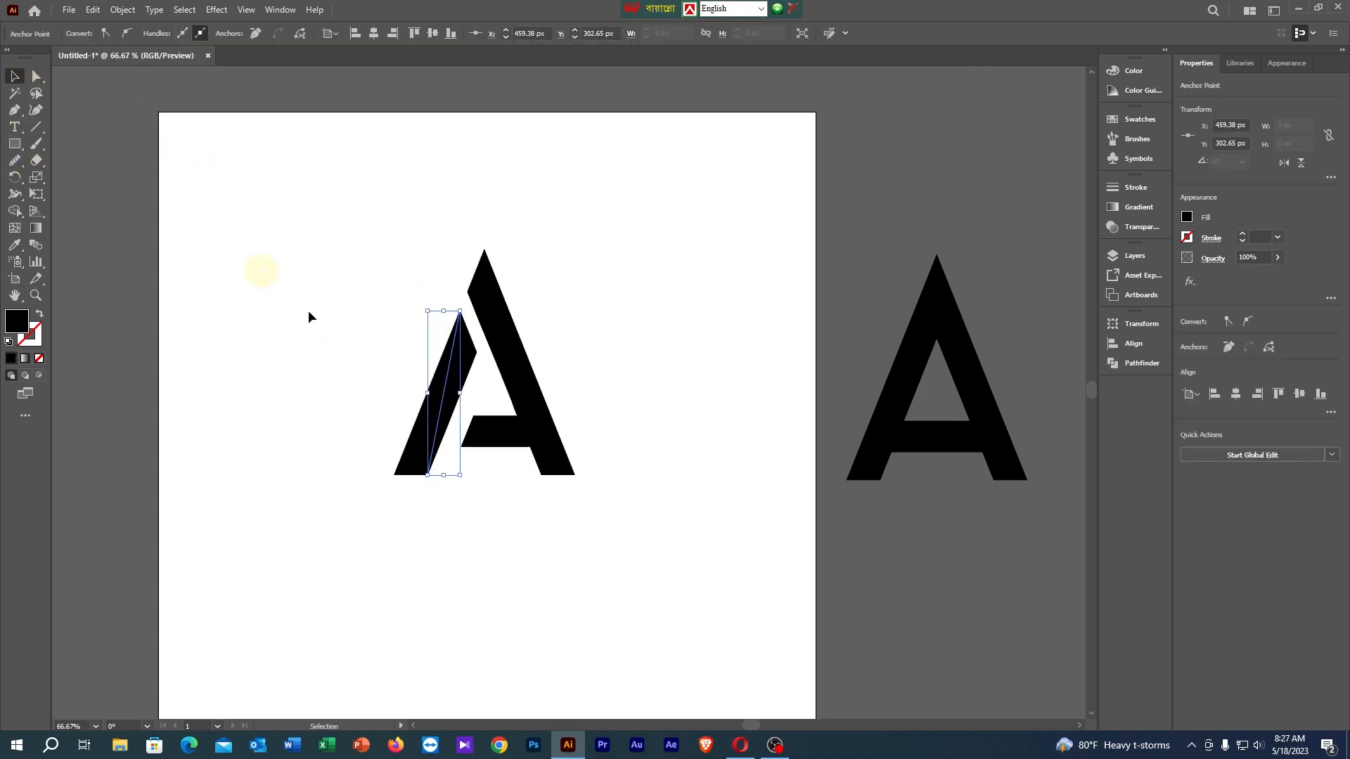
{"action": "left_click", "coordinate": [1243, 240]}
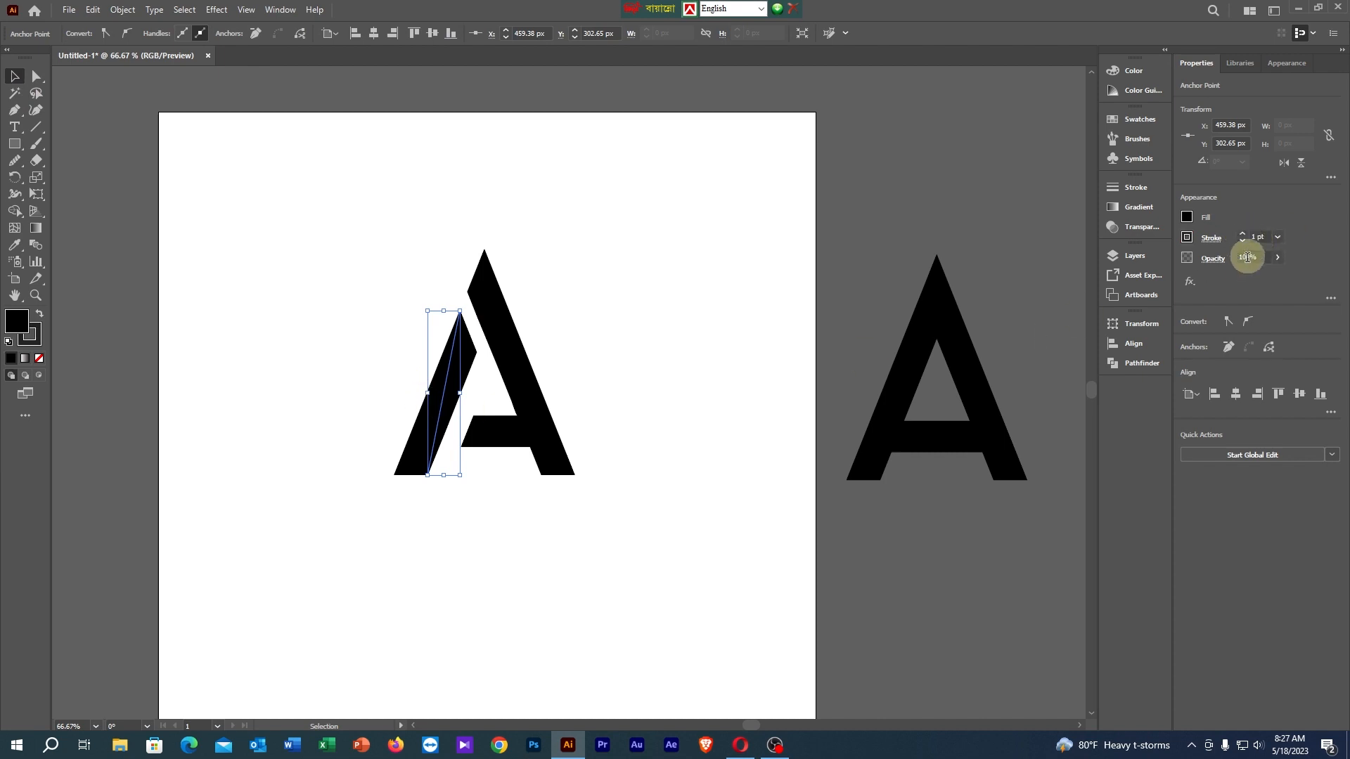
{"action": "left_click", "coordinate": [1189, 218]}
{"action": "left_click", "coordinate": [1041, 282]}
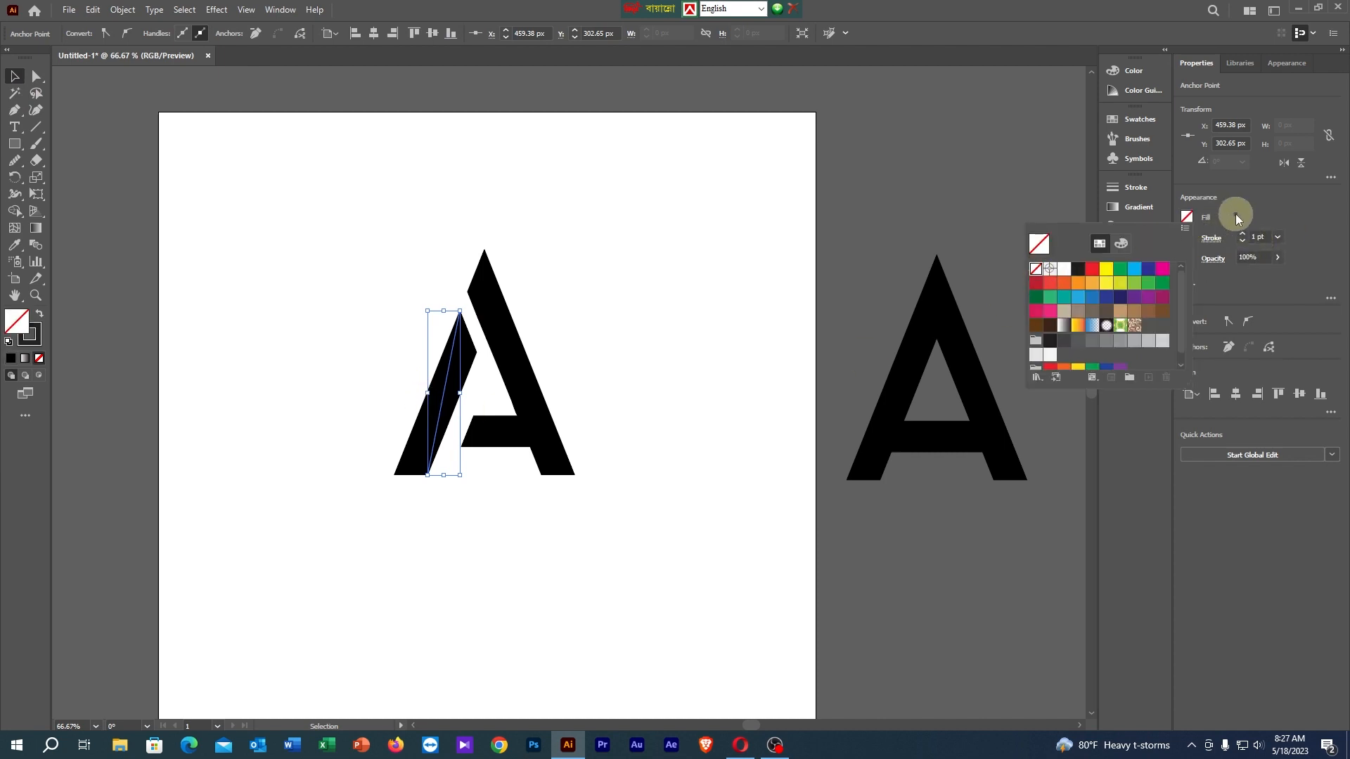
{"action": "left_click", "coordinate": [1254, 209]}
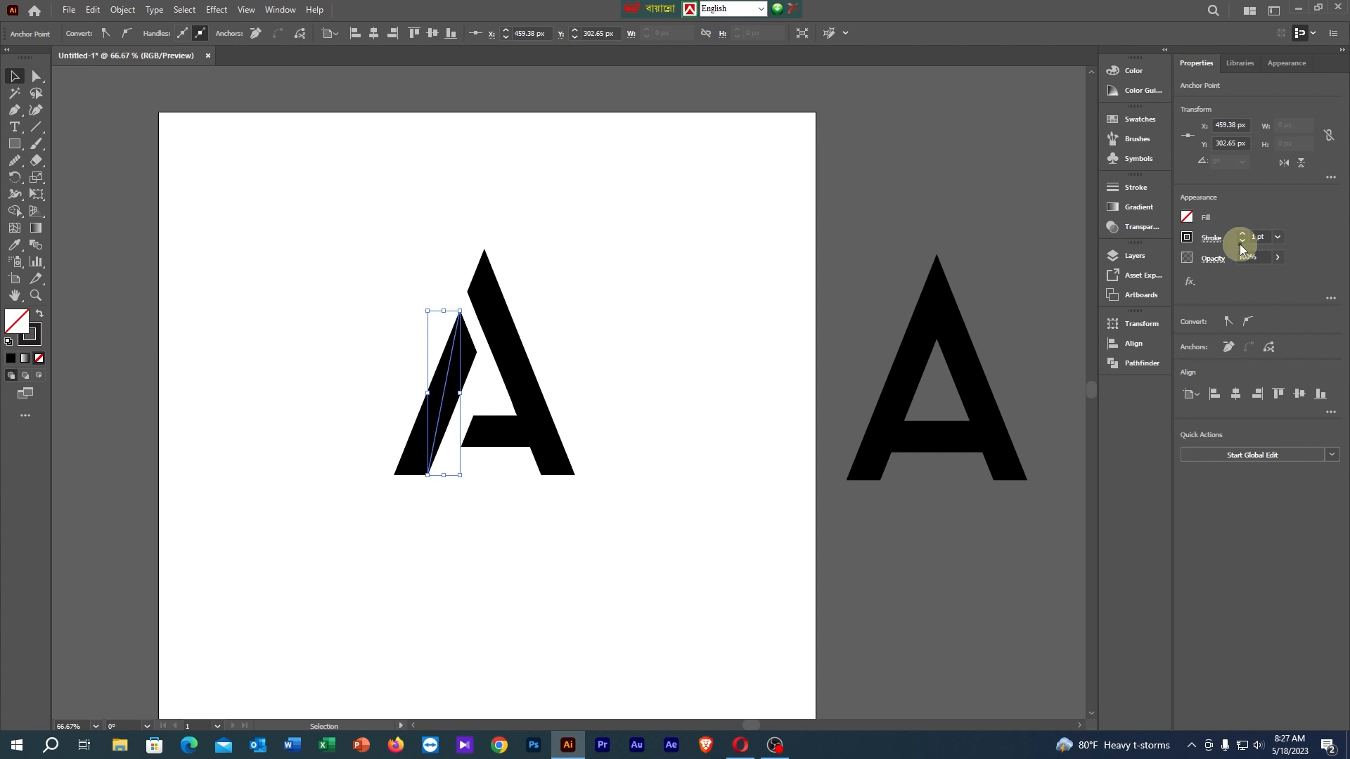
{"action": "left_click", "coordinate": [1242, 241]}
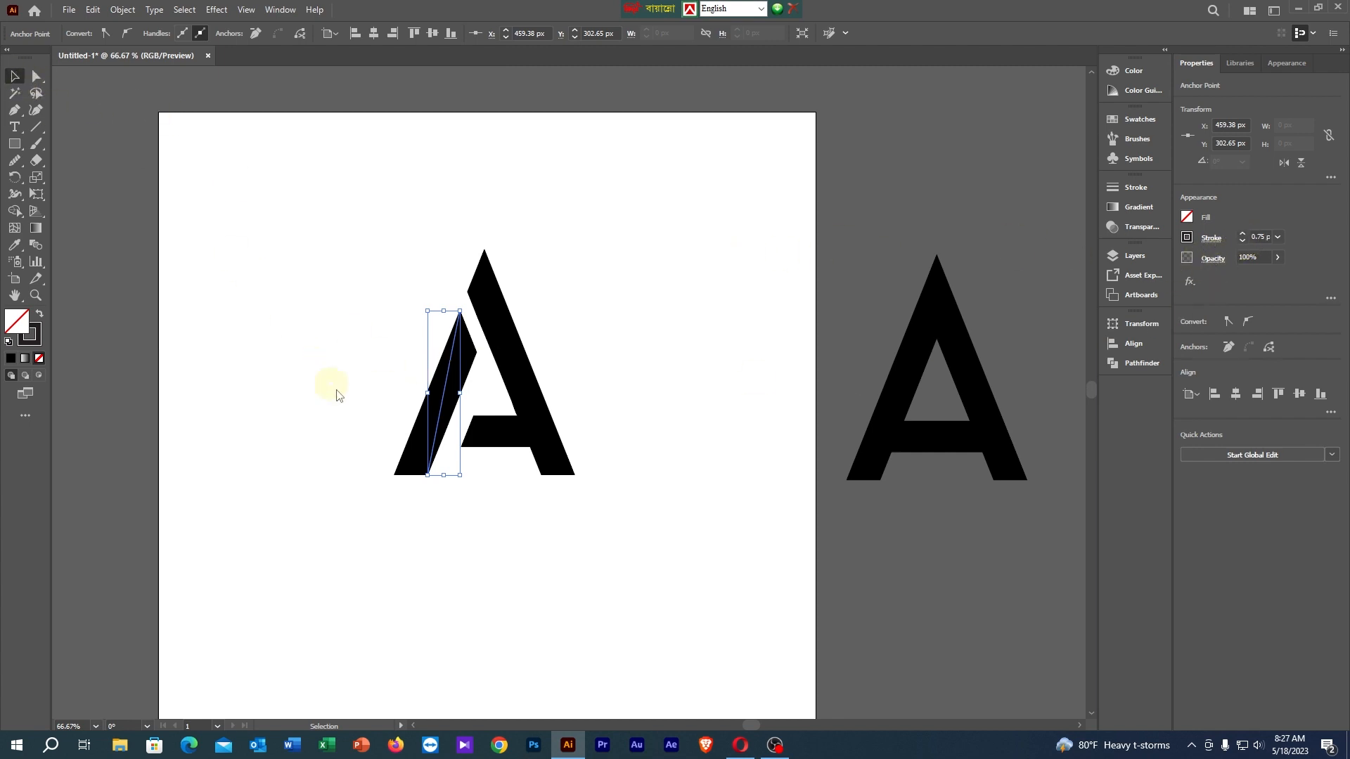
Select the left leg with the thin diagonal line and expand them into filled shapes.
{"action": "left_click_drag", "start_coordinate": [343, 392], "coordinate": [445, 461]}
{"action": "left_click", "coordinate": [249, 286]}
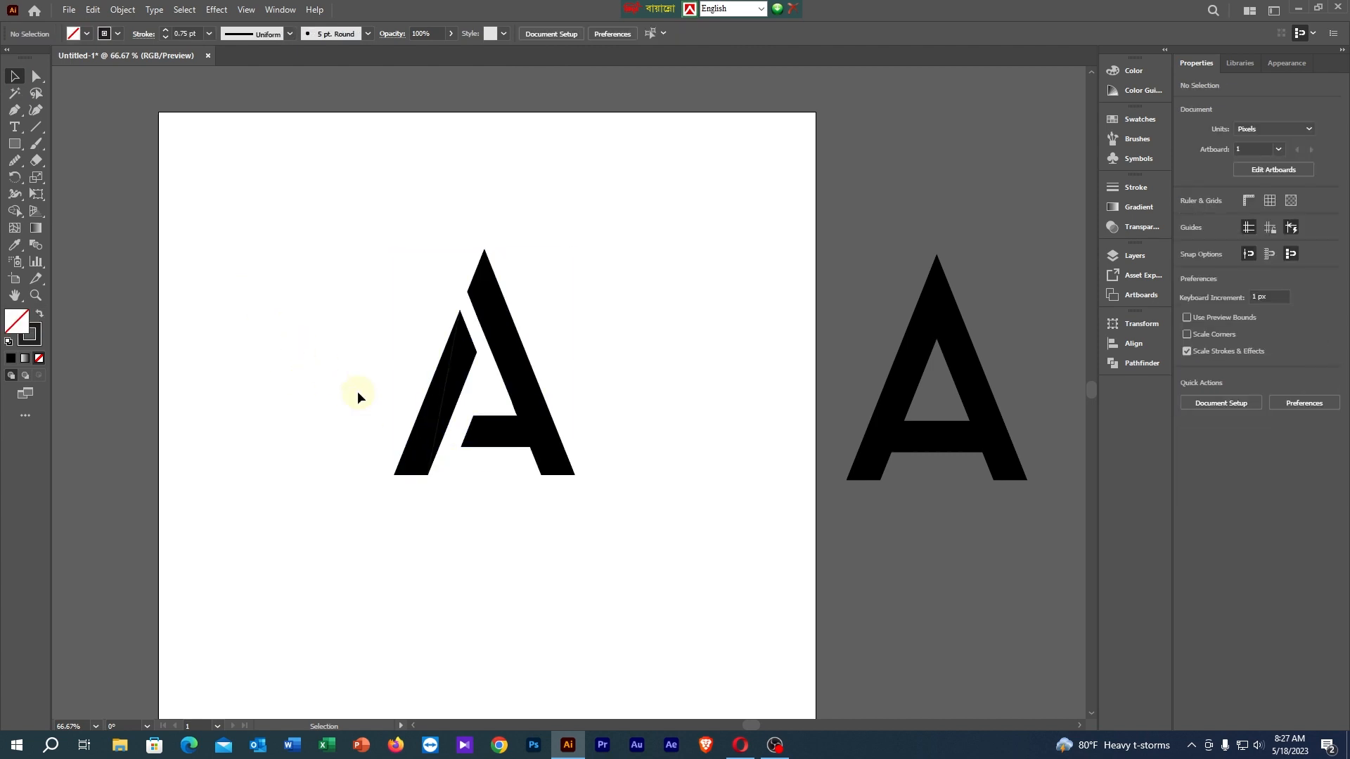
{"action": "left_click", "coordinate": [36, 76]}
{"action": "left_click_drag", "start_coordinate": [452, 399], "coordinate": [462, 339]}
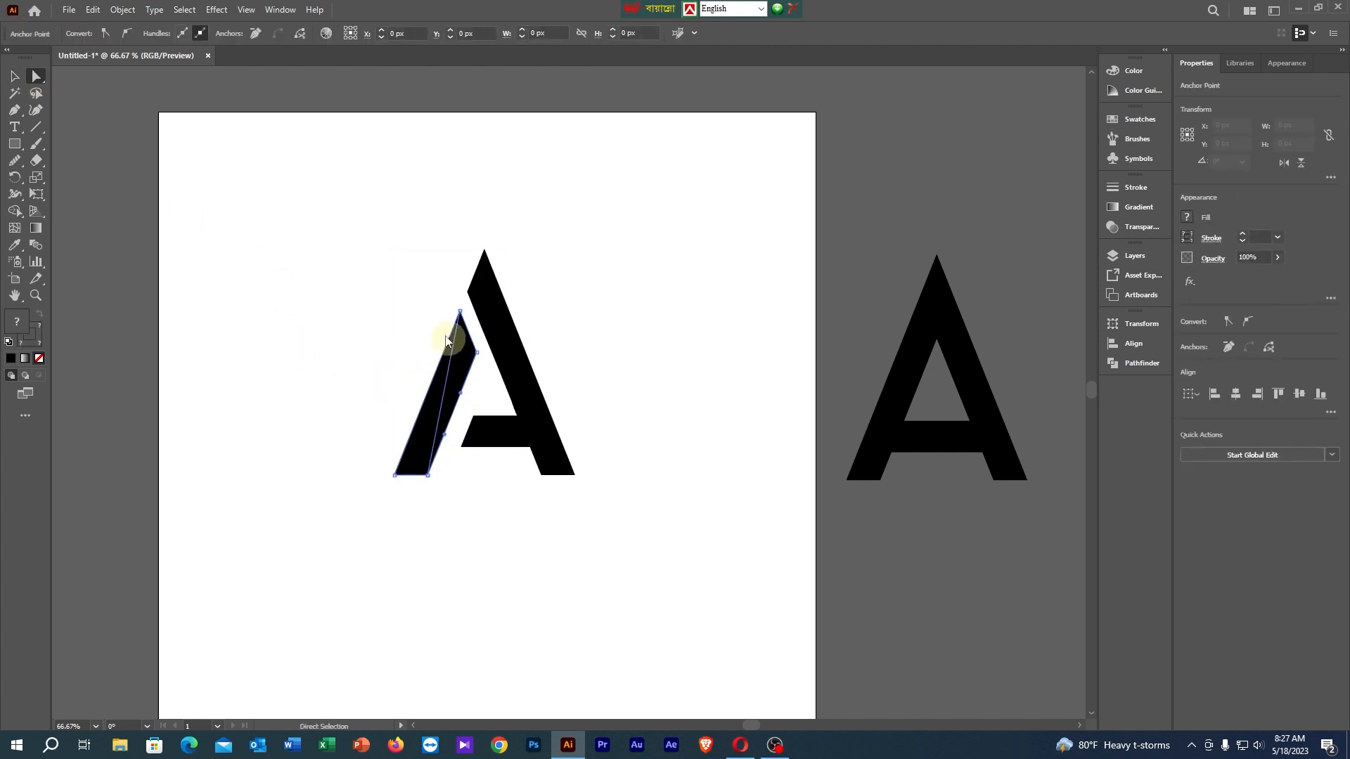
{"action": "left_click", "coordinate": [134, 15]}
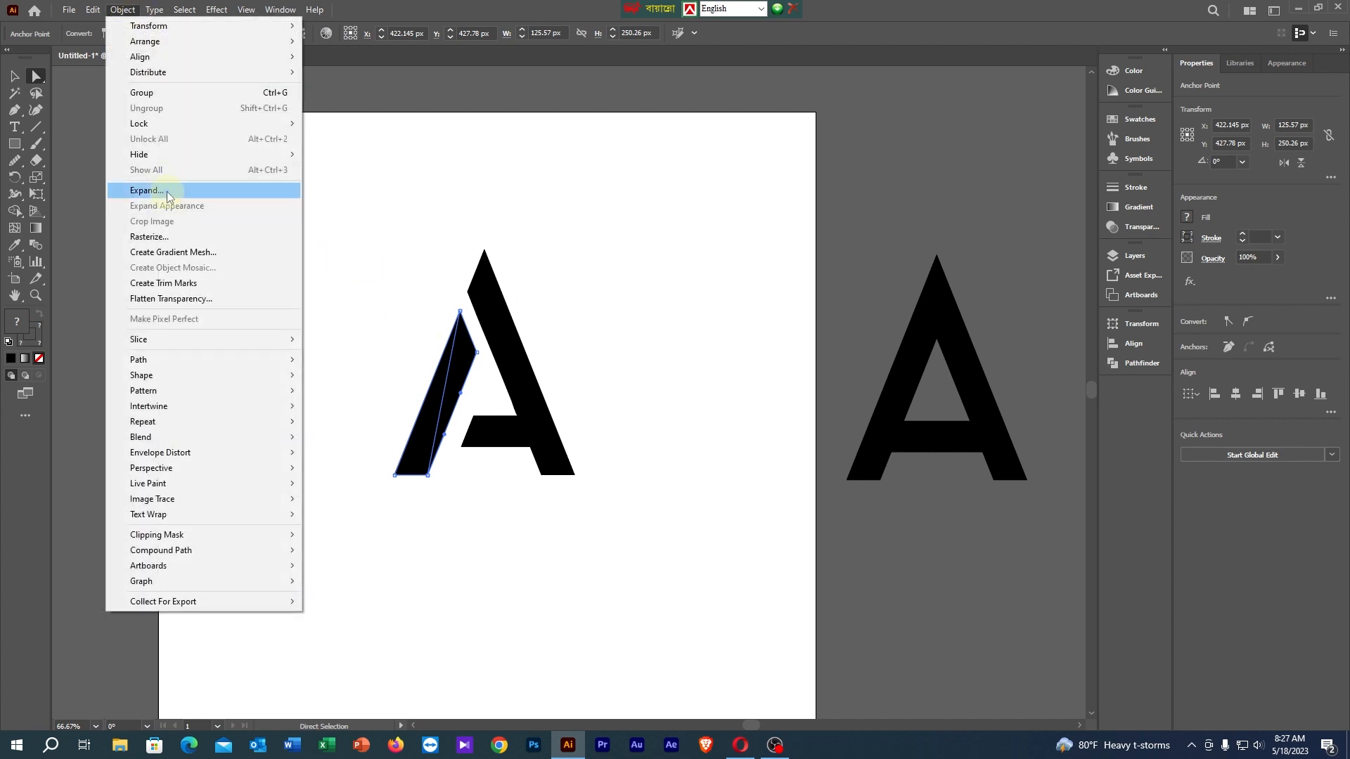
{"action": "left_click", "coordinate": [163, 184]}
{"action": "left_click", "coordinate": [647, 456]}
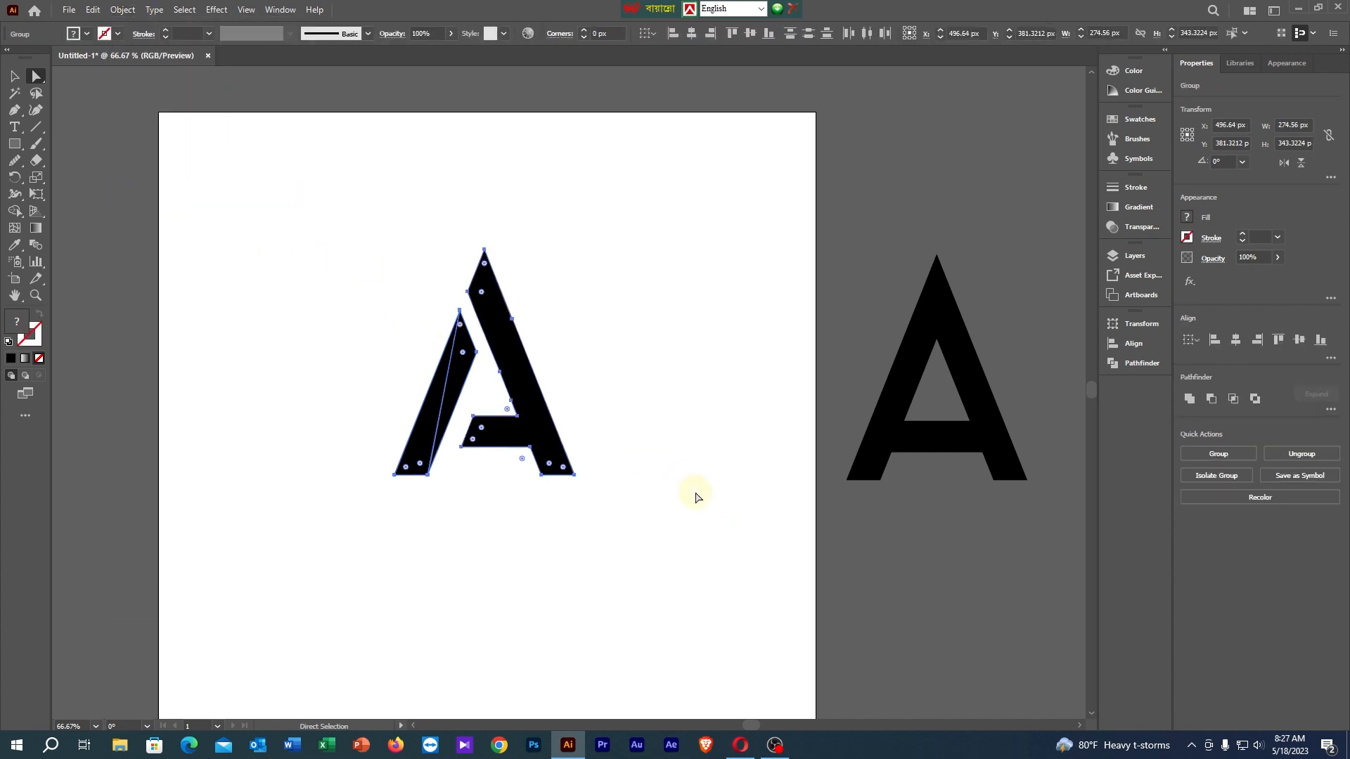
Try to select the two halves of the left leg separately with Direct Selection.
{"action": "left_click", "coordinate": [172, 115]}
{"action": "left_click", "coordinate": [45, 84]}
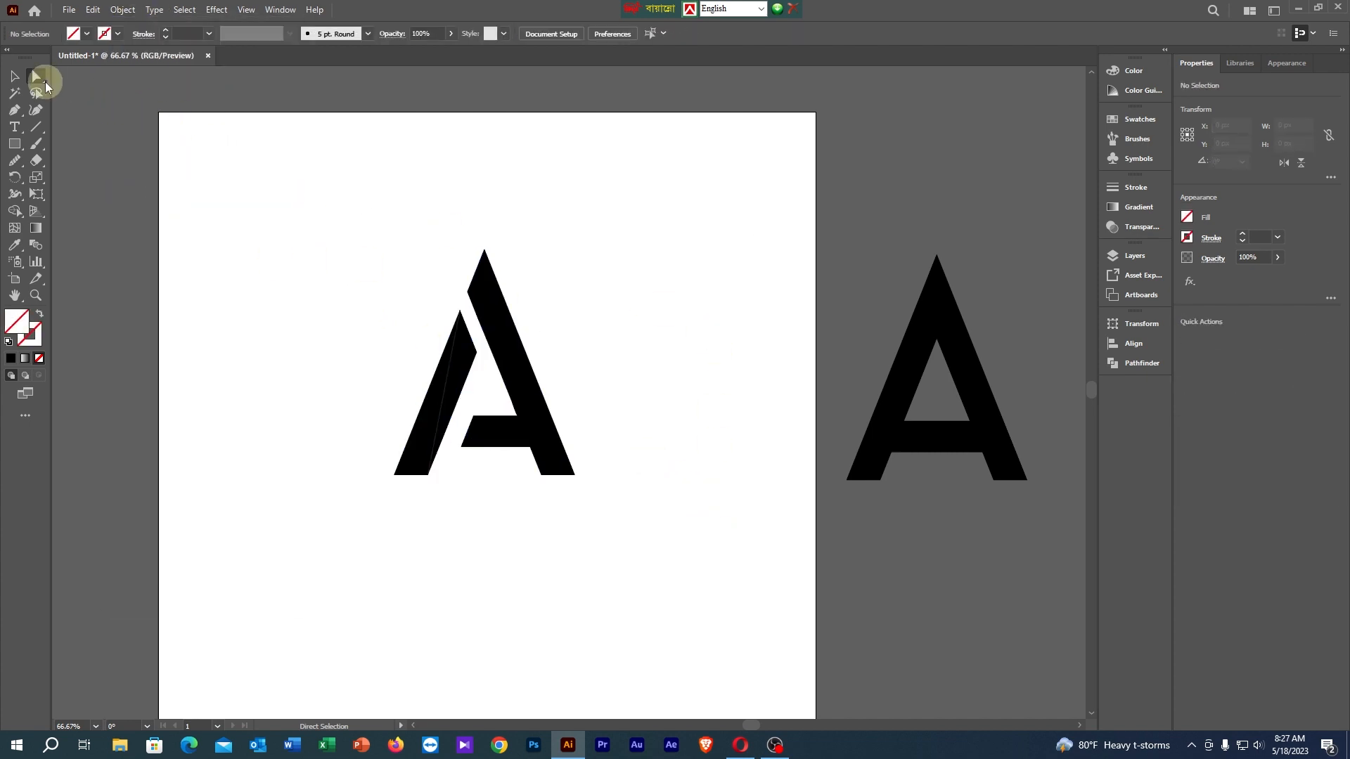
{"action": "left_click", "coordinate": [416, 455]}
{"action": "left_click", "coordinate": [156, 132]}
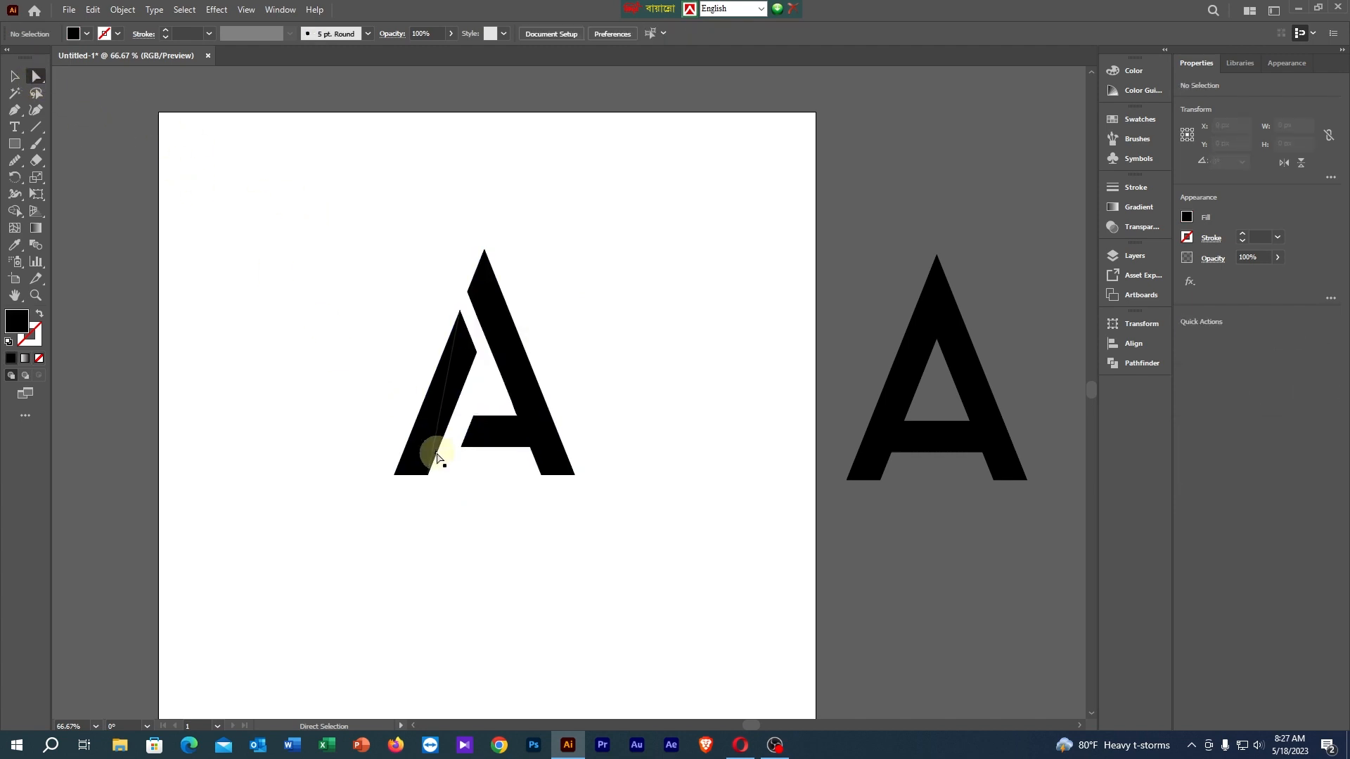
{"action": "left_click", "coordinate": [414, 450]}
{"action": "left_click", "coordinate": [412, 376]}
{"action": "left_click", "coordinate": [464, 373]}
{"action": "left_click", "coordinate": [127, 114]}
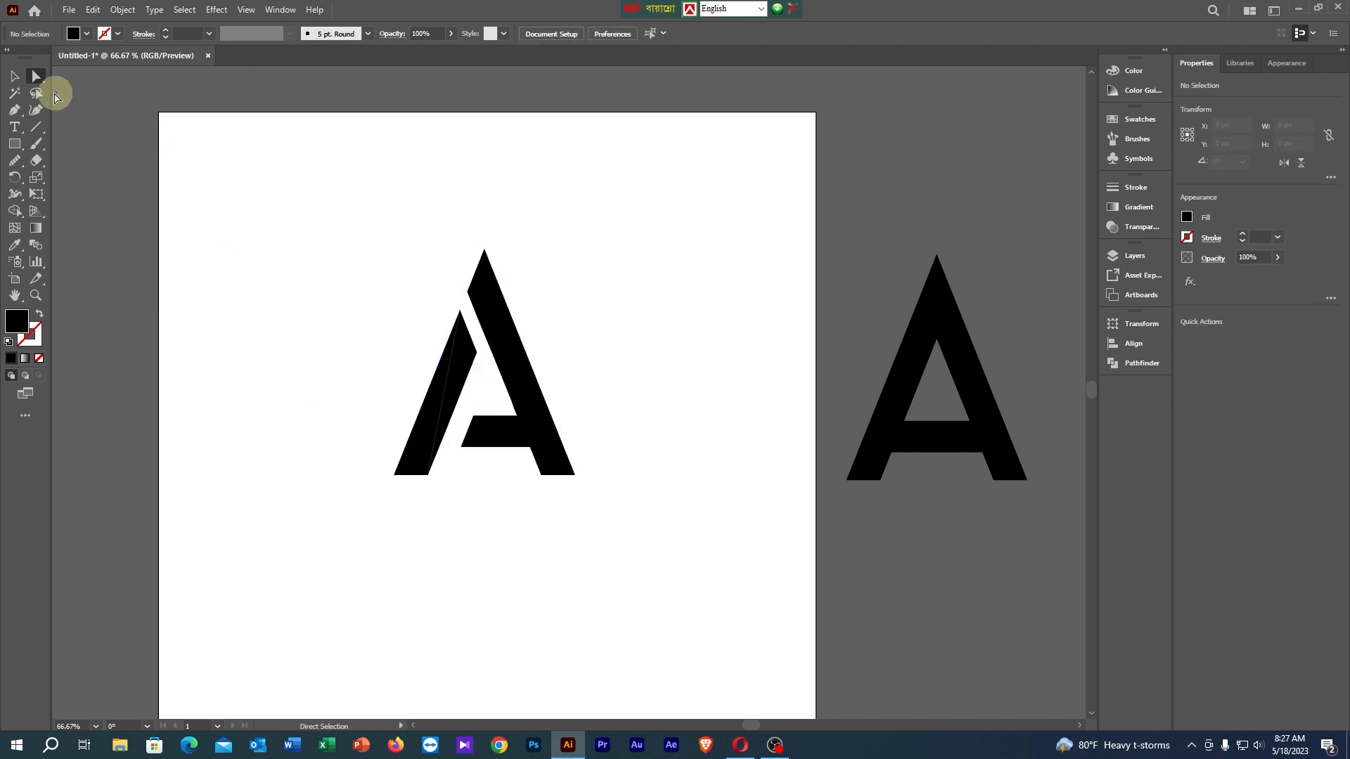
Switch to the Group Selection tool and try to pick one half of the left leg.
{"action": "left_click", "coordinate": [39, 78]}
{"action": "left_click", "coordinate": [113, 93]}
{"action": "left_click", "coordinate": [220, 204]}
{"action": "left_click", "coordinate": [407, 451]}
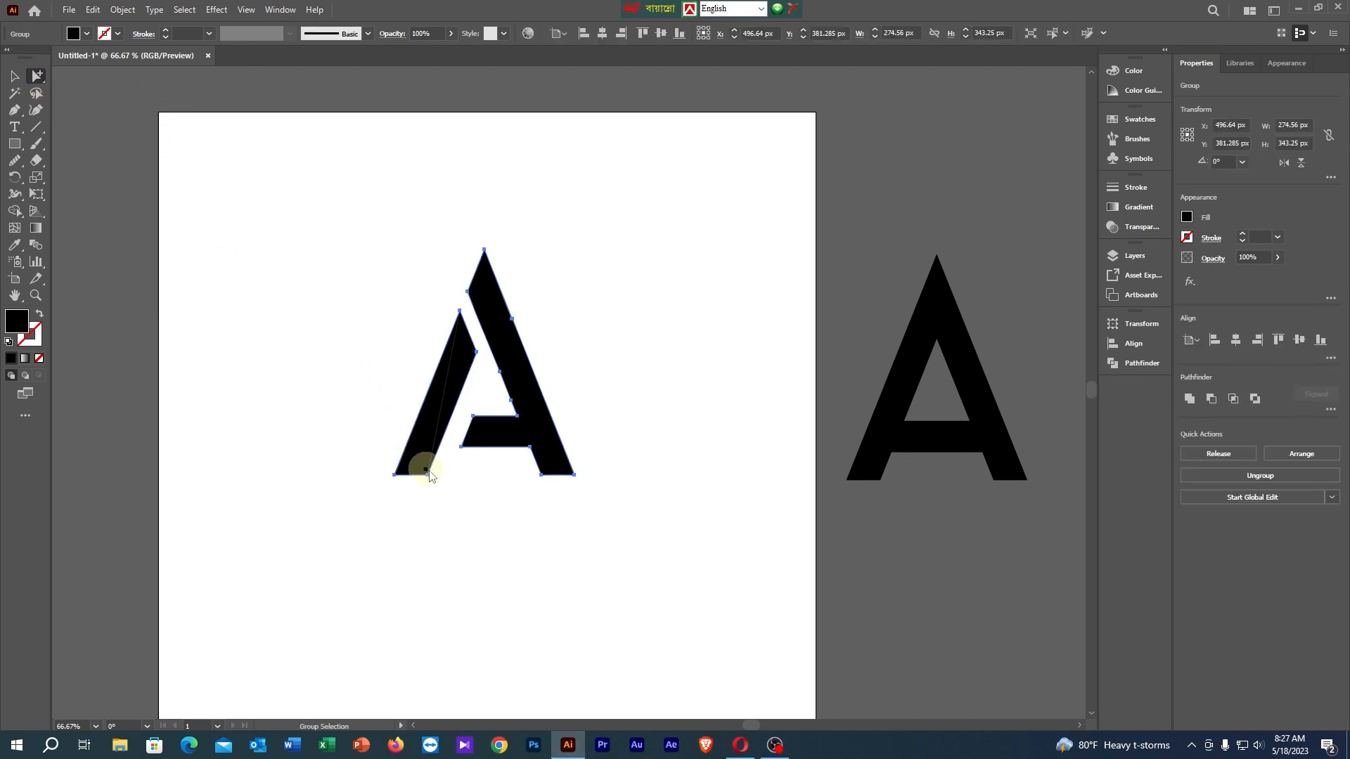
{"action": "left_click", "coordinate": [582, 542]}
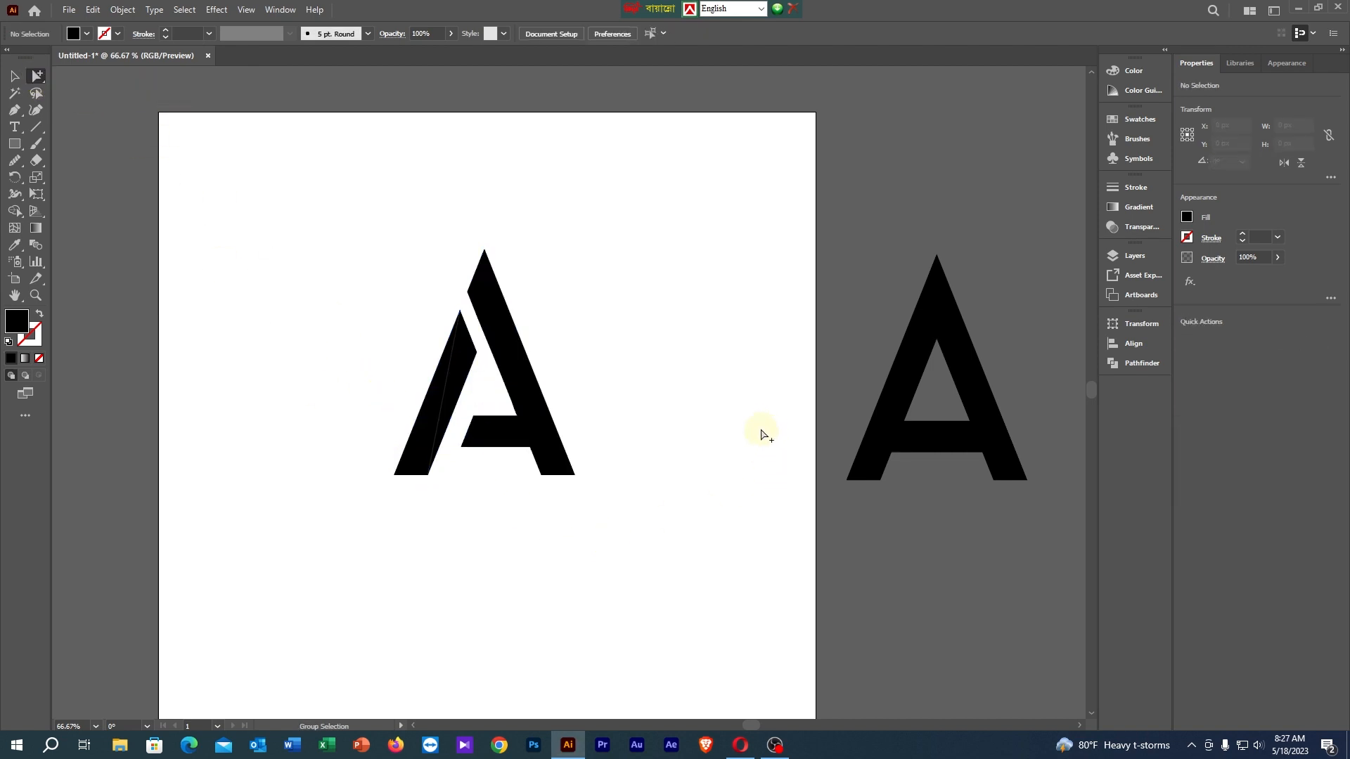
Undo the expansion of the left leg and the thin line, and clear the selection.
{"action": "key", "text": "ctrl+z"}
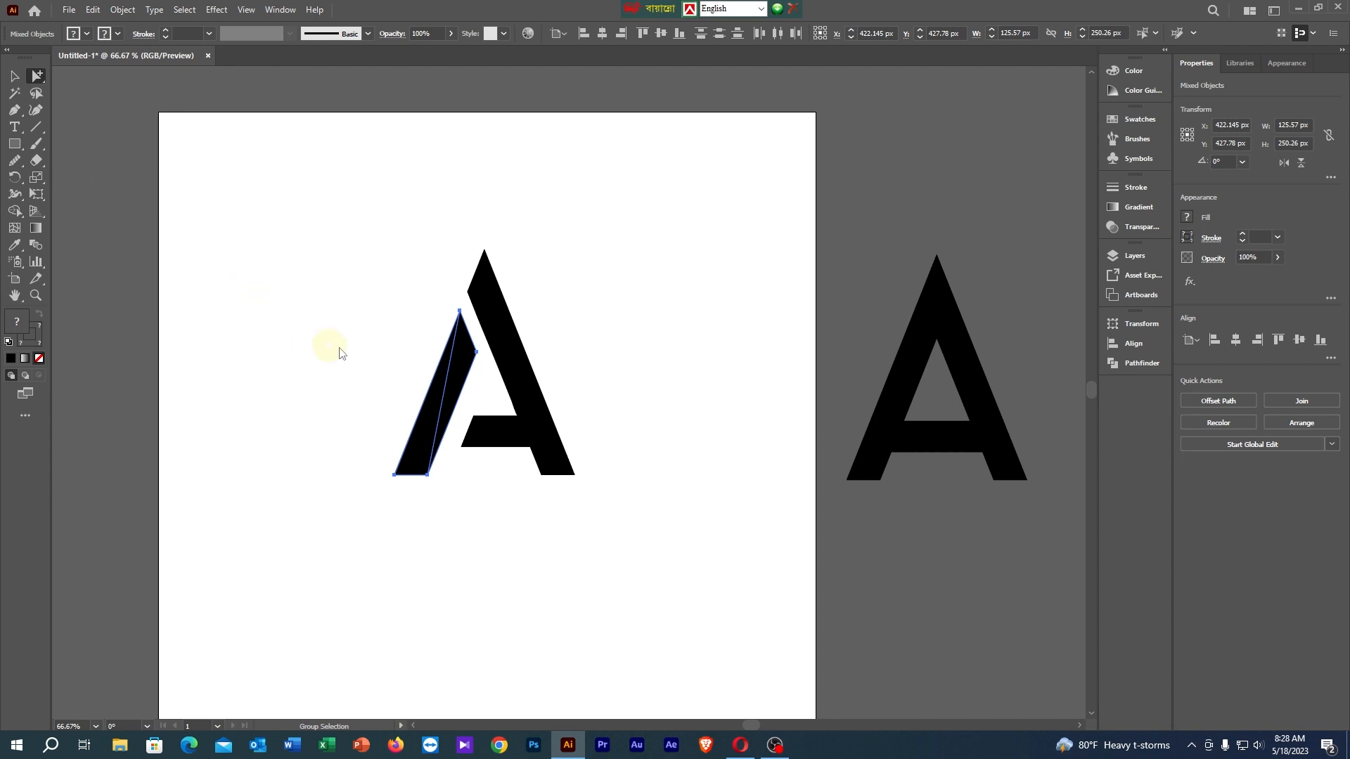
{"action": "left_click", "coordinate": [15, 78]}
{"action": "left_click", "coordinate": [373, 371]}
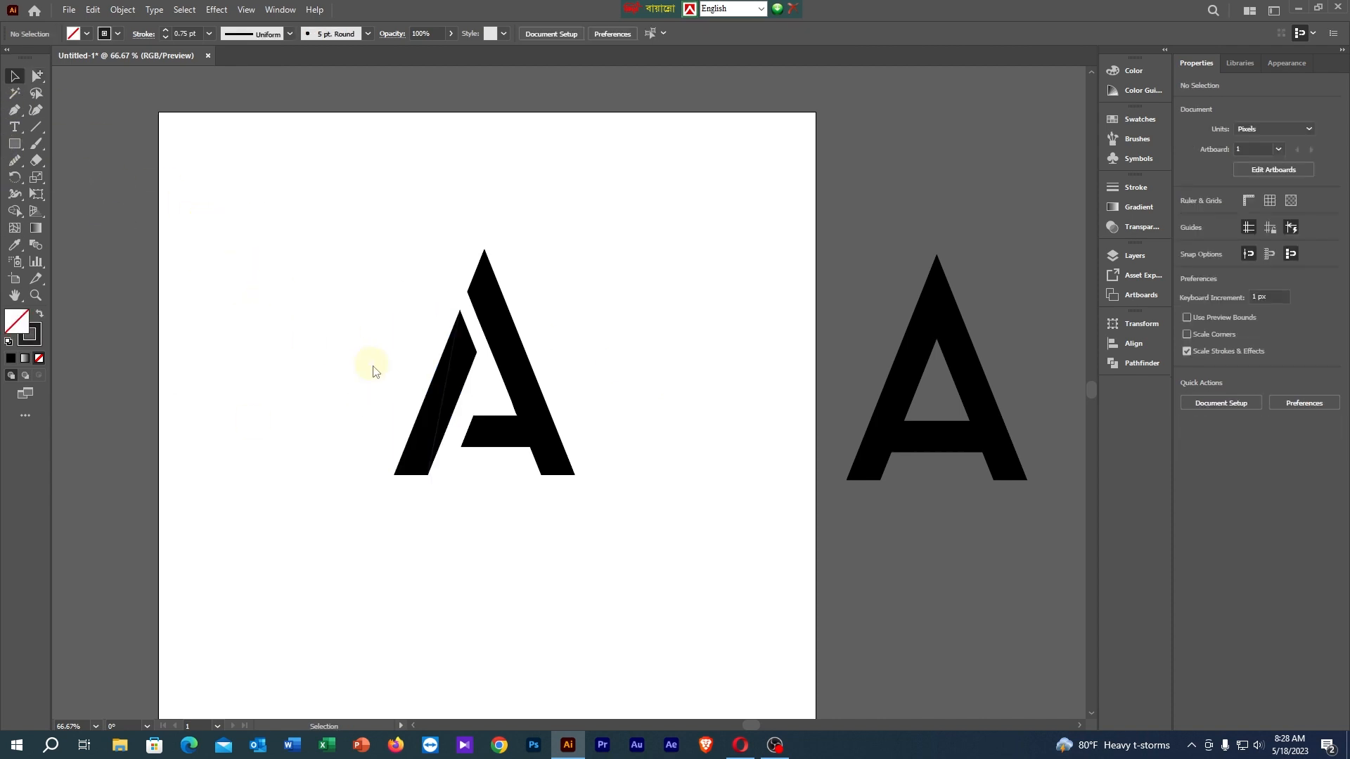
Scale the thin line proportionally from its center past both ends of the left leg, about 300 px high, and set its stroke to 0.5 pt.
{"action": "left_click", "coordinate": [447, 388]}
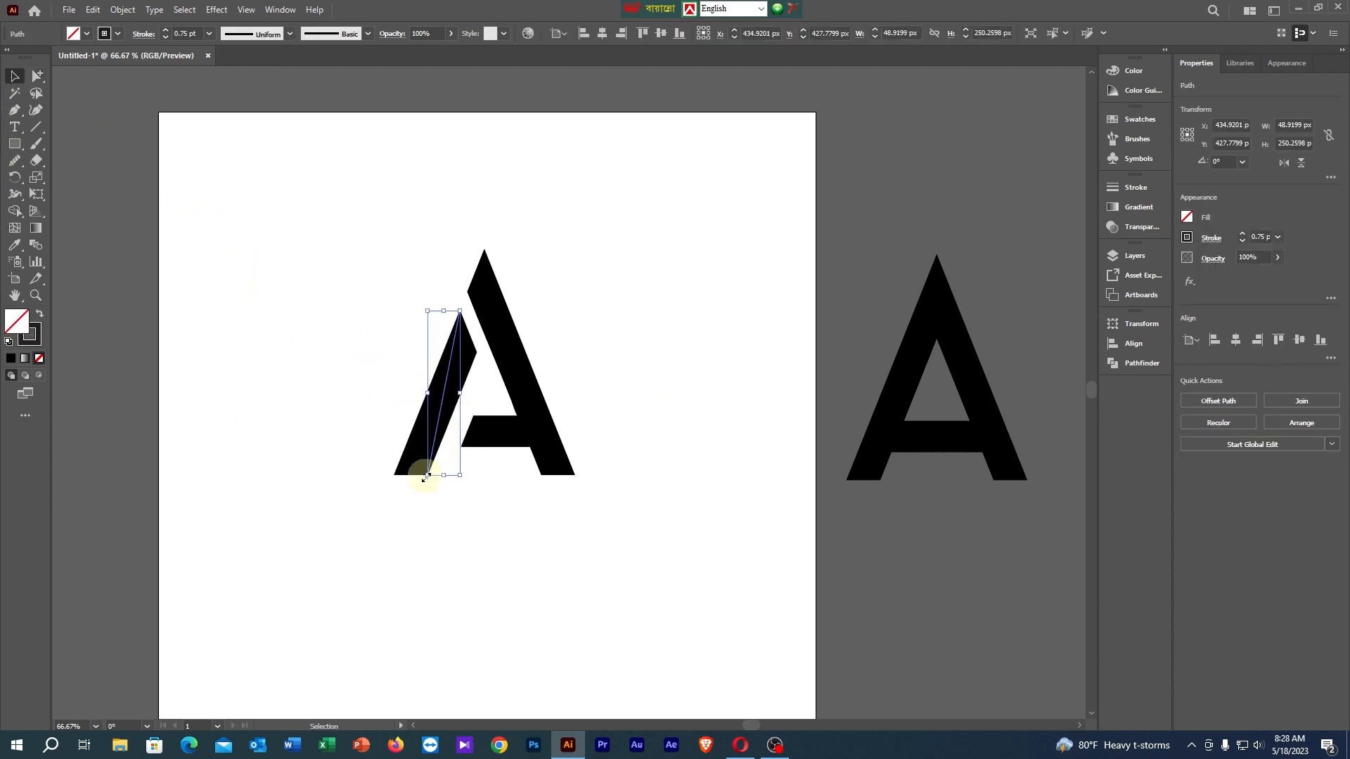
{"action": "left_click_drag", "start_coordinate": [426, 477], "coordinate": [425, 492]}
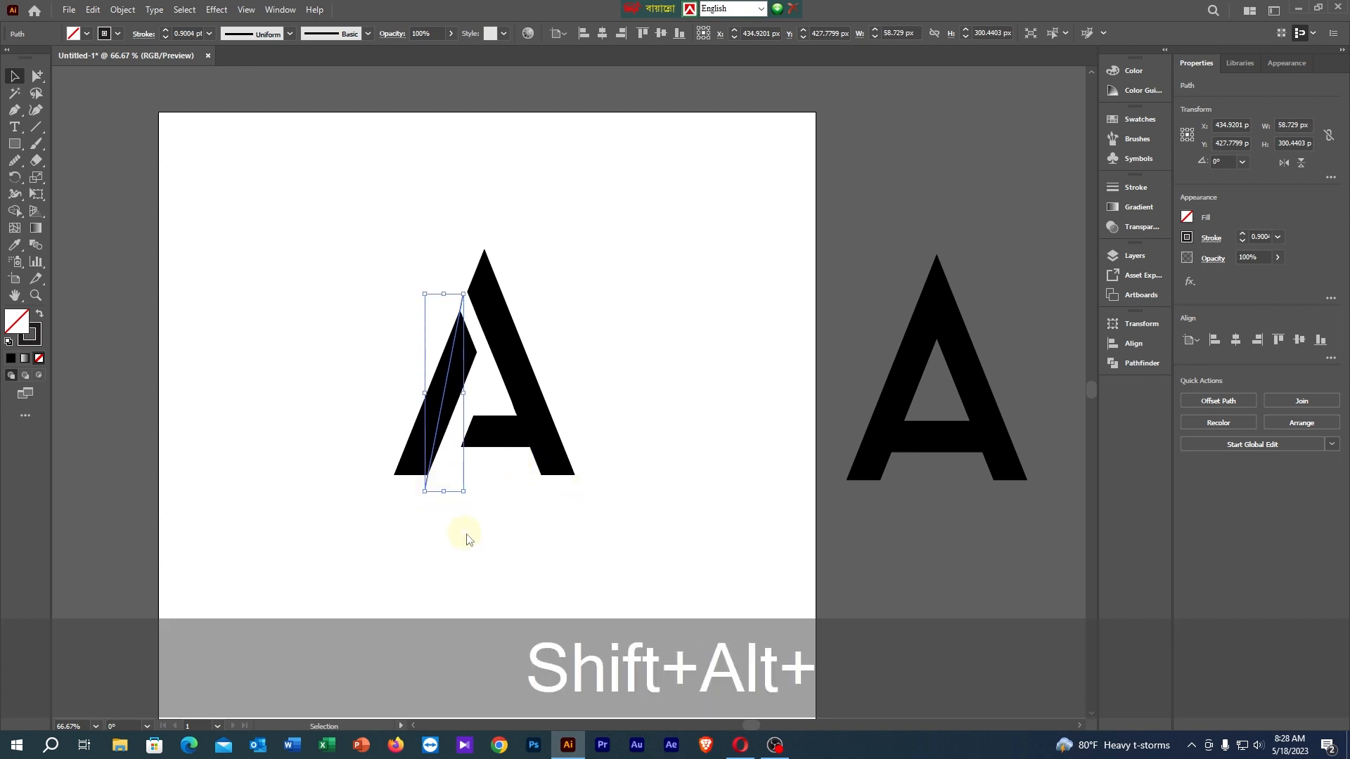
{"action": "left_click", "coordinate": [450, 515]}
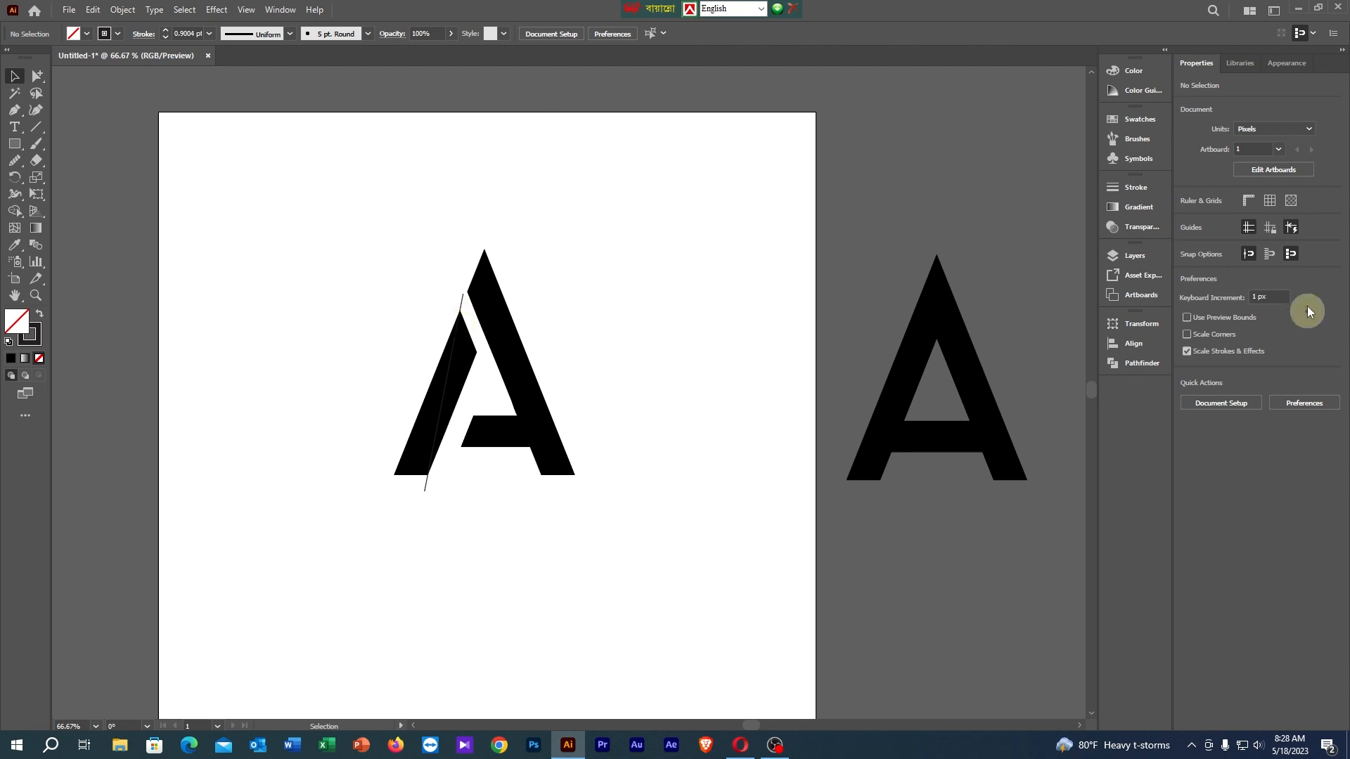
{"action": "left_click", "coordinate": [425, 488]}
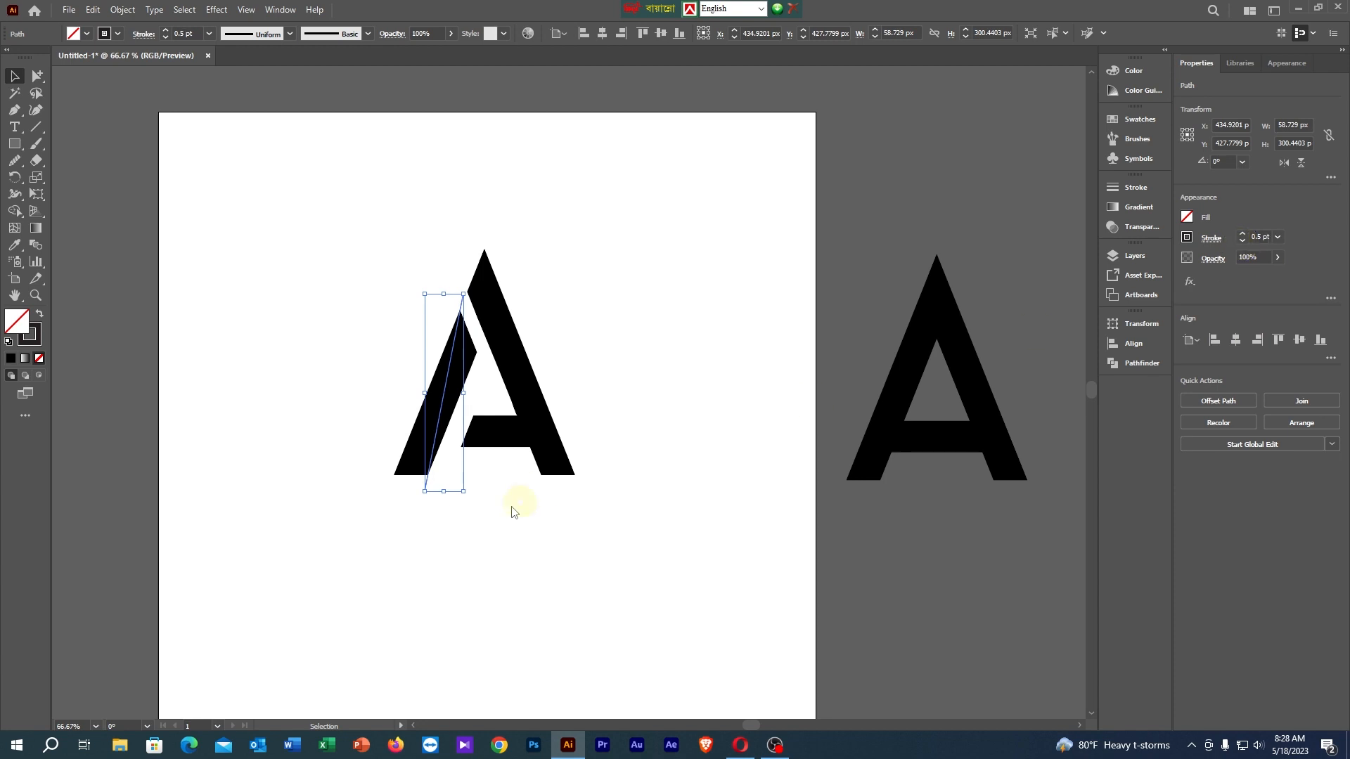
{"action": "left_click", "coordinate": [462, 540]}
Expand the left letter A together with the thin diagonal line crossing its left leg.
{"action": "left_click_drag", "start_coordinate": [437, 477], "coordinate": [445, 486]}
{"action": "left_click", "coordinate": [123, 9]}
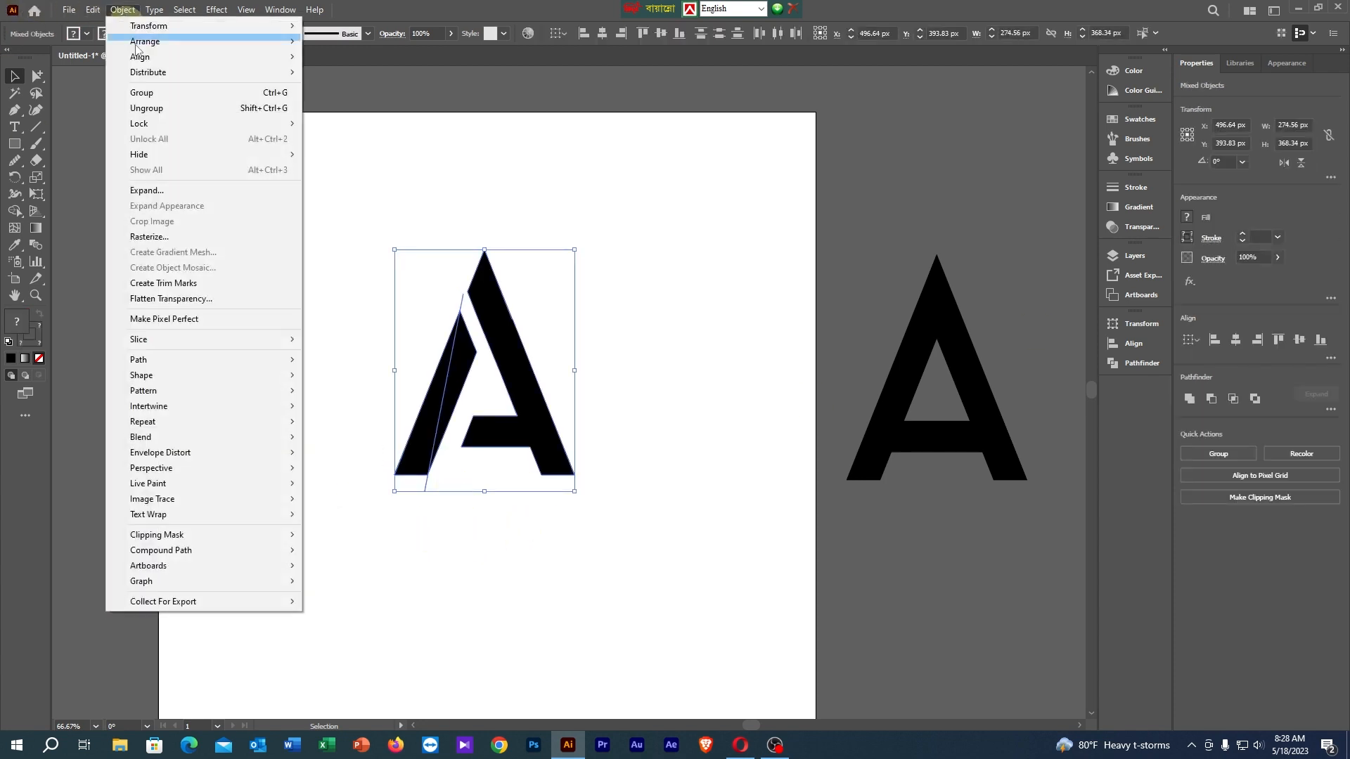
{"action": "left_click", "coordinate": [169, 186]}
{"action": "left_click", "coordinate": [640, 452]}
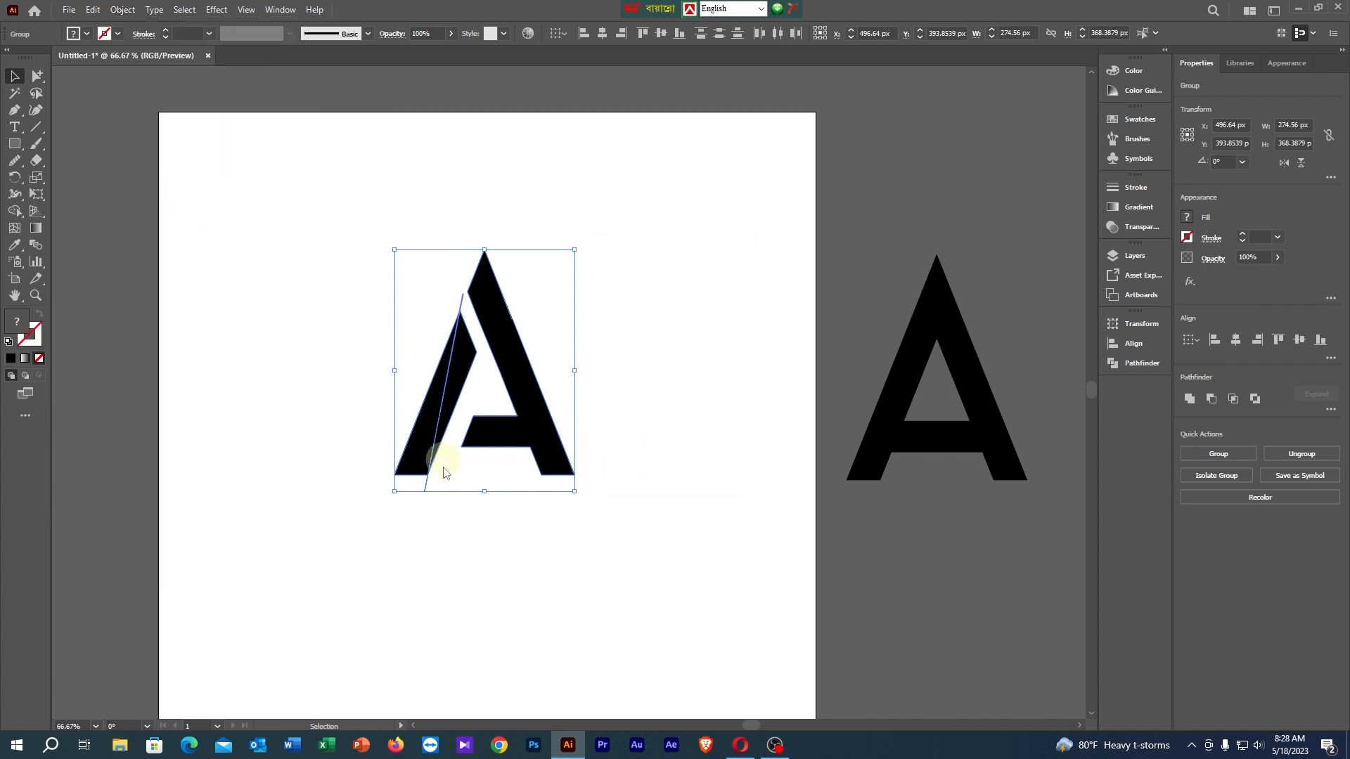
Switch to the Direct Selection tool and test picking the left leg on its own.
{"action": "left_click", "coordinate": [460, 510]}
{"action": "left_click", "coordinate": [37, 76]}
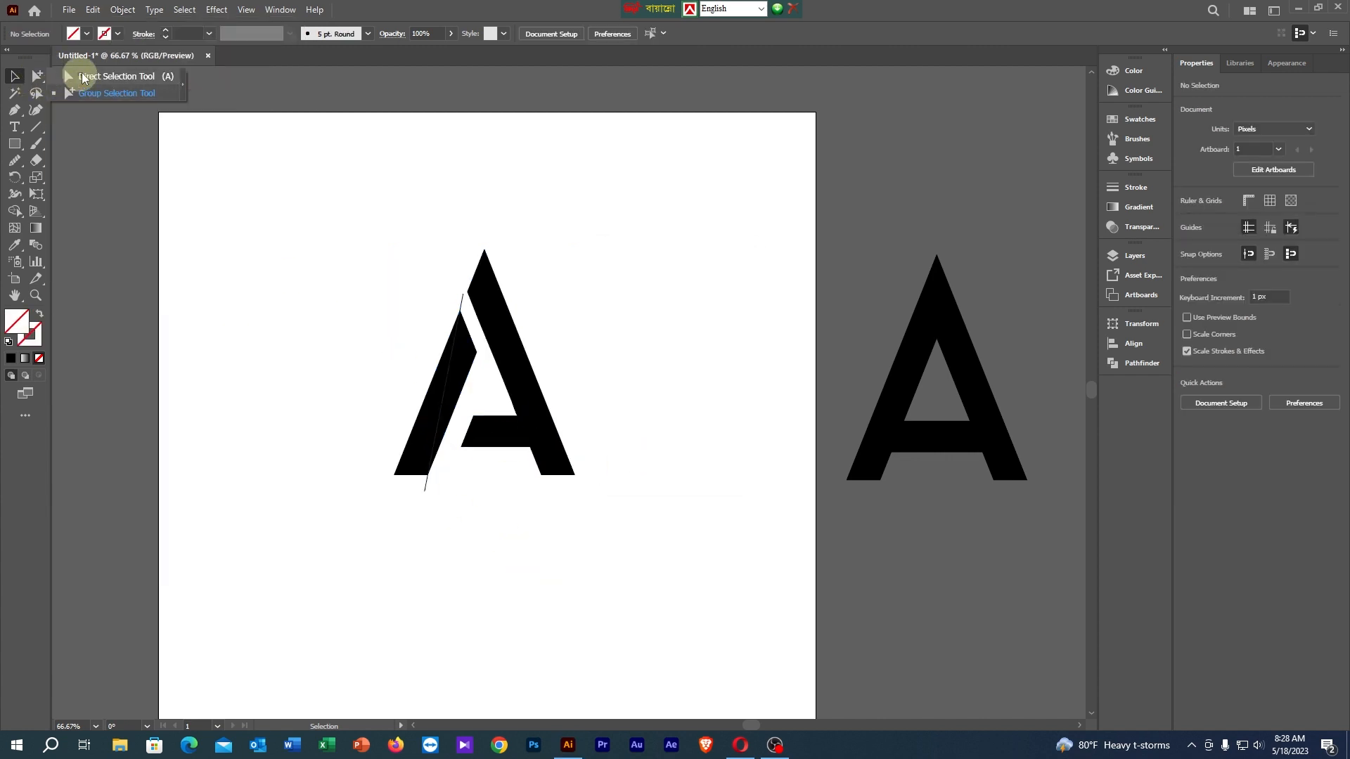
{"action": "left_click", "coordinate": [425, 444]}
{"action": "left_click", "coordinate": [313, 290]}
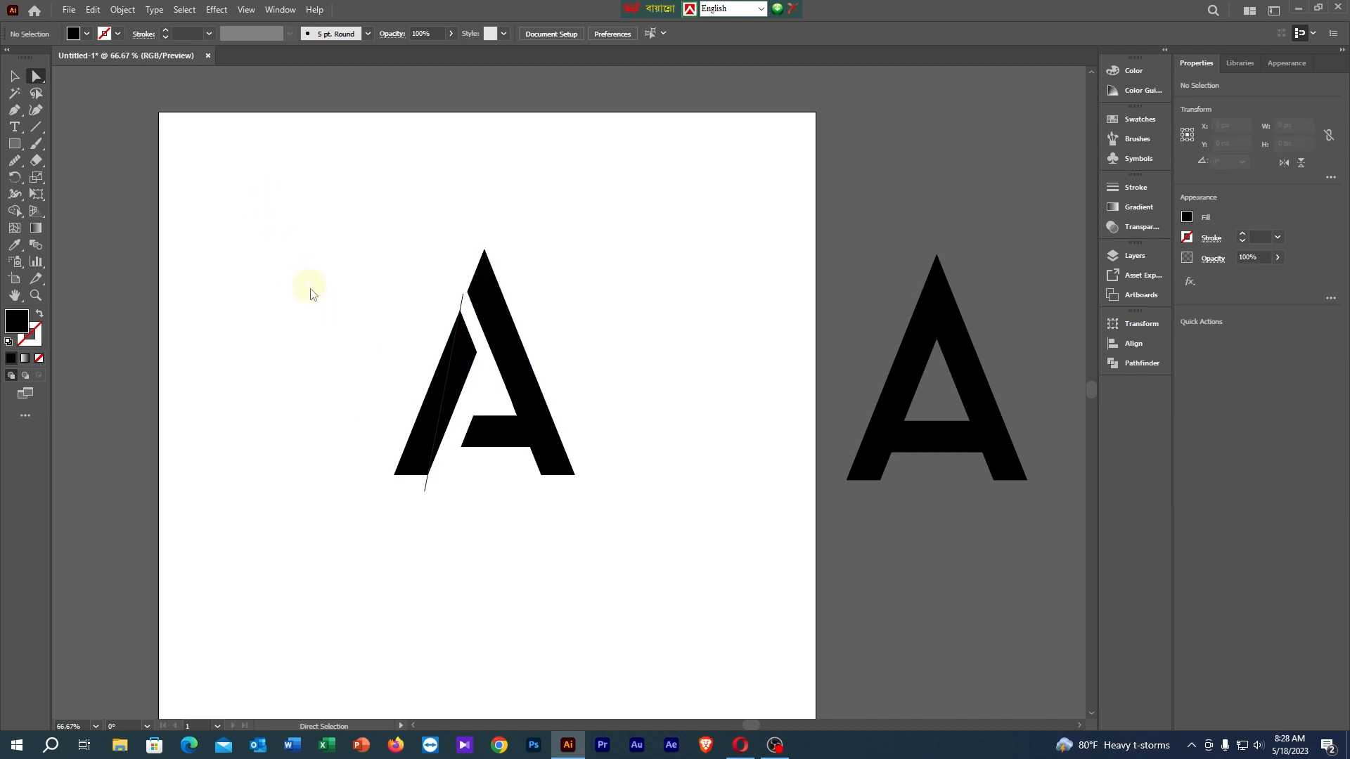
Try filling the left leg alone with the yellow swatch and undo the fill.
{"action": "left_click_drag", "start_coordinate": [340, 346], "coordinate": [430, 482]}
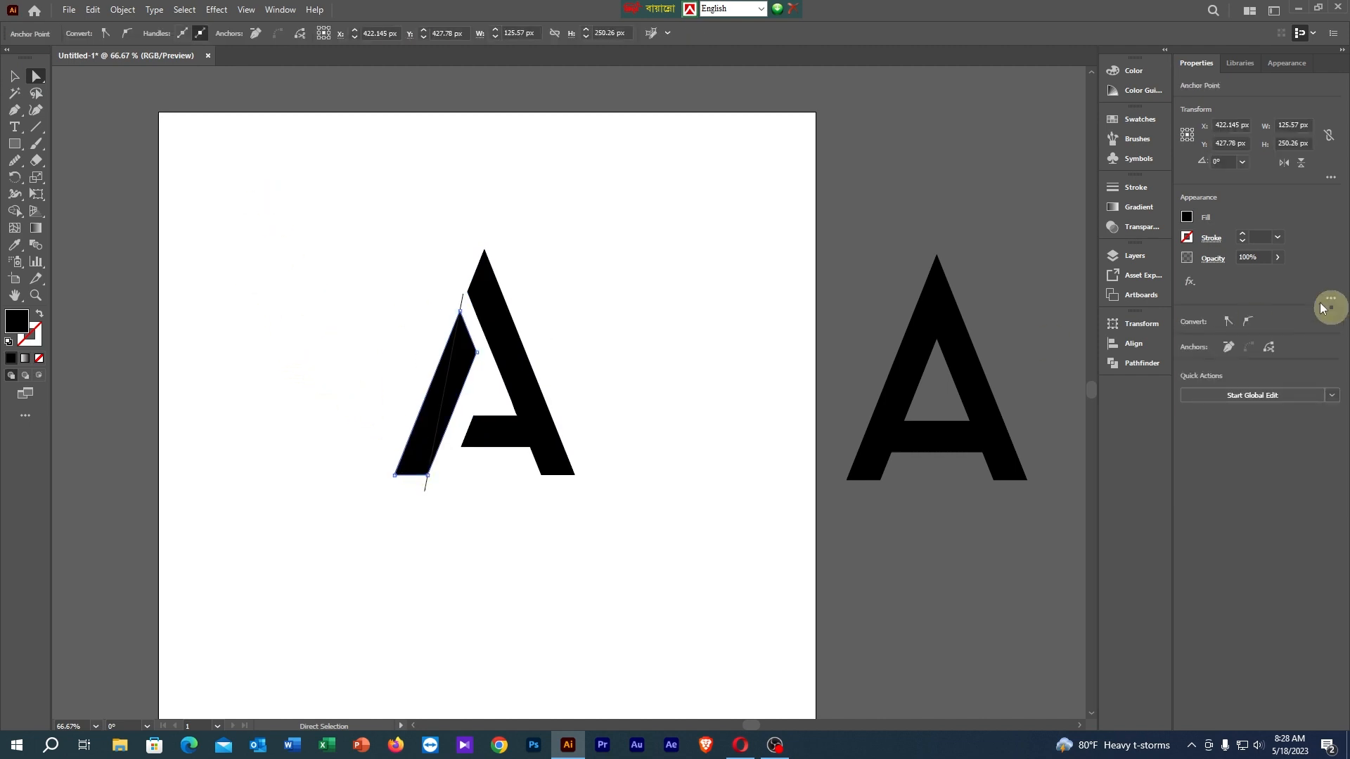
{"action": "left_click", "coordinate": [1186, 216]}
{"action": "left_click", "coordinate": [1105, 270]}
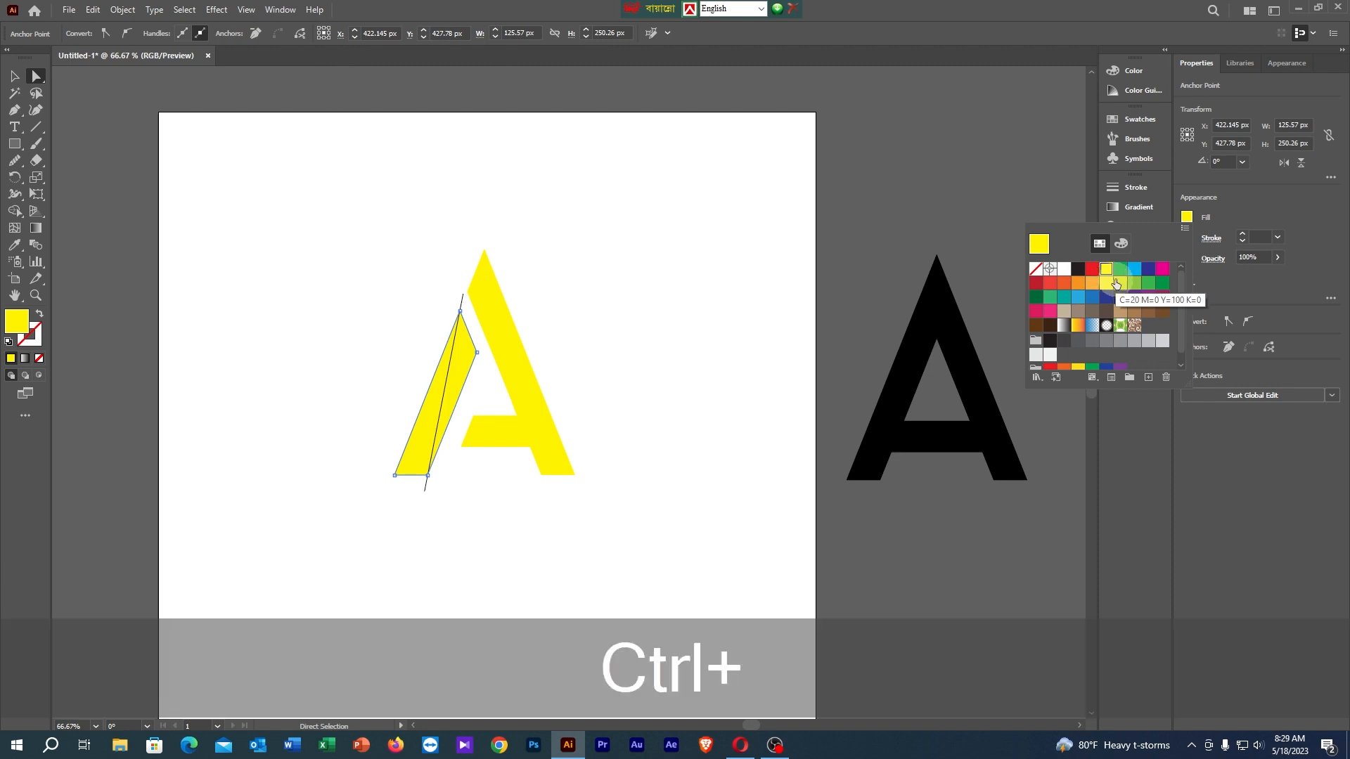
{"action": "key", "text": "ctrl+z"}
{"action": "key", "text": "ctrl+z"}
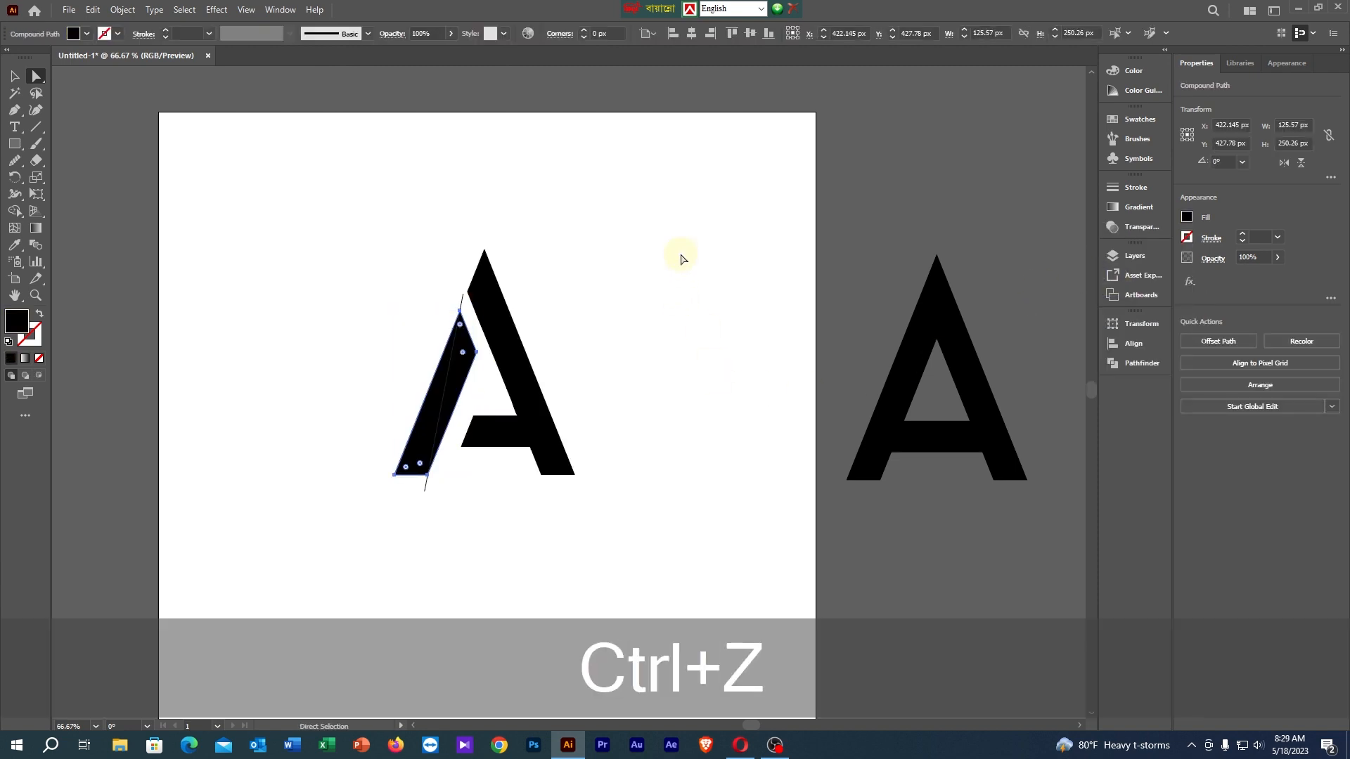
Divide the left leg along the thin diagonal line with the Pathfinder's Divide.
{"action": "left_click", "coordinate": [430, 603]}
{"action": "left_click_drag", "start_coordinate": [444, 500], "coordinate": [394, 458]}
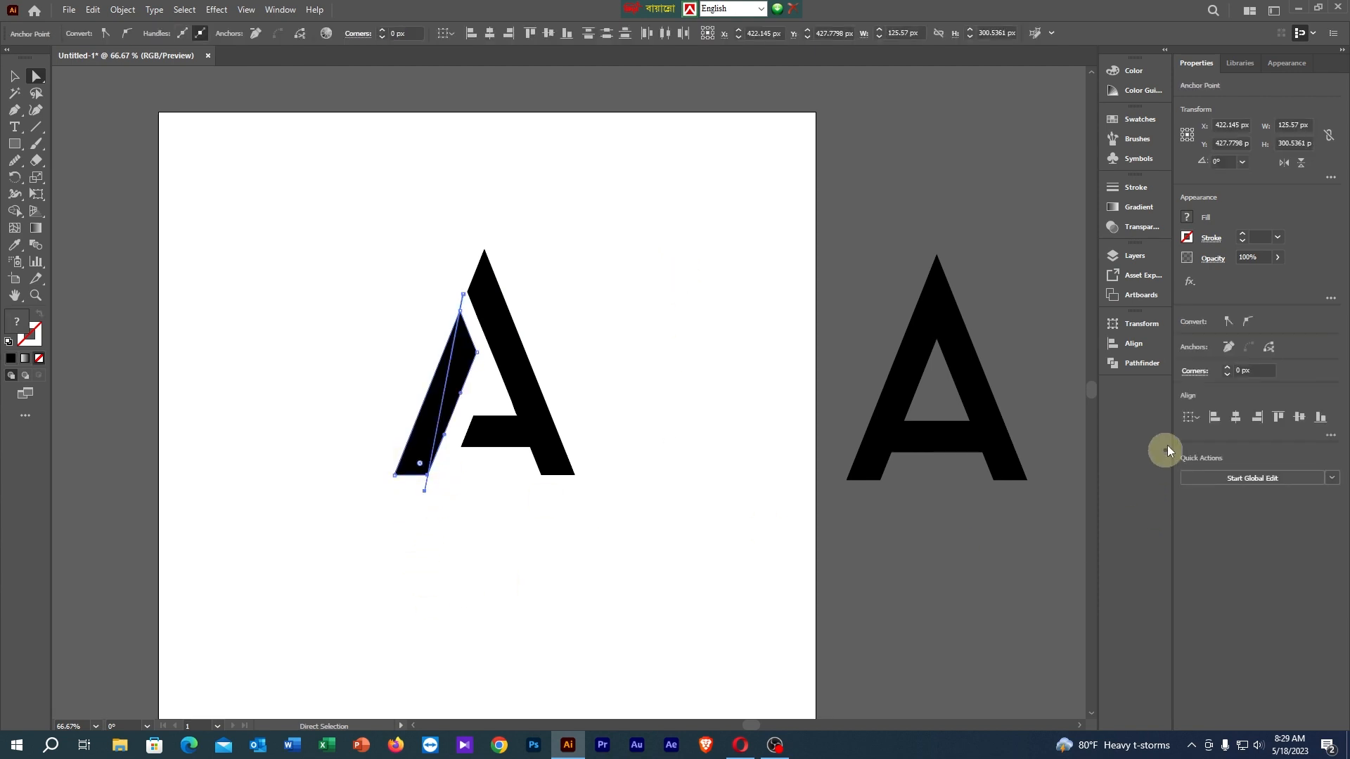
{"action": "left_click", "coordinate": [1140, 363]}
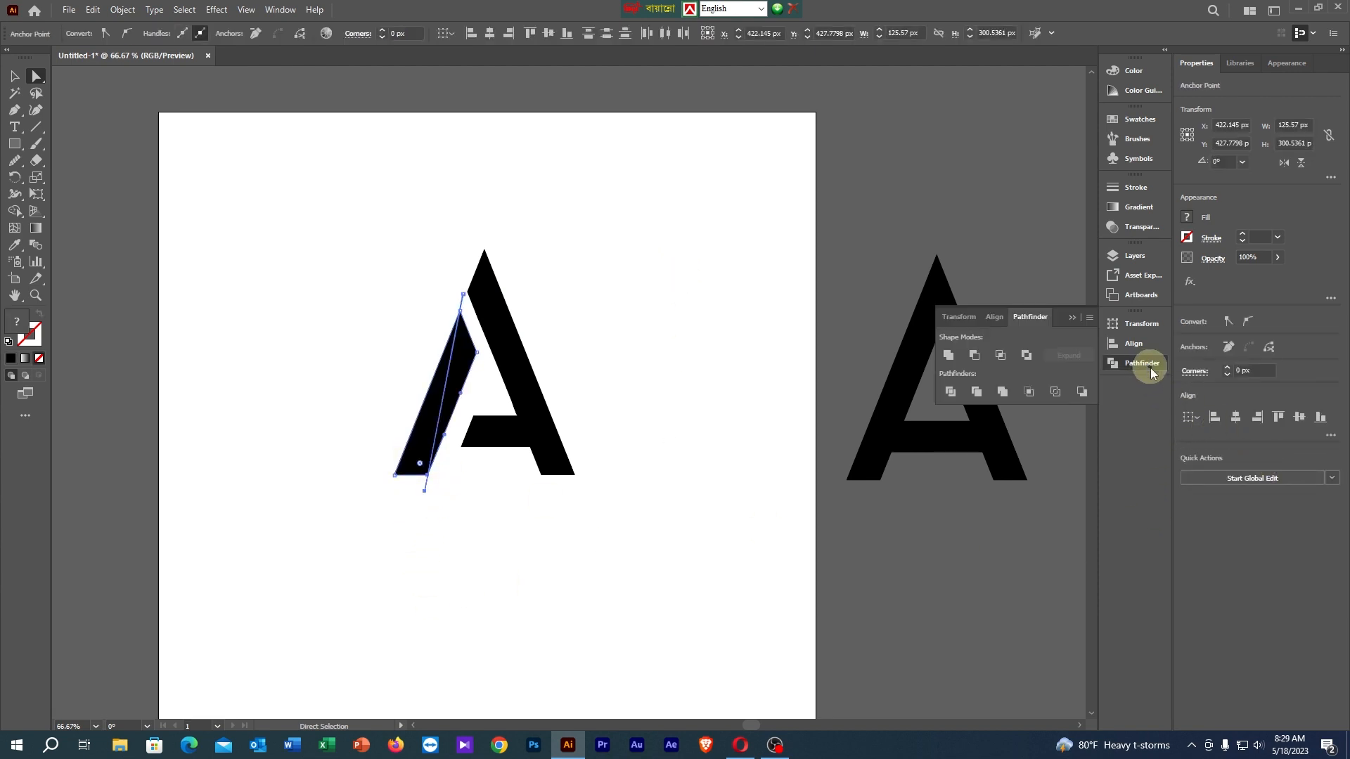
{"action": "left_click", "coordinate": [950, 392]}
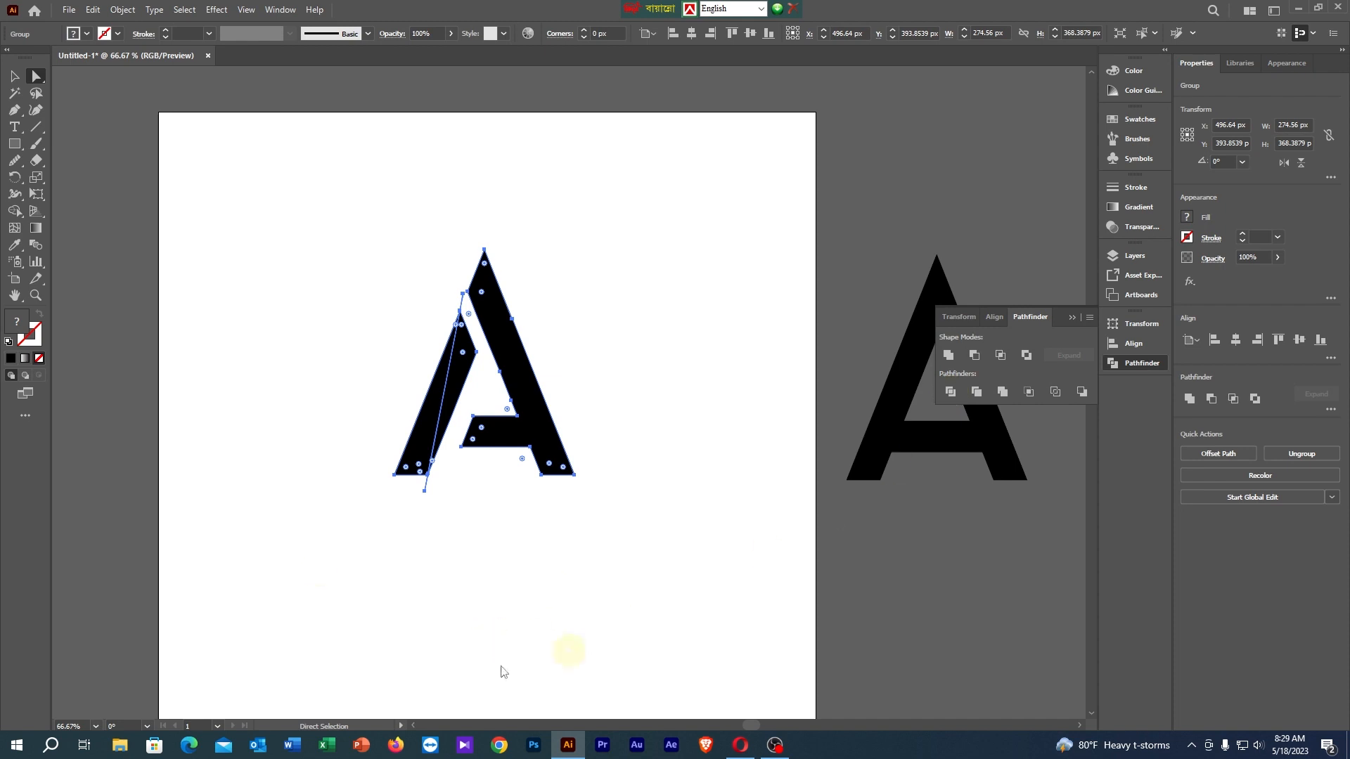
Fill the outer half of the left leg with the white-to-black gradient swatch.
{"action": "left_click", "coordinate": [419, 415]}
{"action": "left_click", "coordinate": [400, 458]}
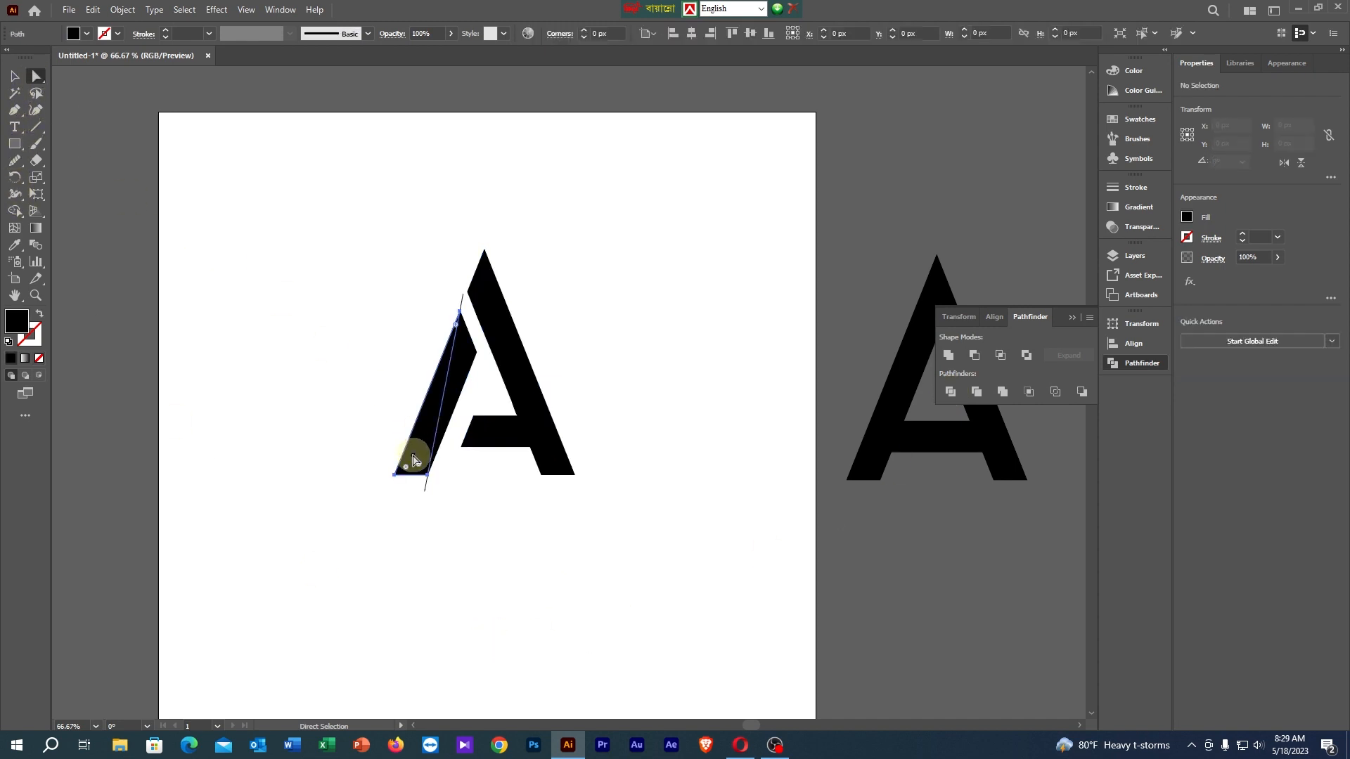
{"action": "left_click", "coordinate": [1187, 218]}
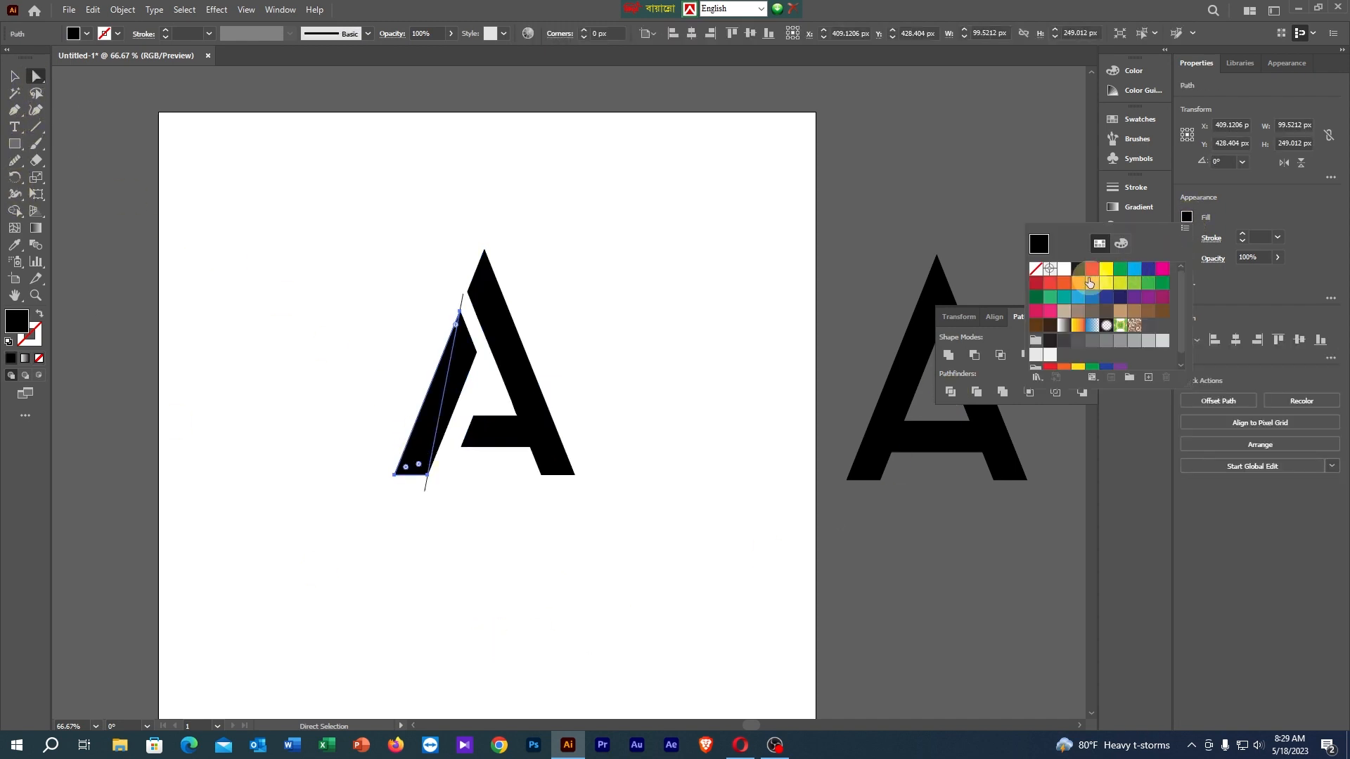
{"action": "left_click", "coordinate": [1076, 326]}
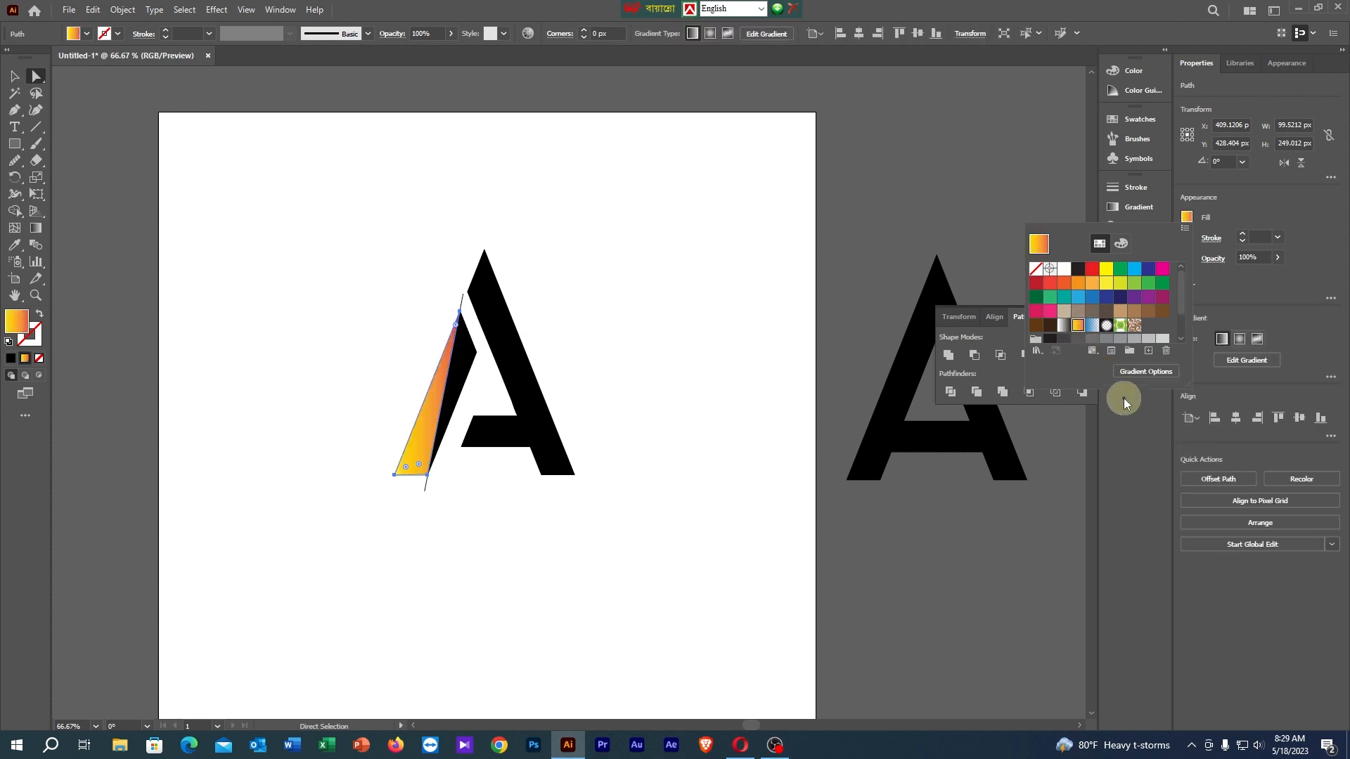
{"action": "left_click", "coordinate": [1064, 326]}
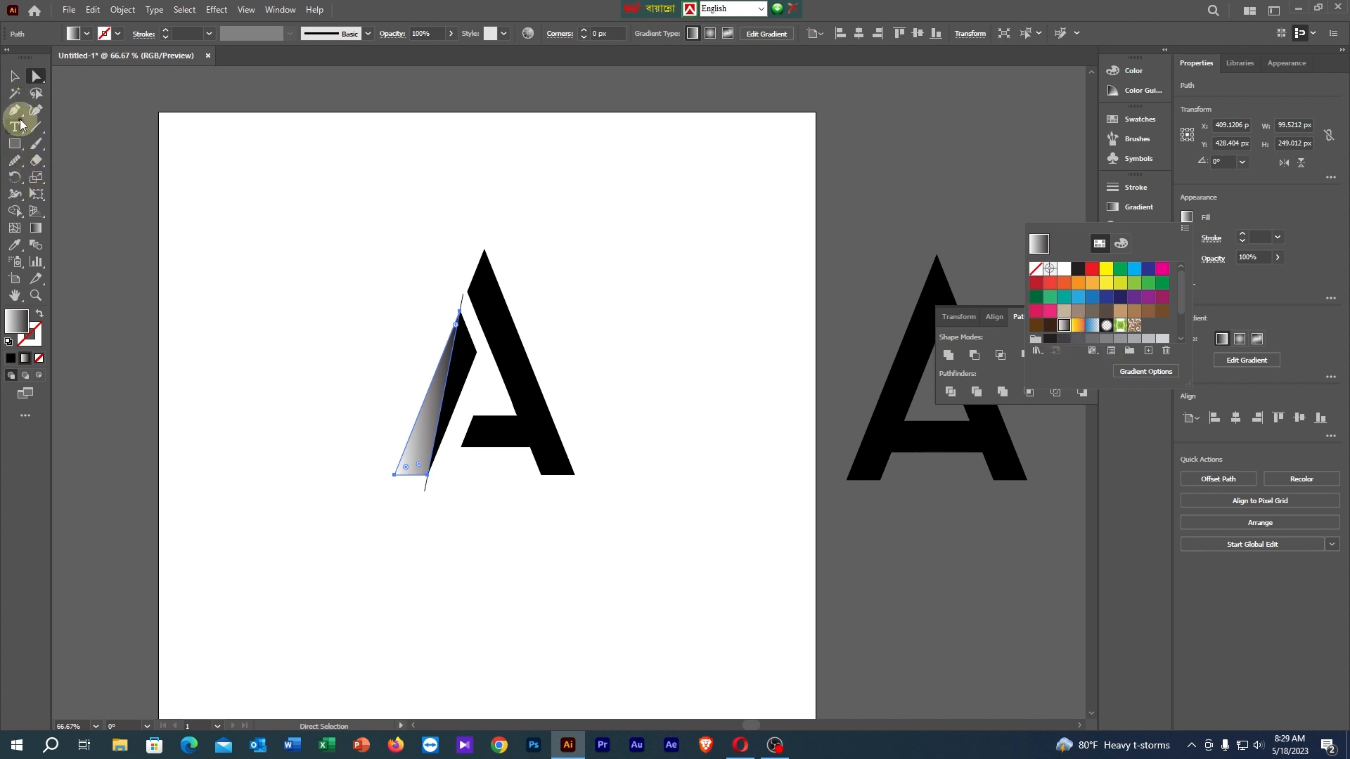
Copy the gradient onto the inner half of the left leg with the Eyedropper and angle it diagonally, darkening toward the inner edge.
{"action": "left_click", "coordinate": [461, 390]}
{"action": "key", "text": "i"}
{"action": "left_click", "coordinate": [429, 435]}
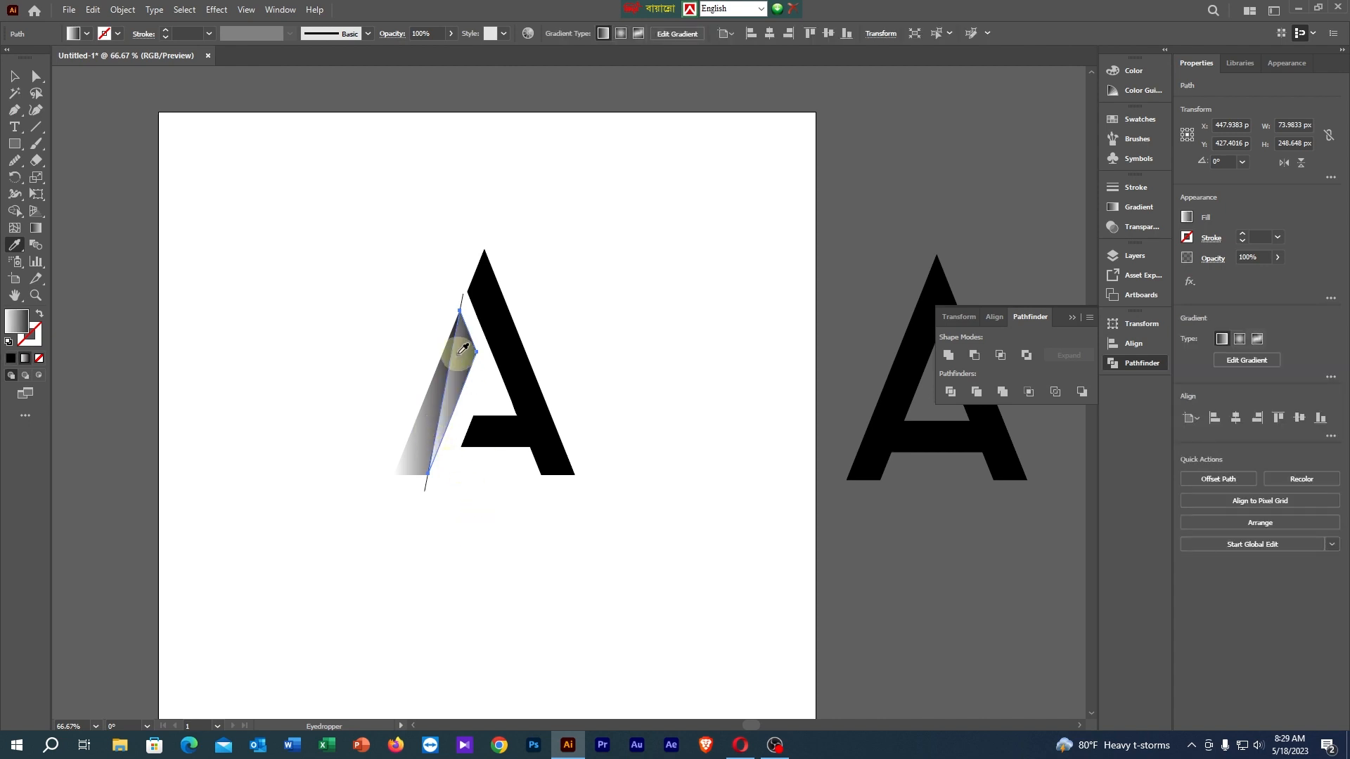
{"action": "key", "text": "g"}
{"action": "left_click_drag", "start_coordinate": [417, 337], "coordinate": [468, 370]}
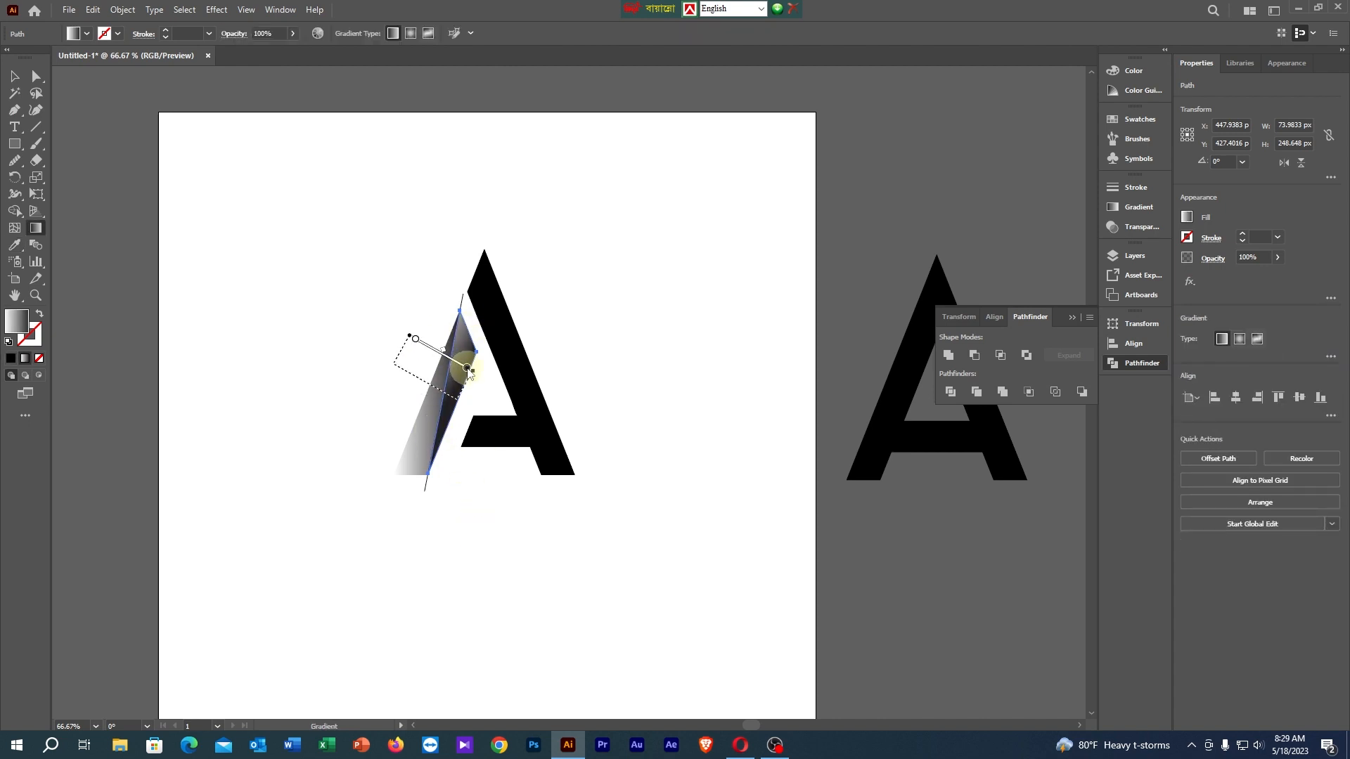
Delete the leftover stub of the thin line below the left leg.
{"action": "left_click", "coordinate": [14, 76]}
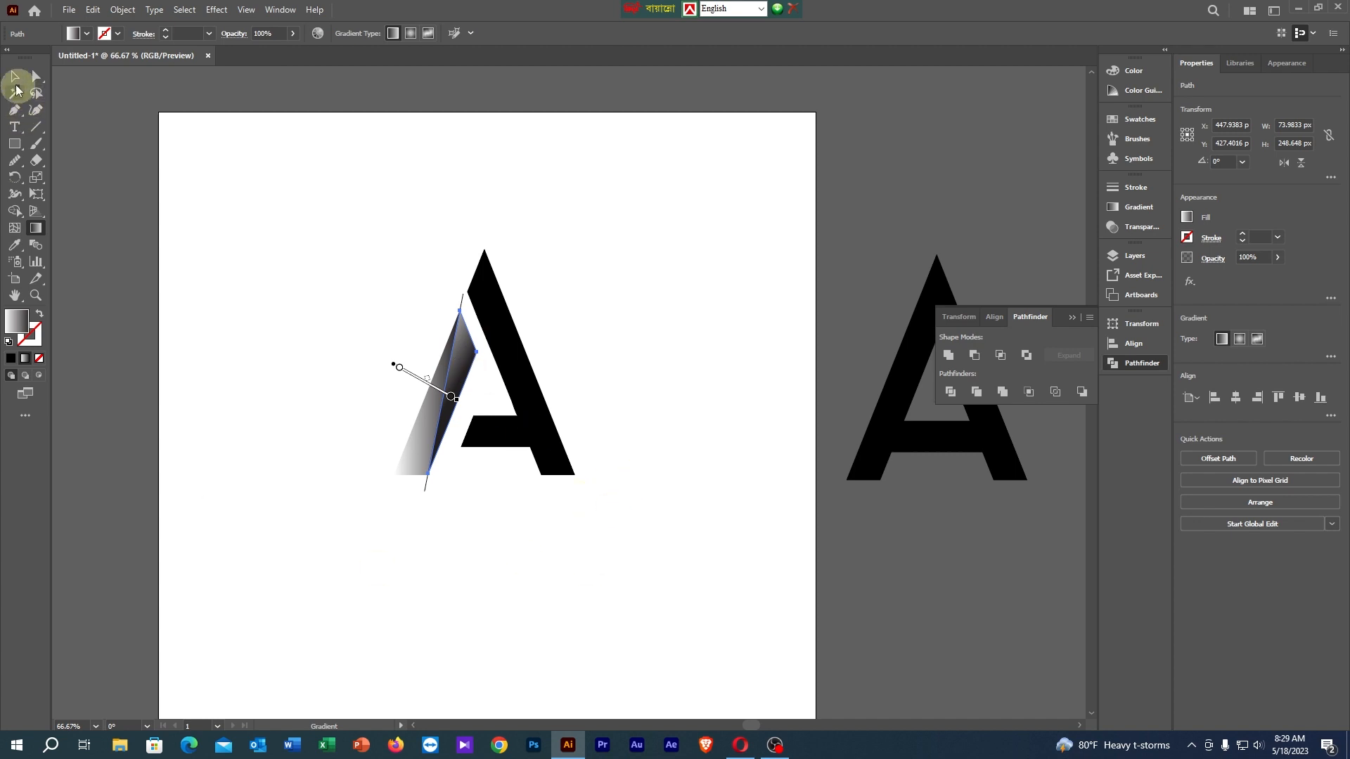
{"action": "left_click", "coordinate": [293, 361]}
{"action": "left_click", "coordinate": [425, 487]}
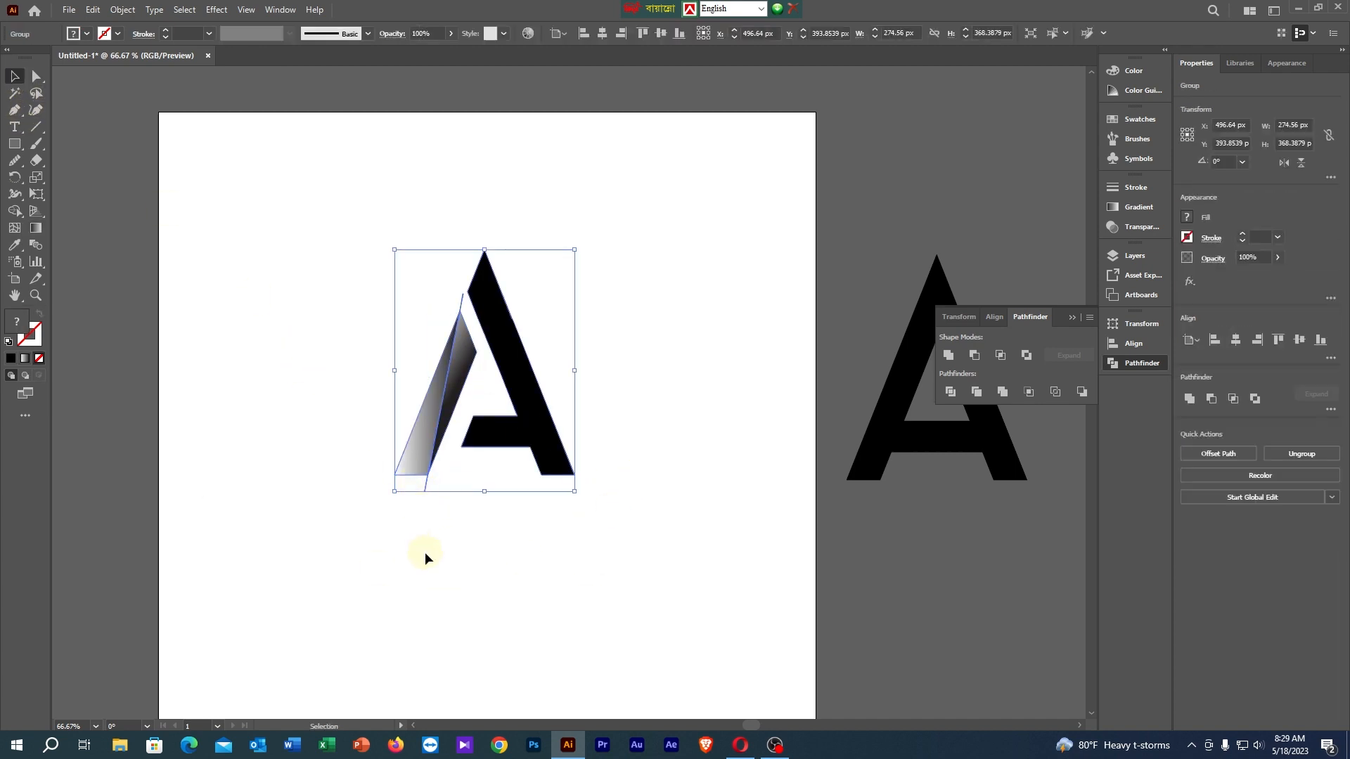
{"action": "left_click", "coordinate": [471, 610]}
{"action": "left_click", "coordinate": [36, 75]}
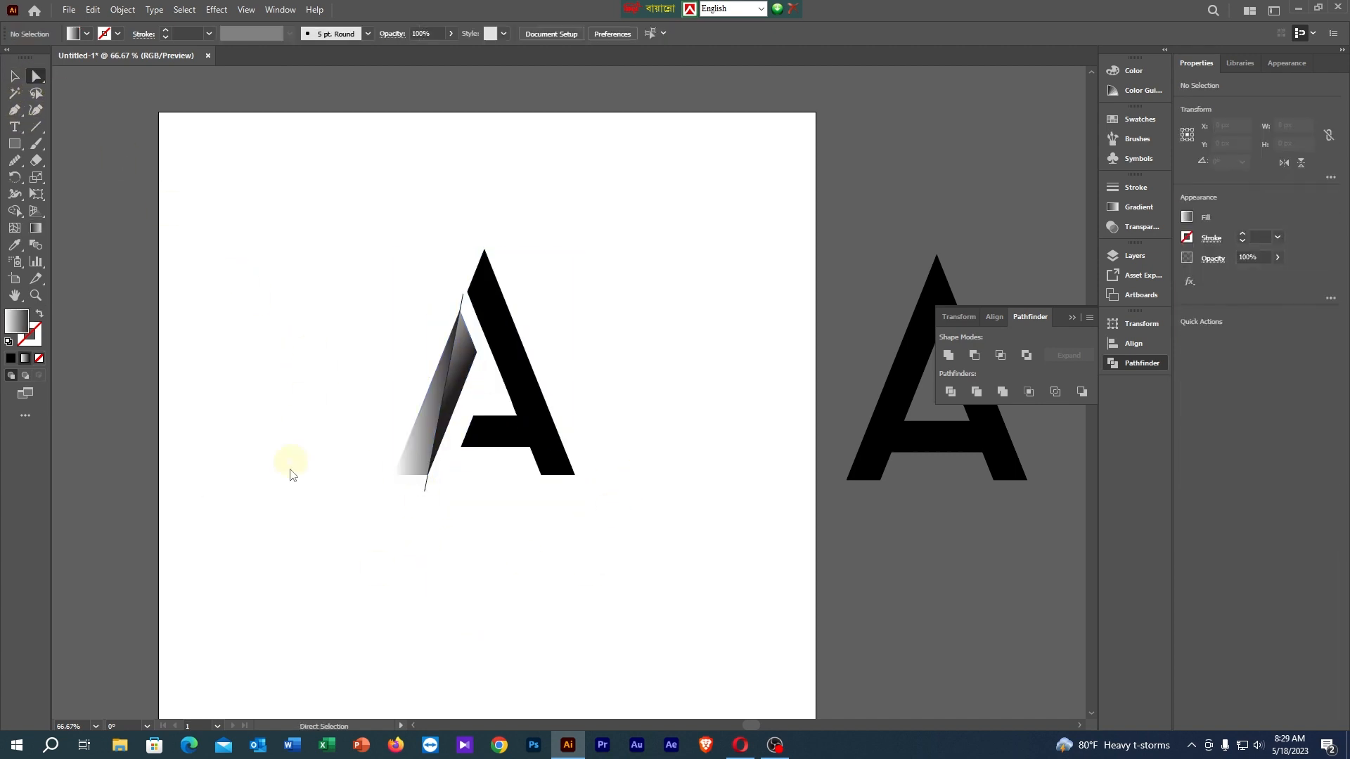
{"action": "left_click", "coordinate": [424, 491]}
{"action": "left_click", "coordinate": [503, 563]}
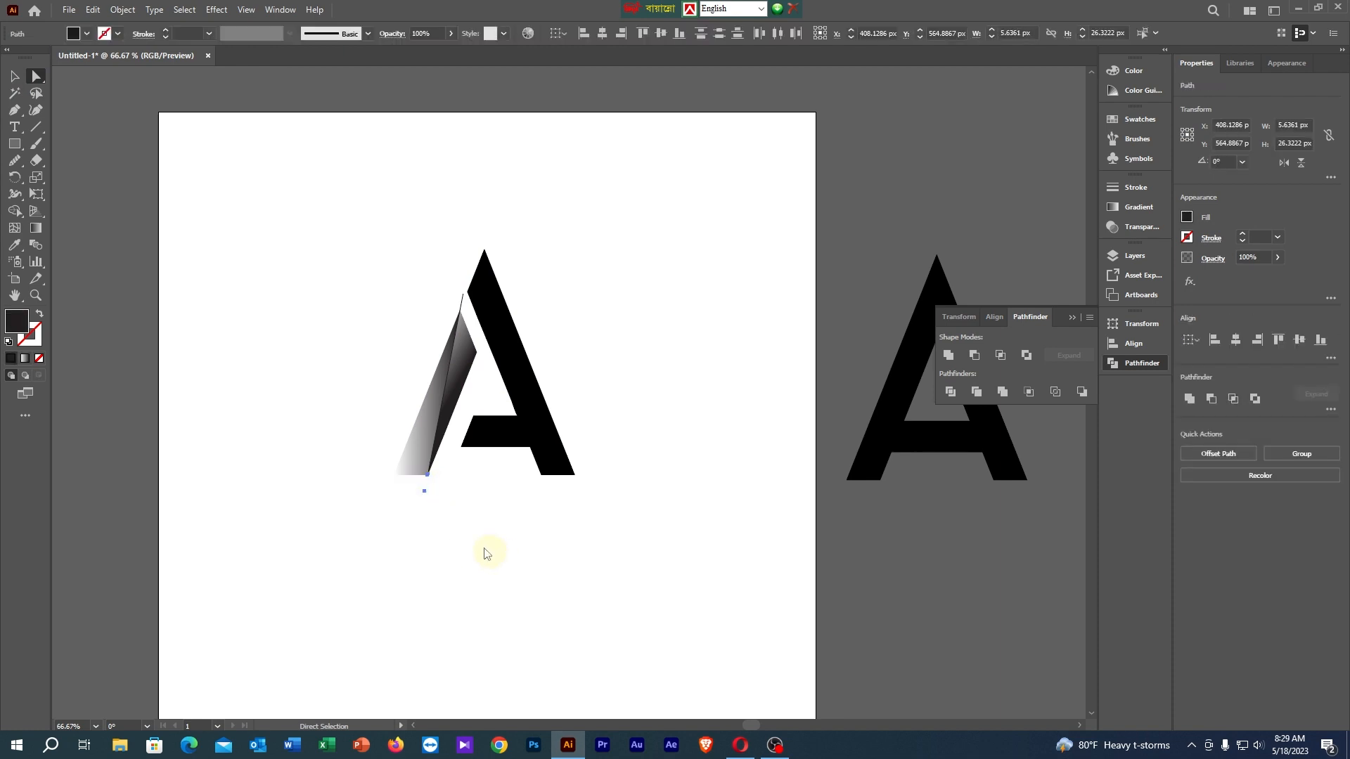
{"action": "left_click_drag", "start_coordinate": [454, 296], "coordinate": [366, 277]}
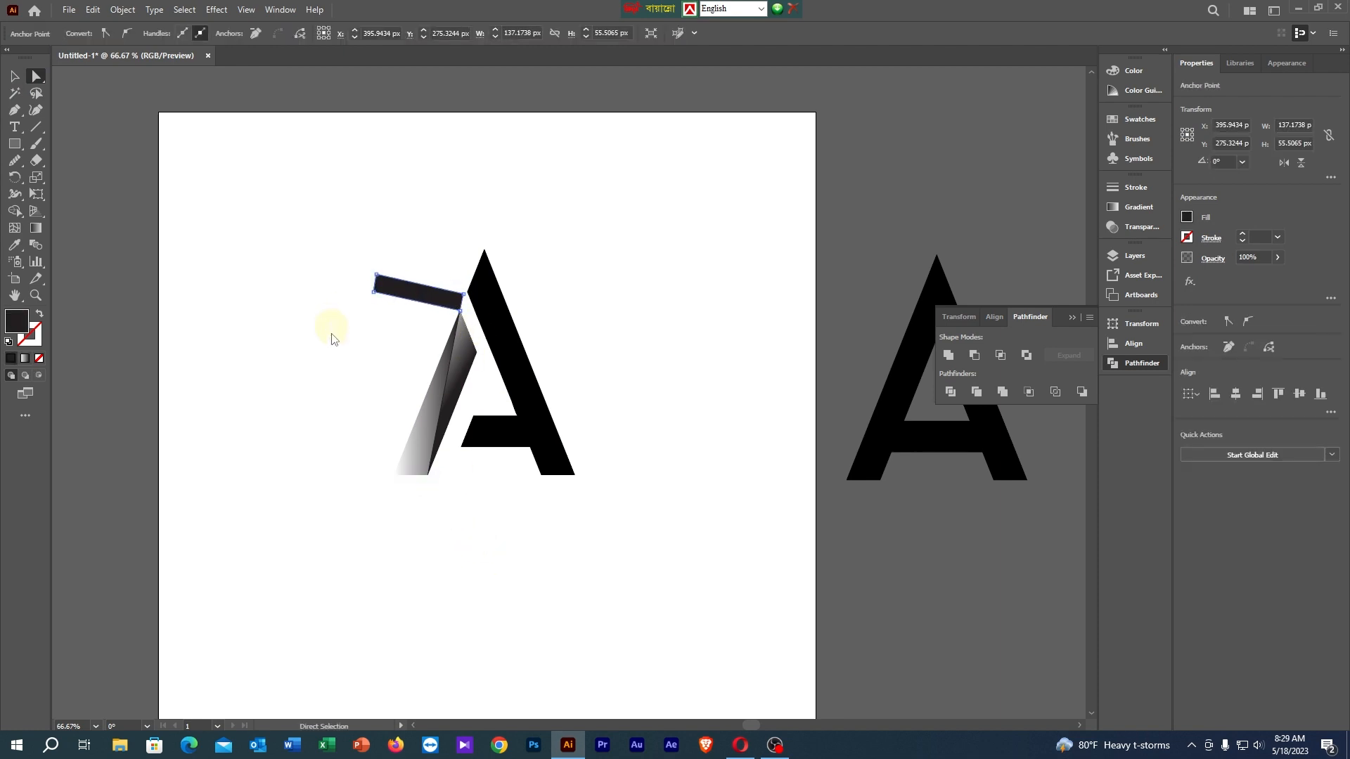
{"action": "key", "text": "ctrl+z"}
{"action": "key", "text": "ctrl+z"}
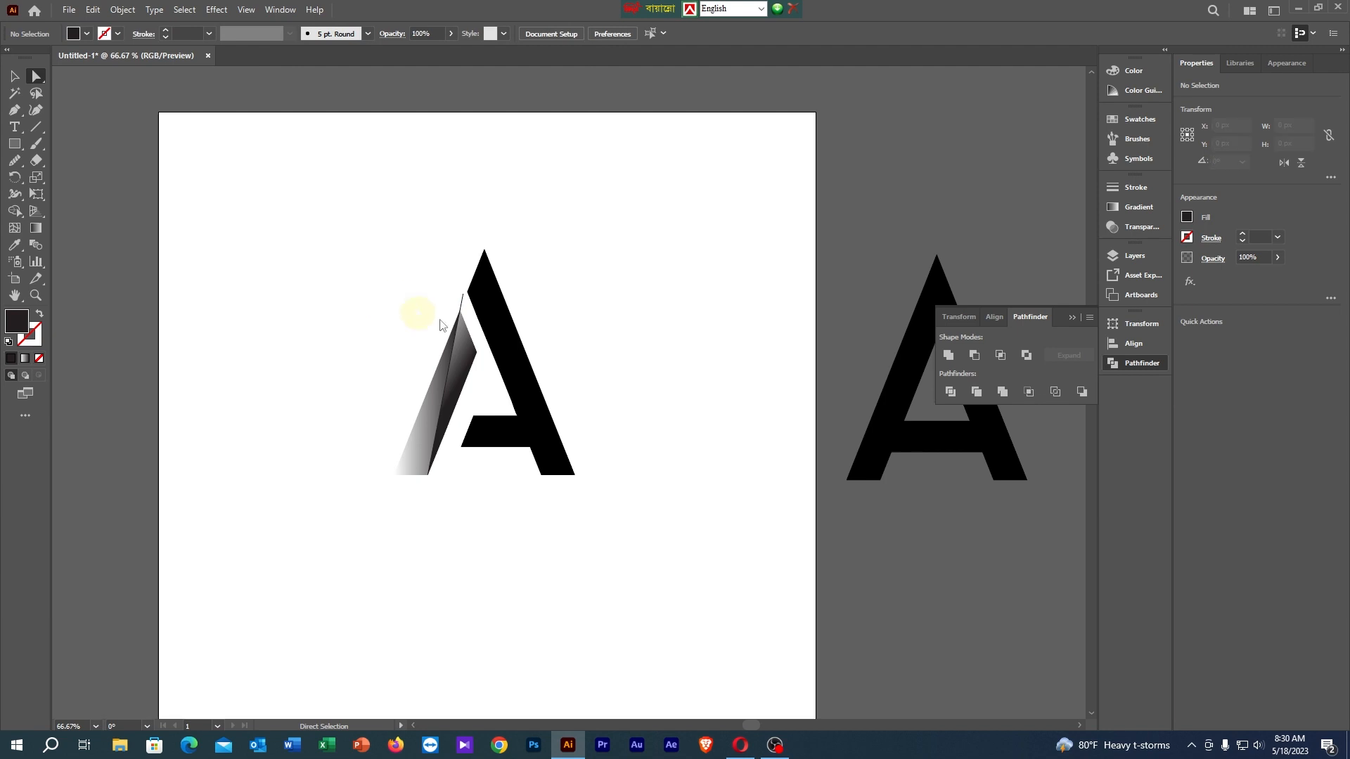
Delete the leftover stub of the thin line above the left leg's tip.
{"action": "left_click", "coordinate": [454, 298]}
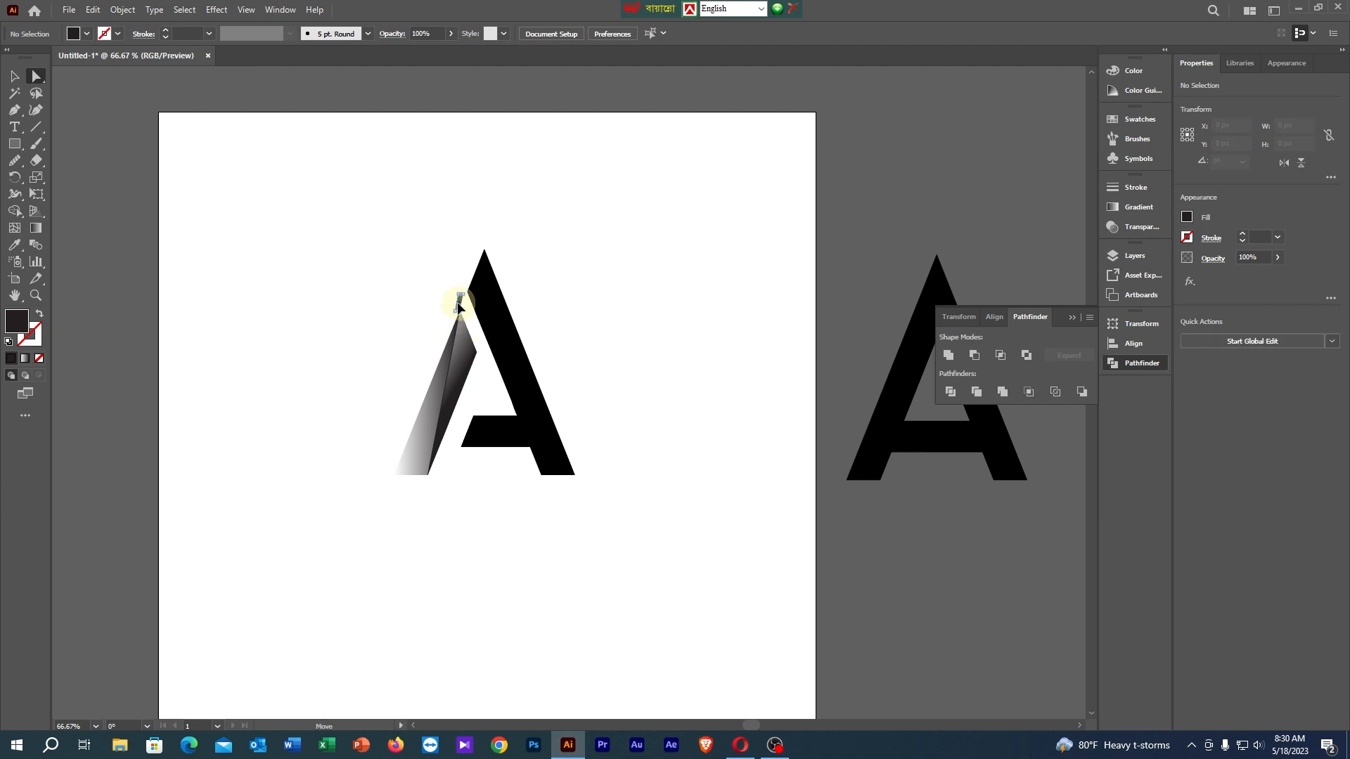
{"action": "left_click", "coordinate": [490, 339]}
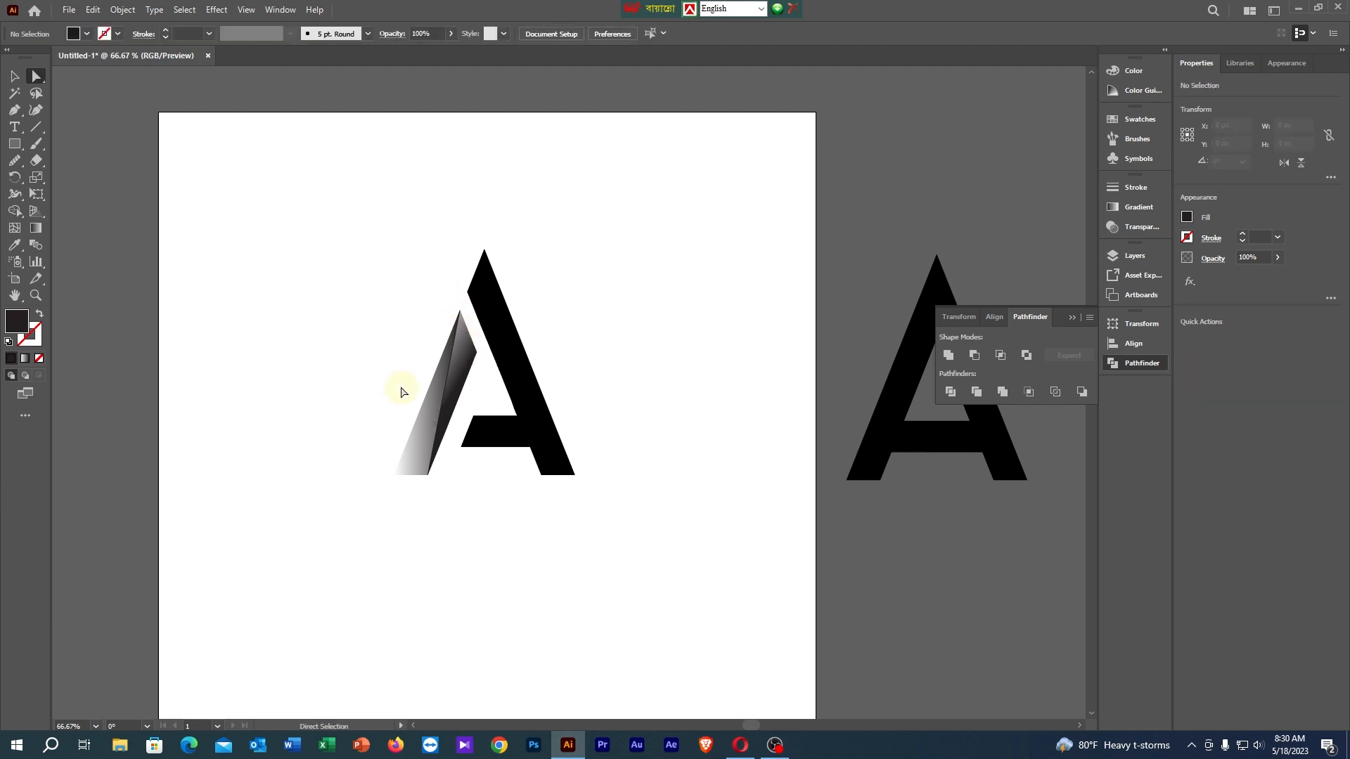
{"action": "scroll", "coordinate": [456, 344], "scroll_direction": "up", "scroll_amount": 3}
{"action": "scroll", "coordinate": [456, 344], "scroll_direction": "down", "scroll_amount": 3}
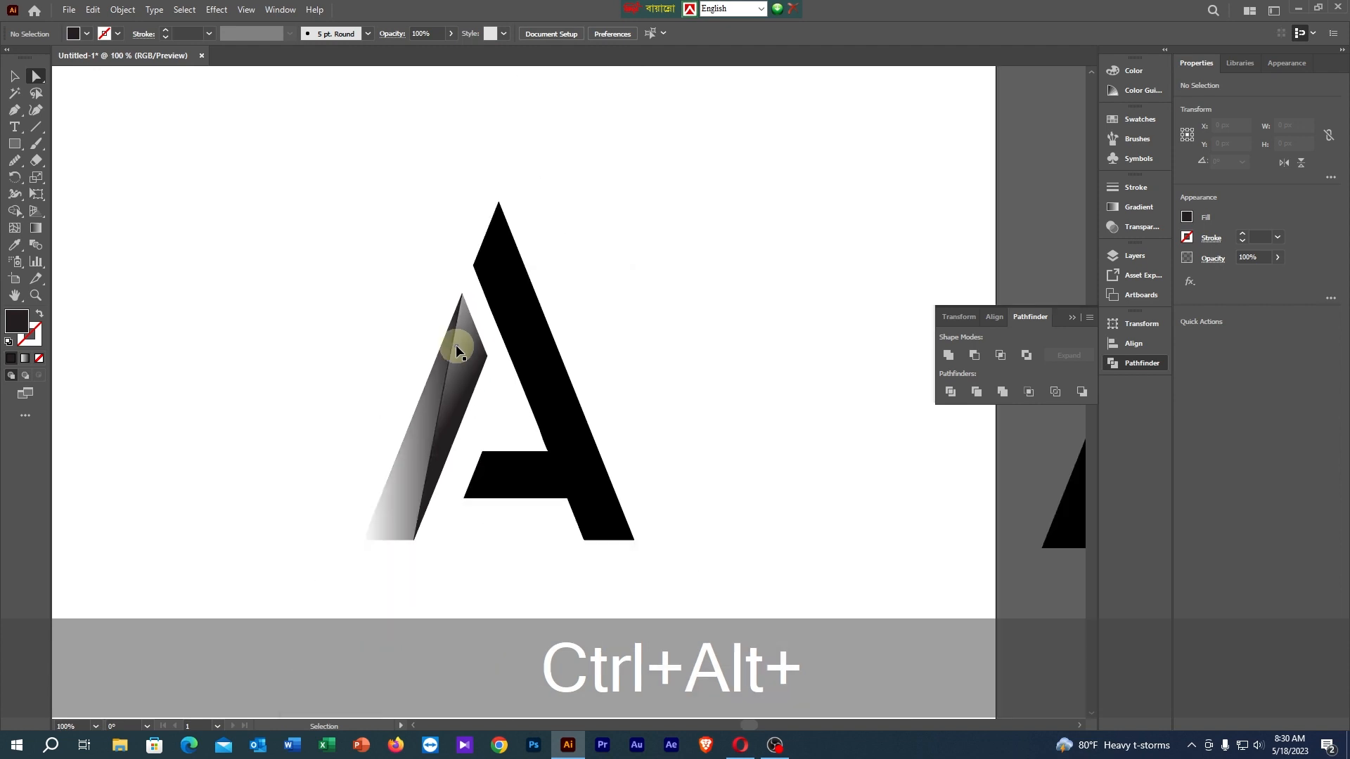
{"action": "scroll", "coordinate": [738, 492], "scroll_direction": "down", "scroll_amount": 3}
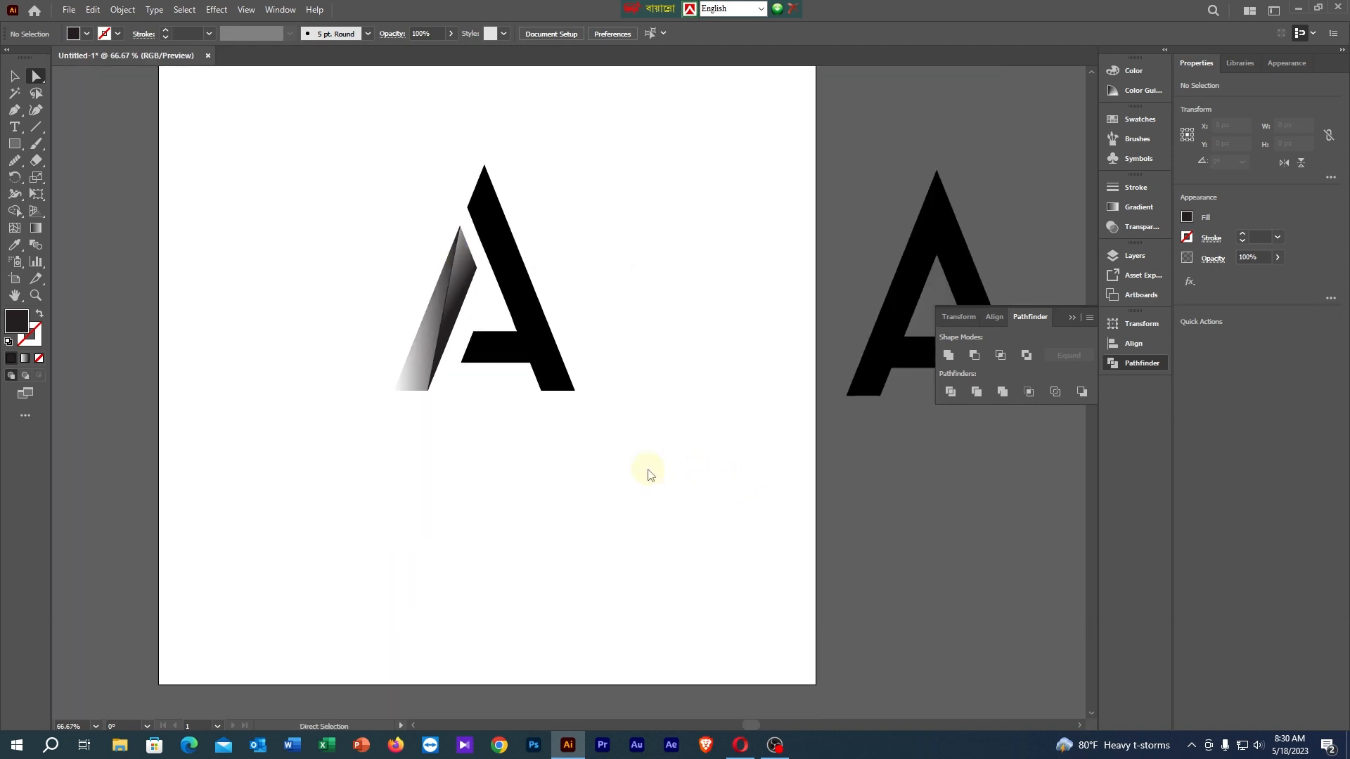
Draw a straight Pen line across the crossbar from its upper-left corner to the lower corner where it meets the right leg.
{"action": "scroll", "coordinate": [661, 498], "scroll_direction": "up", "scroll_amount": 2}
{"action": "left_click_drag", "start_coordinate": [452, 421], "coordinate": [501, 579]}
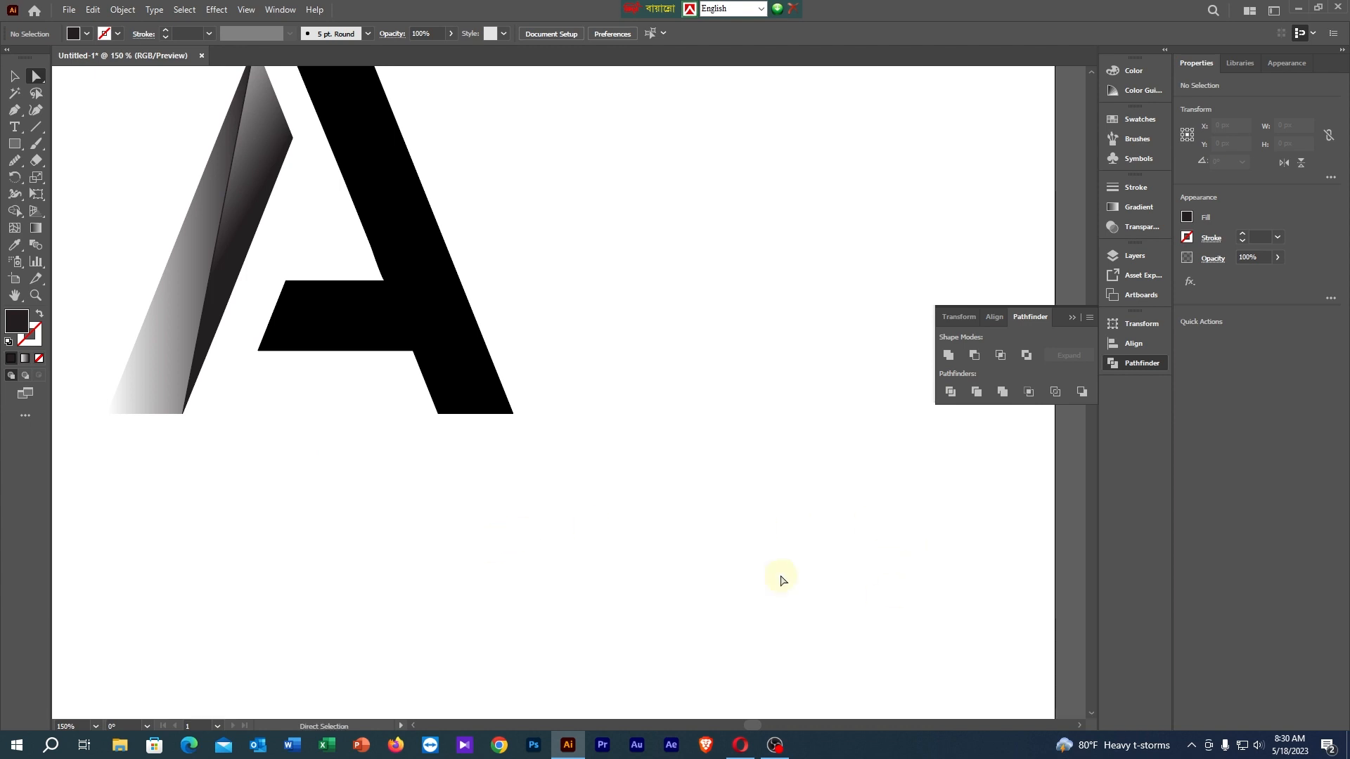
{"action": "left_click", "coordinate": [14, 110]}
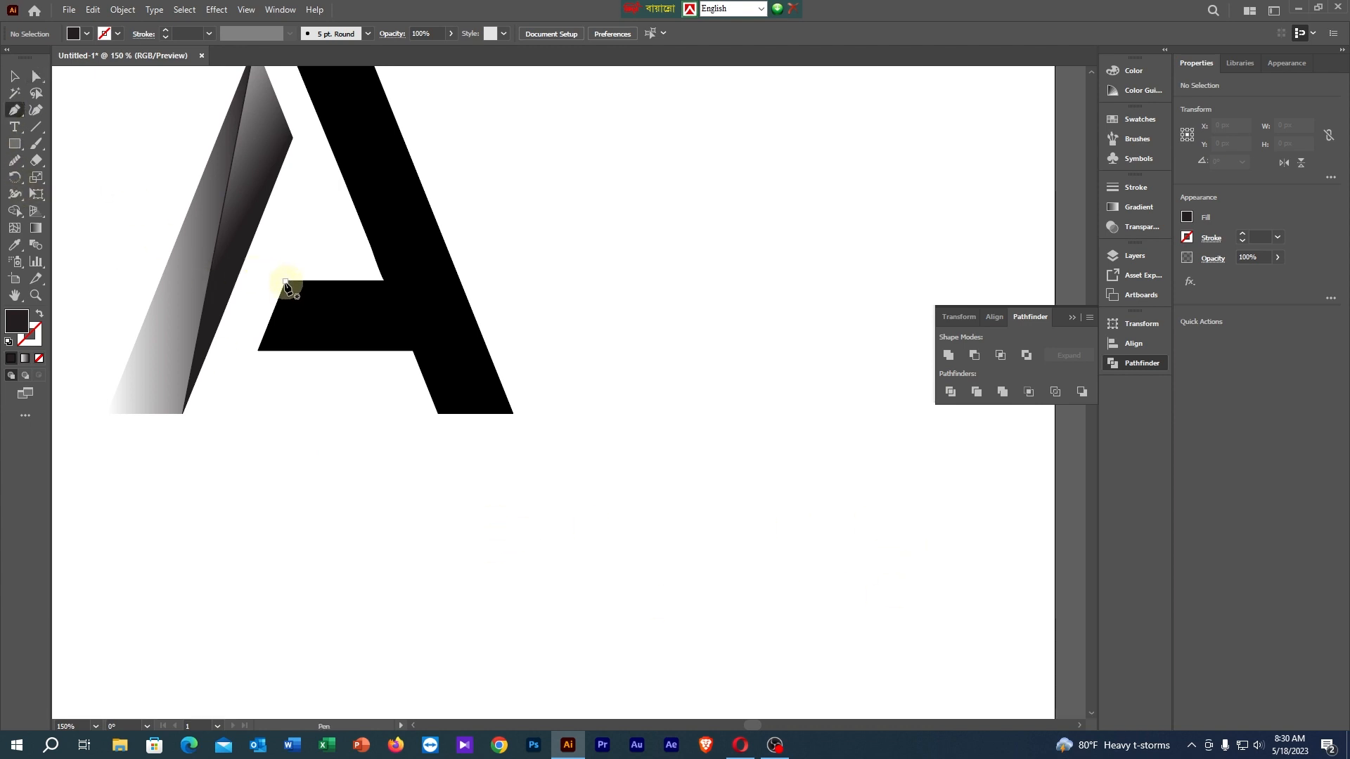
{"action": "left_click", "coordinate": [285, 284]}
{"action": "left_click", "coordinate": [412, 350]}
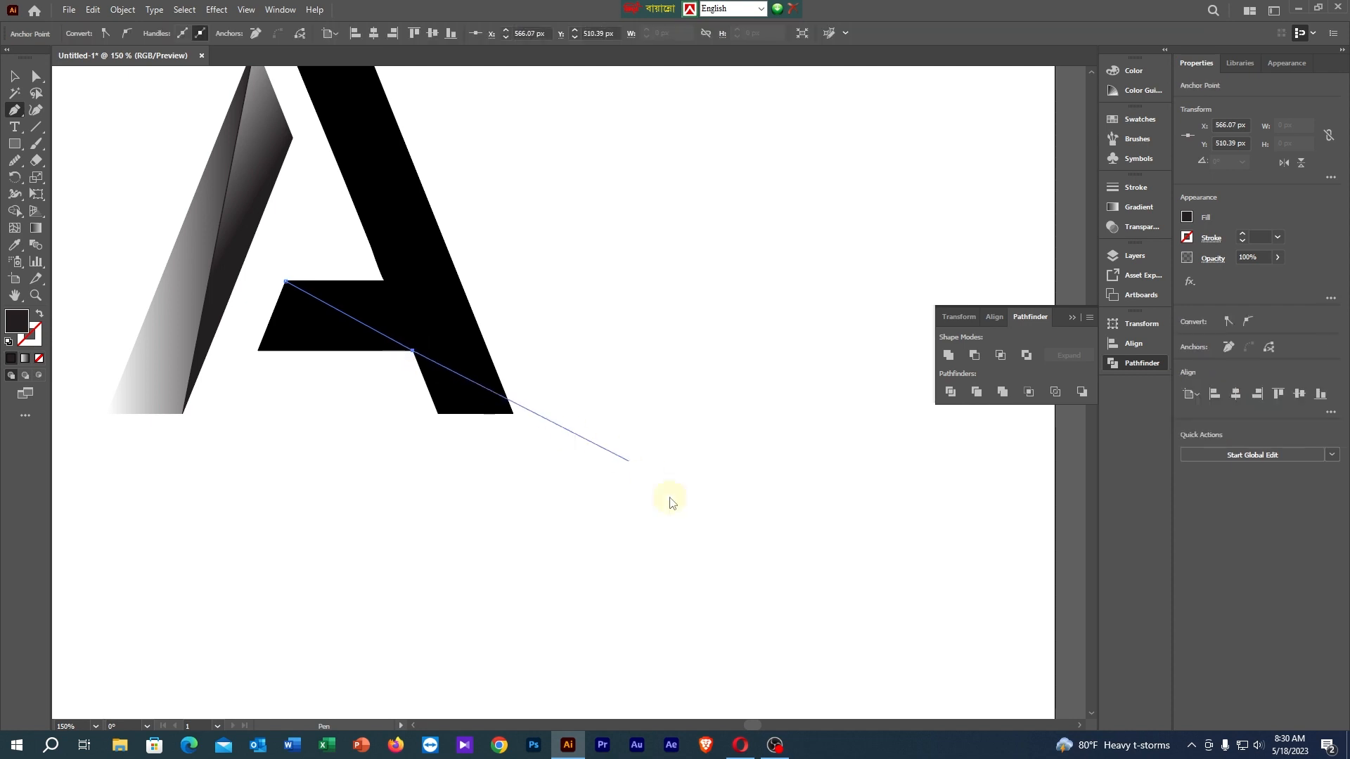
{"action": "left_click", "coordinate": [14, 76]}
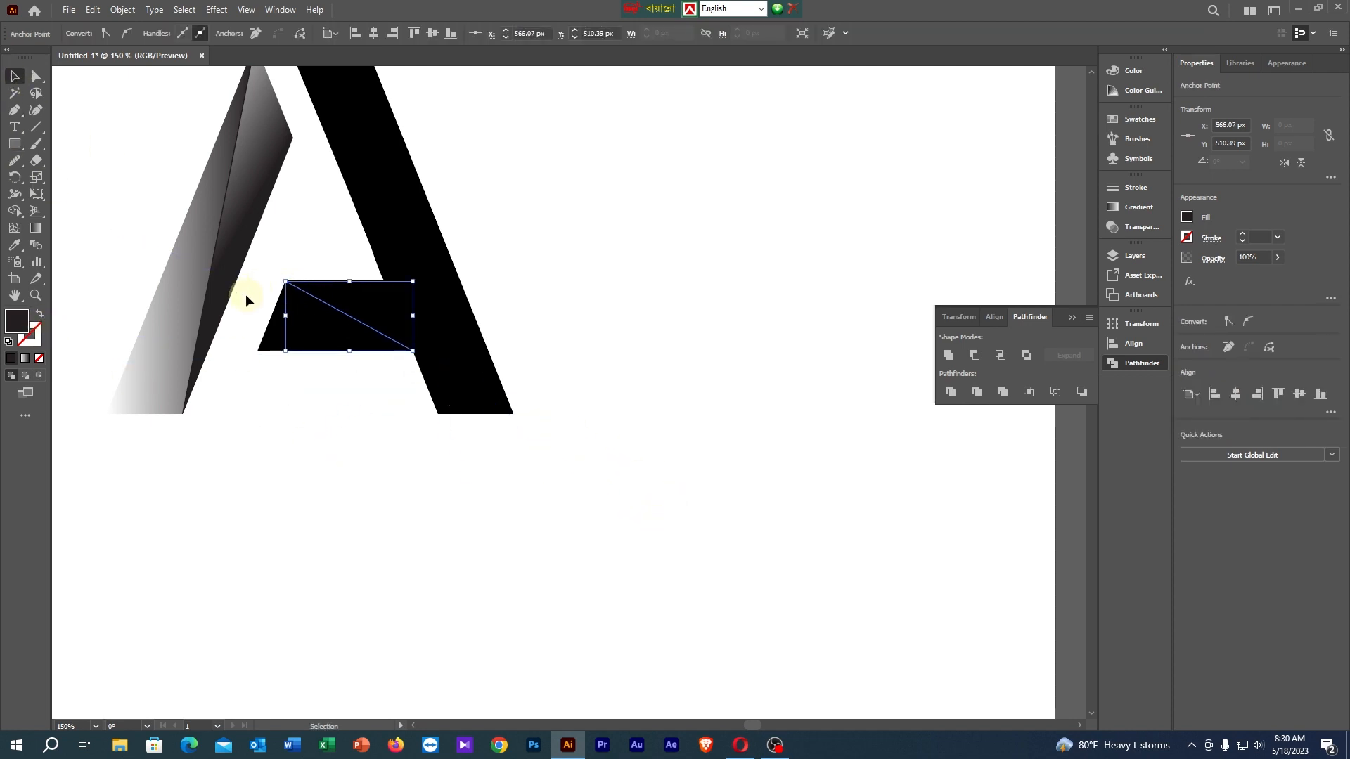
{"action": "left_click", "coordinate": [290, 442]}
Divide the crossbar and right leg shape along the new diagonal line with the Pathfinder's Divide.
{"action": "key", "text": "a"}
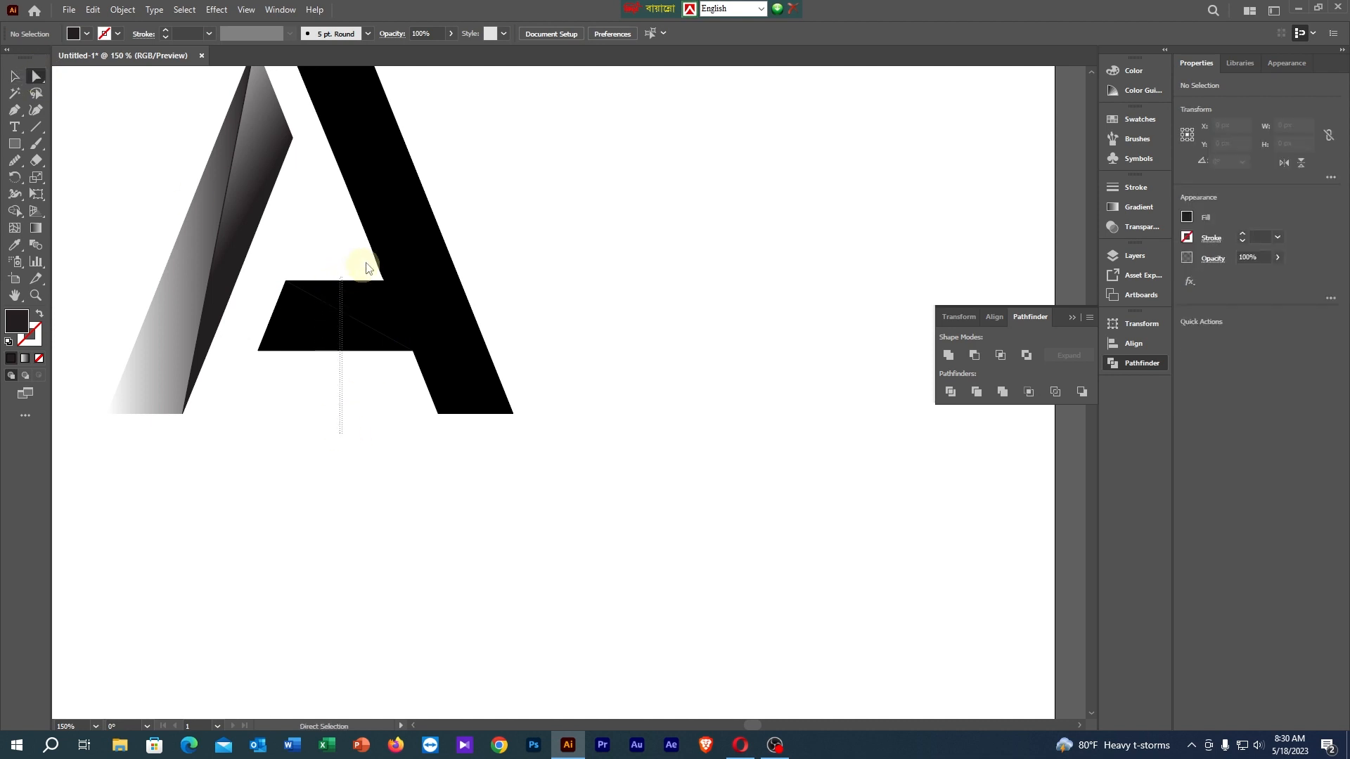
{"action": "left_click", "coordinate": [367, 267]}
{"action": "left_click", "coordinate": [974, 392]}
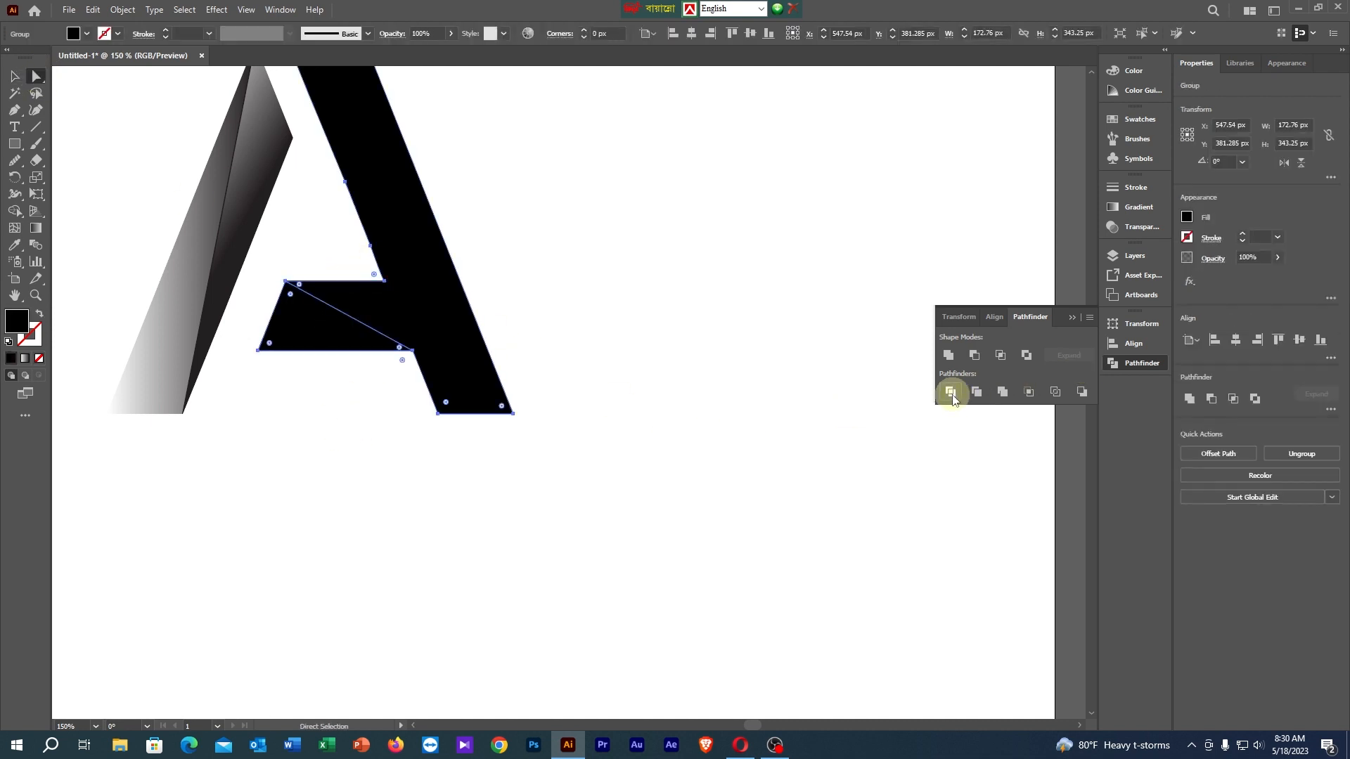
Fill the lower triangular piece of the crossbar with a linear white-to-black gradient.
{"action": "left_click", "coordinate": [380, 594]}
{"action": "left_click", "coordinate": [301, 341]}
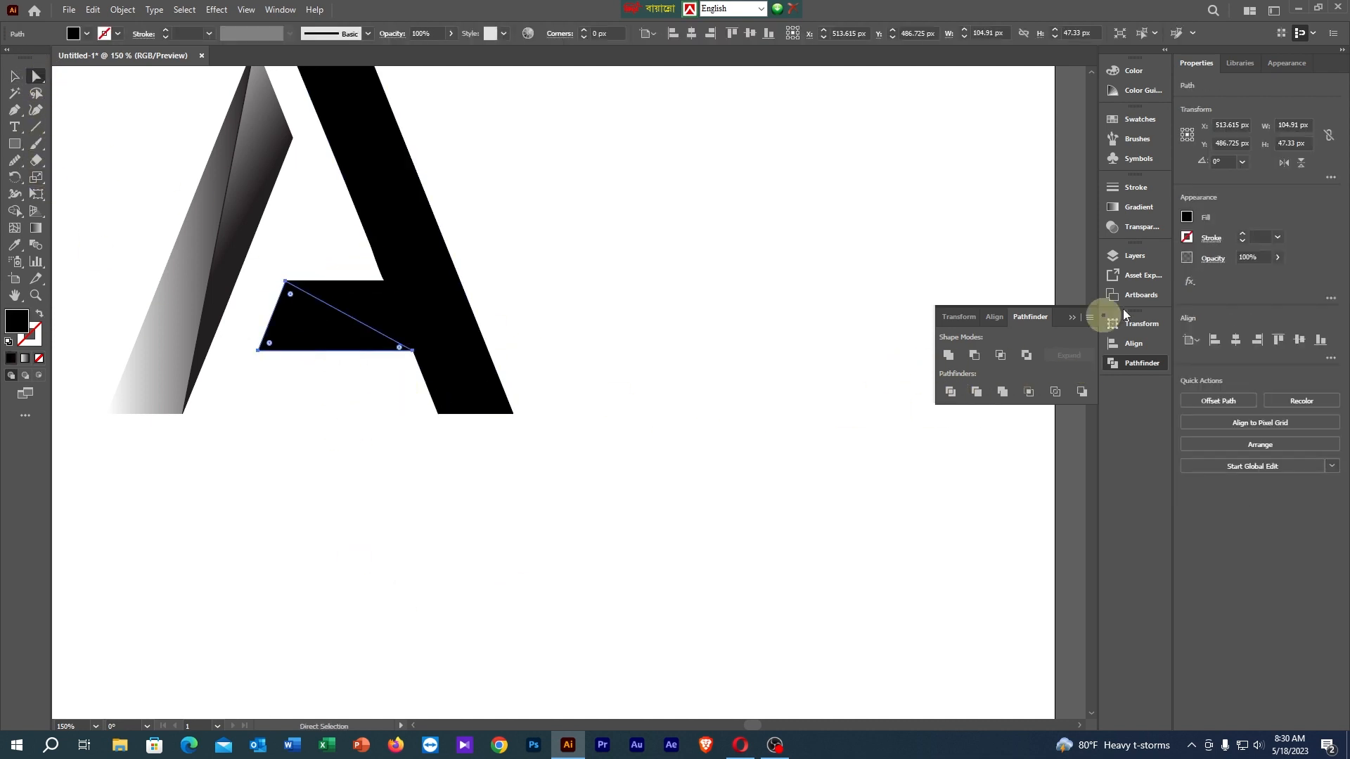
{"action": "left_click", "coordinate": [1119, 210]}
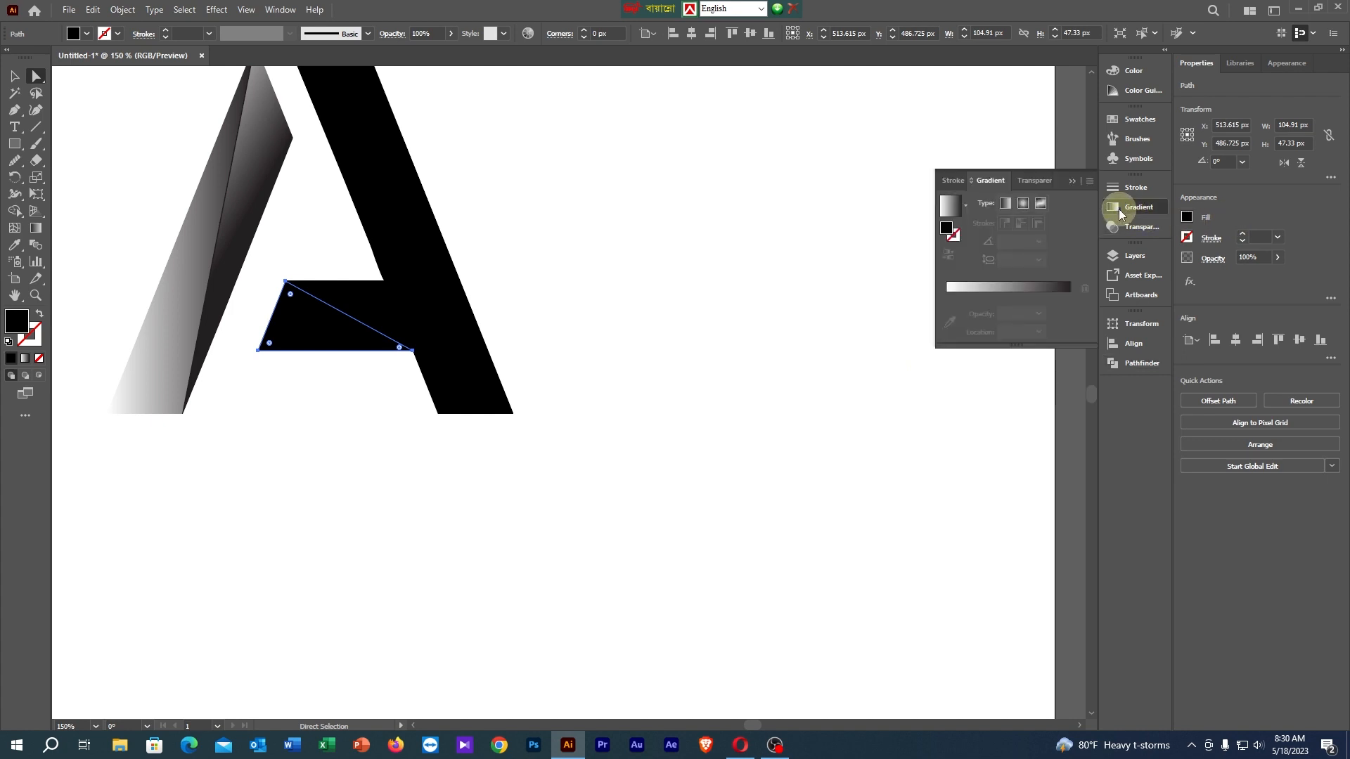
{"action": "left_click", "coordinate": [1006, 205]}
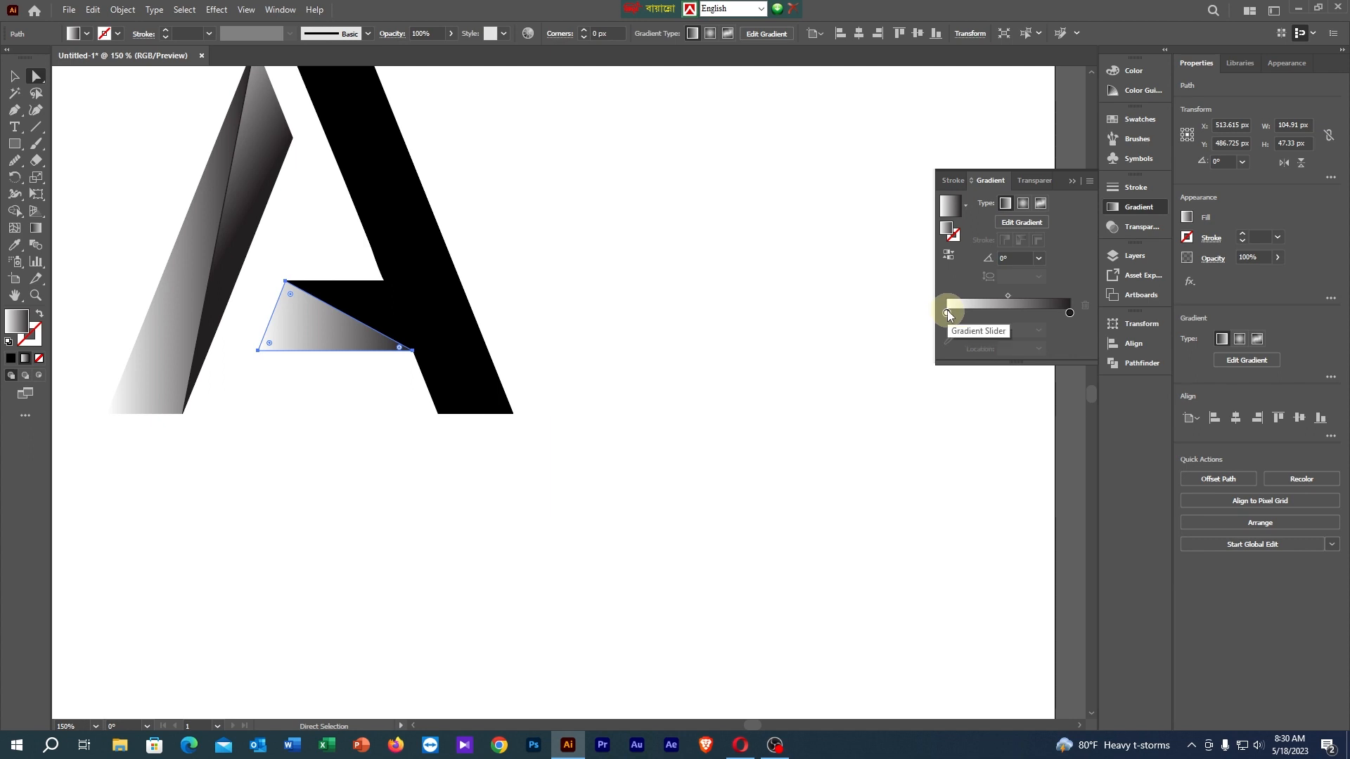
Draw a straight Pen line from the crossbar's upper-right corner to its lower-right corner, along the inner edge of the right leg.
{"action": "scroll", "coordinate": [484, 575], "scroll_direction": "up", "scroll_amount": 3}
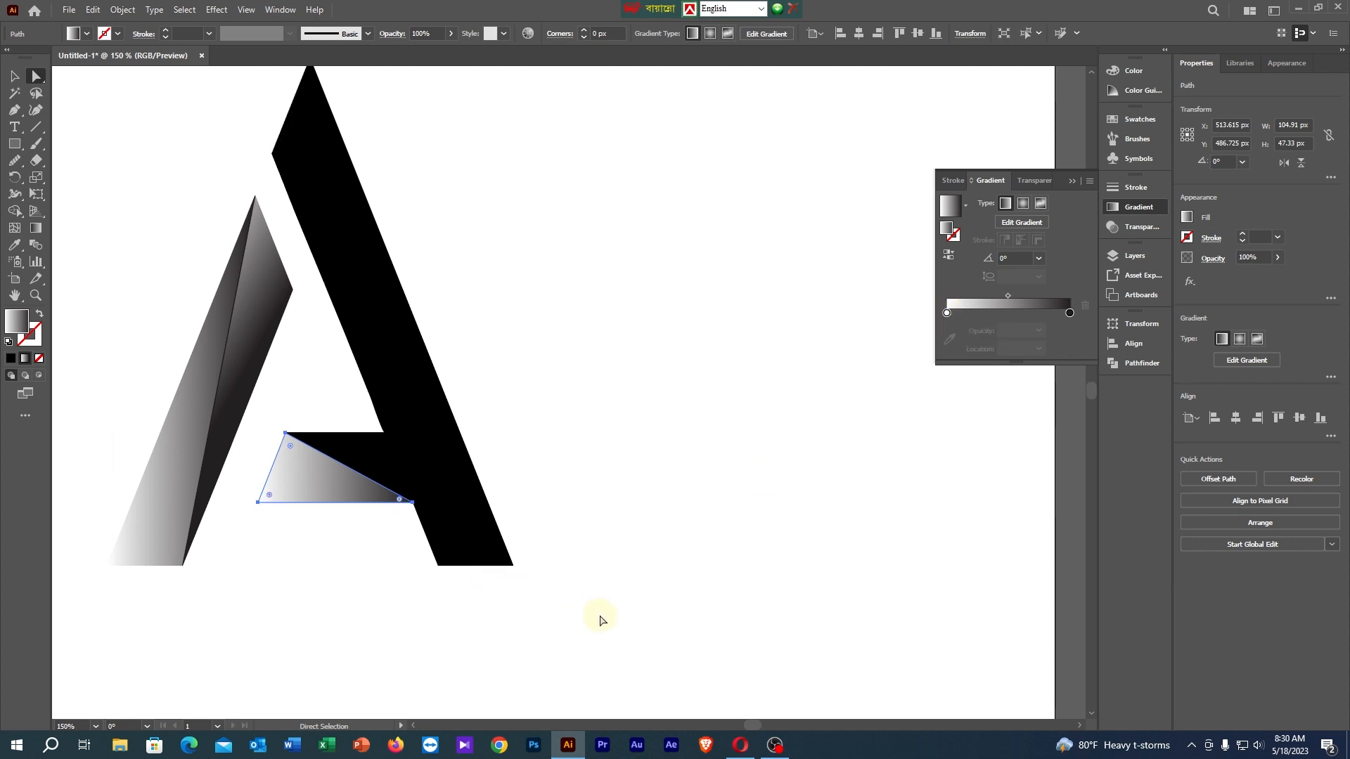
{"action": "left_click", "coordinate": [14, 110]}
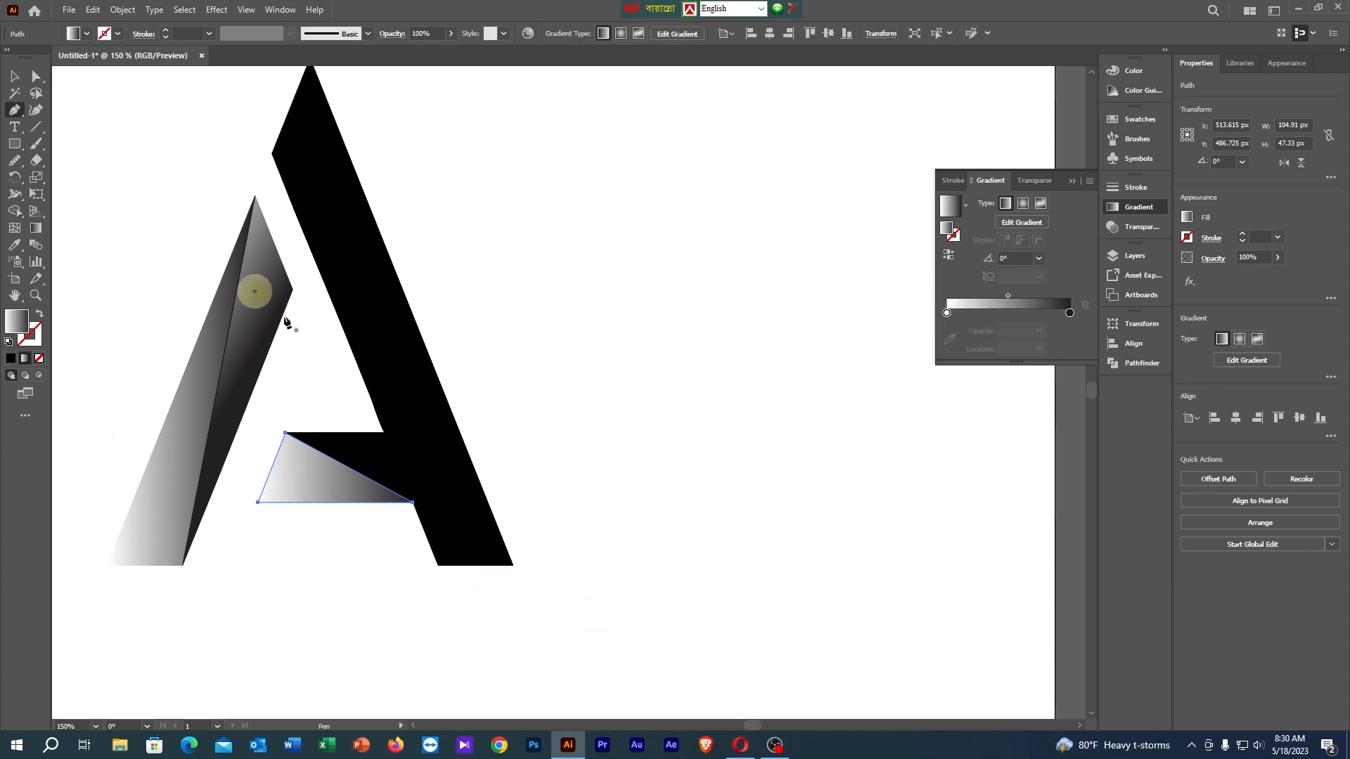
{"action": "left_click", "coordinate": [384, 433]}
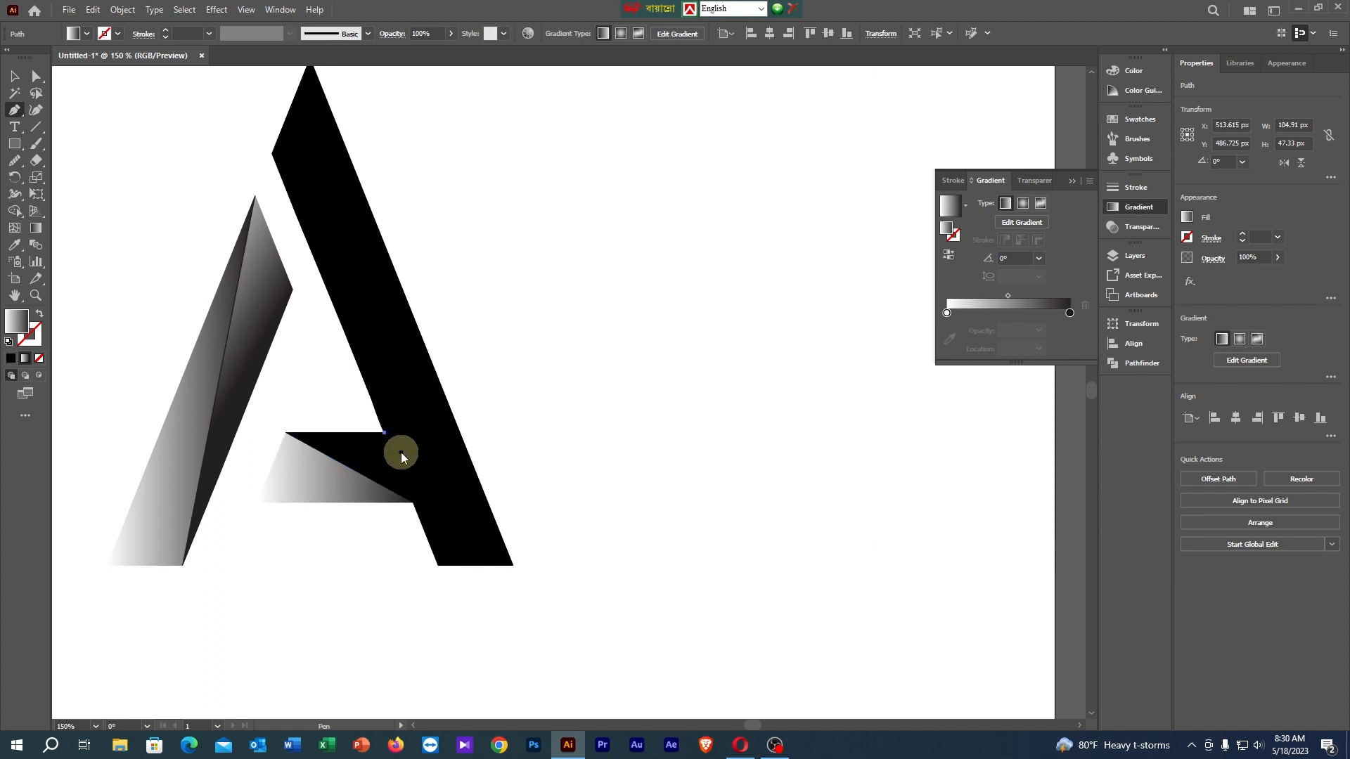
{"action": "left_click", "coordinate": [414, 505]}
{"action": "key", "text": "ctrl+z"}
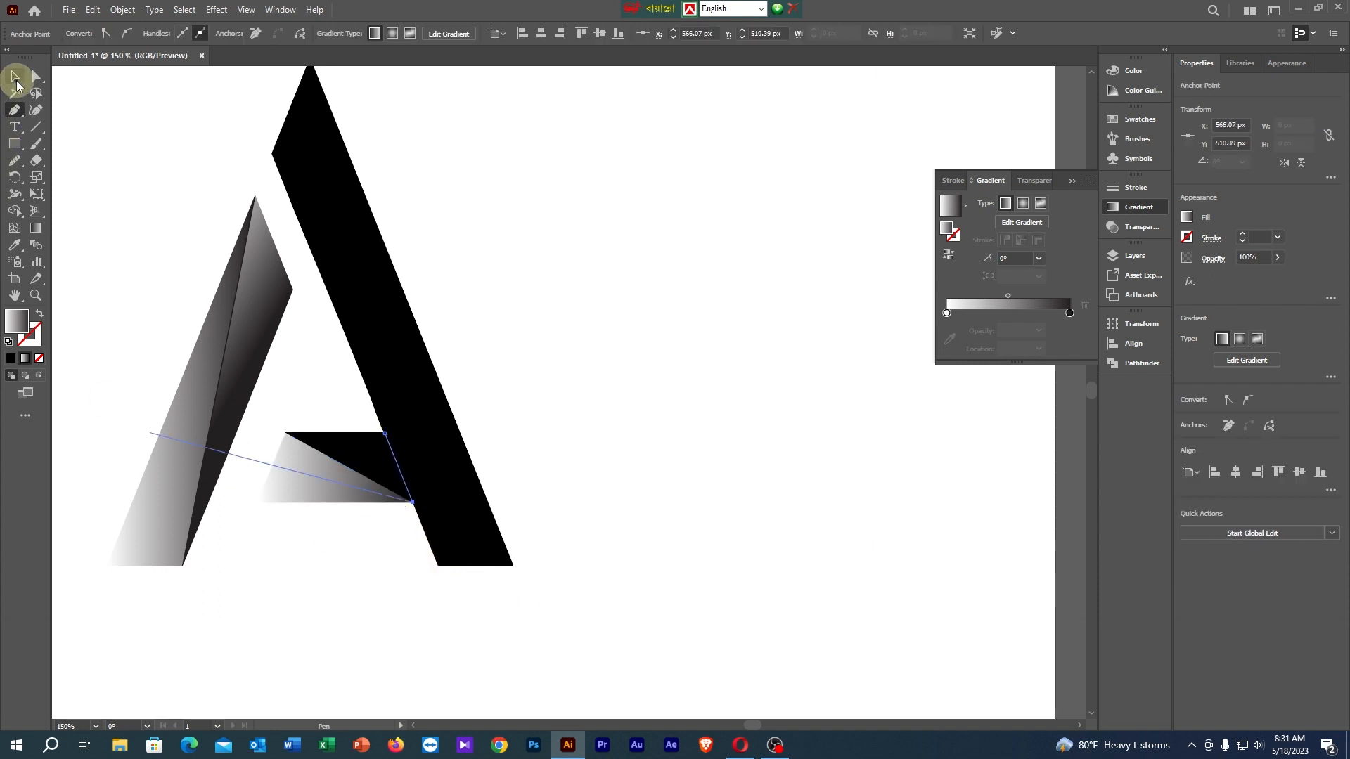
Divide the crossbar and right leg group along the new line with the Pathfinder's Divide.
{"action": "left_click", "coordinate": [14, 76]}
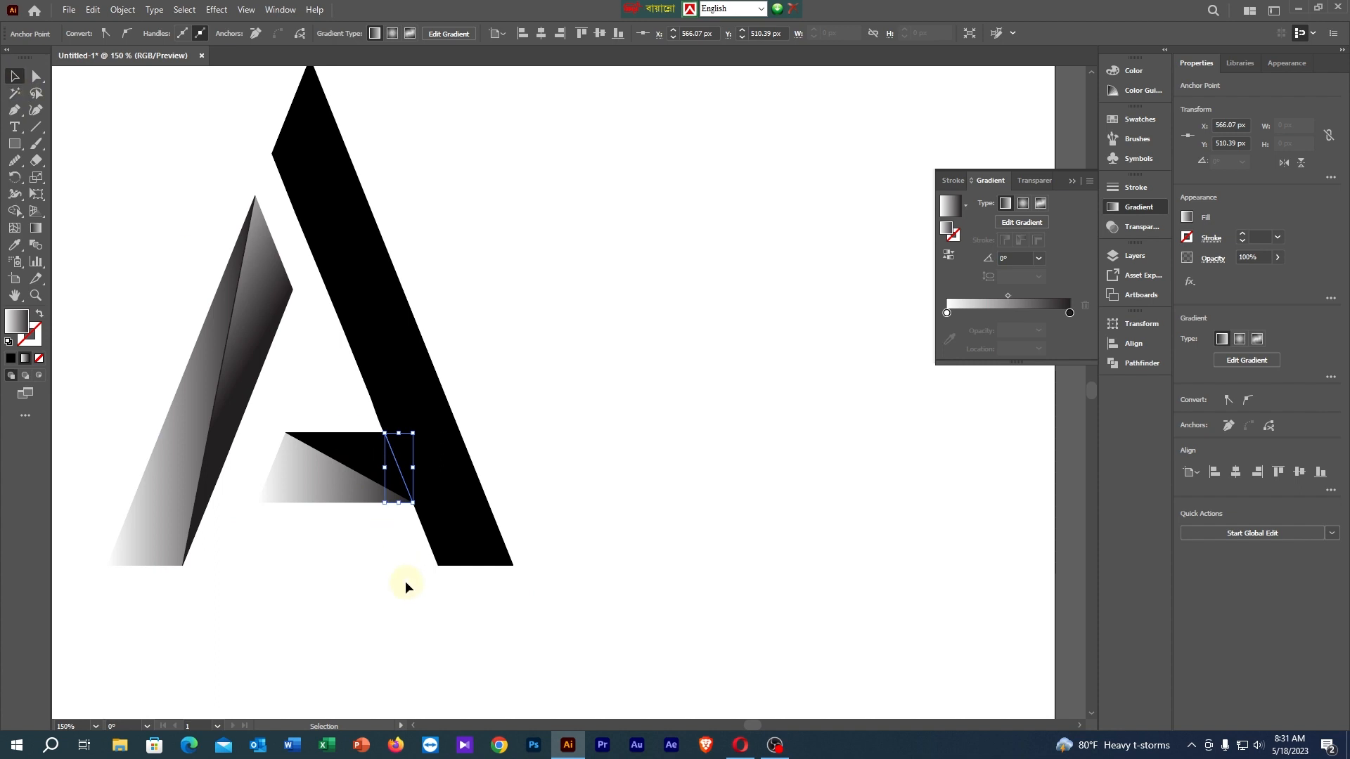
{"action": "left_click", "coordinate": [356, 451], "text": "shift"}
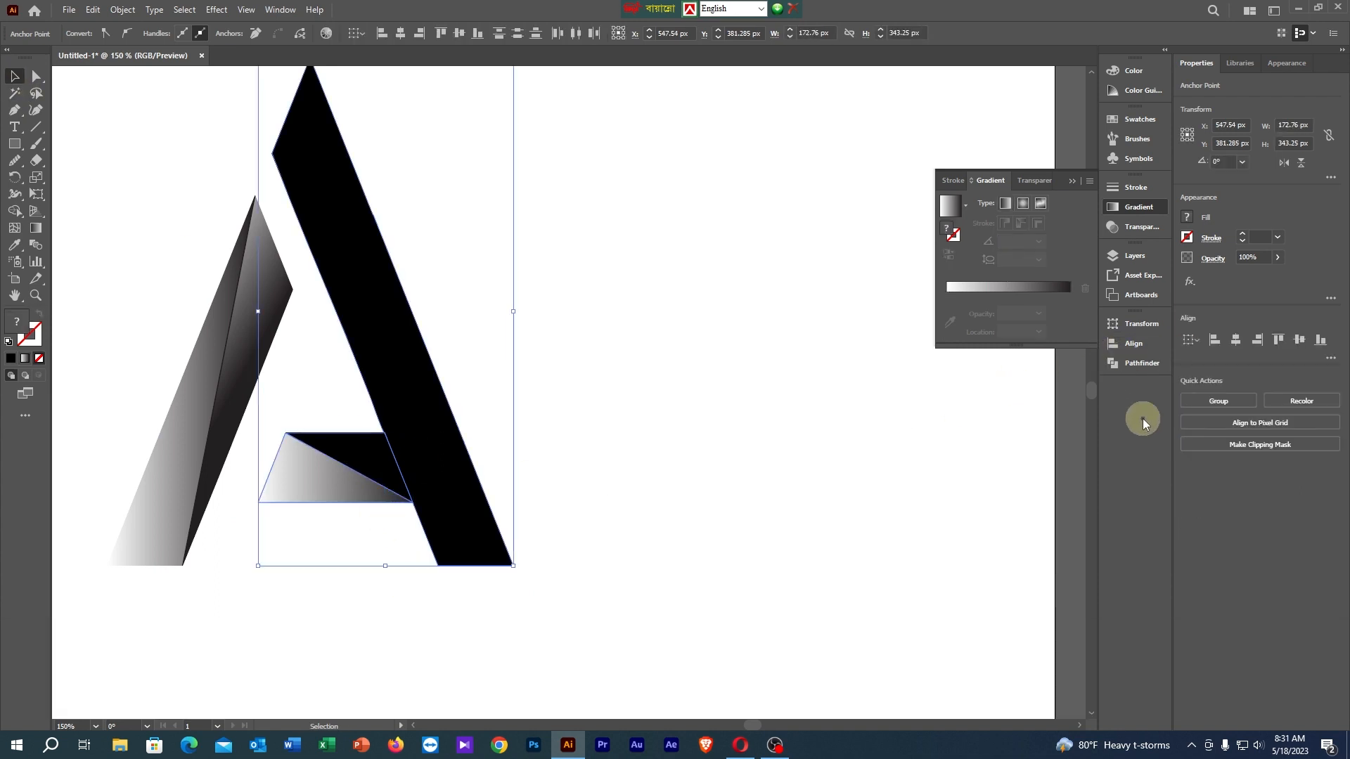
{"action": "left_click", "coordinate": [1139, 363]}
{"action": "left_click", "coordinate": [950, 394]}
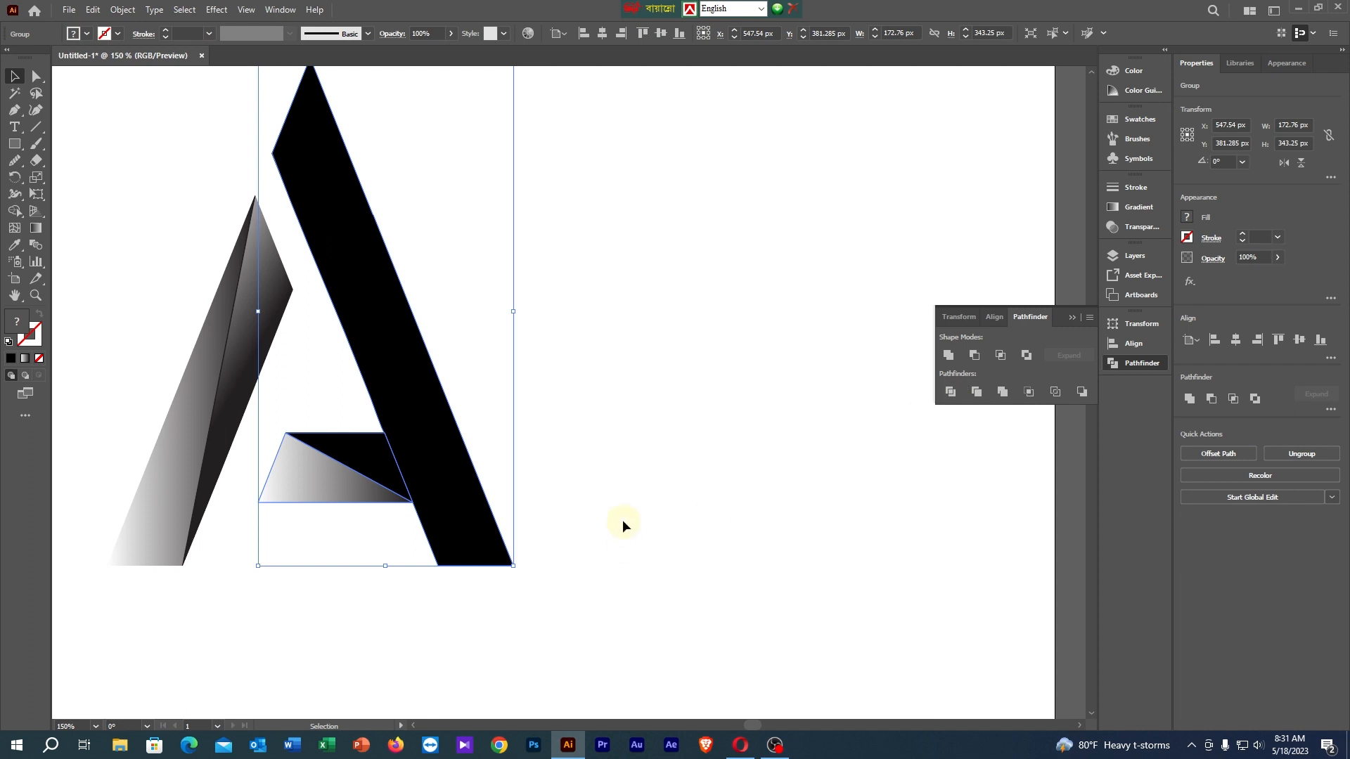
{"action": "left_click", "coordinate": [739, 539]}
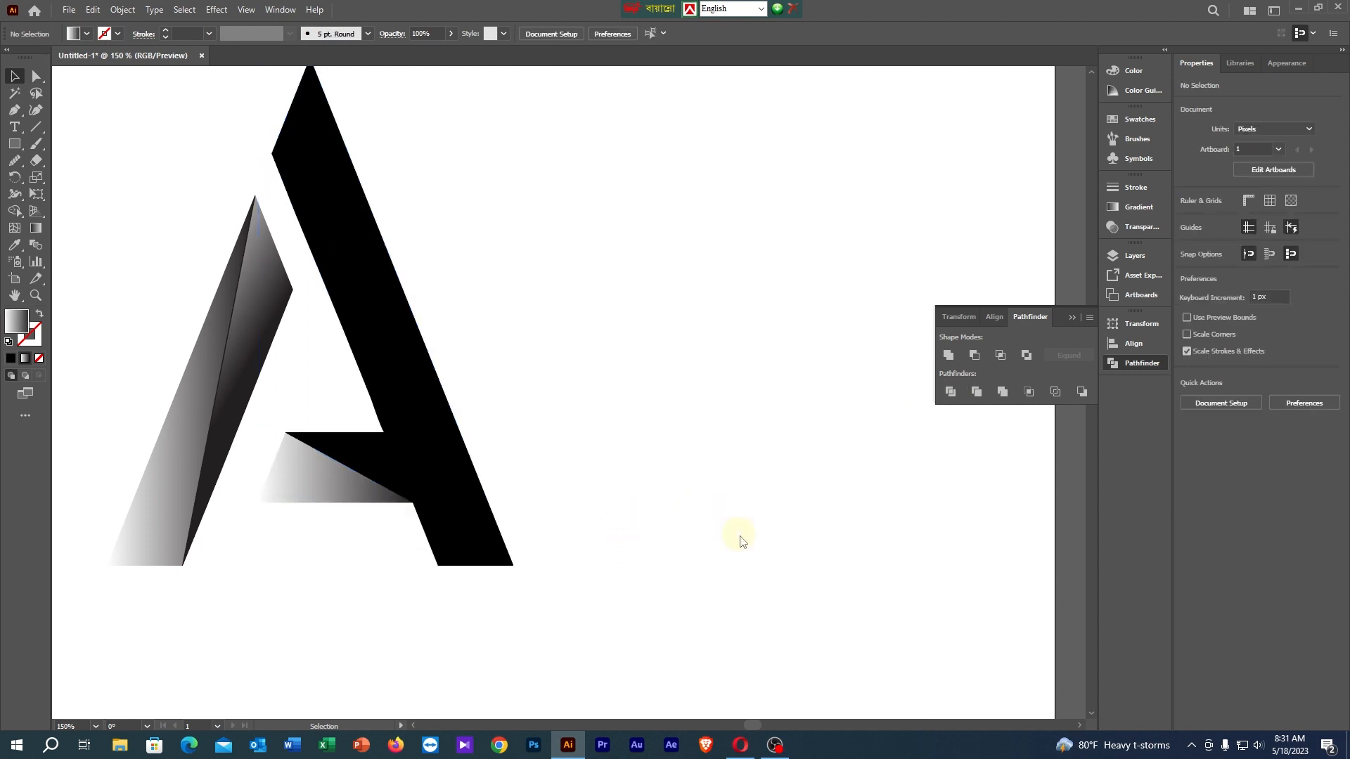
{"action": "left_click", "coordinate": [355, 452]}
{"action": "left_click", "coordinate": [688, 515]}
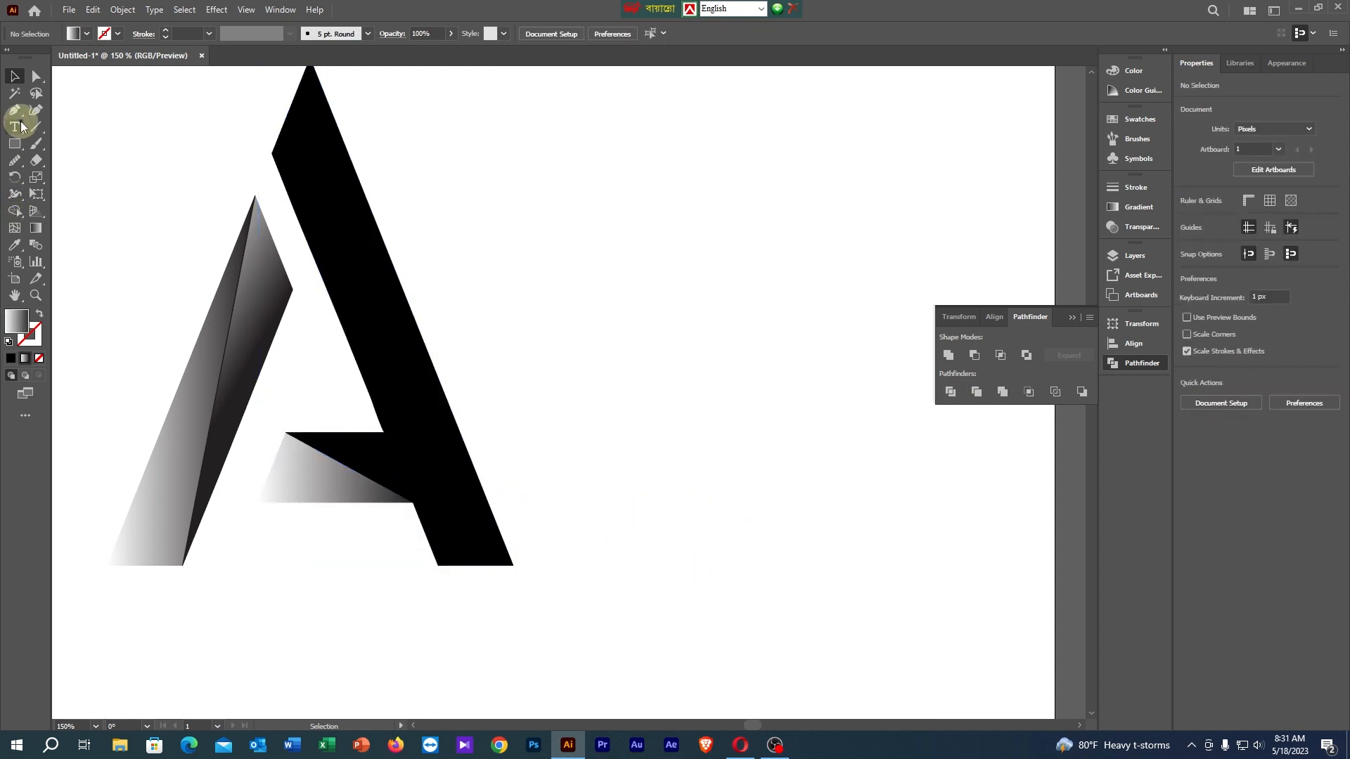
Copy the lower crossbar piece's gradient onto the black upper crossbar piece with the Eyedropper.
{"action": "left_click", "coordinate": [28, 85]}
{"action": "left_click", "coordinate": [367, 482]}
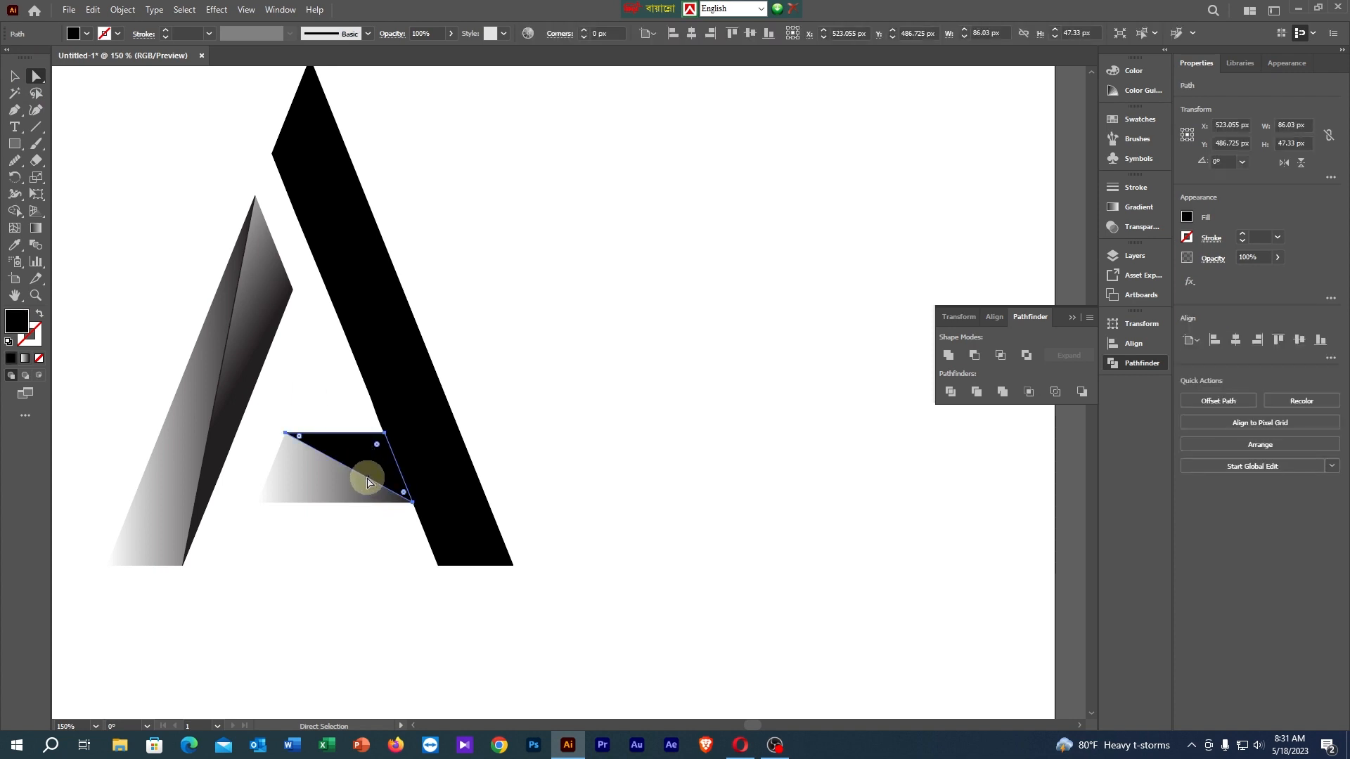
{"action": "key", "text": "i"}
{"action": "left_click", "coordinate": [341, 477]}
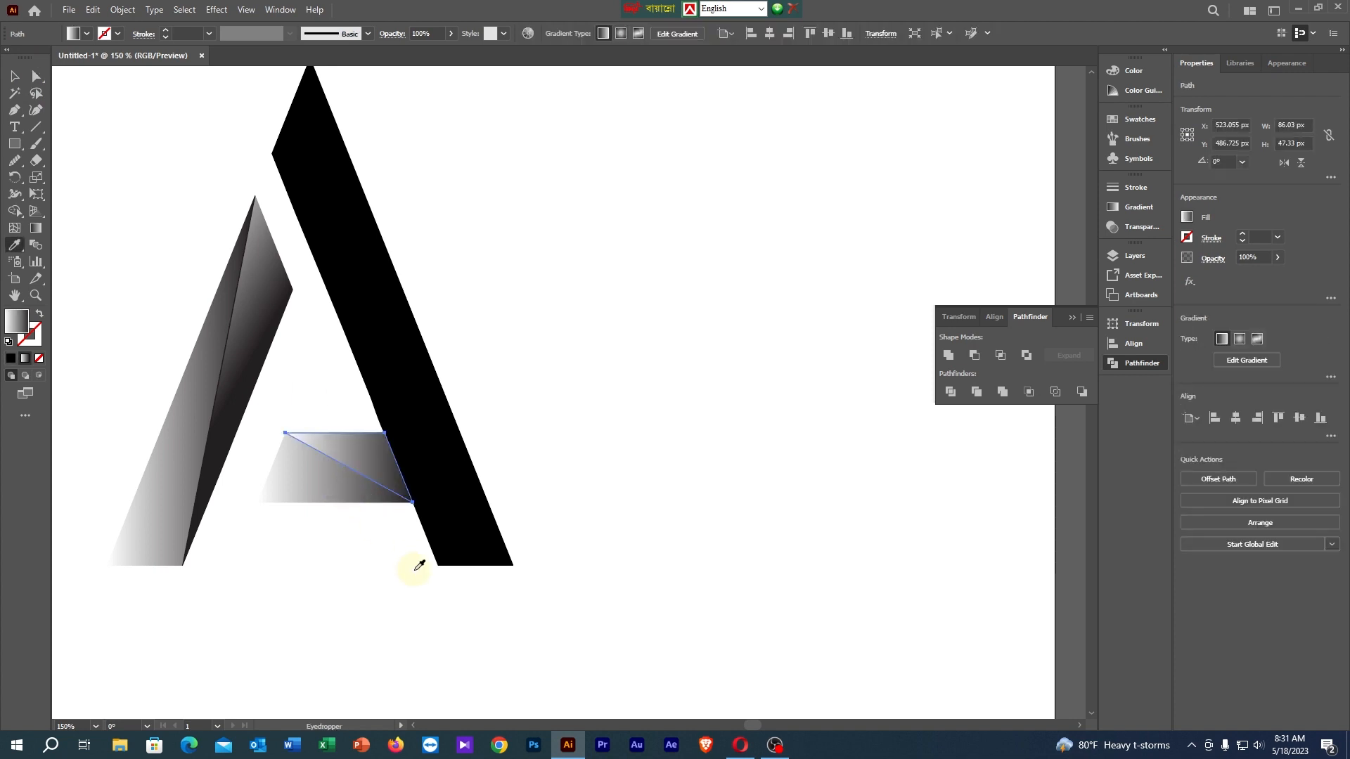
Redirect the upper crossbar piece's gradient diagonally, from black at its upper-left corner to white toward the right leg.
{"action": "key", "text": "g"}
{"action": "mouse_move", "coordinate": [339, 410]}
{"action": "left_mouse_down"}
{"action": "mouse_move", "coordinate": [353, 457]}
{"action": "mouse_move", "coordinate": [390, 468]}
{"action": "left_mouse_up"}
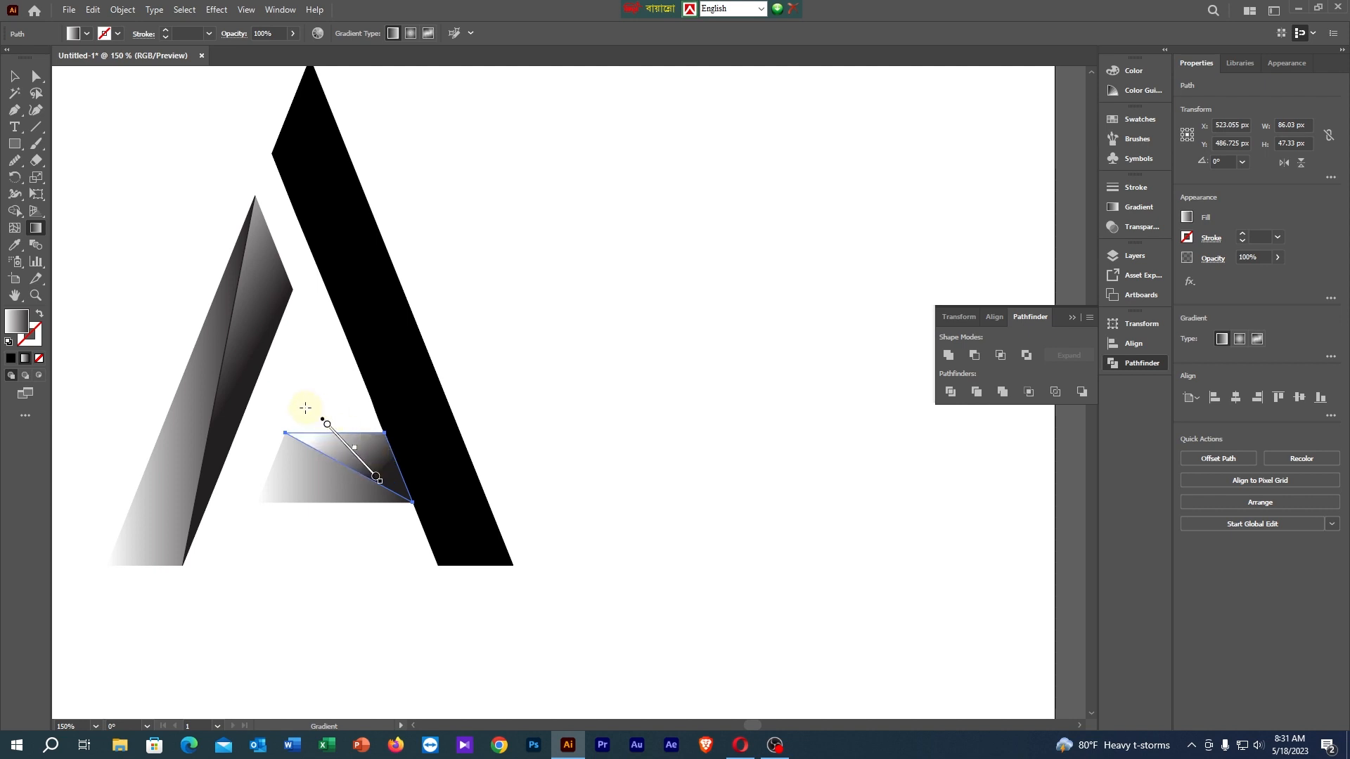
{"action": "left_click_drag", "start_coordinate": [296, 407], "coordinate": [436, 502]}
{"action": "left_click_drag", "start_coordinate": [296, 407], "coordinate": [322, 424]}
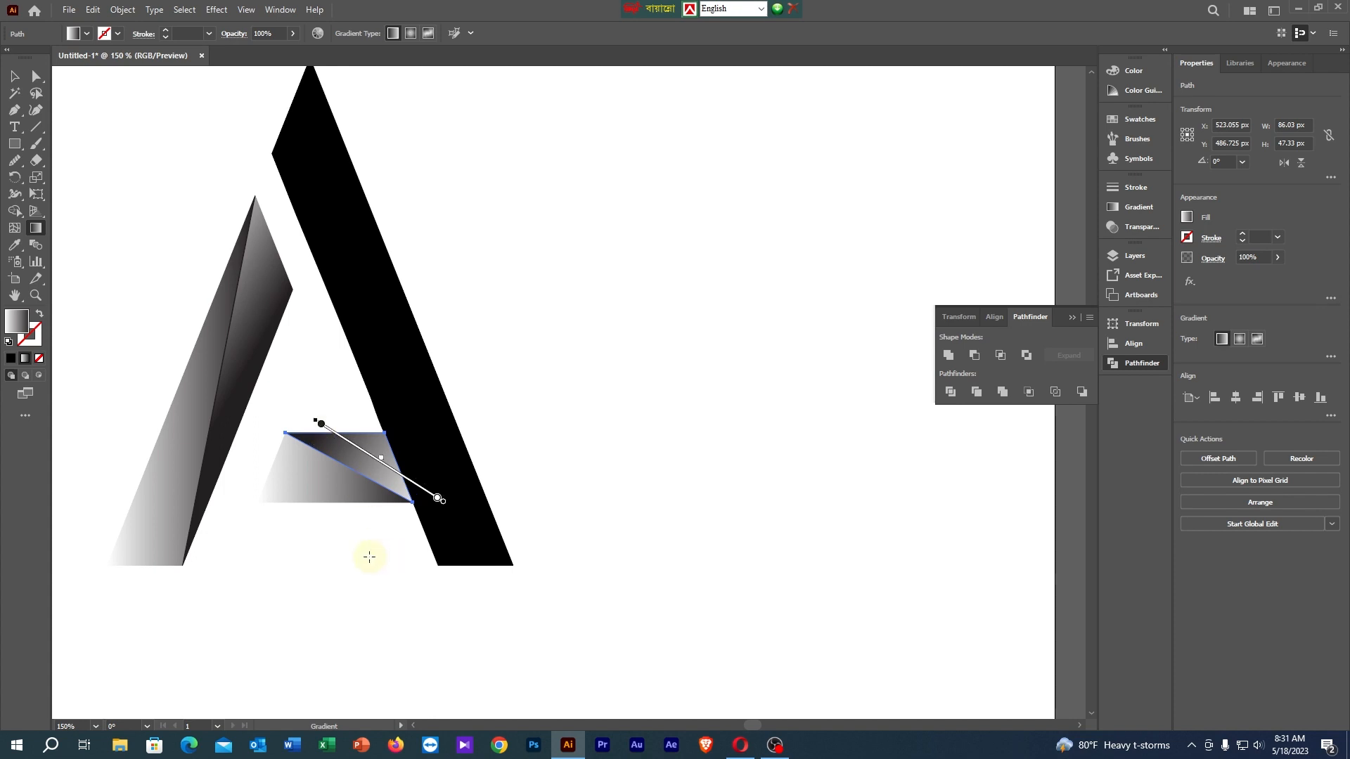
{"action": "key", "text": "v"}
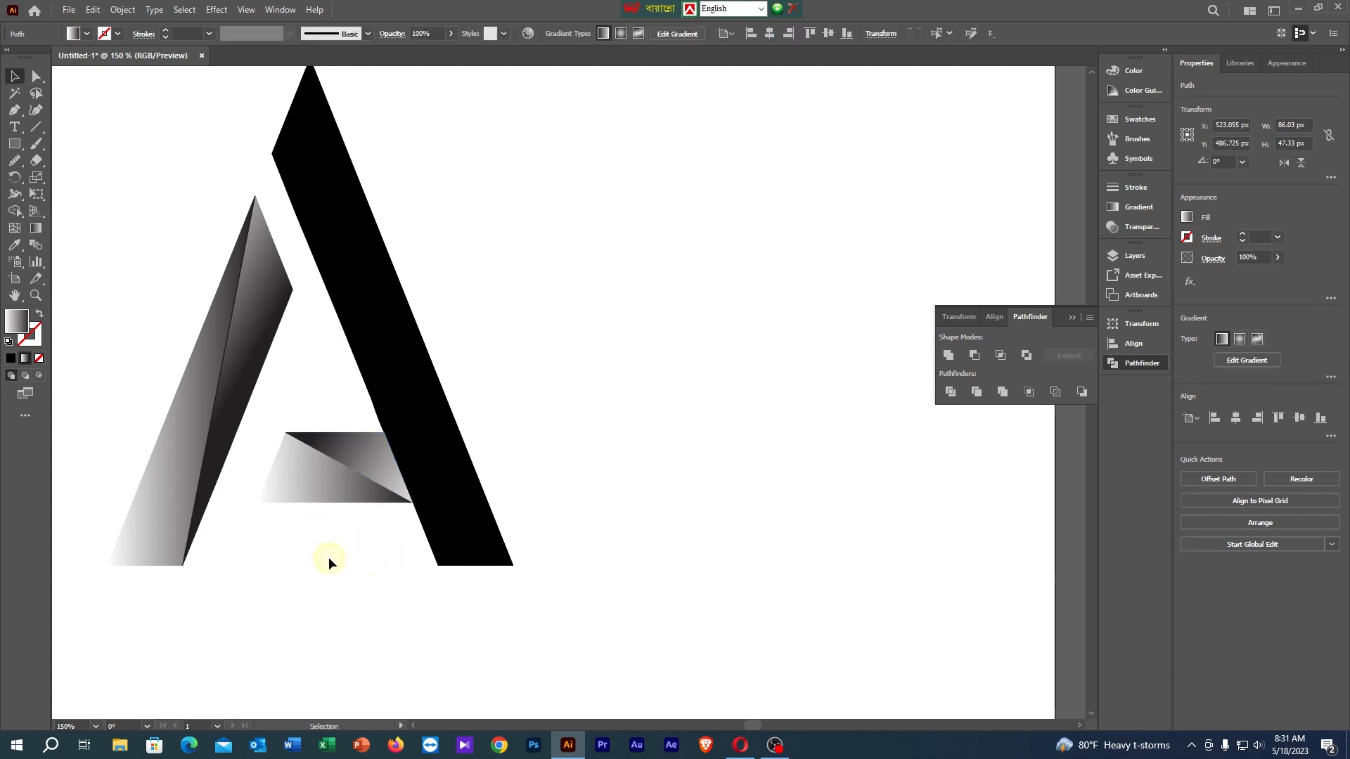
{"action": "left_click", "coordinate": [327, 556]}
Redirect the lower crossbar piece's gradient with a slight upward tilt, from white beyond its lower-left corner to black near the right leg.
{"action": "left_click", "coordinate": [327, 492]}
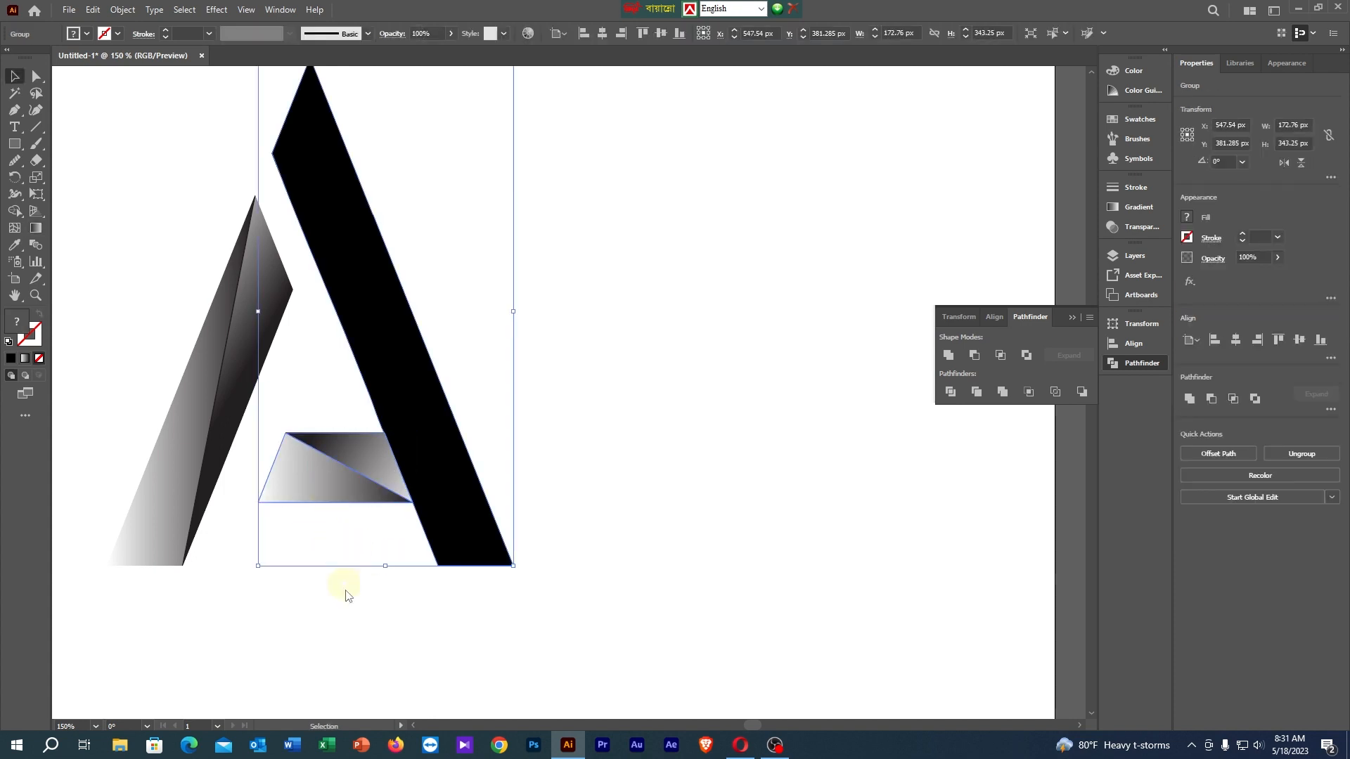
{"action": "left_click", "coordinate": [351, 623]}
{"action": "key", "text": "a"}
{"action": "left_click", "coordinate": [323, 496]}
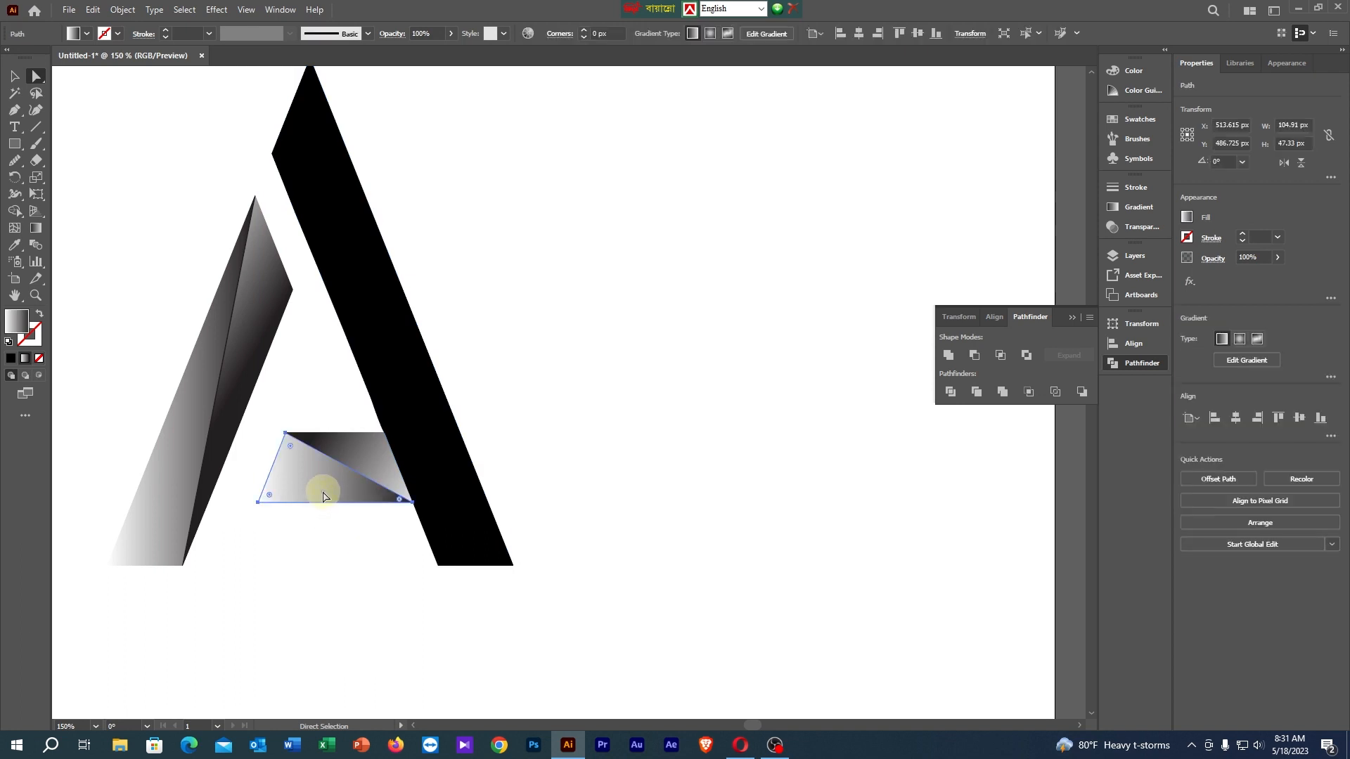
{"action": "key", "text": "g"}
{"action": "left_click_drag", "start_coordinate": [250, 486], "coordinate": [338, 492]}
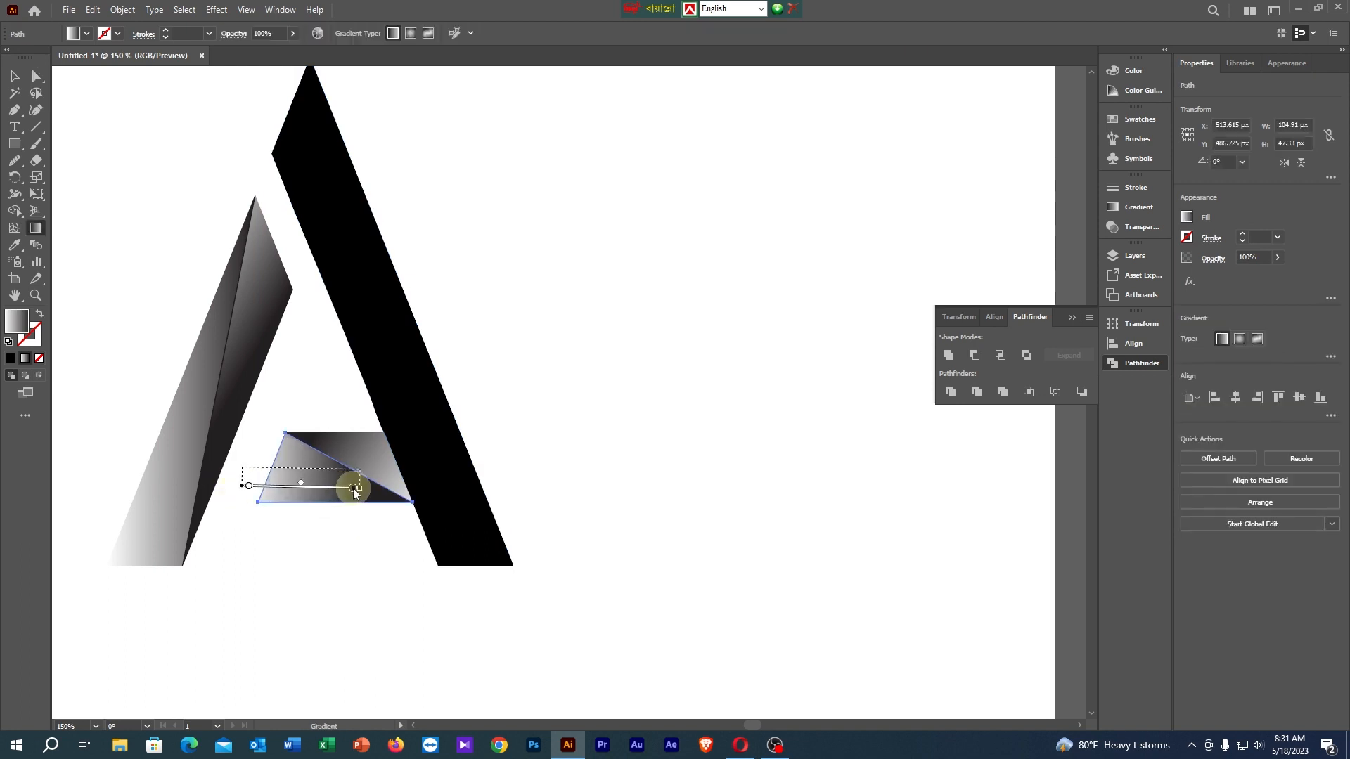
{"action": "mouse_move", "coordinate": [239, 510]}
{"action": "left_mouse_down"}
{"action": "mouse_move", "coordinate": [314, 487]}
{"action": "mouse_move", "coordinate": [401, 507]}
{"action": "mouse_move", "coordinate": [373, 491]}
{"action": "left_mouse_up"}
{"action": "left_click", "coordinate": [14, 76]}
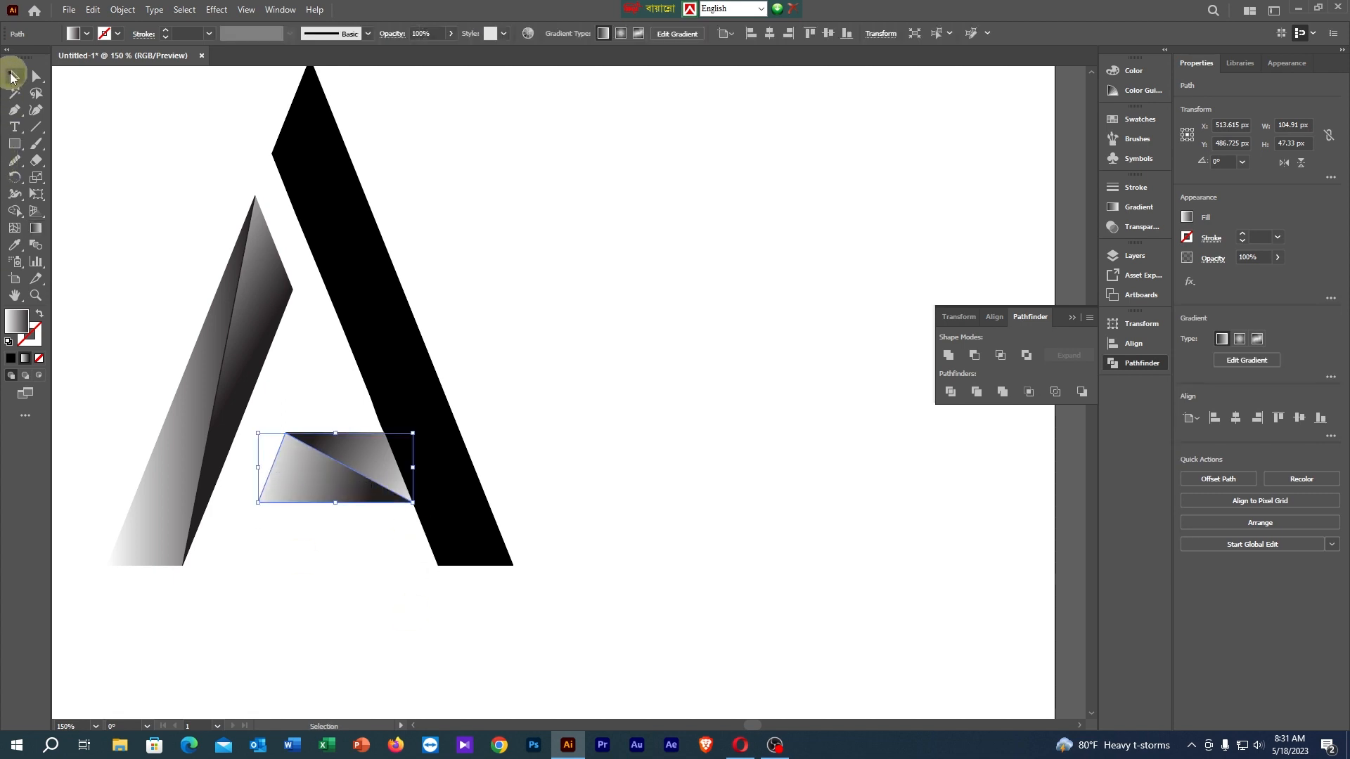
{"action": "left_click", "coordinate": [609, 471]}
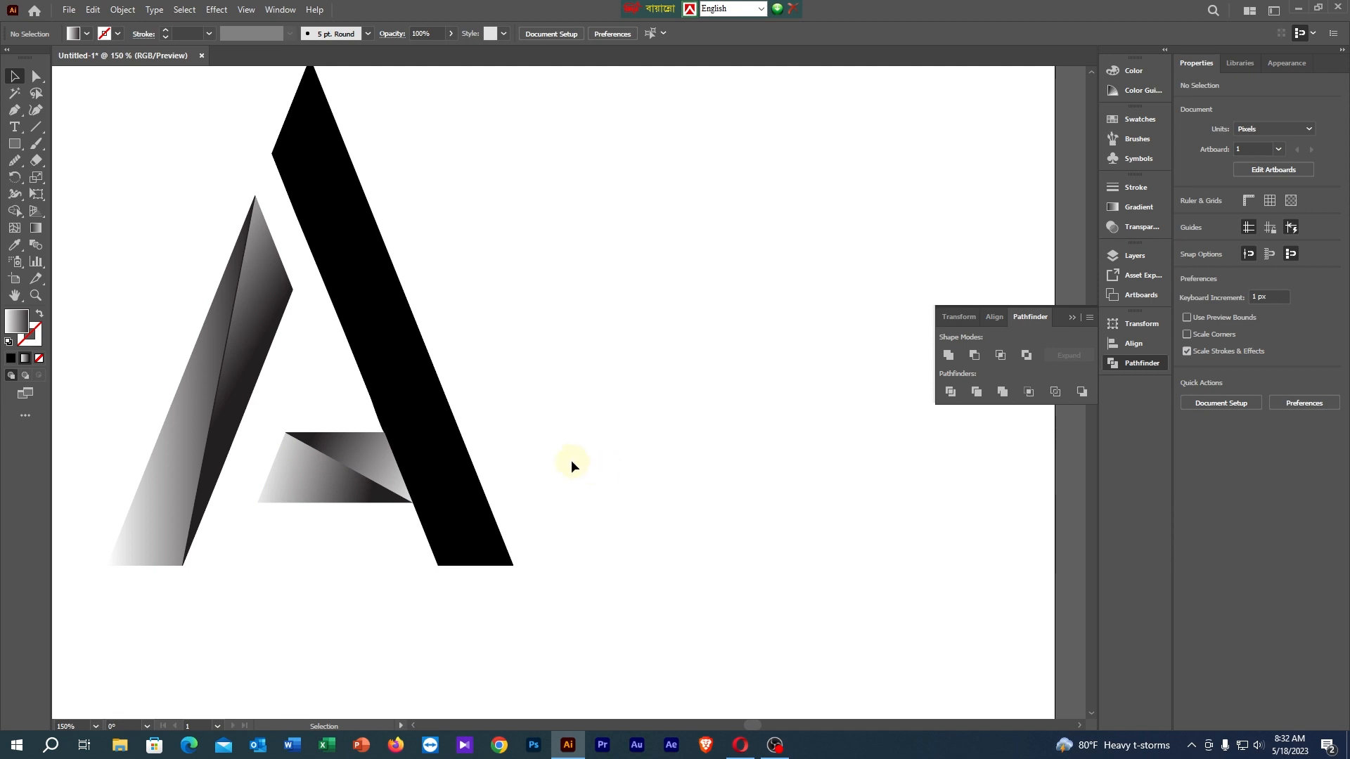
Draw a straight Pen line down the right leg, from its inner upper corner to the outer corner of its foot.
{"action": "key", "text": "ctrl+alt+0"}
{"action": "scroll", "coordinate": [565, 464], "scroll_direction": "up", "scroll_amount": 1}
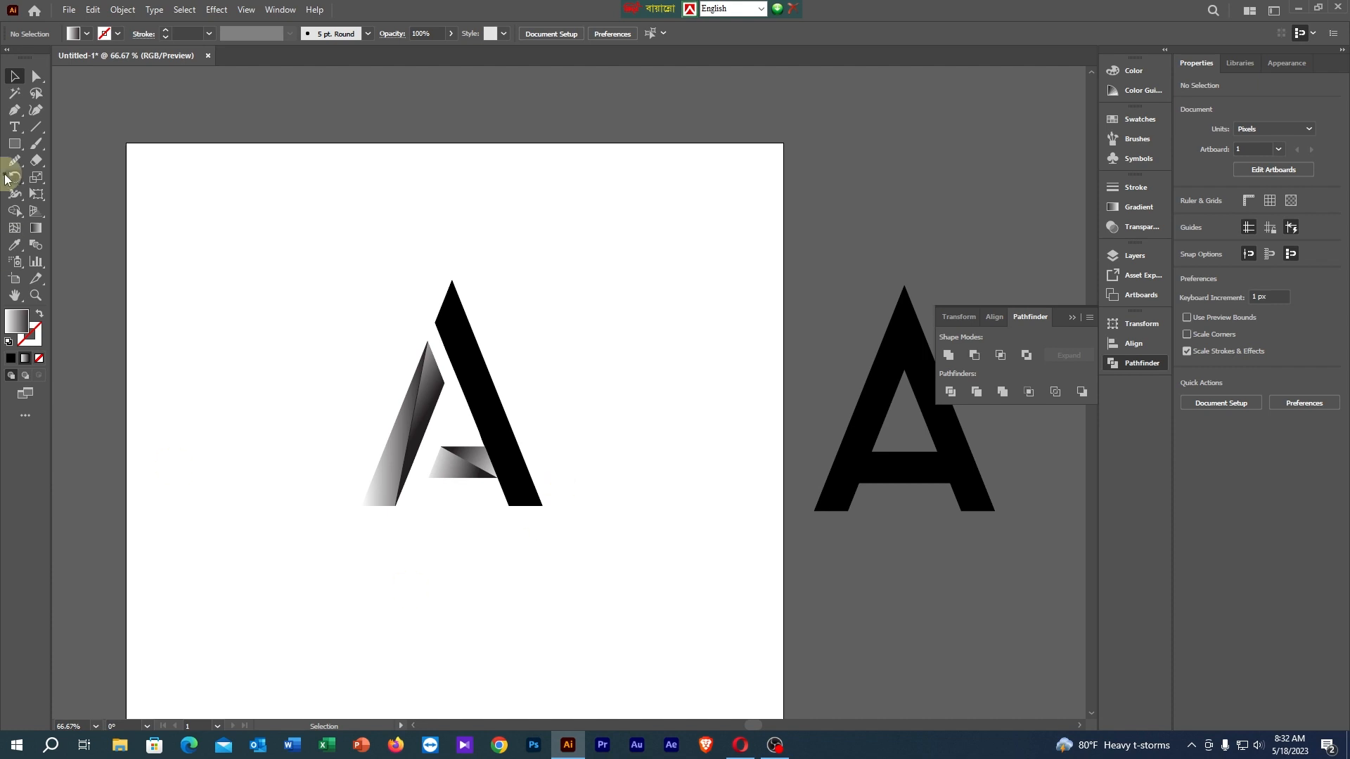
{"action": "left_click", "coordinate": [14, 110]}
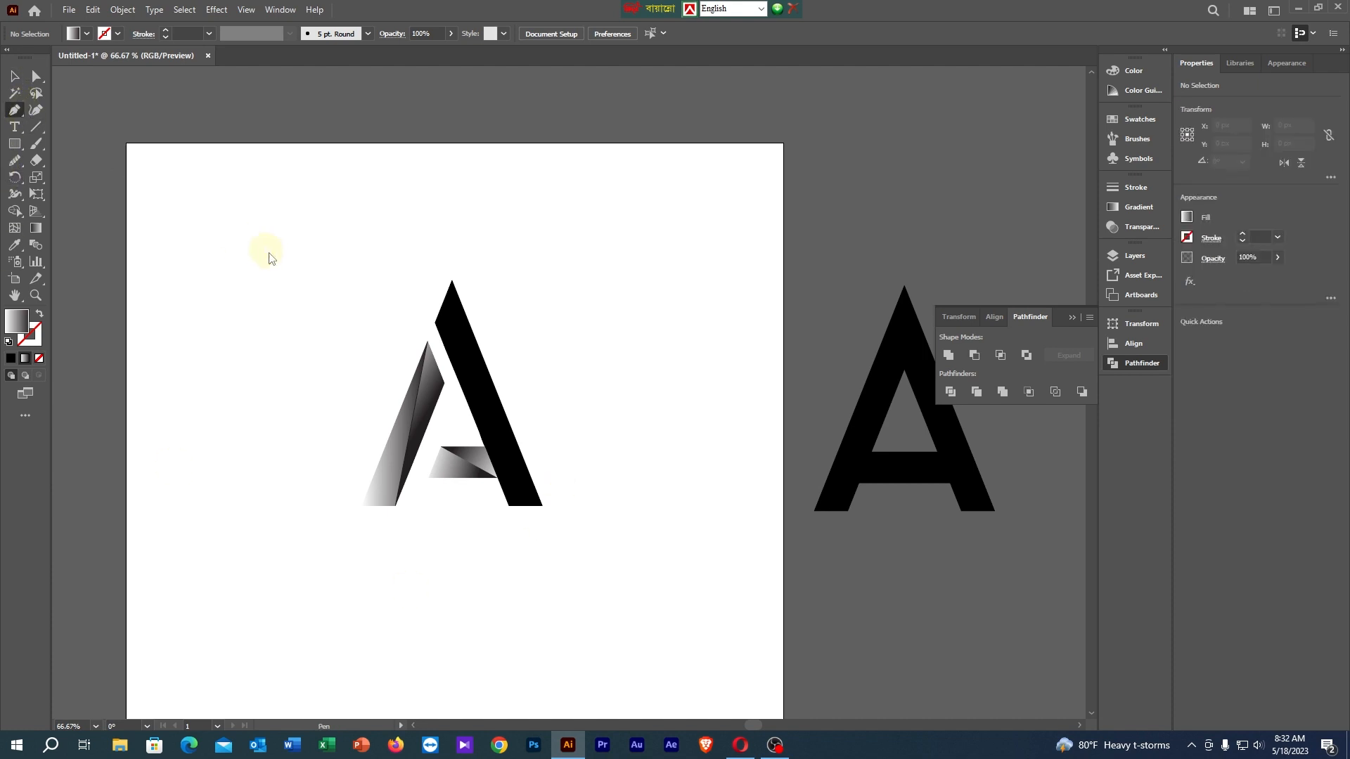
{"action": "left_click", "coordinate": [434, 323]}
{"action": "left_click", "coordinate": [542, 505]}
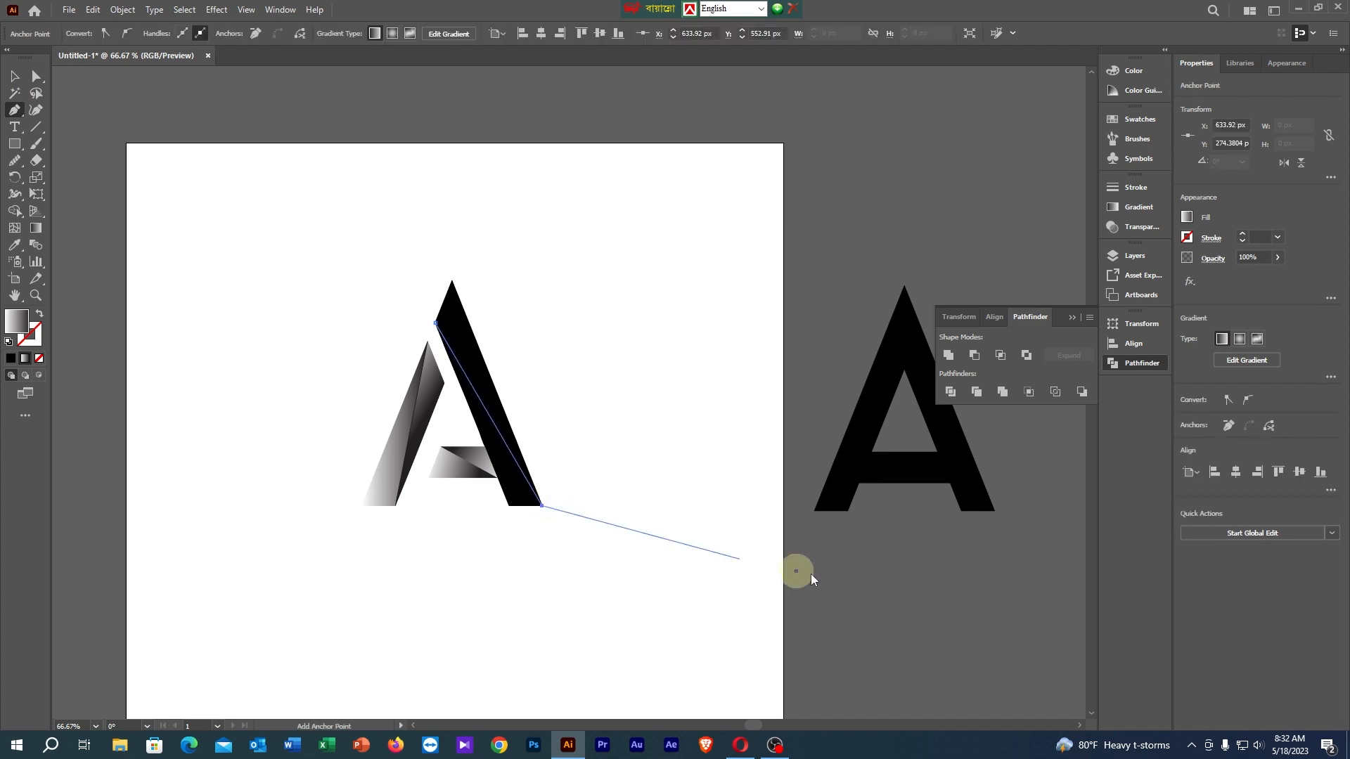
Divide the right leg along the new diagonal line with the Pathfinder's Divide.
{"action": "left_click", "coordinate": [14, 76]}
{"action": "left_click", "coordinate": [589, 338]}
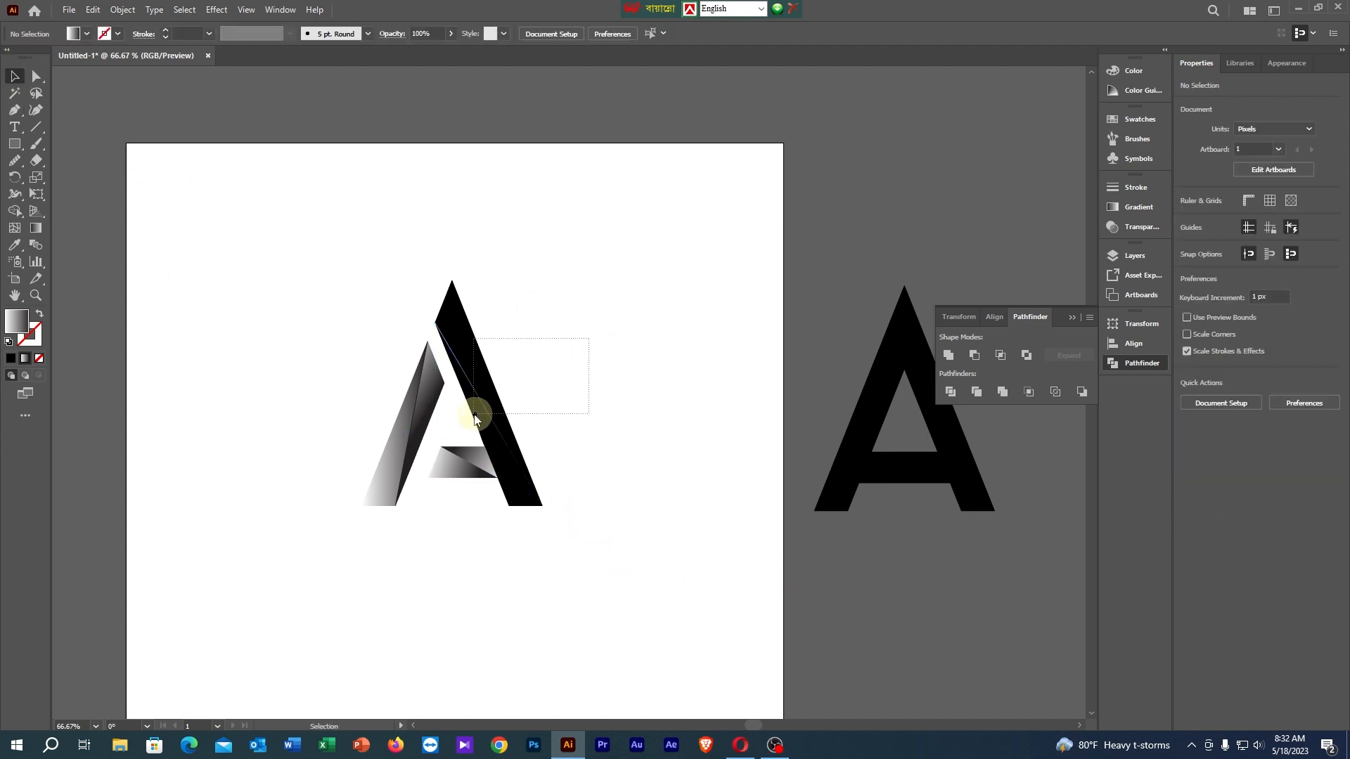
{"action": "left_click_drag", "start_coordinate": [474, 420], "coordinate": [469, 422]}
{"action": "left_click", "coordinate": [949, 392]}
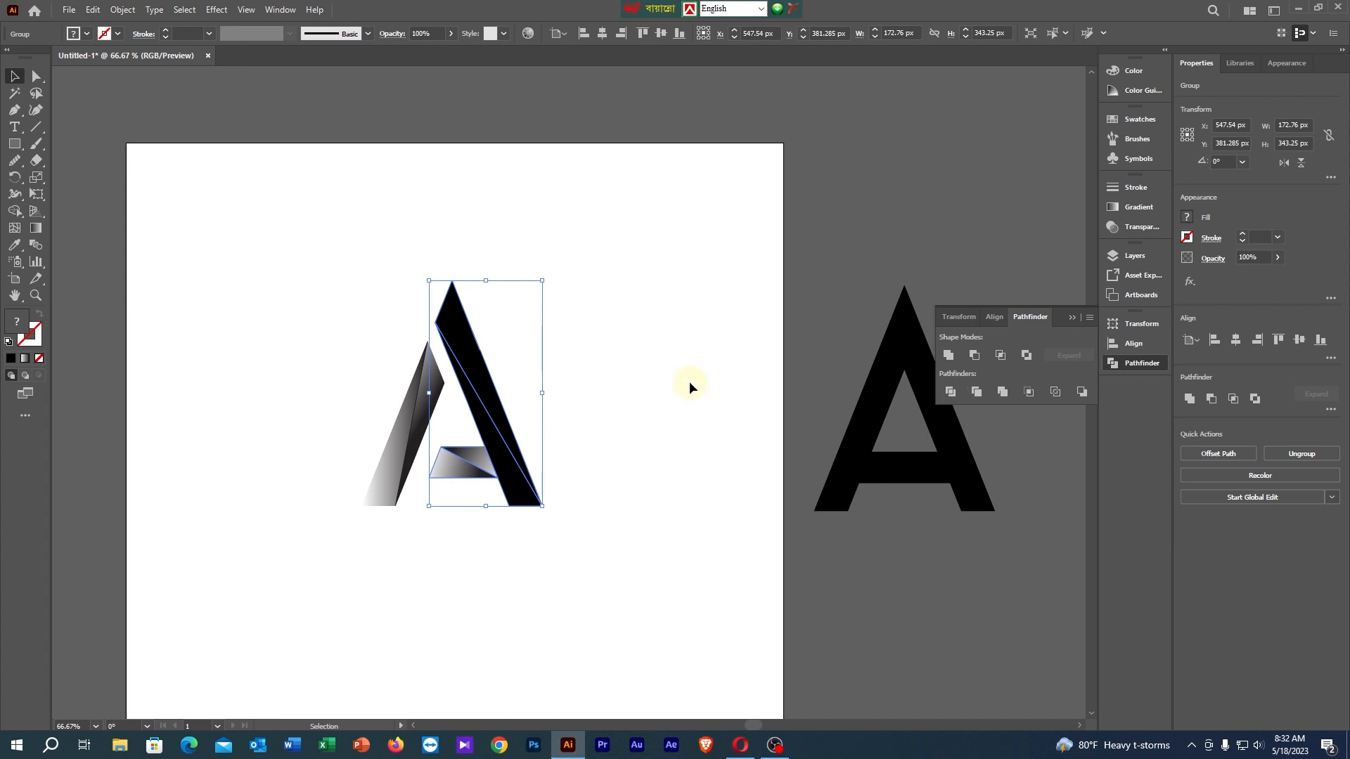
{"action": "left_click", "coordinate": [688, 386]}
Copy the left leg's gradient onto the outer piece of the right leg with the Eyedropper.
{"action": "left_click", "coordinate": [36, 76]}
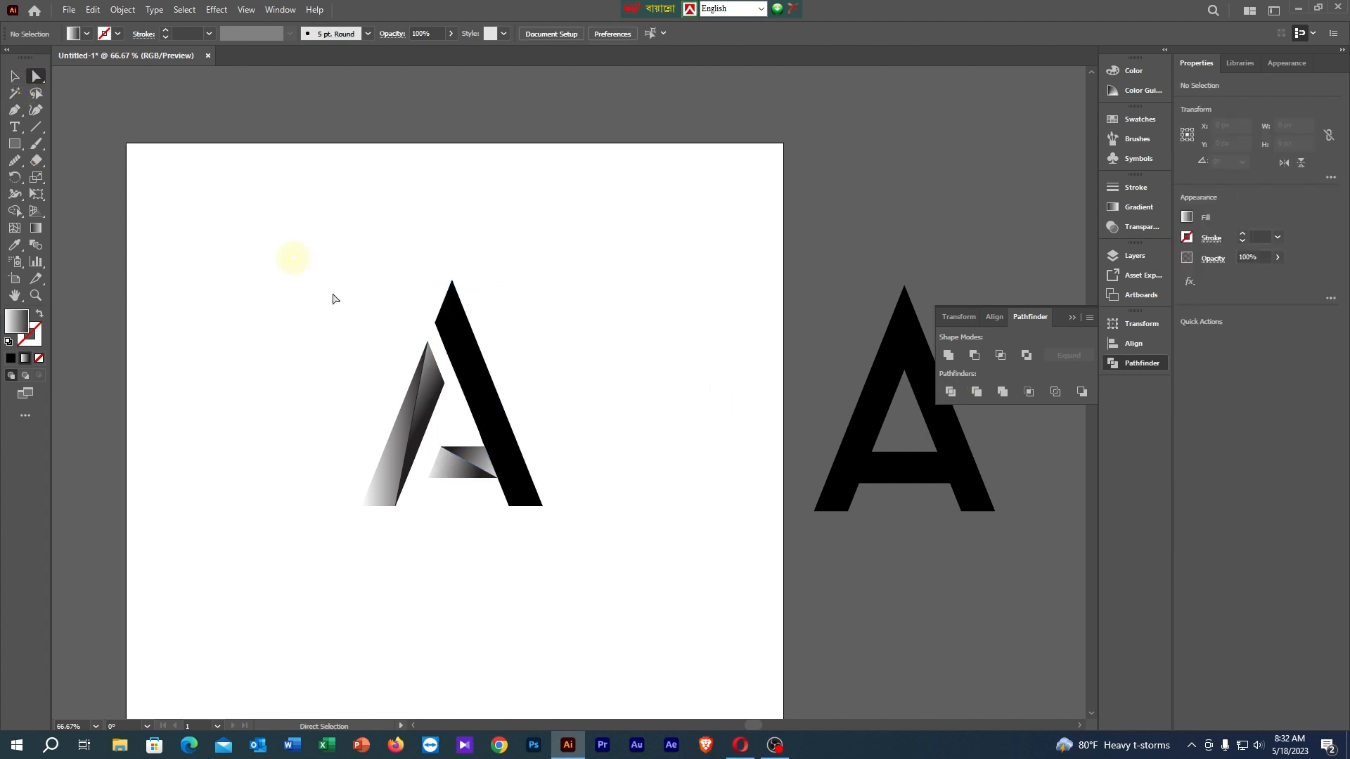
{"action": "left_click", "coordinate": [469, 352]}
{"action": "key", "text": "i"}
{"action": "left_click", "coordinate": [424, 402]}
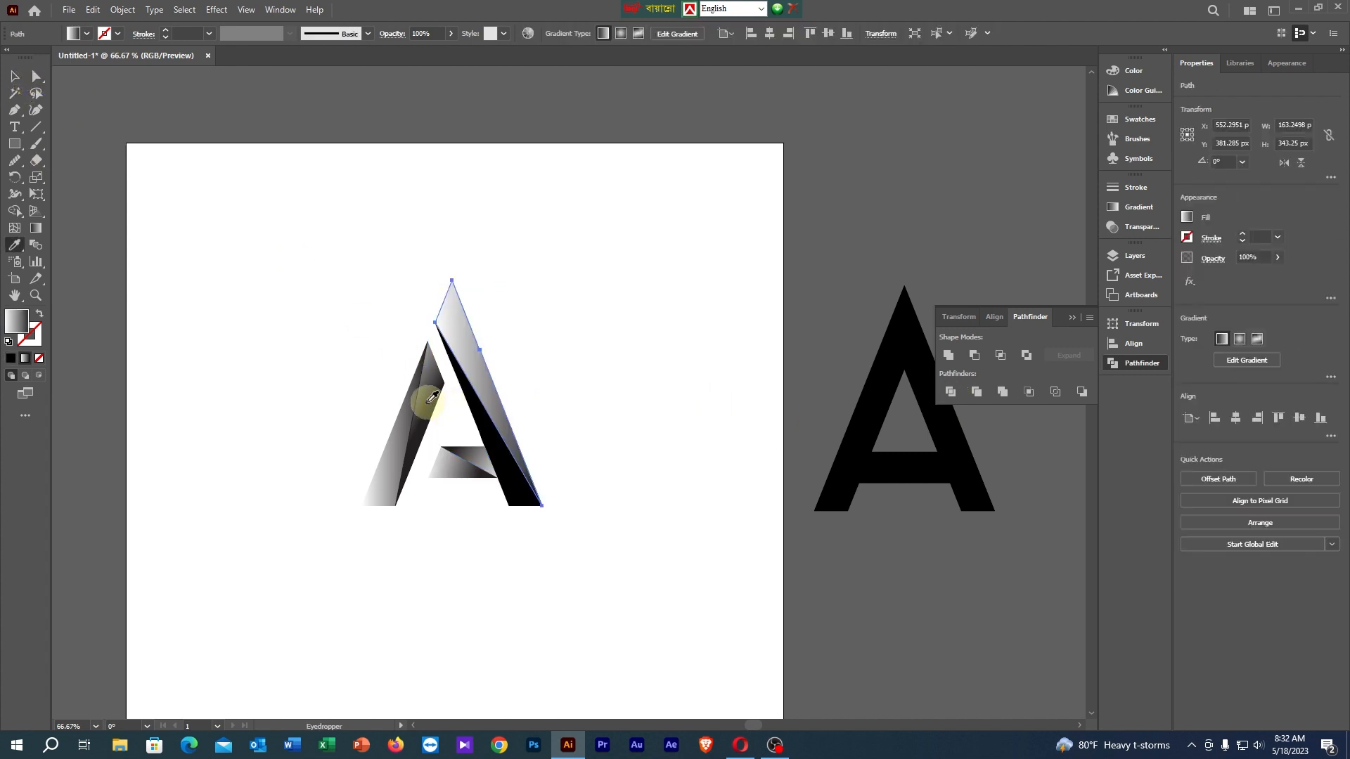
Copy the left leg's gradient onto the inner piece of the right leg and run it along the leg, from white at the foot to black upward.
{"action": "left_click", "coordinate": [36, 76]}
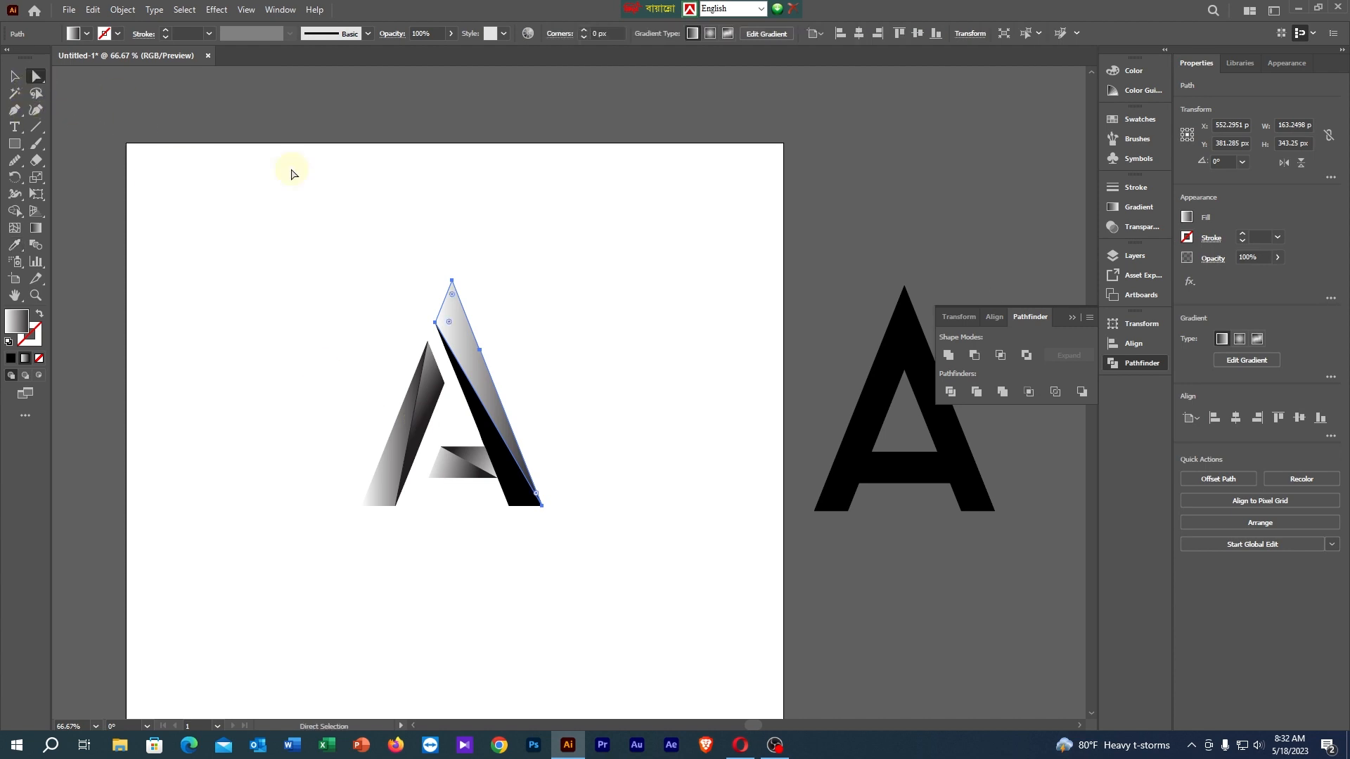
{"action": "left_click", "coordinate": [476, 408]}
{"action": "left_click", "coordinate": [482, 430]}
{"action": "key", "text": "i"}
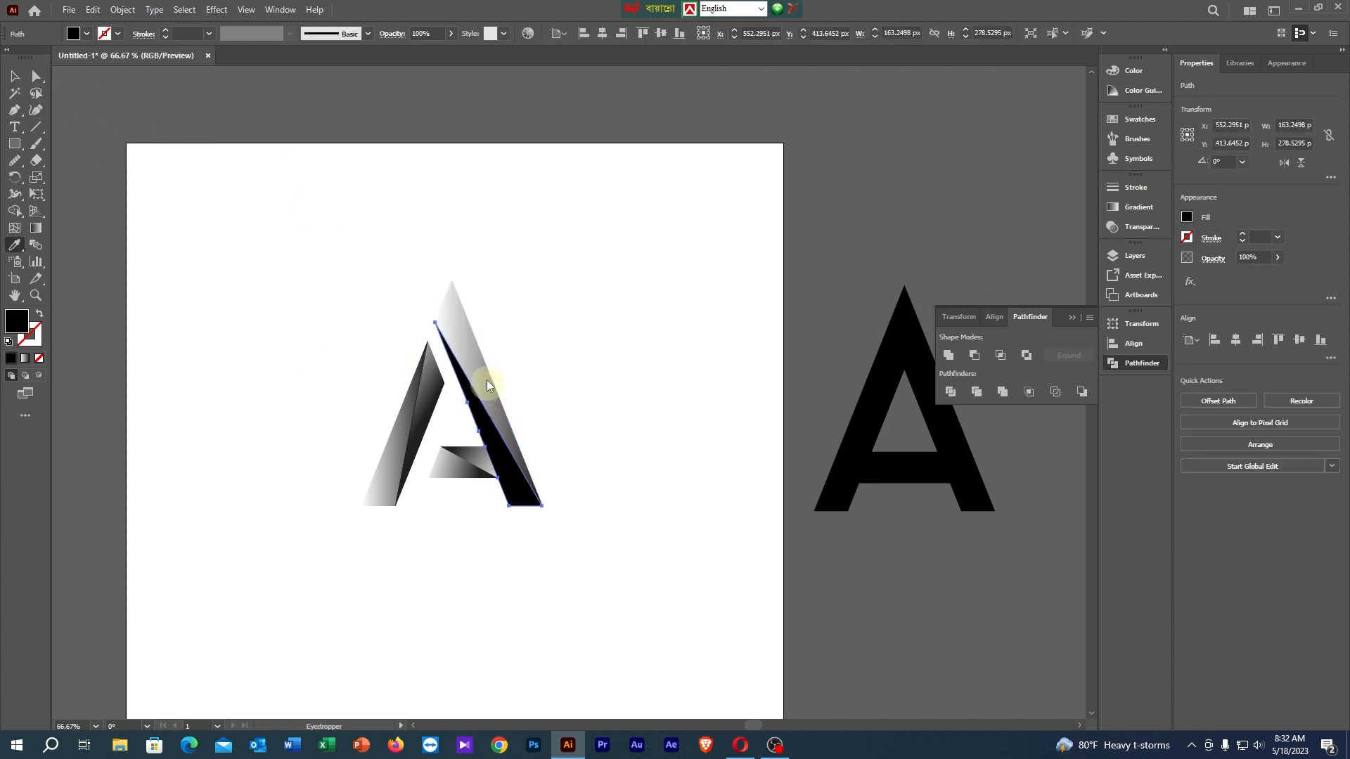
{"action": "left_click", "coordinate": [412, 434]}
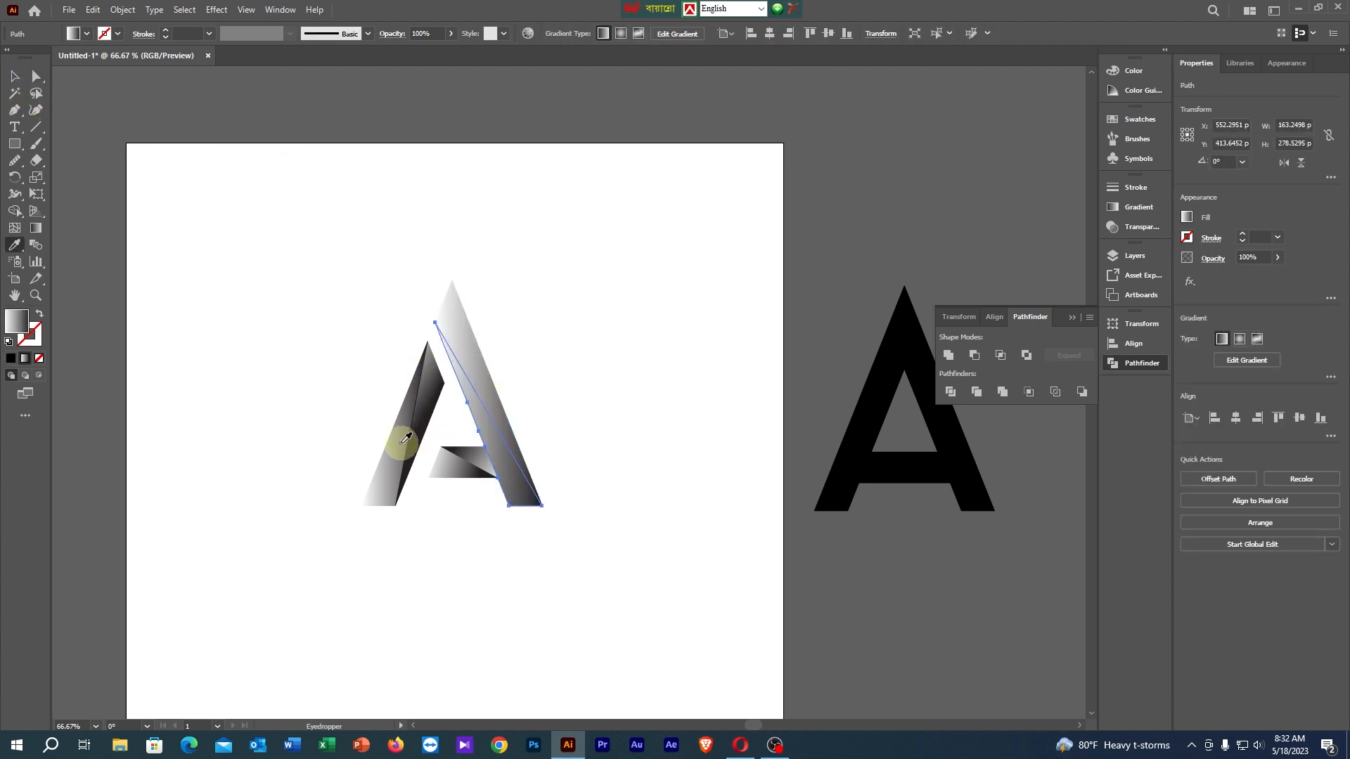
{"action": "key", "text": "g"}
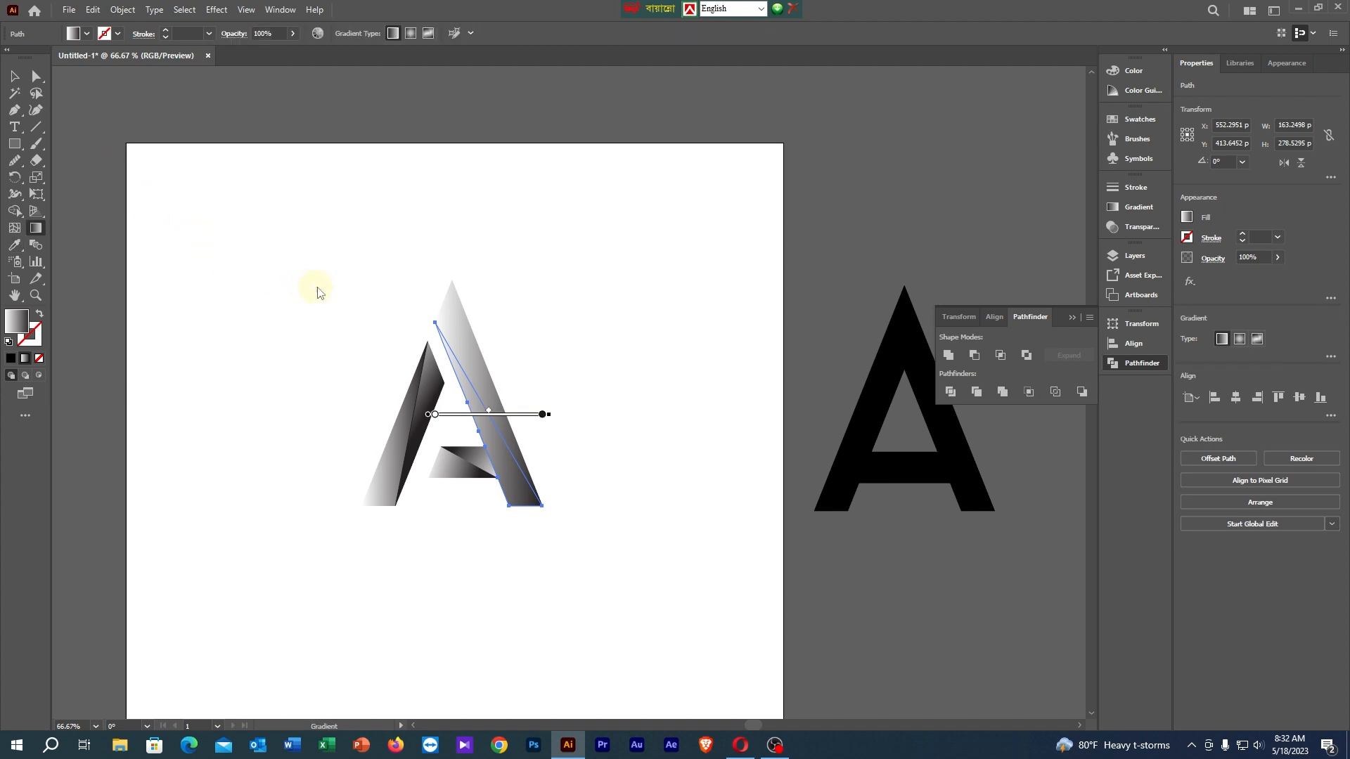
{"action": "mouse_move", "coordinate": [439, 360]}
{"action": "left_mouse_down"}
{"action": "mouse_move", "coordinate": [452, 429]}
{"action": "mouse_move", "coordinate": [495, 481]}
{"action": "left_mouse_up"}
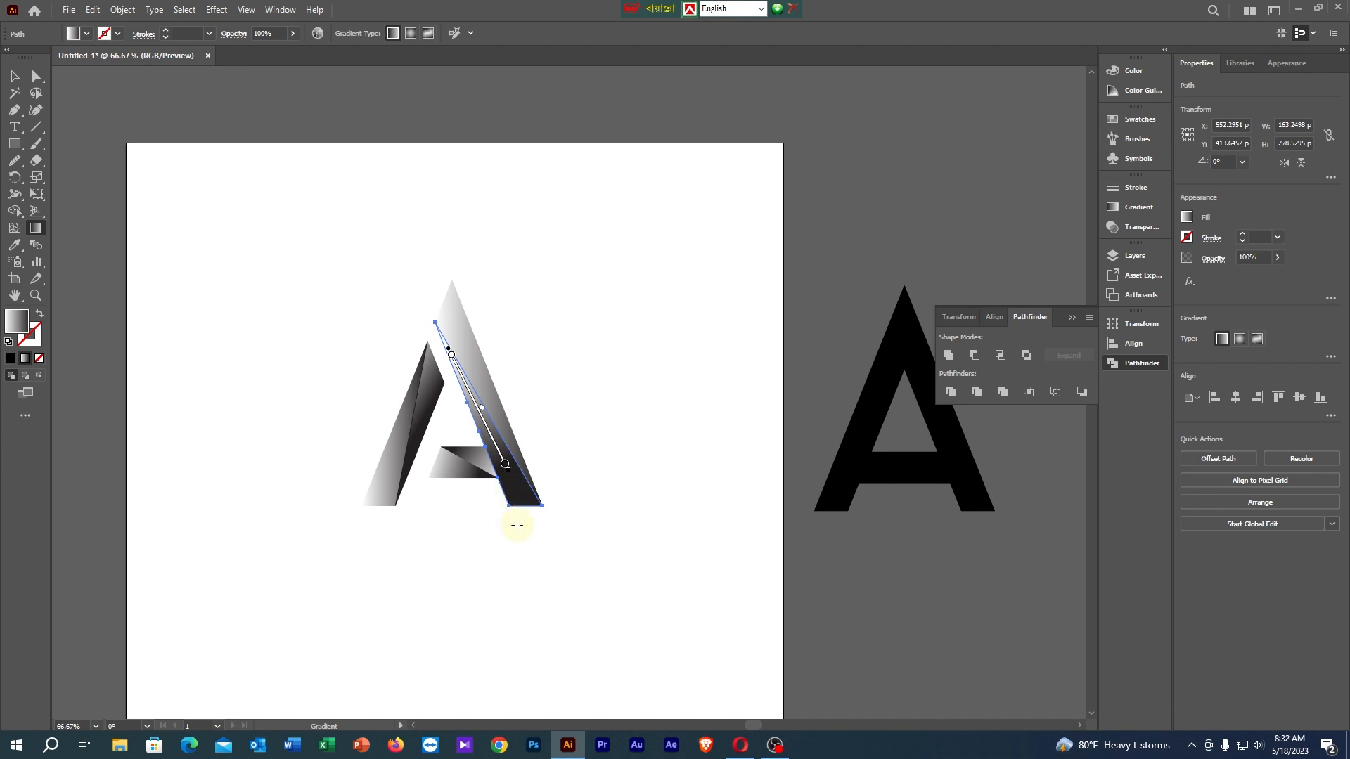
{"action": "mouse_move", "coordinate": [518, 526]}
{"action": "left_mouse_down"}
{"action": "mouse_move", "coordinate": [463, 409]}
{"action": "mouse_move", "coordinate": [477, 452]}
{"action": "mouse_move", "coordinate": [492, 443]}
{"action": "left_mouse_up"}
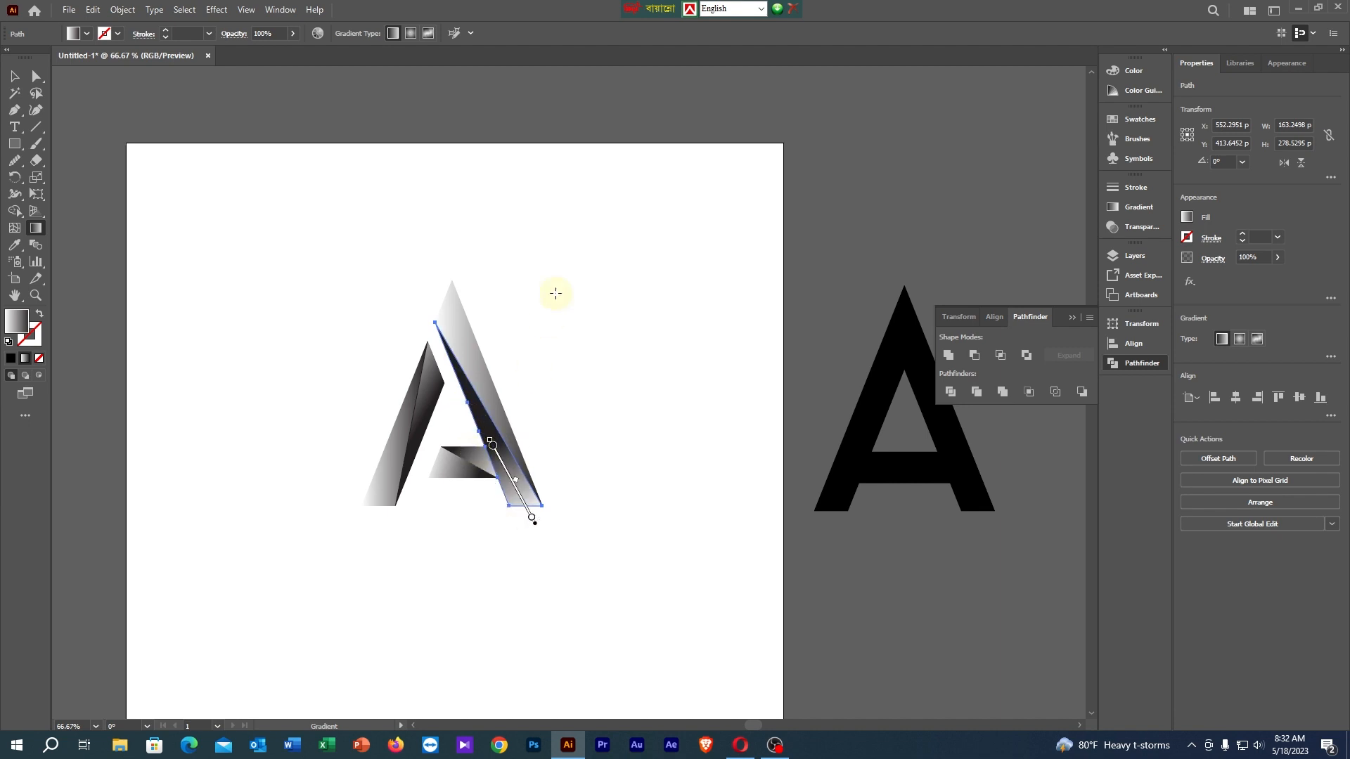
Redirect the right leg's outer piece gradient along the leg, from white above the apex to black about halfway down.
{"action": "key", "text": "a"}
{"action": "left_click", "coordinate": [469, 333]}
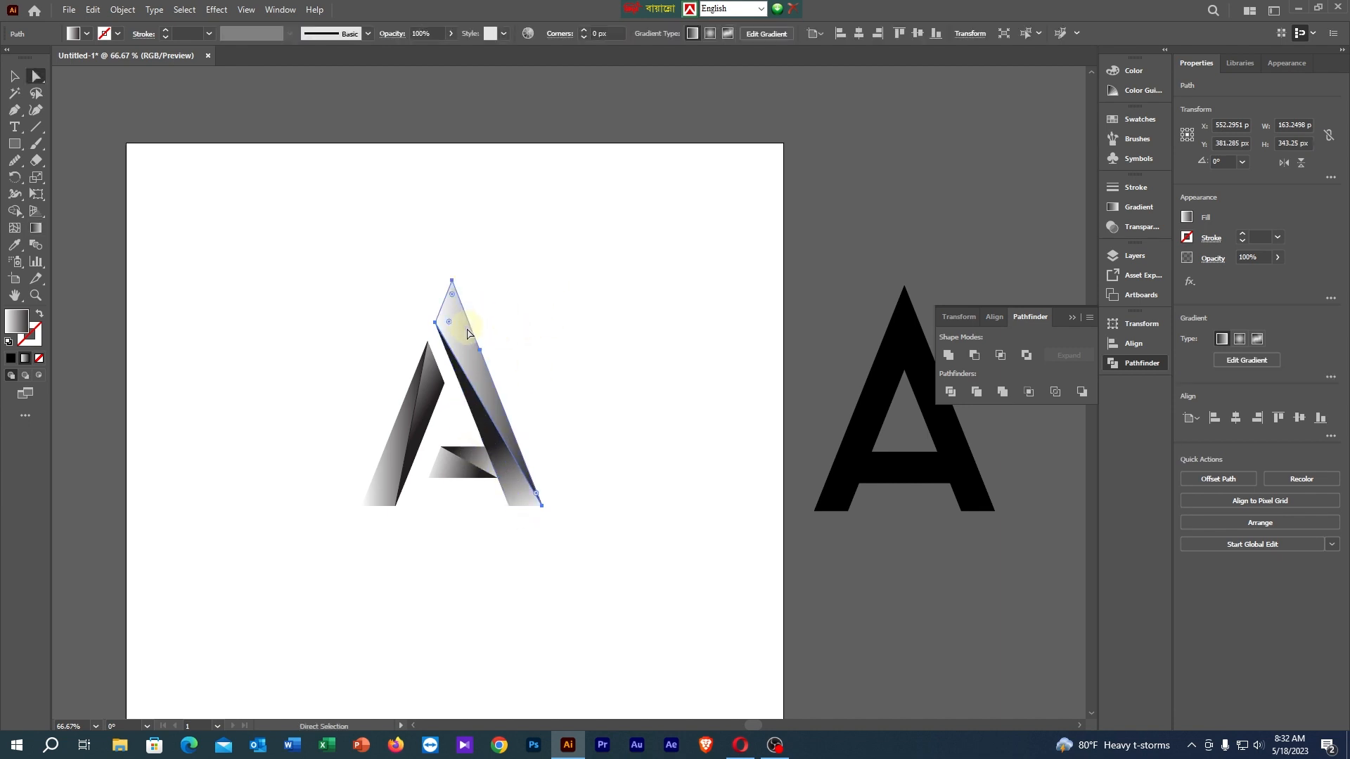
{"action": "key", "text": "g"}
{"action": "mouse_move", "coordinate": [433, 265]}
{"action": "left_mouse_down"}
{"action": "mouse_move", "coordinate": [469, 375]}
{"action": "mouse_move", "coordinate": [508, 407]}
{"action": "left_mouse_up"}
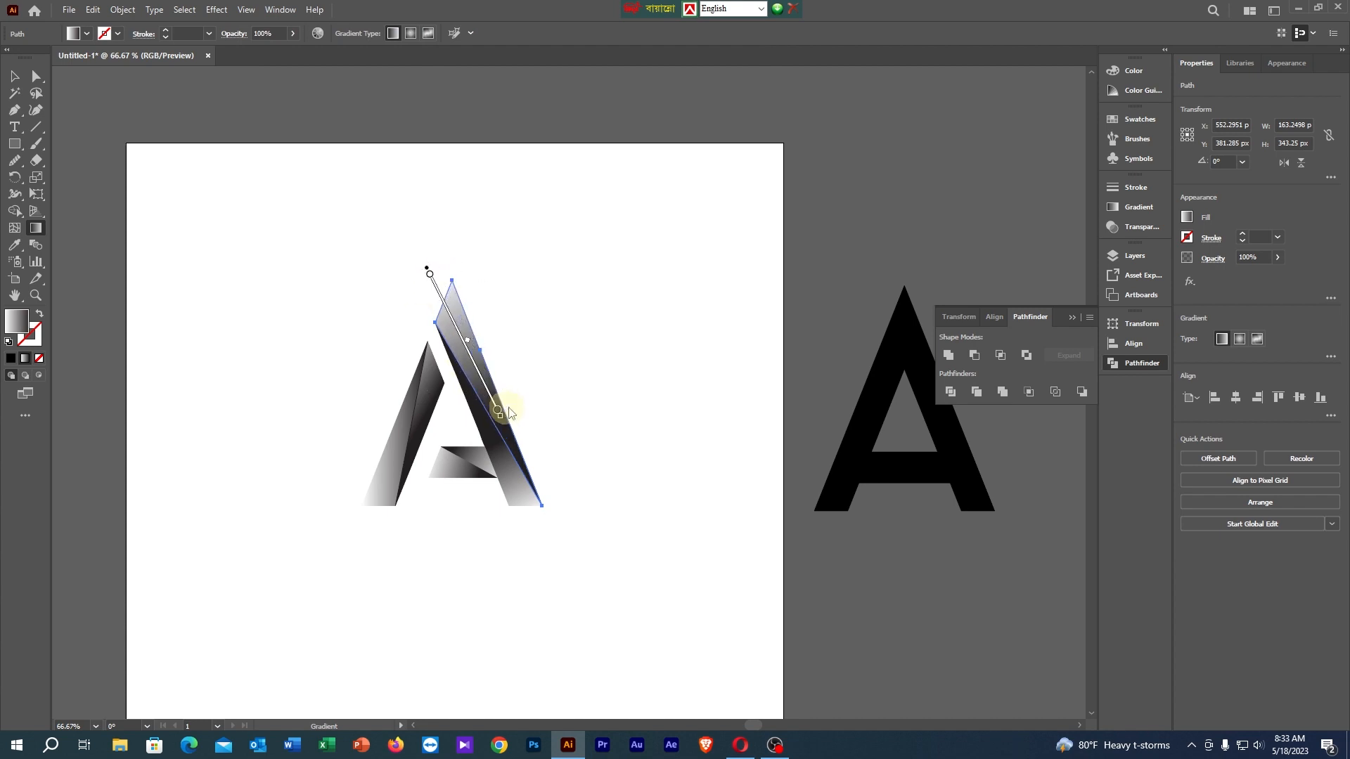
{"action": "left_click", "coordinate": [14, 76]}
{"action": "left_click", "coordinate": [387, 281]}
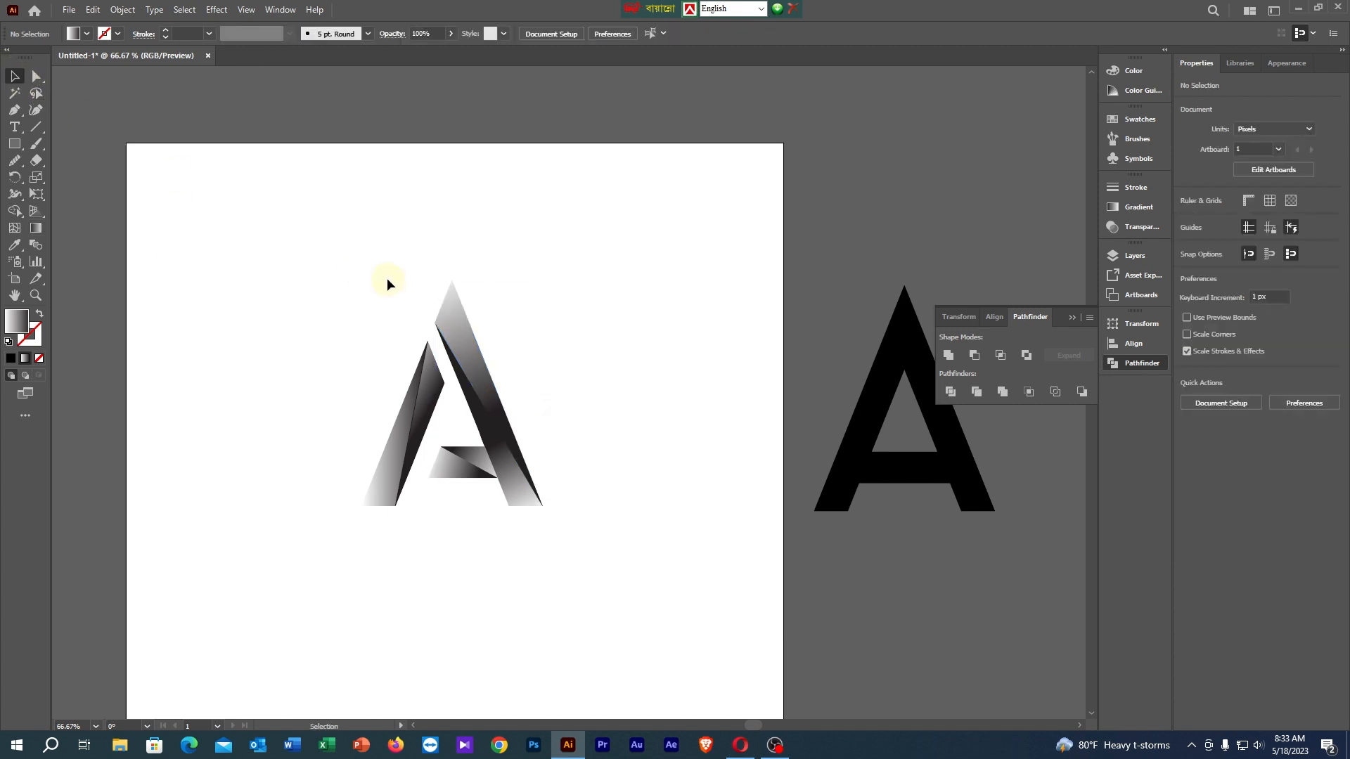
Duplicate all pieces of the gradient letter A and place the copy outside the artboard, above the black A.
{"action": "scroll", "coordinate": [393, 317], "scroll_direction": "up", "scroll_amount": 2}
{"action": "scroll", "coordinate": [401, 326], "scroll_direction": "down", "scroll_amount": 4}
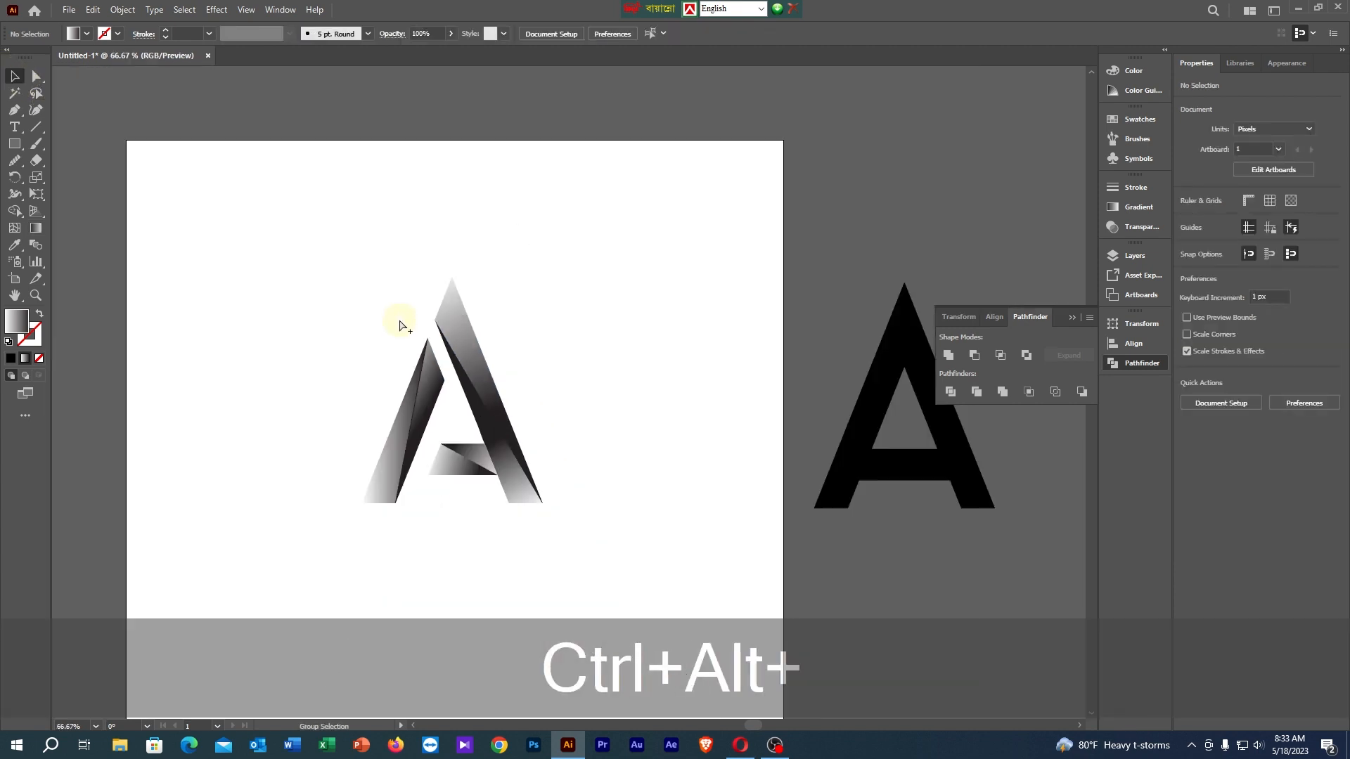
{"action": "left_click", "coordinate": [492, 442]}
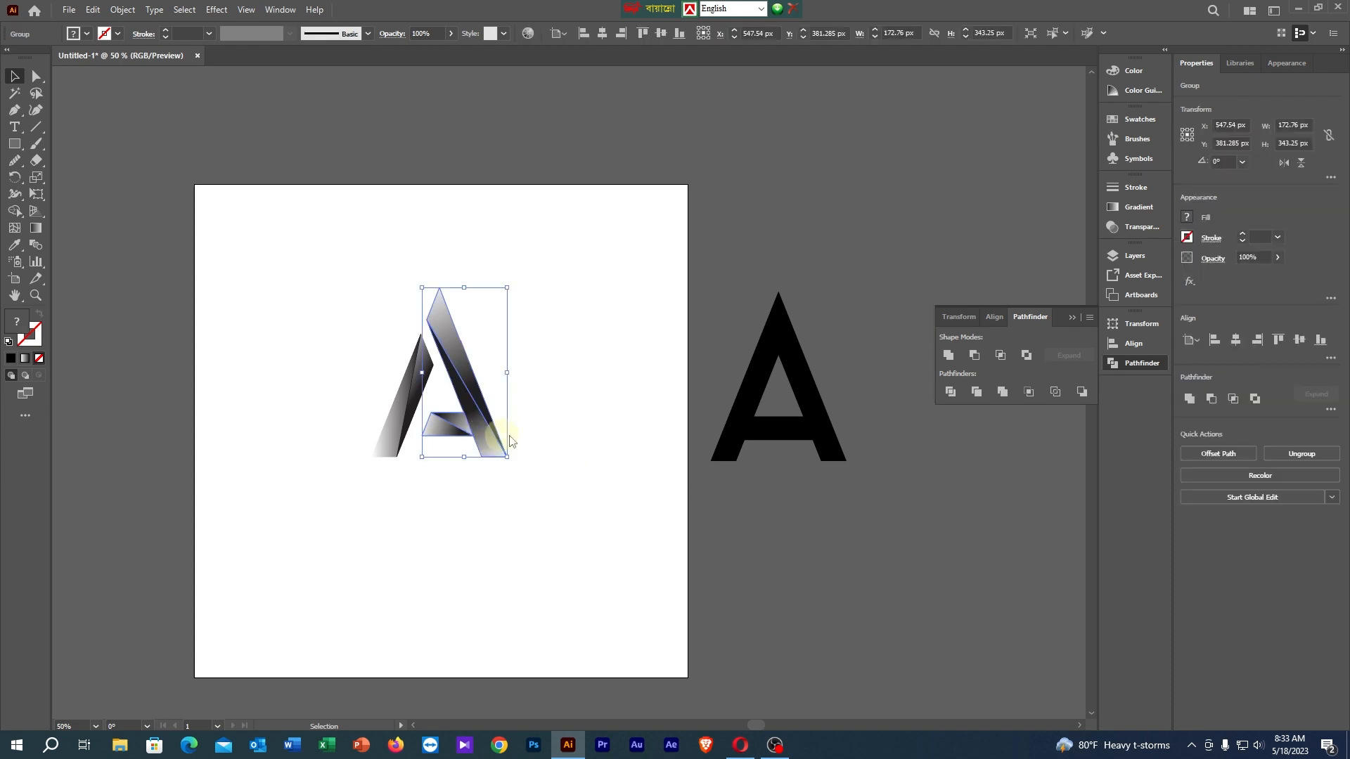
{"action": "left_click", "coordinate": [461, 380]}
{"action": "left_click_drag", "start_coordinate": [306, 295], "coordinate": [613, 508]}
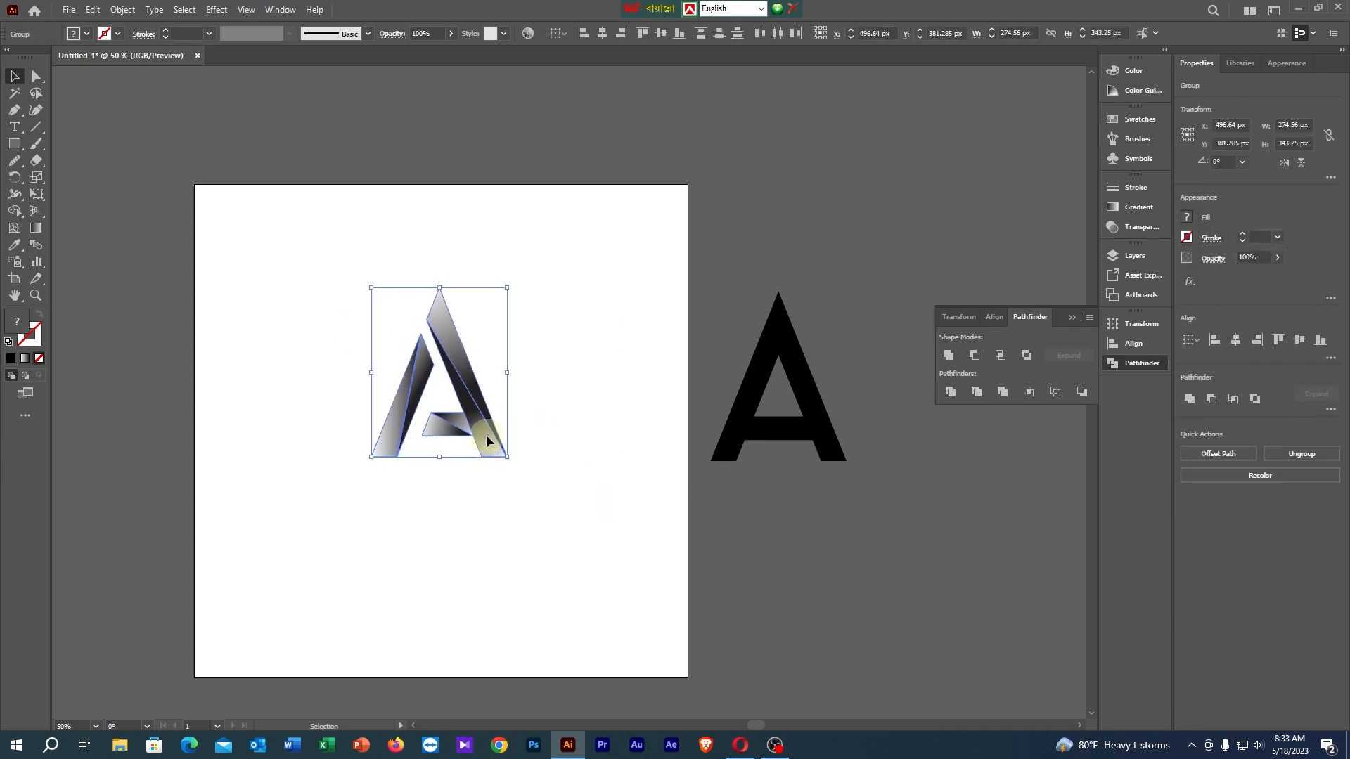
{"action": "left_click_drag", "start_coordinate": [486, 434], "coordinate": [911, 240]}
{"action": "left_click", "coordinate": [868, 320]}
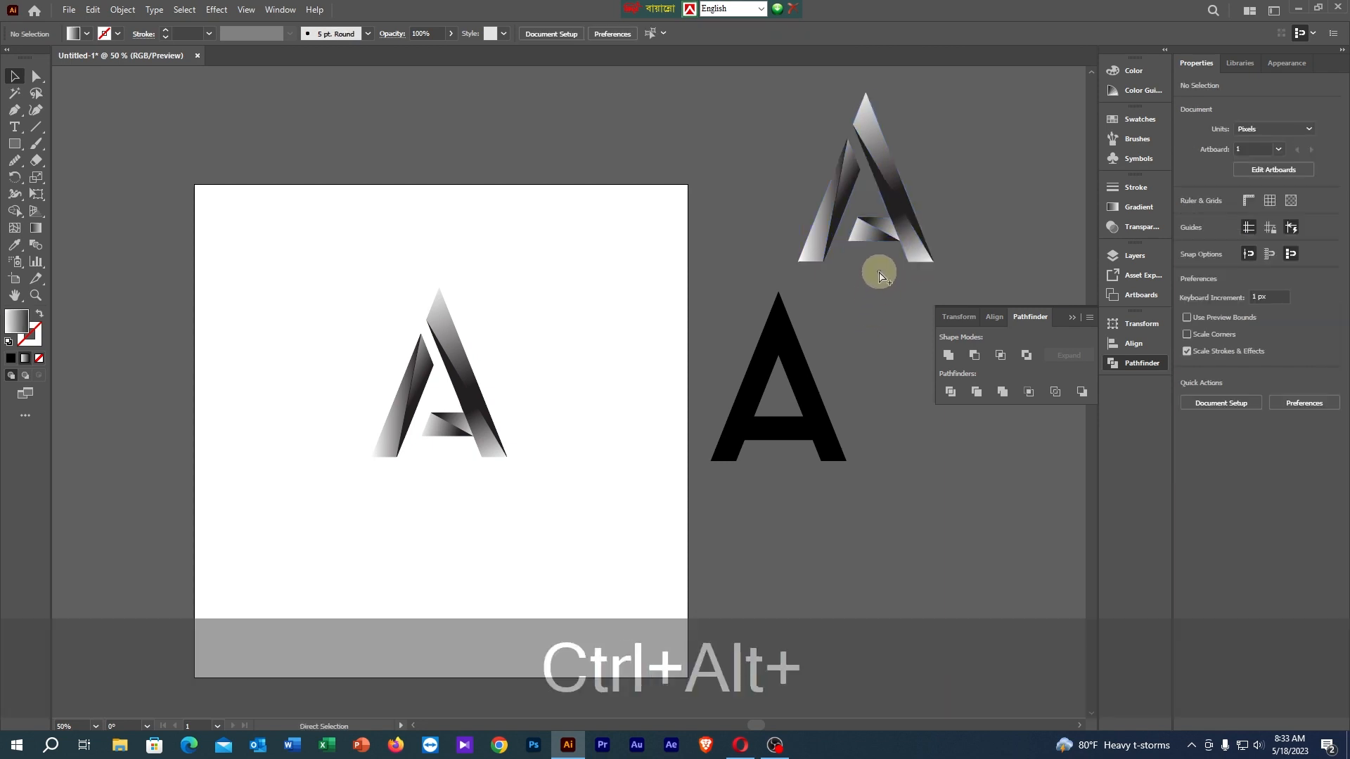
{"action": "scroll", "coordinate": [879, 273], "scroll_direction": "up", "scroll_amount": 2}
{"action": "left_click_drag", "start_coordinate": [1002, 126], "coordinate": [866, 279]}
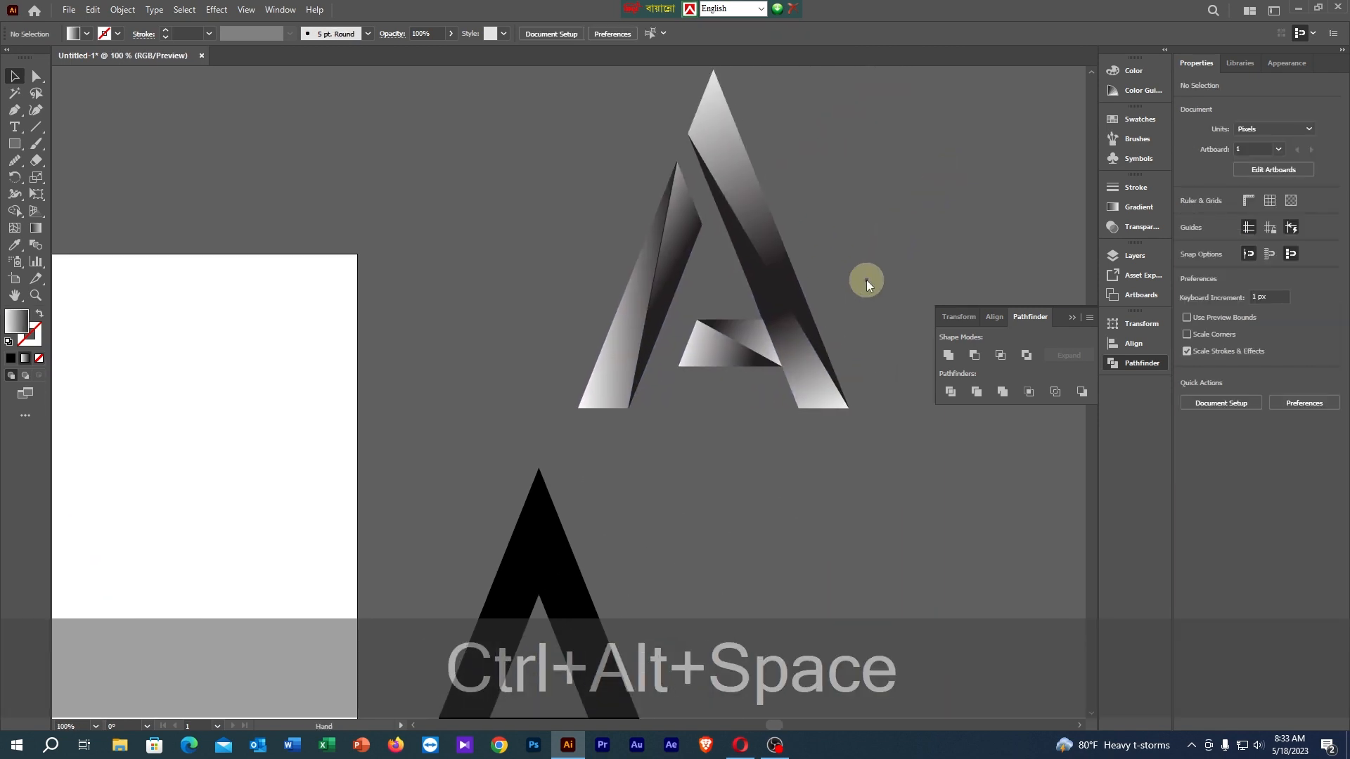
{"action": "scroll", "coordinate": [862, 274], "scroll_direction": "down", "scroll_amount": 2}
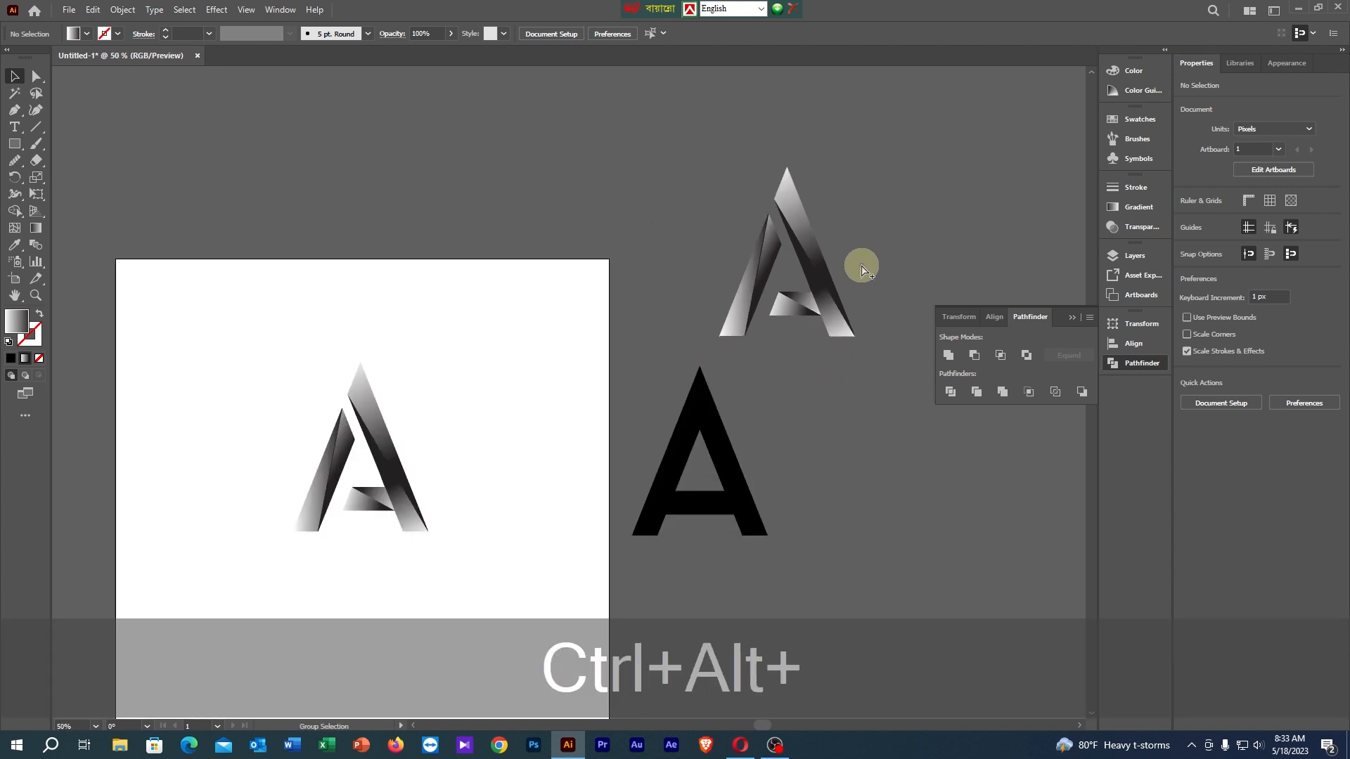
{"action": "left_click", "coordinate": [414, 480]}
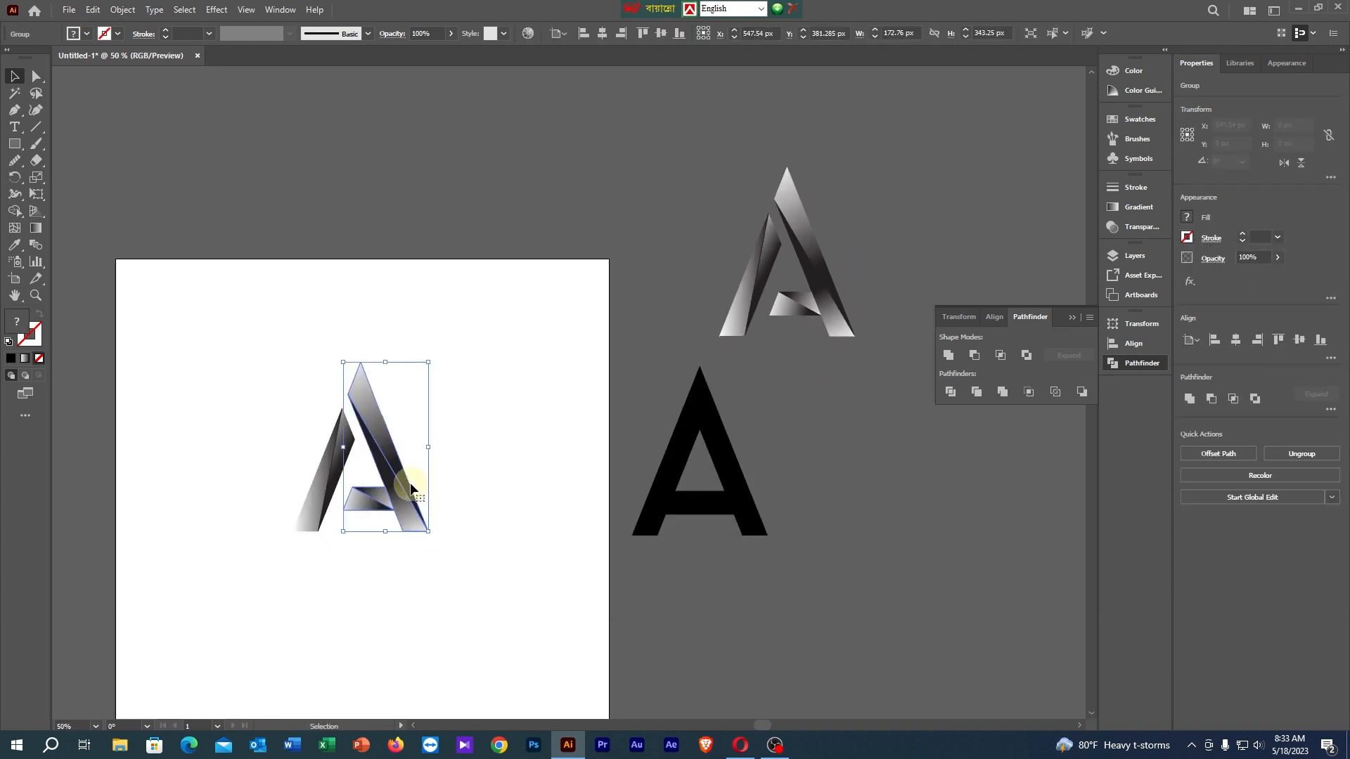
{"action": "left_click", "coordinate": [488, 440]}
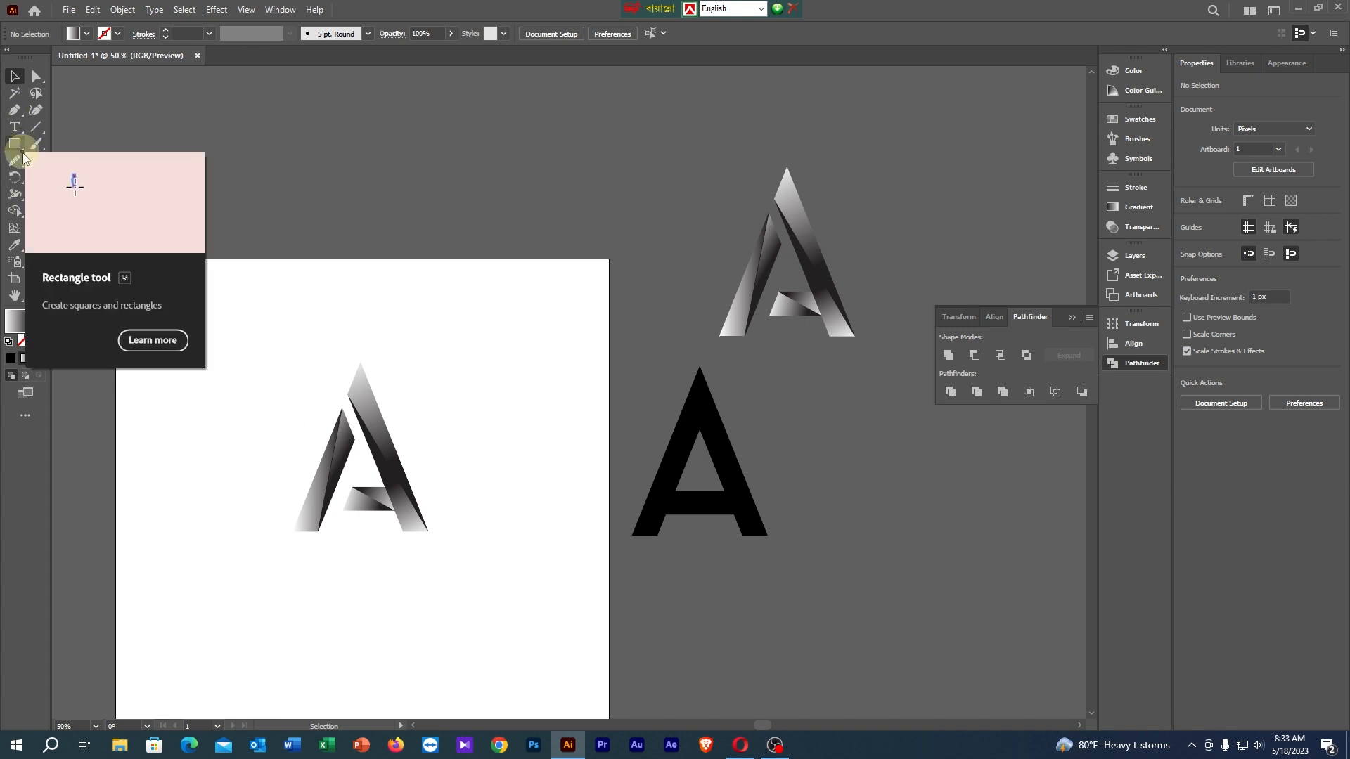
{"action": "key", "text": "l"}
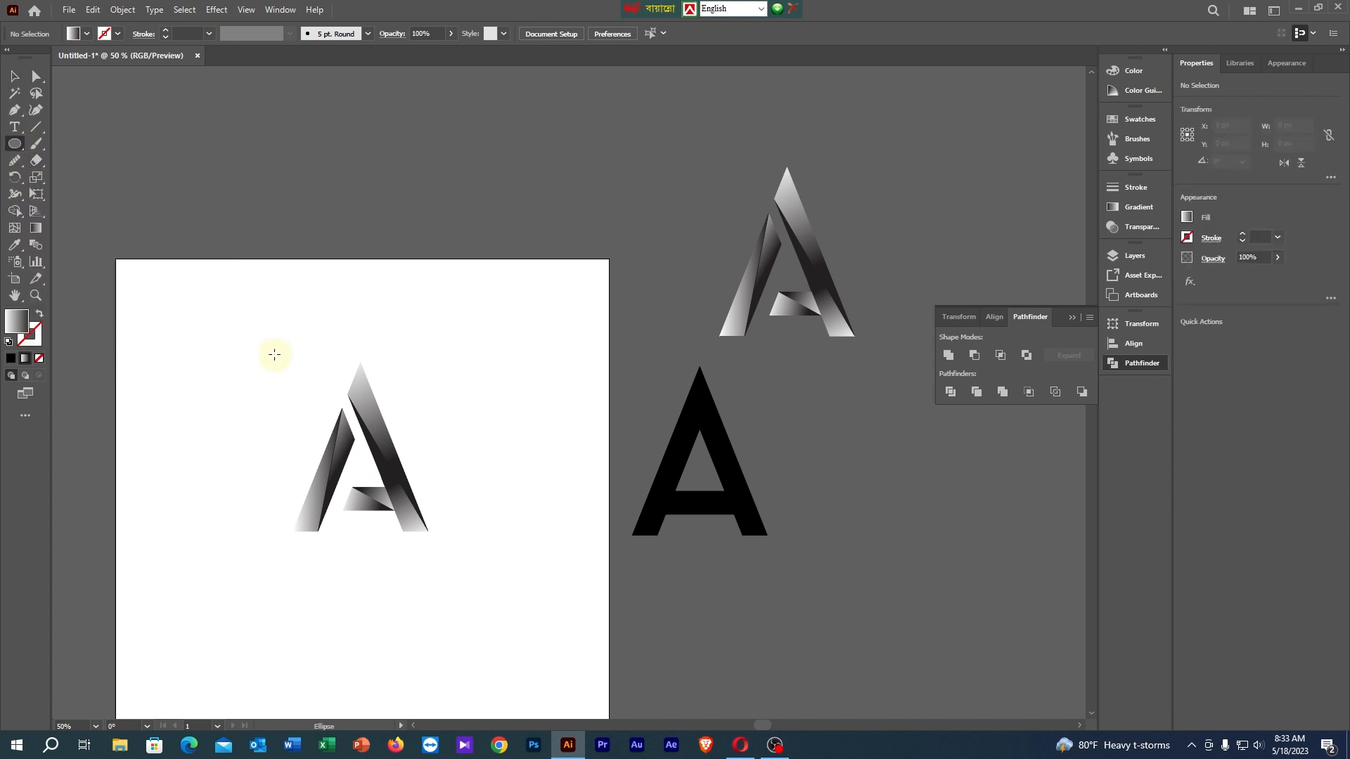
{"action": "left_click_drag", "start_coordinate": [274, 354], "coordinate": [458, 575]}
{"action": "left_click", "coordinate": [14, 76]}
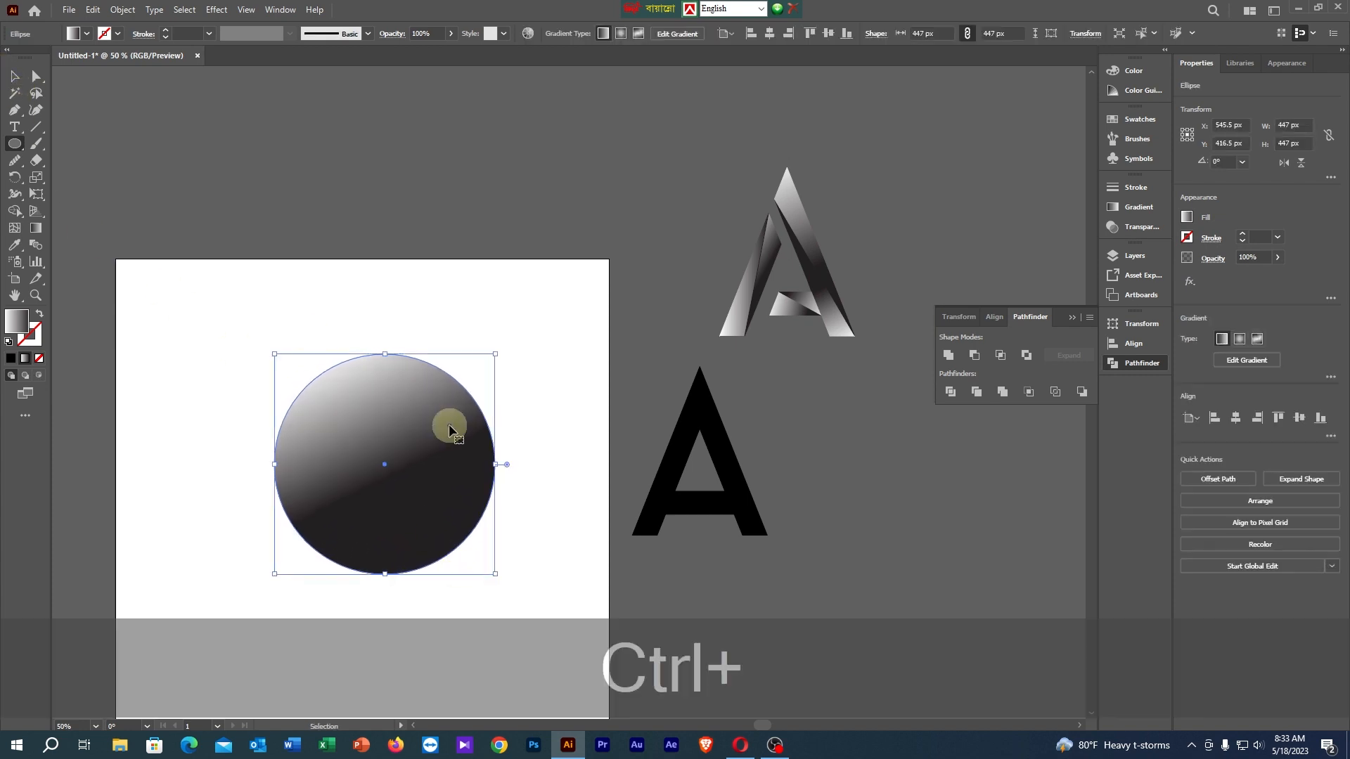
{"action": "key", "text": "ctrl+z"}
Group all pieces of the gradient letter A on the artboard.
{"action": "left_click_drag", "start_coordinate": [235, 341], "coordinate": [490, 559]}
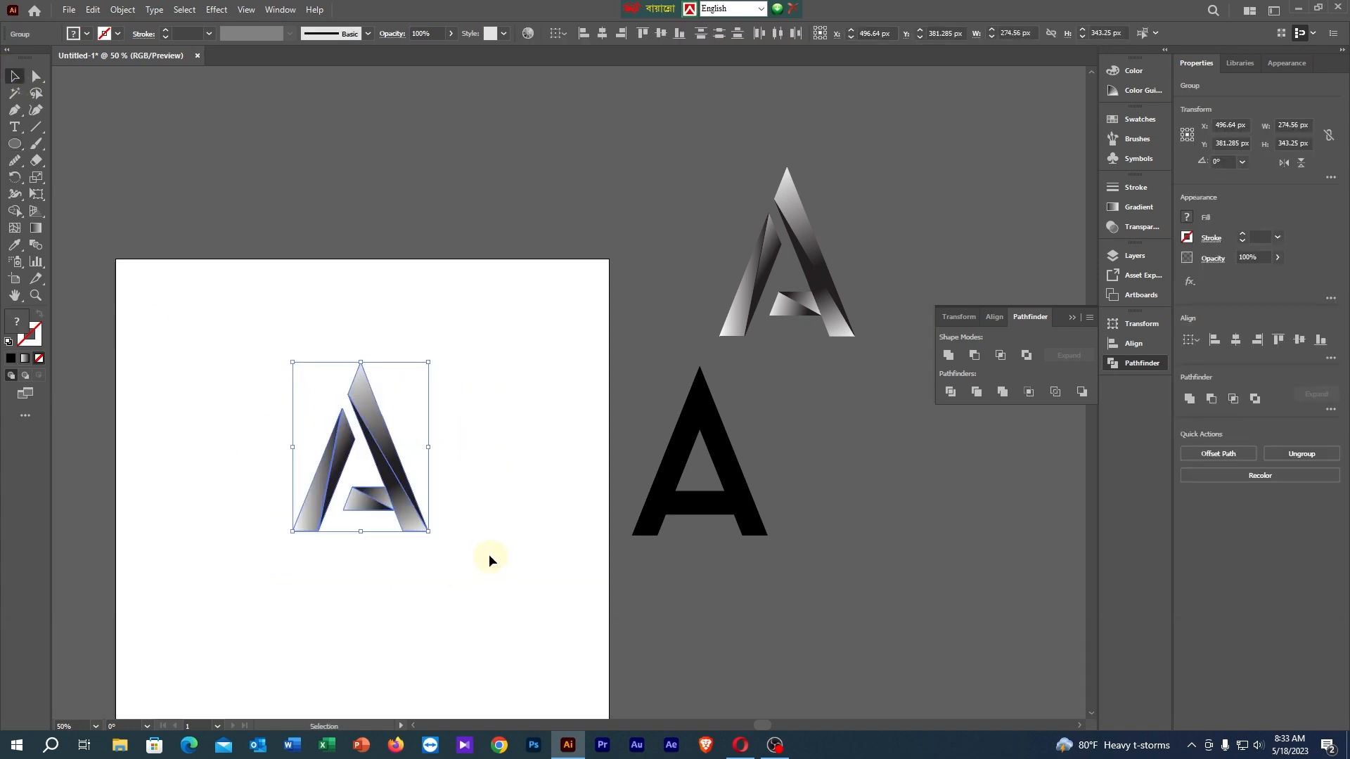
{"action": "key", "text": "ctrl+g"}
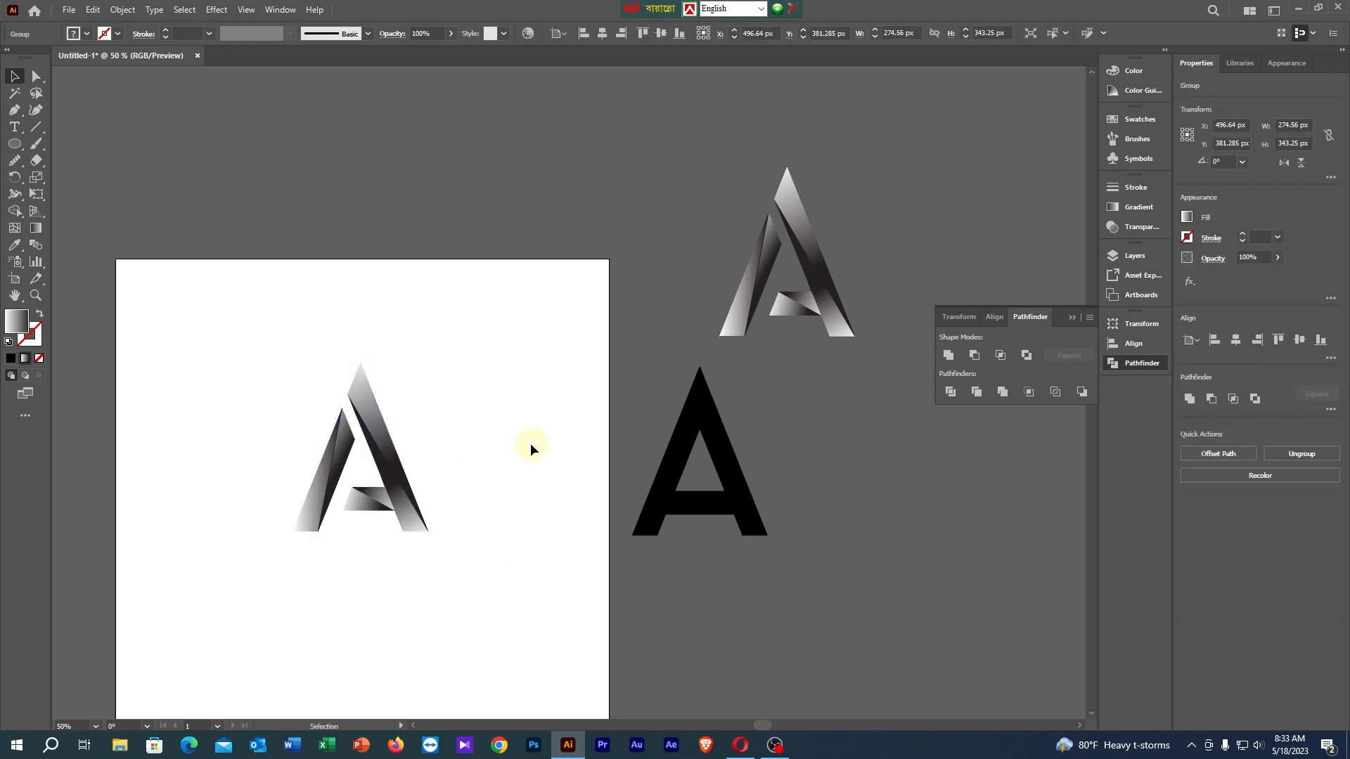
{"action": "left_click", "coordinate": [529, 443]}
Draw a circle about 413 px wide around the artboard's A, with no fill and a 3 pt gradient stroke.
{"action": "key", "text": "l"}
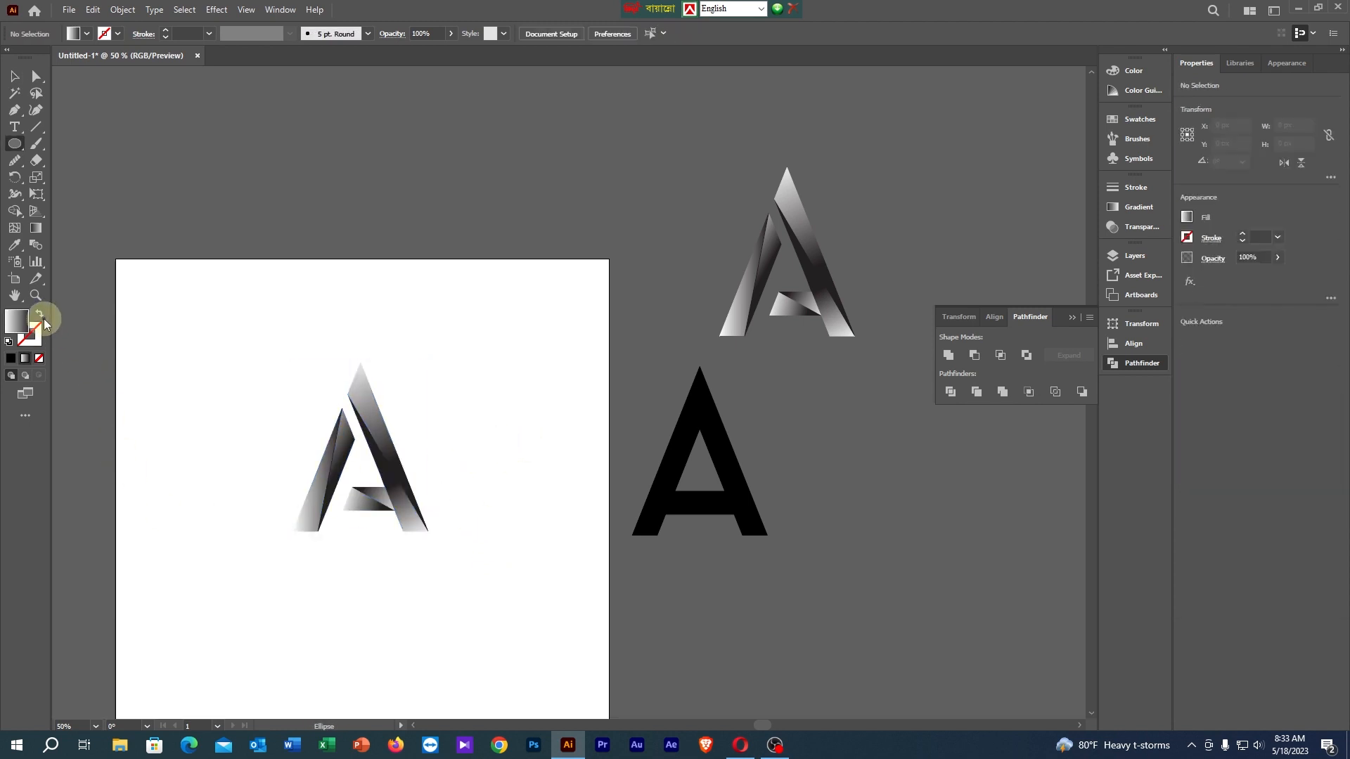
{"action": "left_click", "coordinate": [38, 315]}
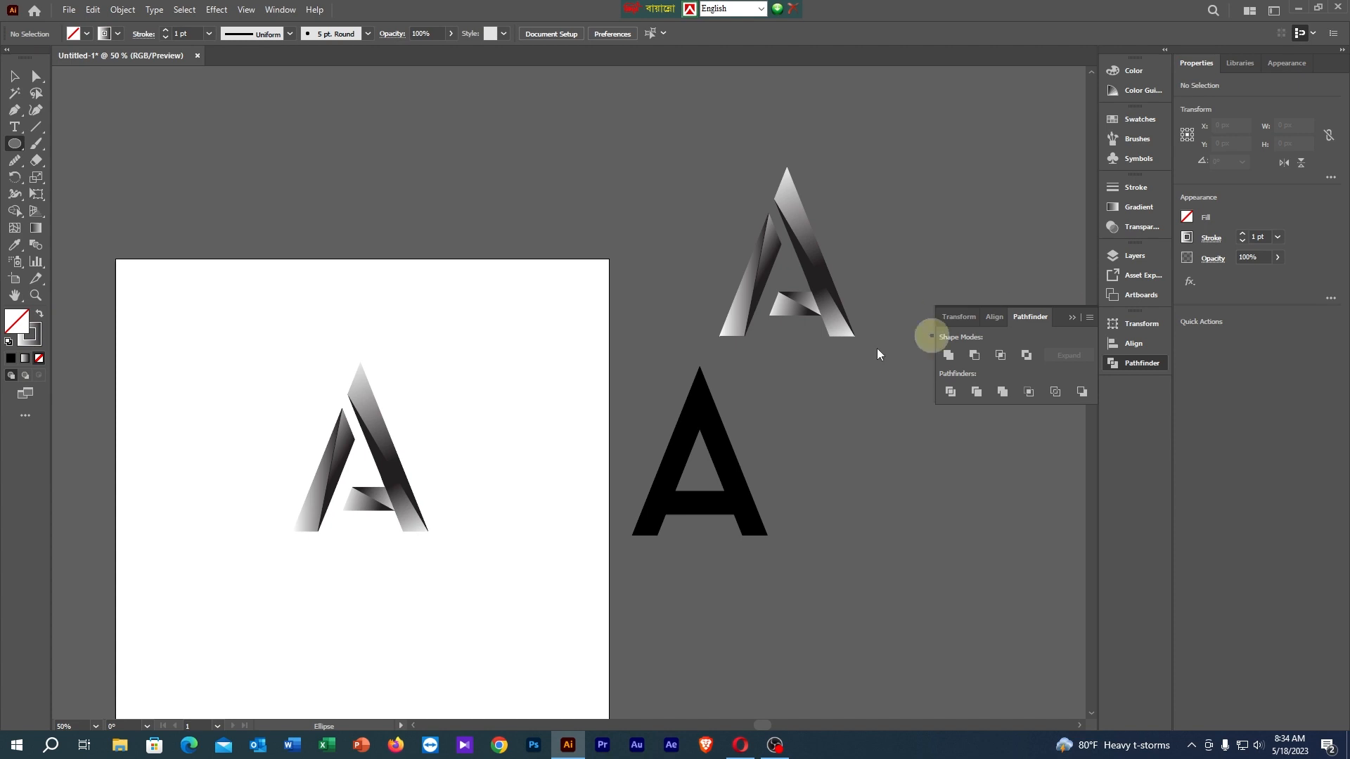
{"action": "left_click_drag", "start_coordinate": [267, 359], "coordinate": [471, 562]}
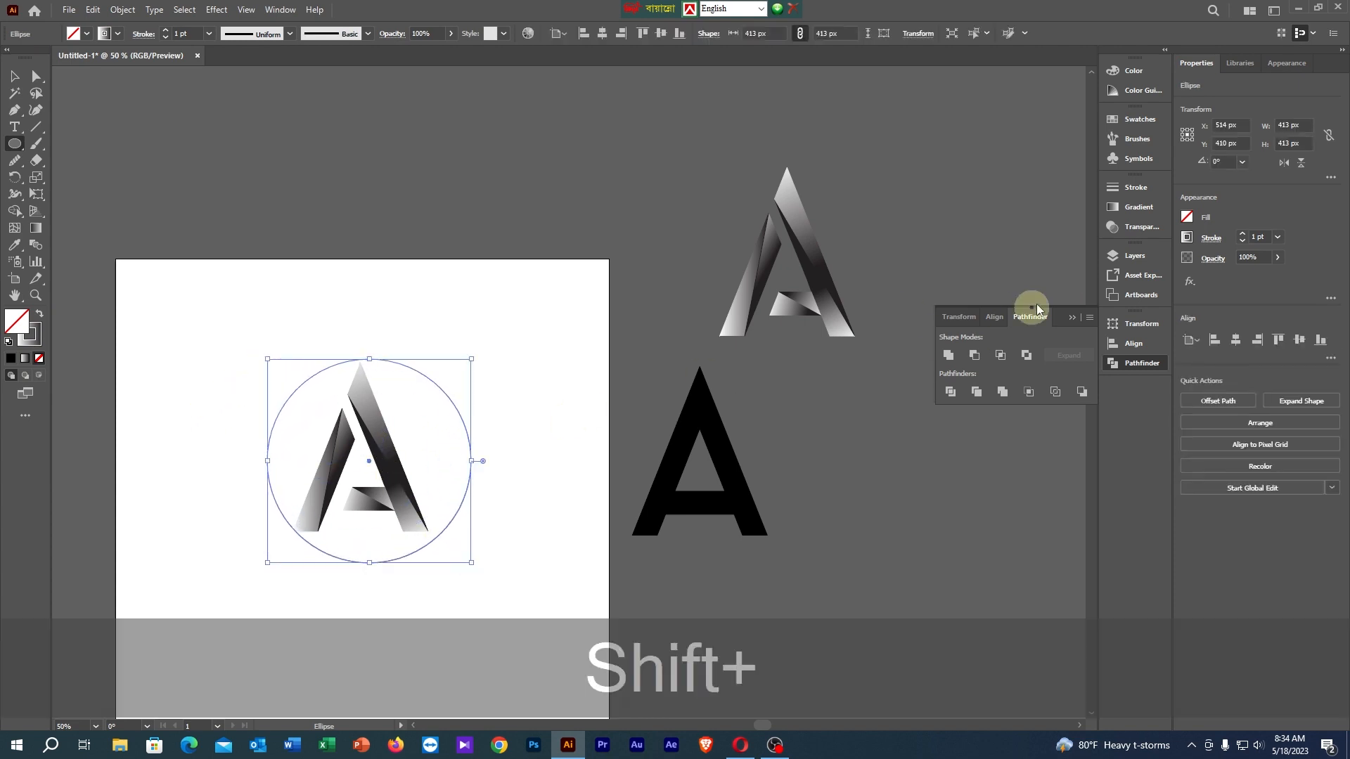
{"action": "left_click", "coordinate": [1242, 234]}
{"action": "left_click", "coordinate": [1242, 233]}
{"action": "left_click", "coordinate": [15, 76]}
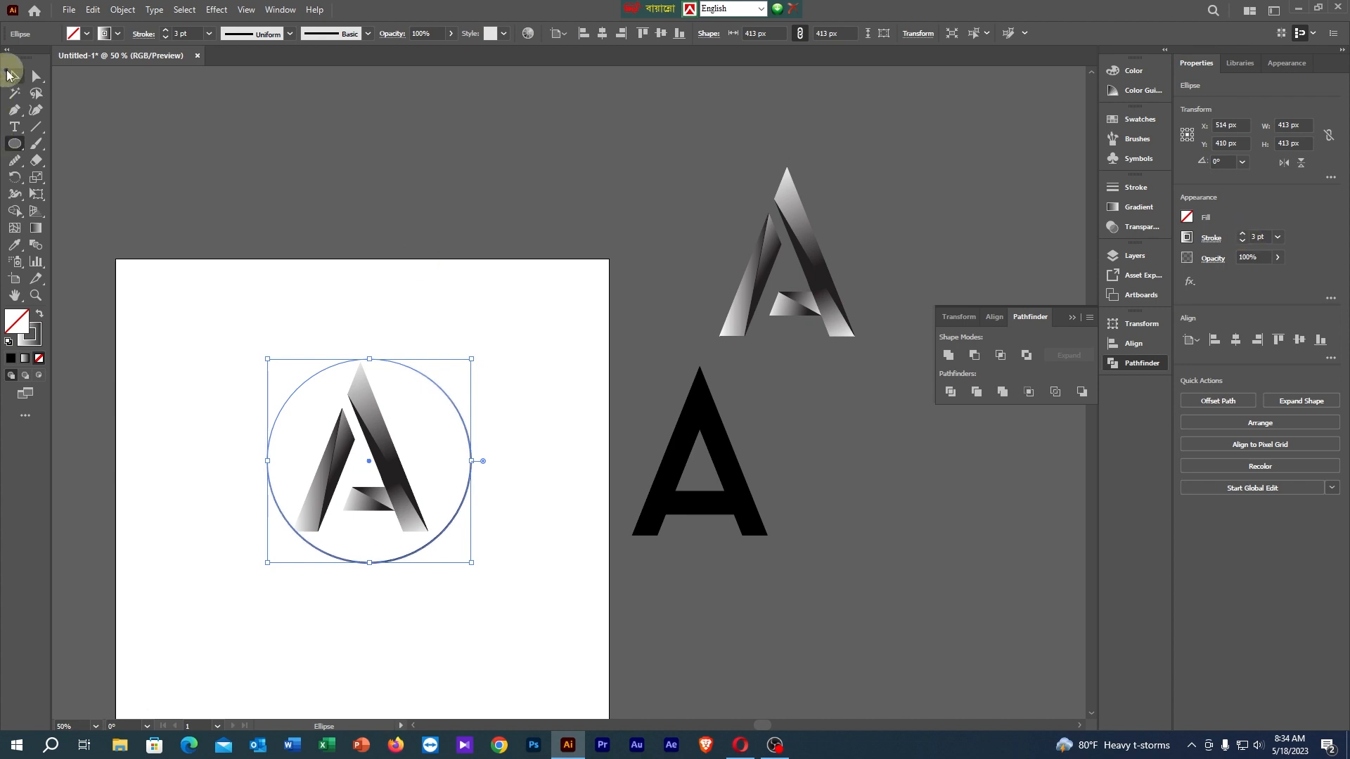
{"action": "left_click", "coordinate": [538, 296]}
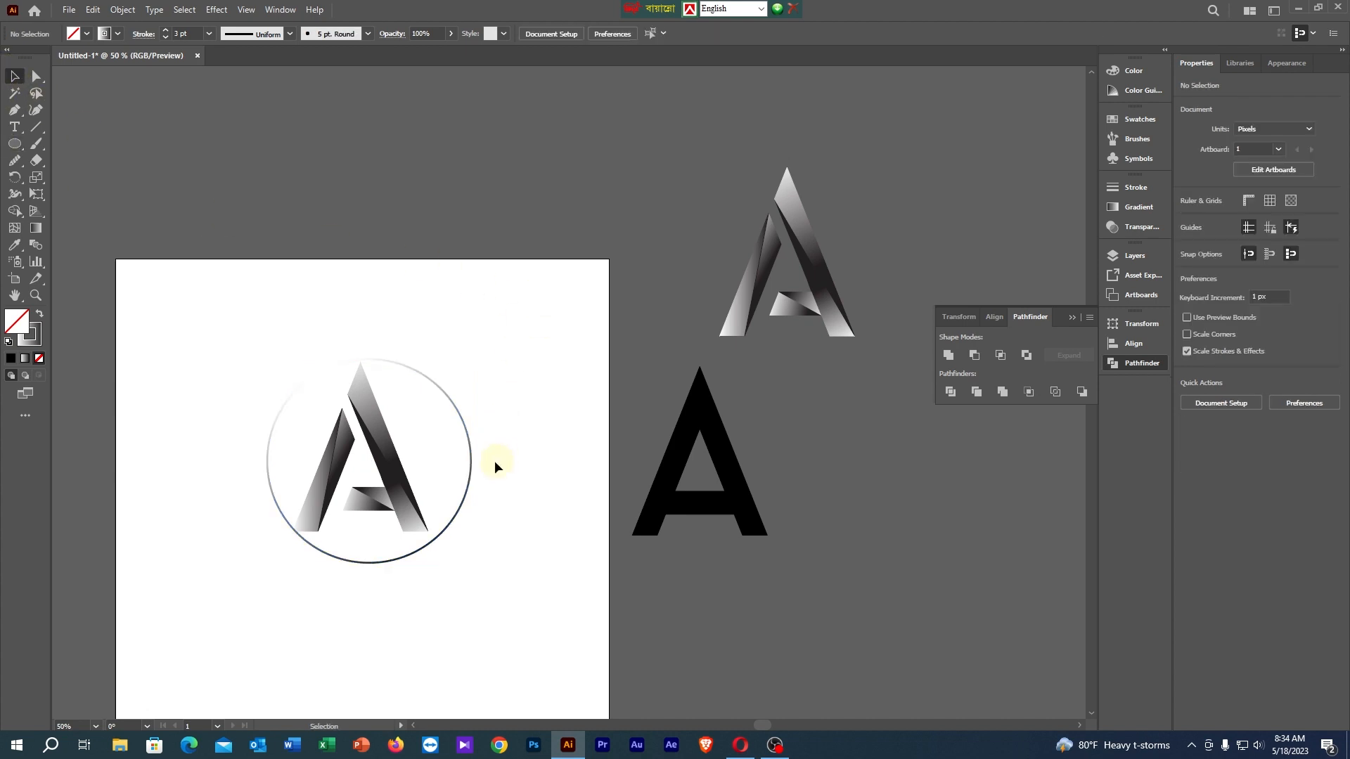
Move the circle slightly so it surrounds the A evenly, and align both on their horizontal and vertical centers.
{"action": "left_click_drag", "start_coordinate": [469, 476], "coordinate": [459, 475]}
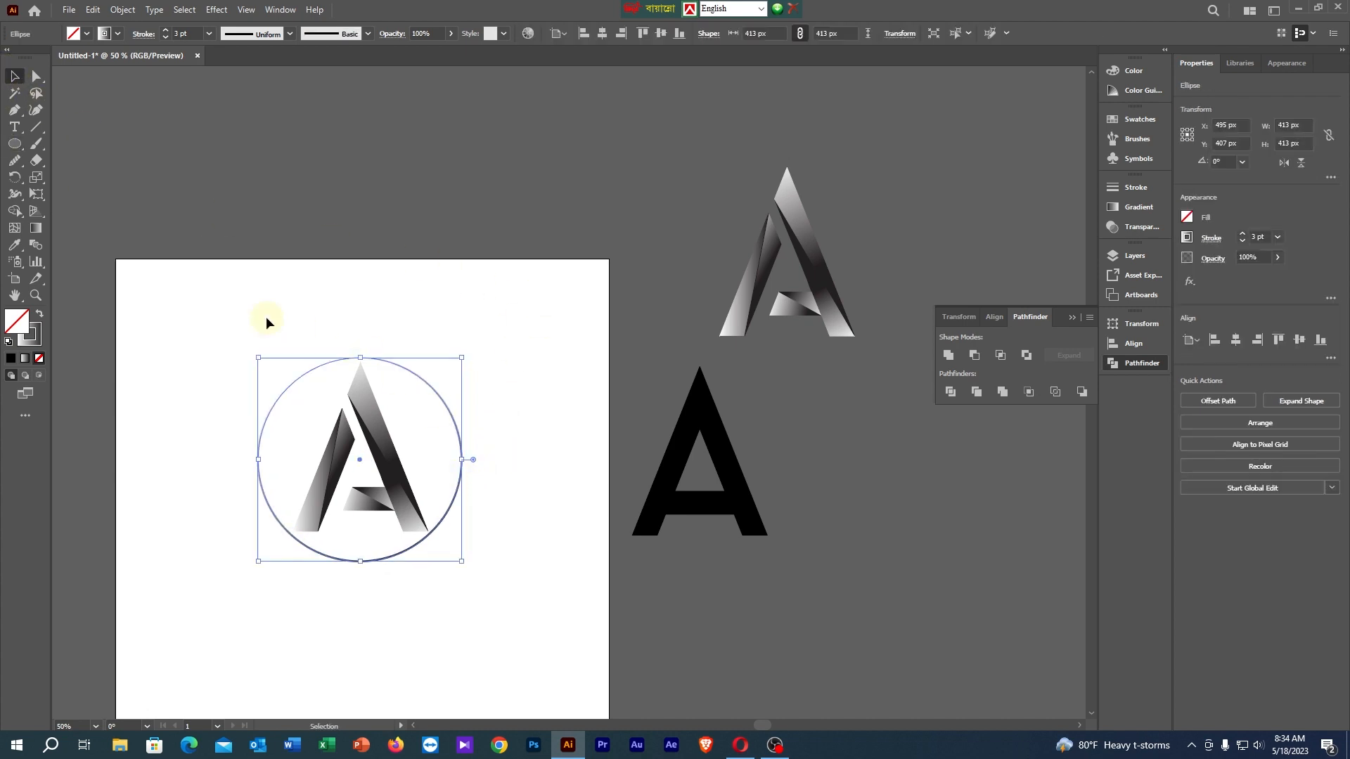
{"action": "left_click_drag", "start_coordinate": [265, 316], "coordinate": [473, 521]}
{"action": "left_click", "coordinate": [1236, 341]}
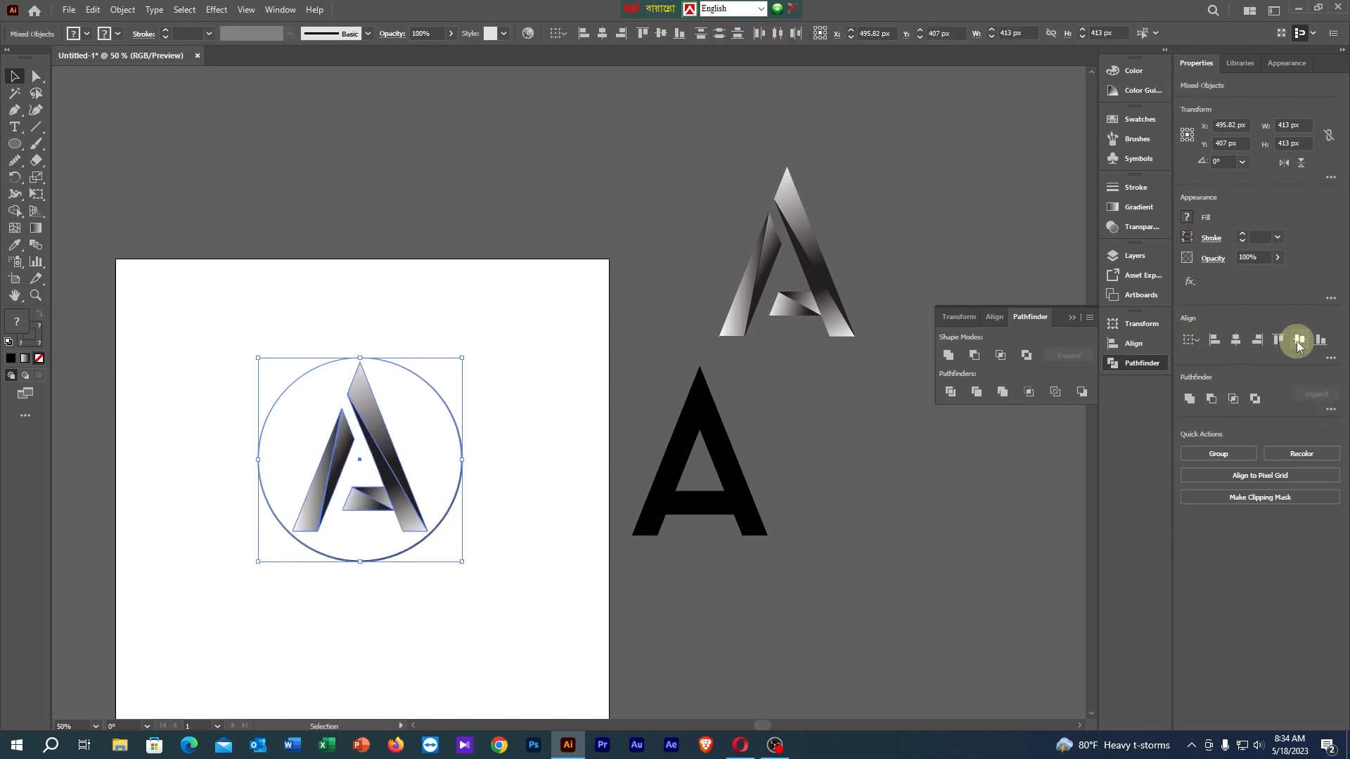
{"action": "left_click", "coordinate": [1299, 339]}
{"action": "left_click", "coordinate": [514, 261]}
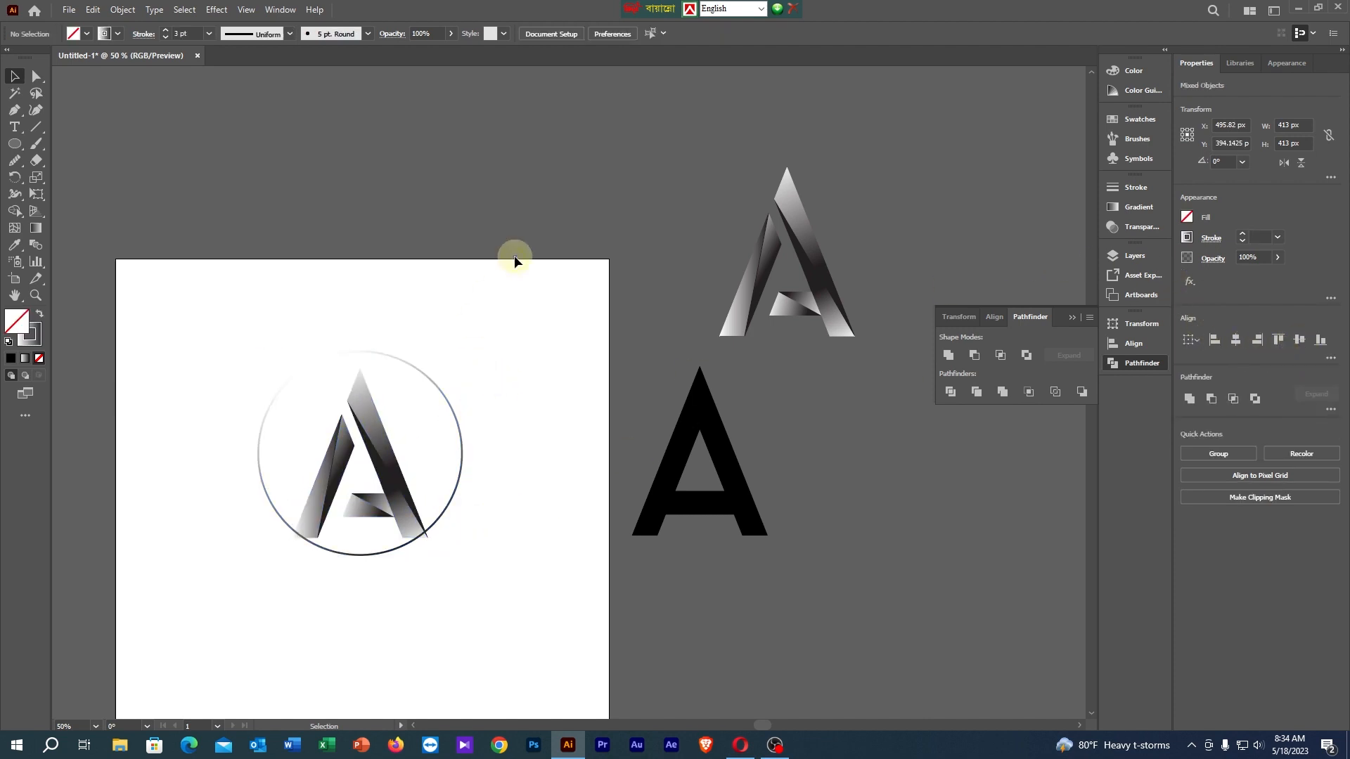
Nudge the grouped A up about 25 px so that its feet sit inside the circle.
{"action": "left_click", "coordinate": [400, 490]}
{"action": "key", "text": "Up"}
{"action": "key", "text": "Up"}
{"action": "key", "text": "Up"}
{"action": "key", "text": "Up"}
{"action": "key", "text": "Up"}
{"action": "key", "text": "Up"}
{"action": "key", "text": "Up"}
{"action": "key", "text": "Up"}
{"action": "key", "text": "Up"}
{"action": "key", "text": "Up"}
{"action": "key", "text": "Up"}
{"action": "key", "text": "Up"}
{"action": "key", "text": "Up"}
{"action": "key", "text": "Up"}
{"action": "key", "text": "Up"}
{"action": "key", "text": "Up"}
{"action": "key", "text": "Up"}
{"action": "key", "text": "Up"}
{"action": "key", "text": "Up"}
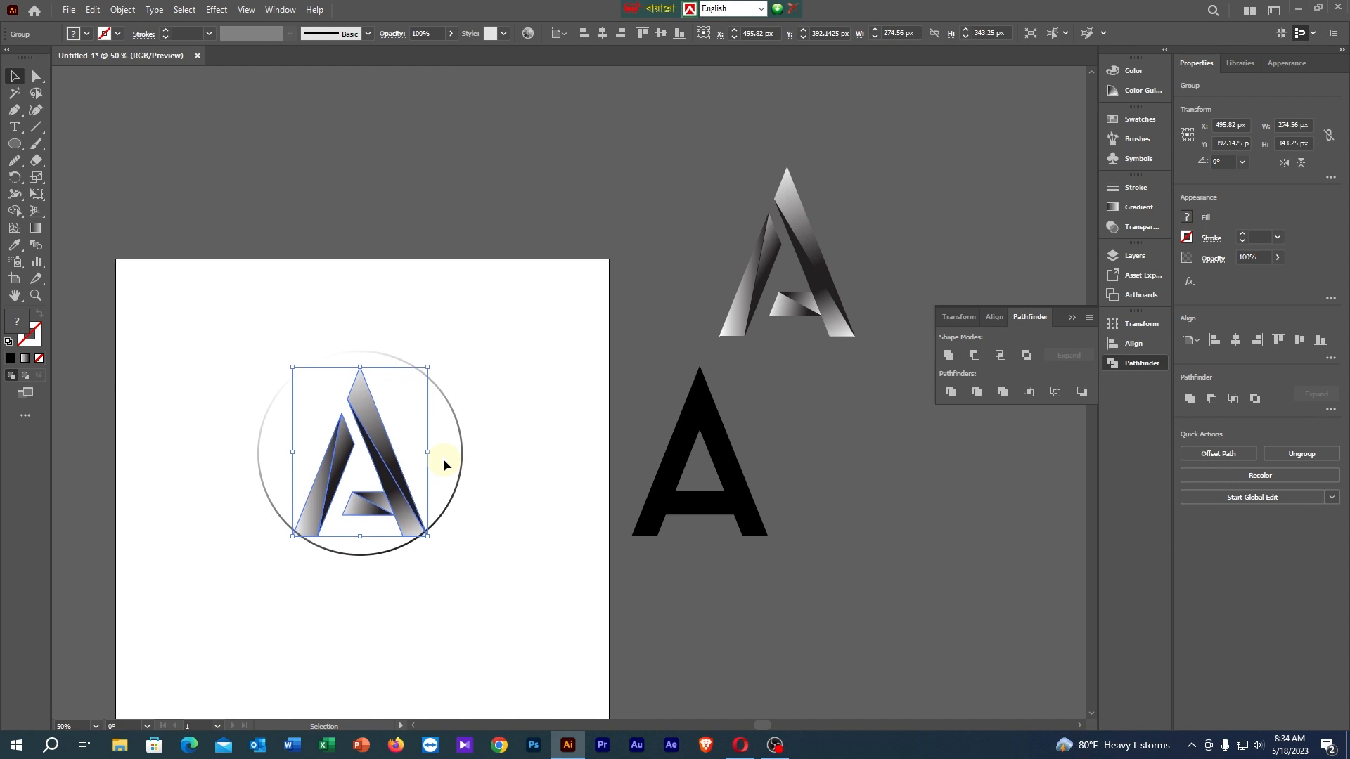
{"action": "key", "text": "Up"}
{"action": "key", "text": "Up"}
{"action": "key", "text": "Up"}
{"action": "key", "text": "Up"}
{"action": "key", "text": "Up"}
{"action": "key", "text": "Up"}
{"action": "key", "text": "Up"}
{"action": "key", "text": "Up"}
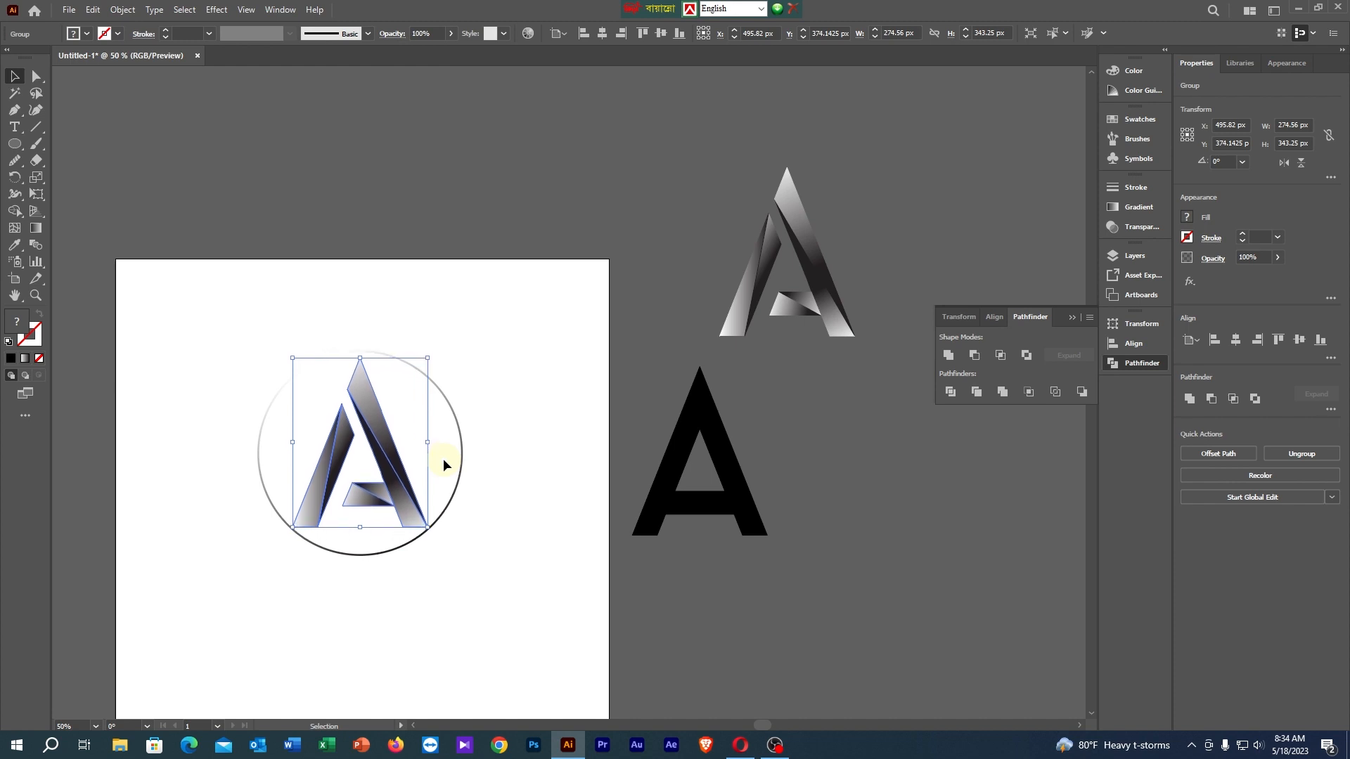
{"action": "left_click", "coordinate": [538, 403]}
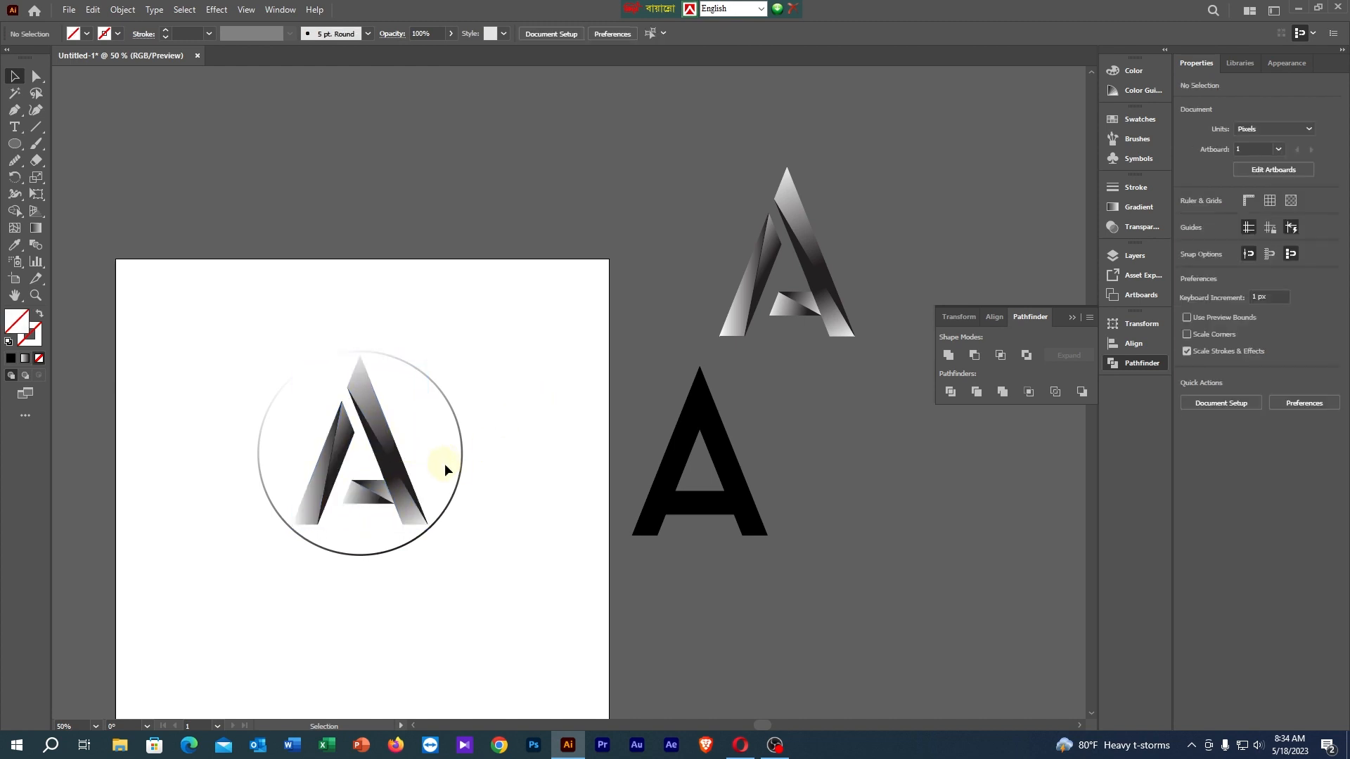
Cut the circle with the Scissors tool at its top and left anchor points and delete the upper-left quarter arc.
{"action": "left_click", "coordinate": [461, 475]}
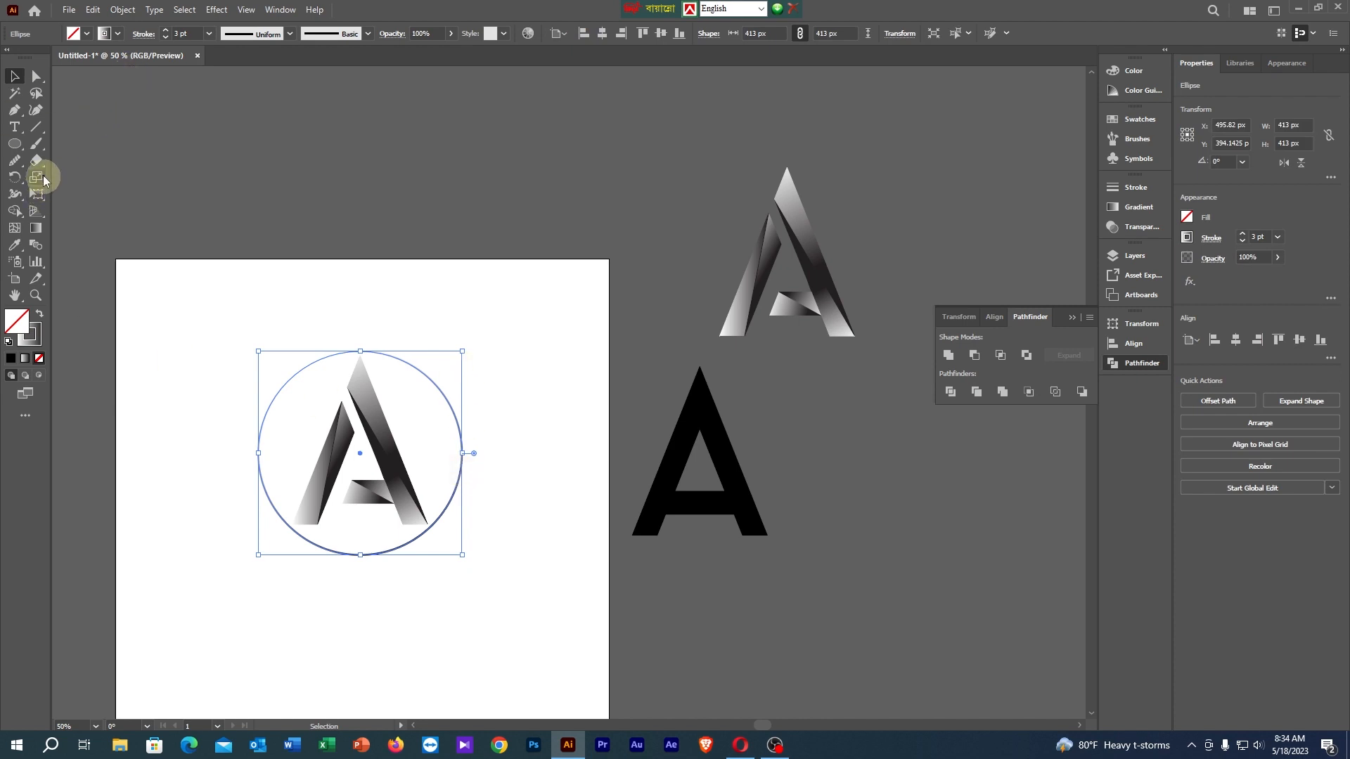
{"action": "left_click_drag", "start_coordinate": [36, 161], "coordinate": [70, 178]}
{"action": "left_click", "coordinate": [69, 178]}
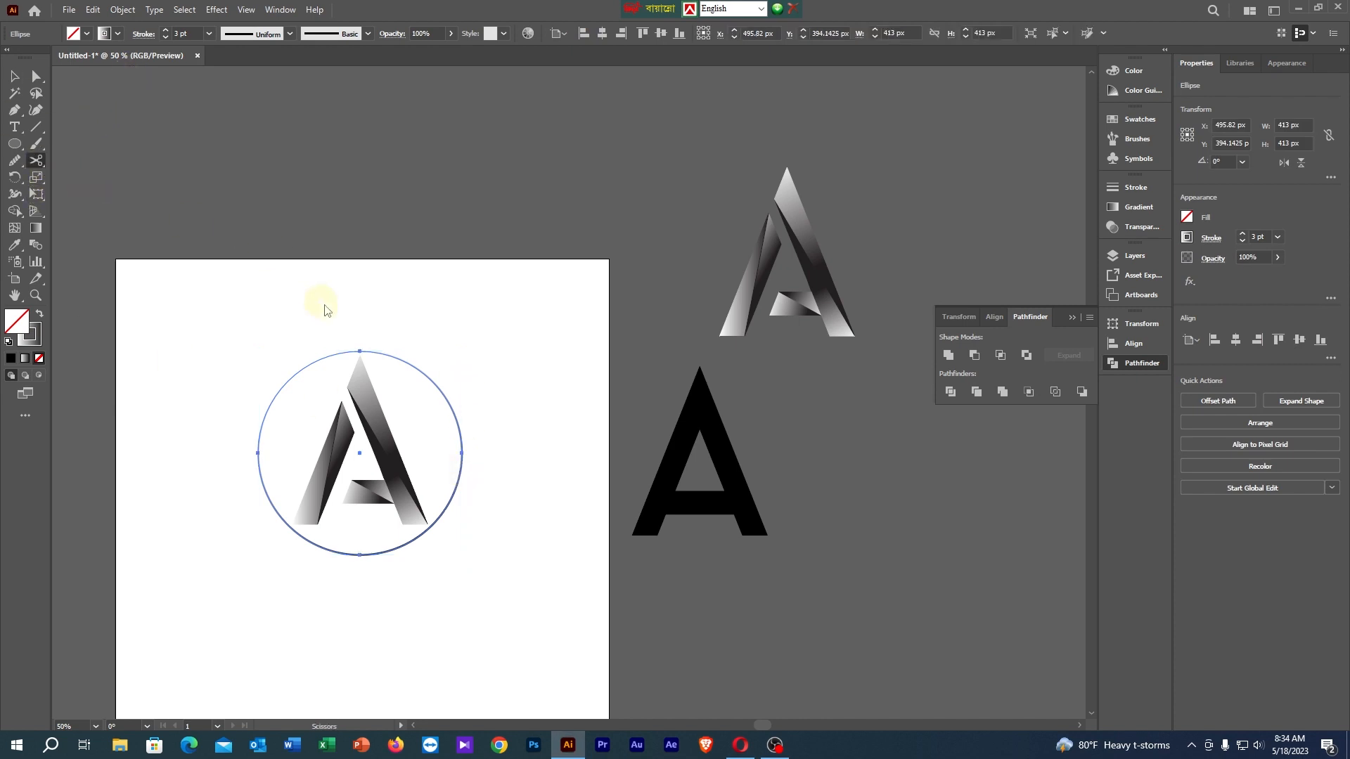
{"action": "left_click", "coordinate": [360, 351]}
{"action": "left_click", "coordinate": [255, 453]}
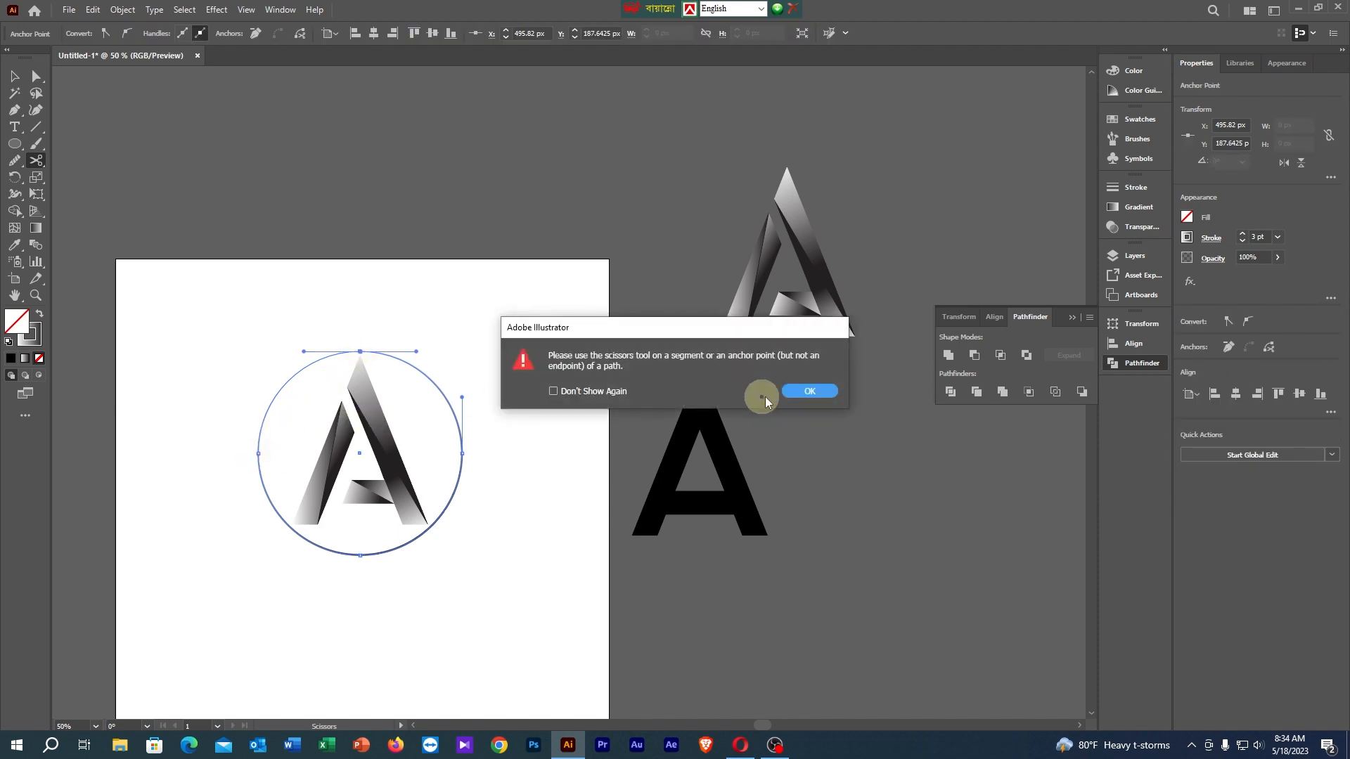
{"action": "left_click", "coordinate": [780, 391]}
{"action": "left_click", "coordinate": [258, 454]}
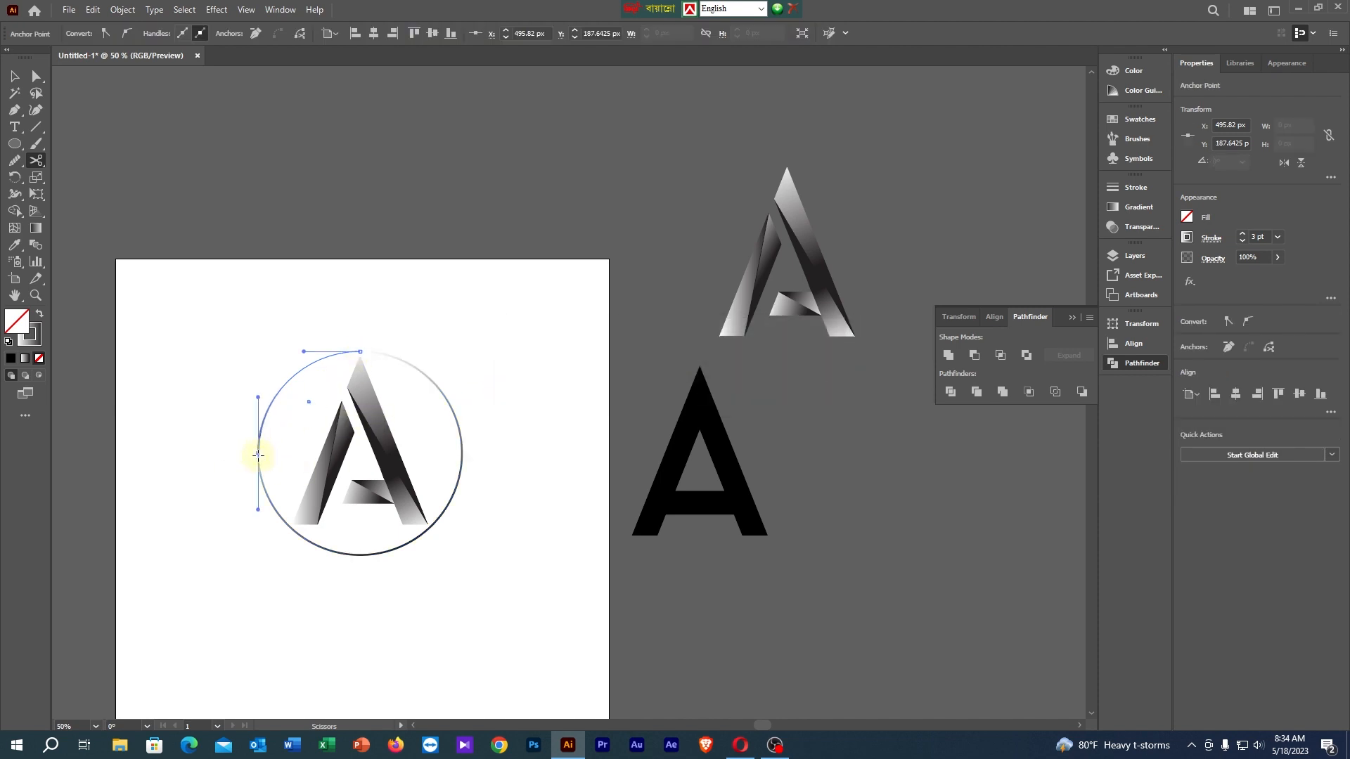
{"action": "key", "text": "v"}
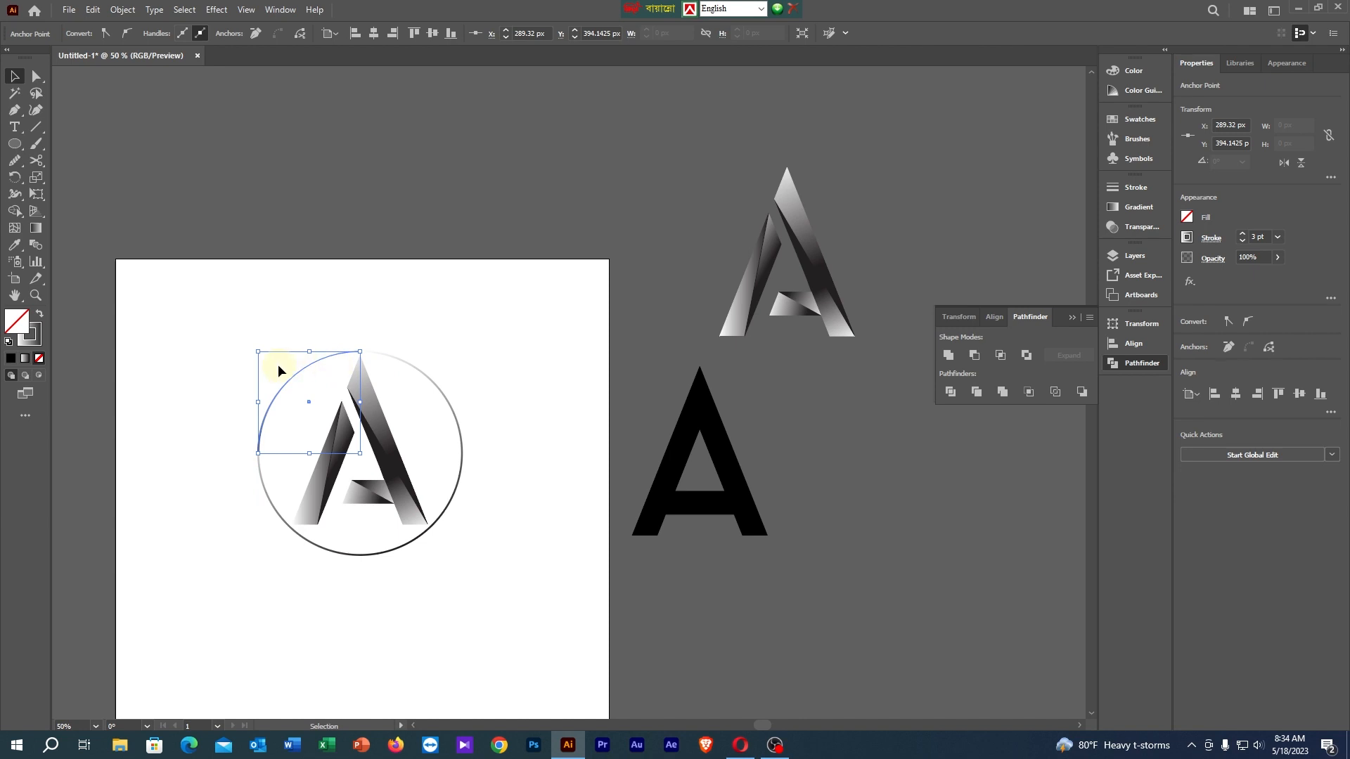
{"action": "key", "text": "Delete"}
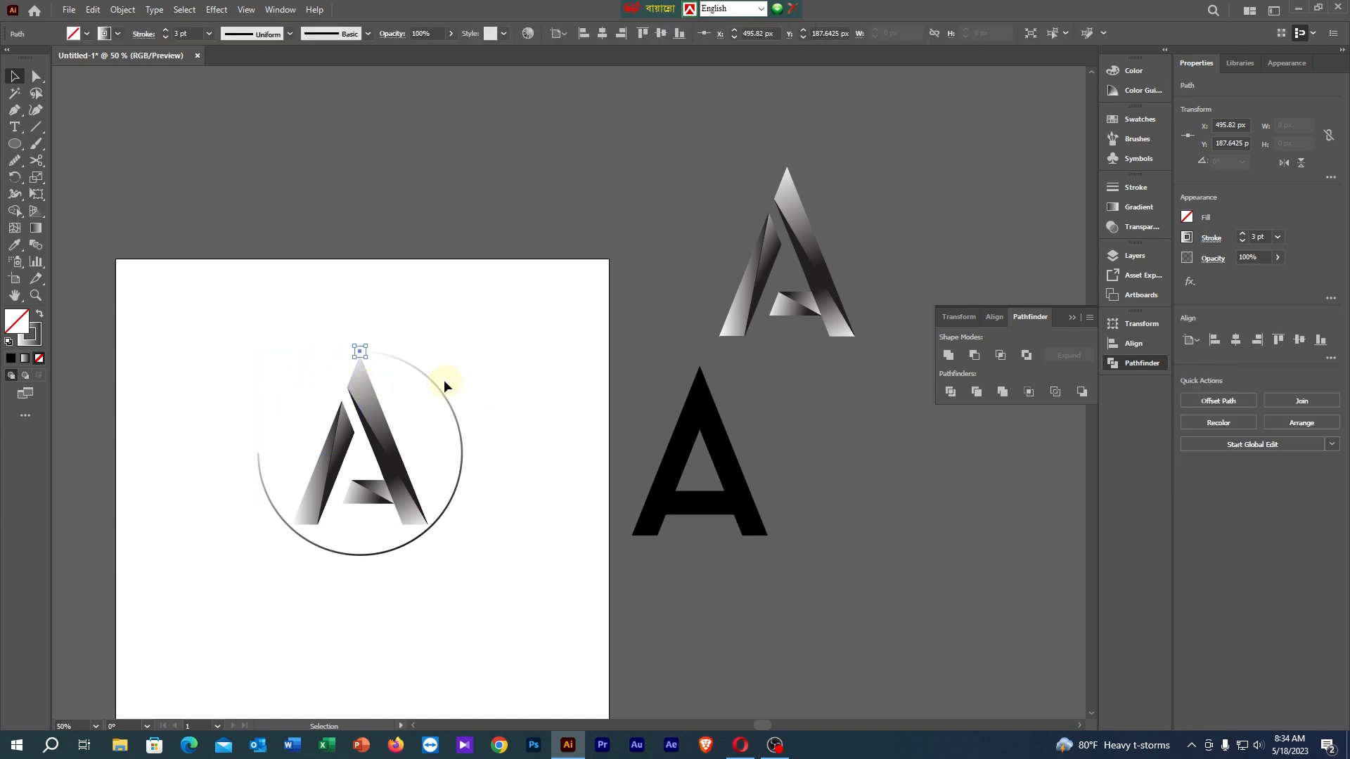
{"action": "key", "text": "Delete"}
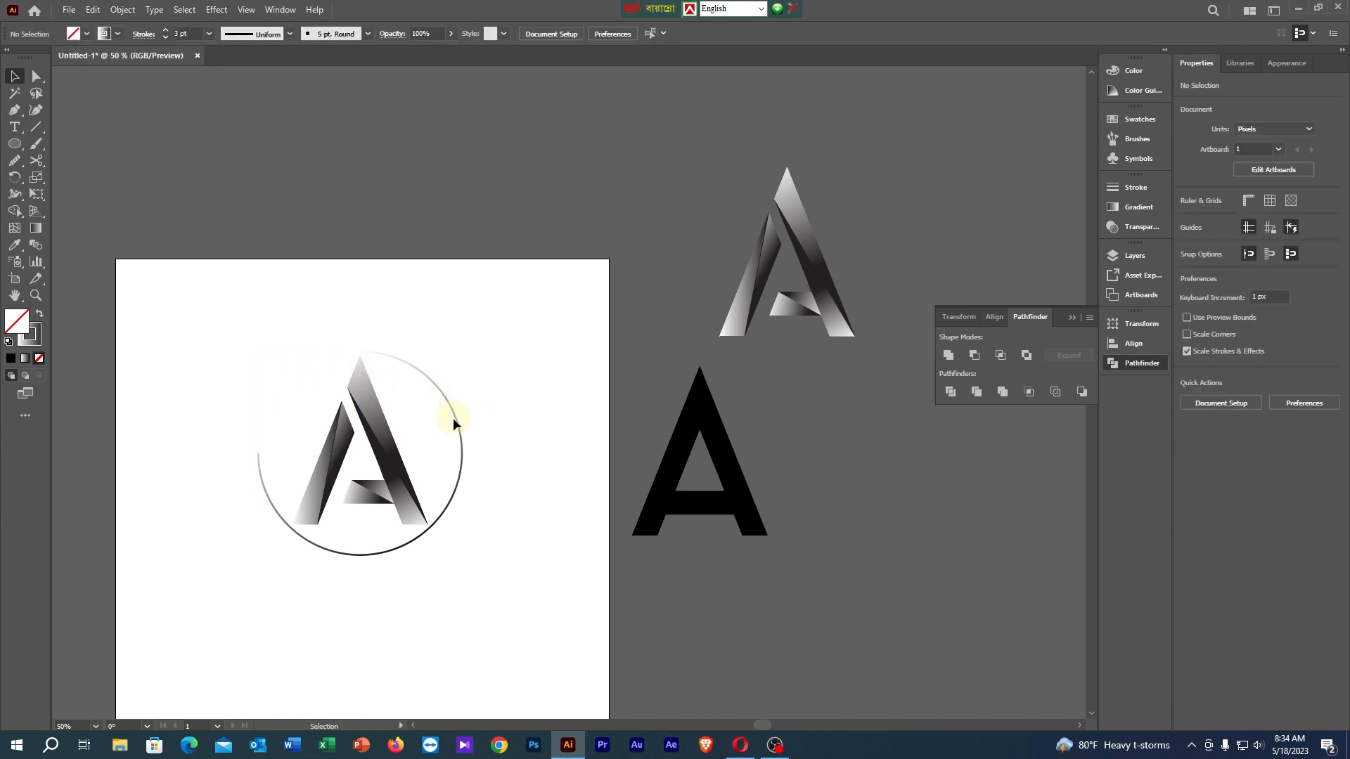
Set the remaining arc's stroke weight to 11 pt.
{"action": "left_click", "coordinate": [416, 540]}
{"action": "left_click", "coordinate": [1243, 235]}
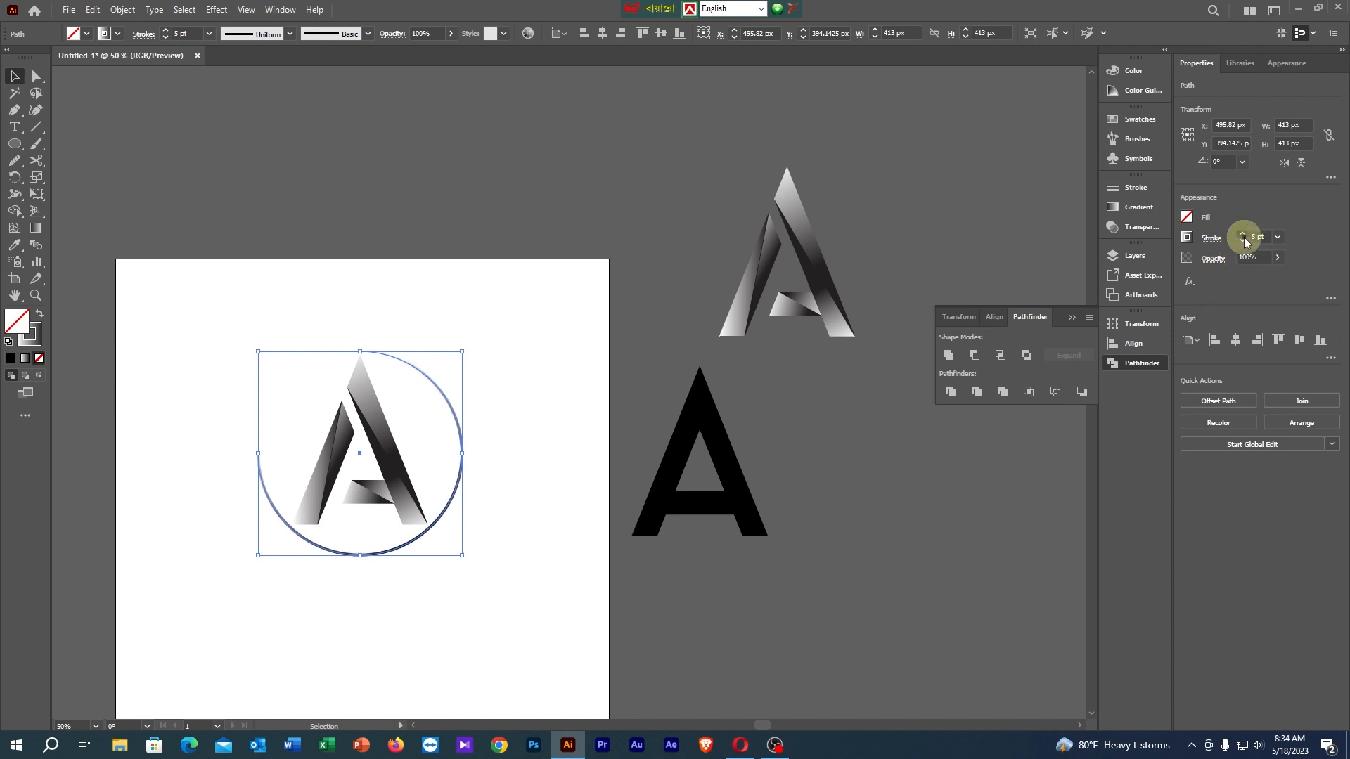
{"action": "left_click", "coordinate": [1242, 235]}
{"action": "left_click", "coordinate": [1243, 235]}
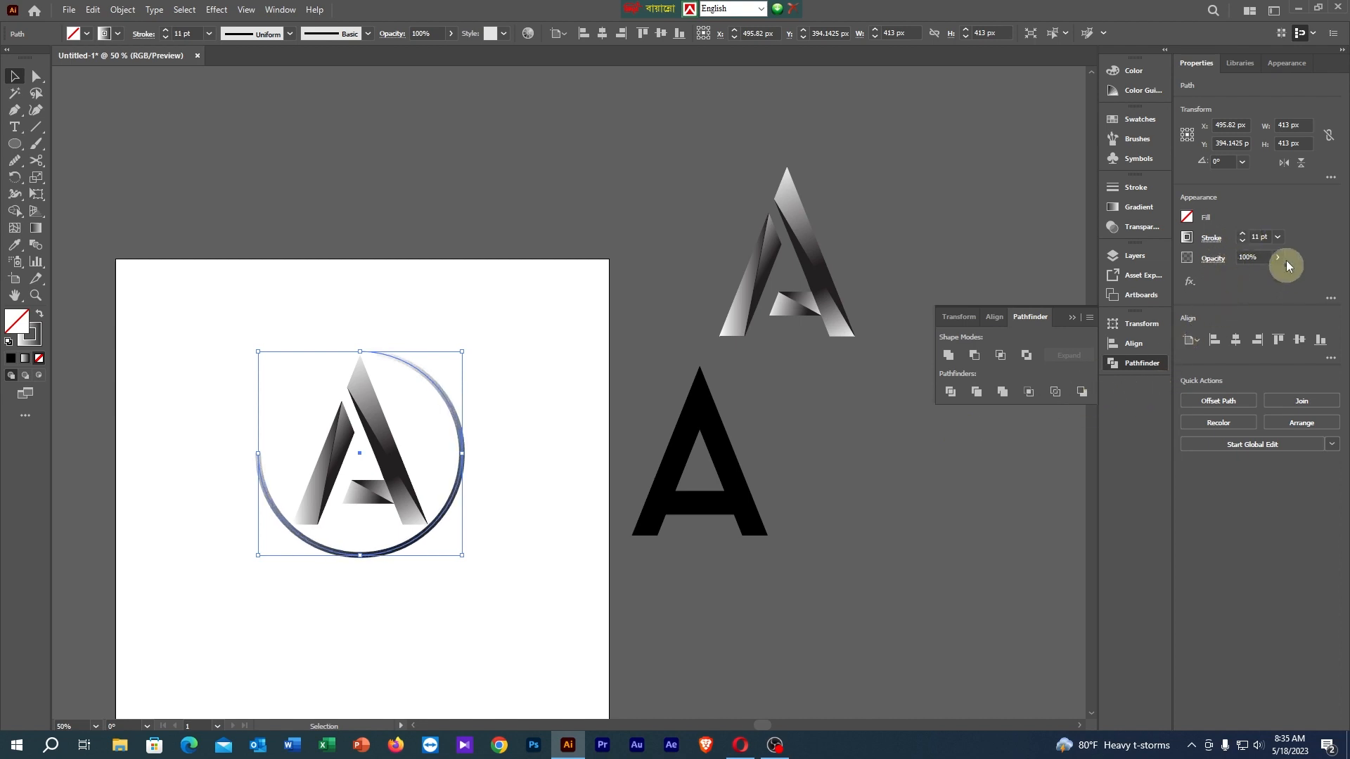
Apply the width profile that tapers from thick at one end to a point at the other to the arc's stroke.
{"action": "left_click", "coordinate": [1211, 239]}
{"action": "left_click", "coordinate": [1180, 456]}
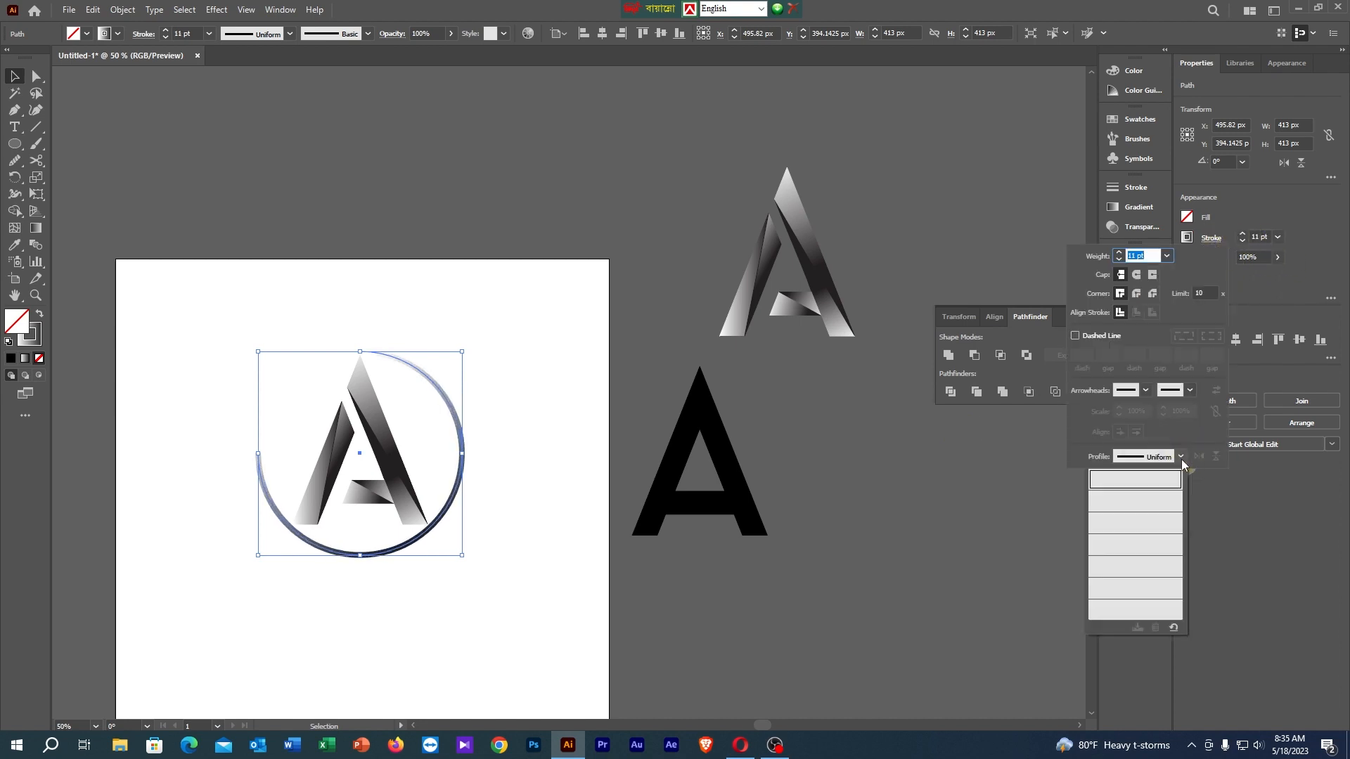
{"action": "left_click", "coordinate": [1124, 562]}
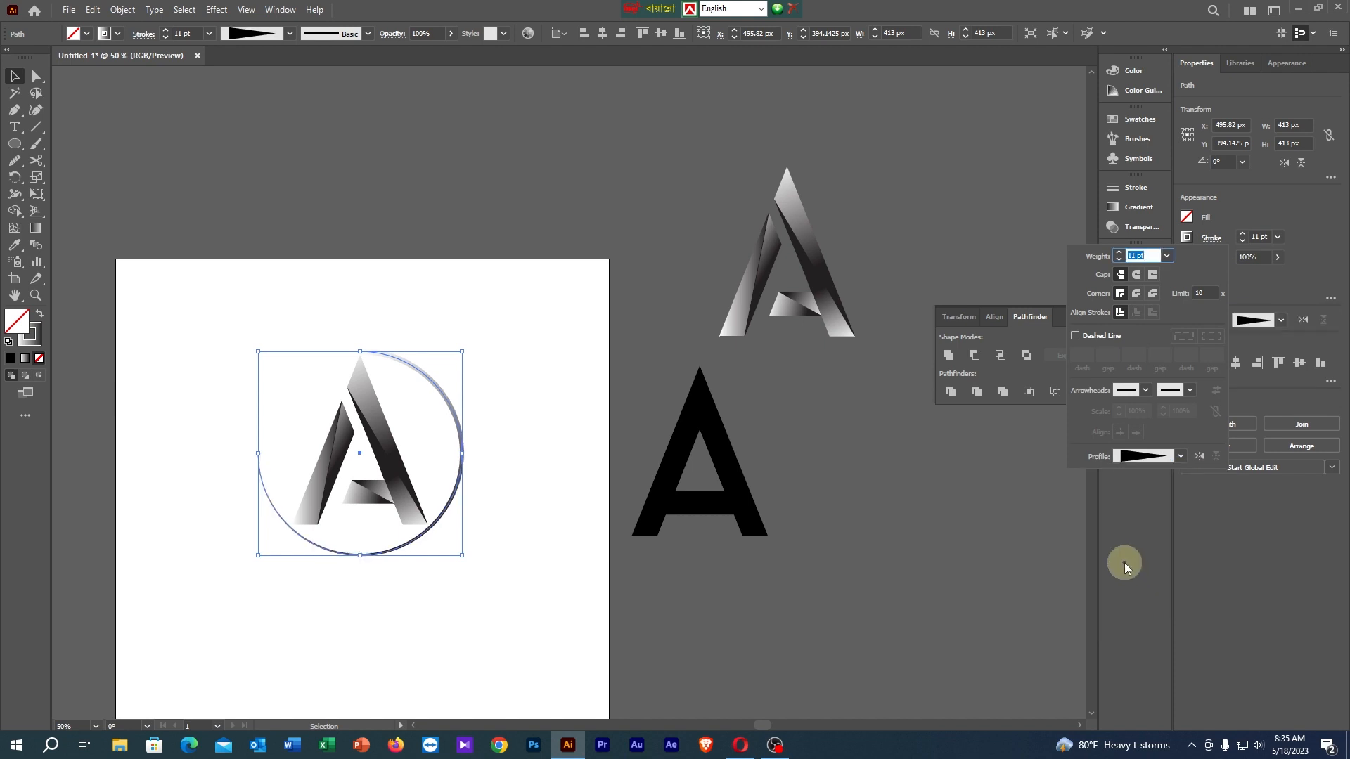
{"action": "left_click", "coordinate": [612, 189]}
{"action": "left_click", "coordinate": [583, 479]}
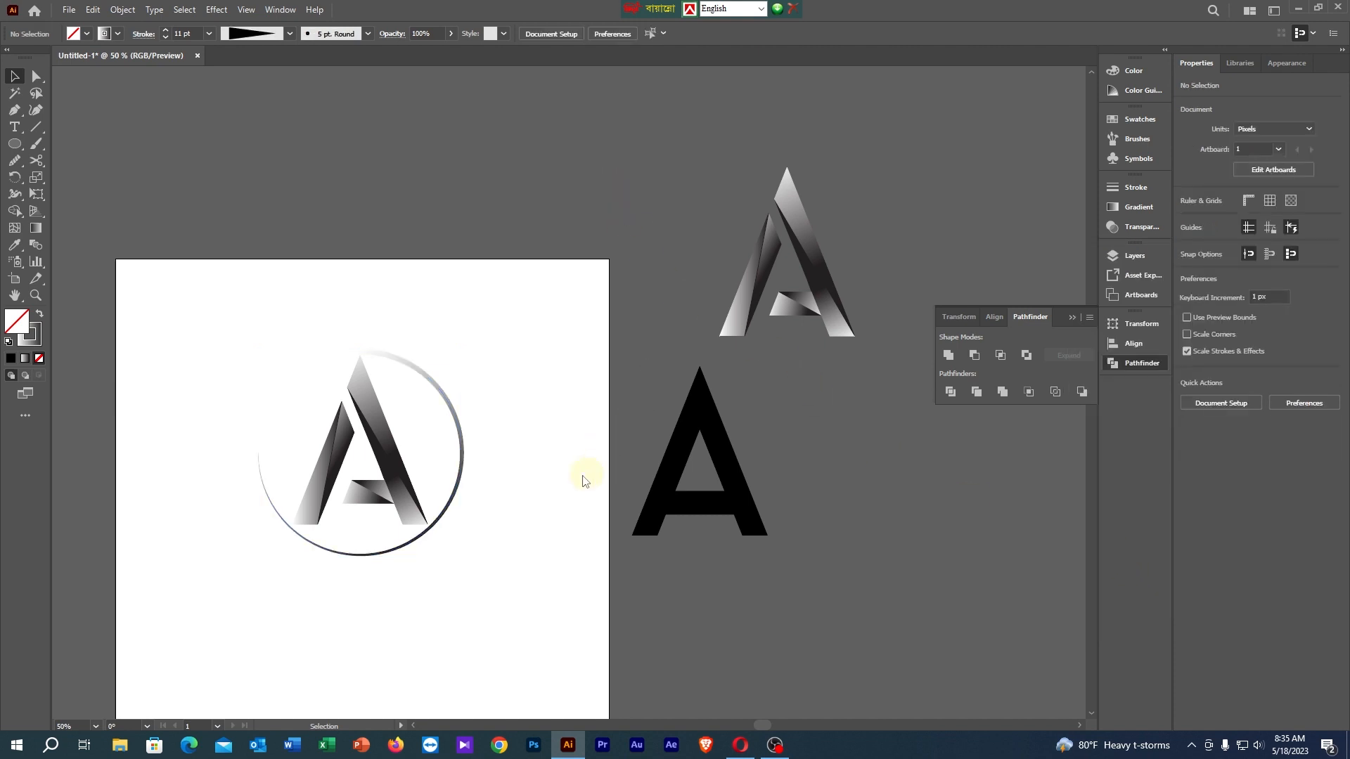
Draw a closed, notched leaf outline about 89 by 206 px with the Pen tool above the arc's thin open end.
{"action": "left_click", "coordinate": [14, 109]}
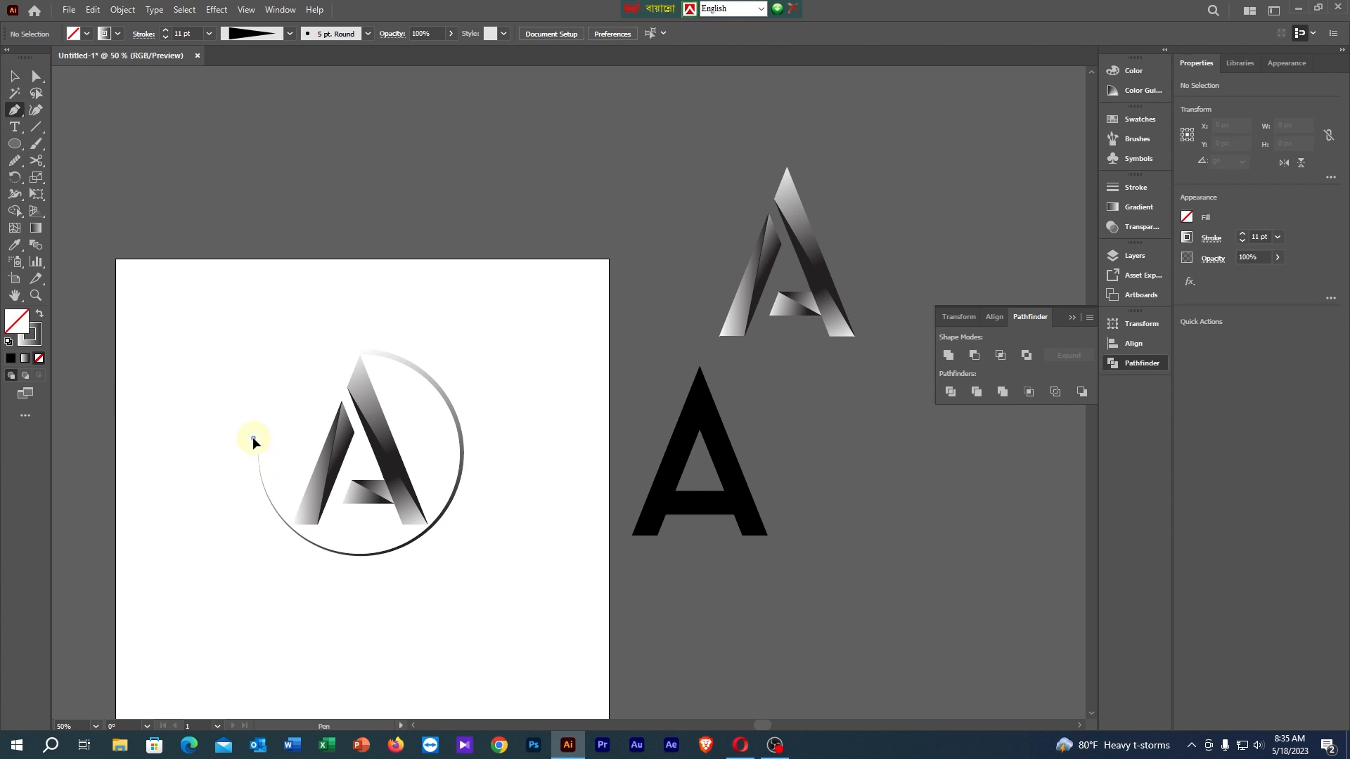
{"action": "left_click", "coordinate": [253, 439]}
{"action": "left_click_drag", "start_coordinate": [267, 346], "coordinate": [280, 315]}
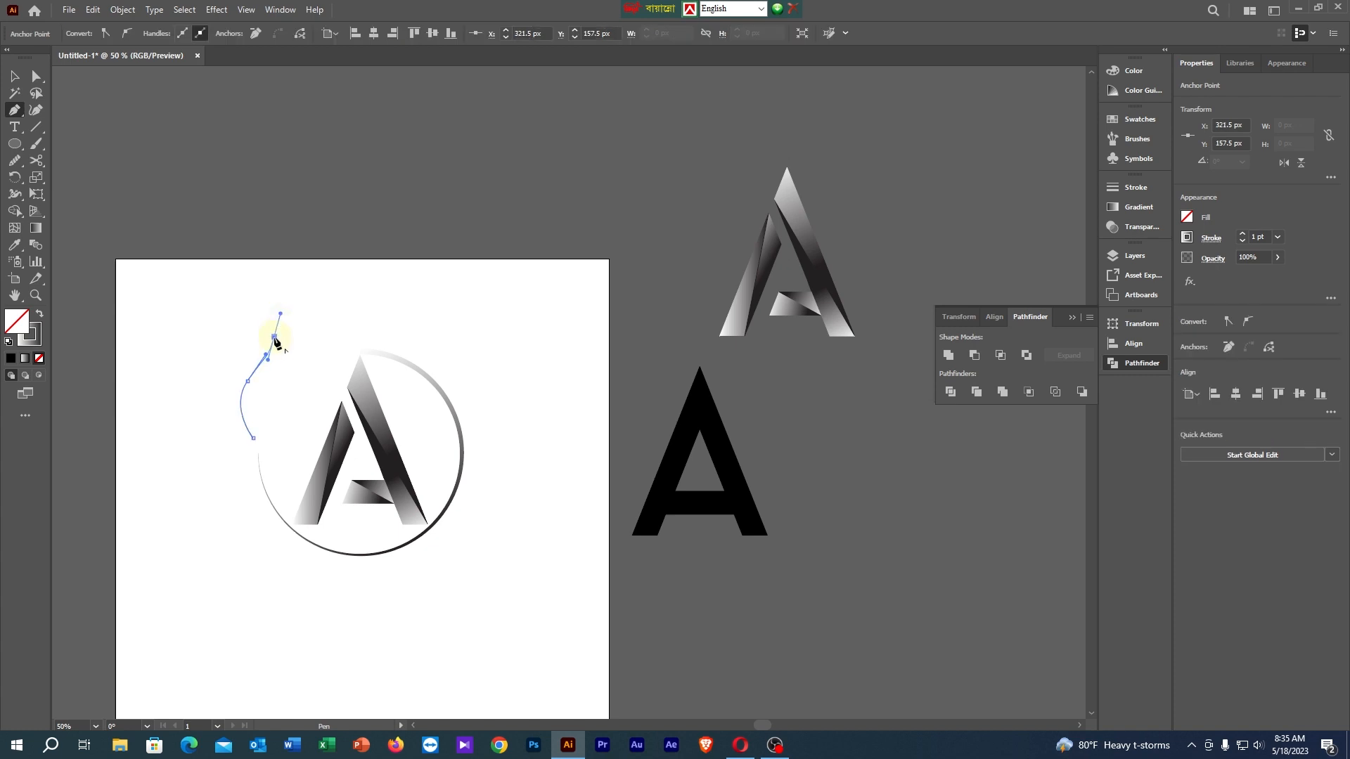
{"action": "left_click", "coordinate": [274, 337], "text": "alt"}
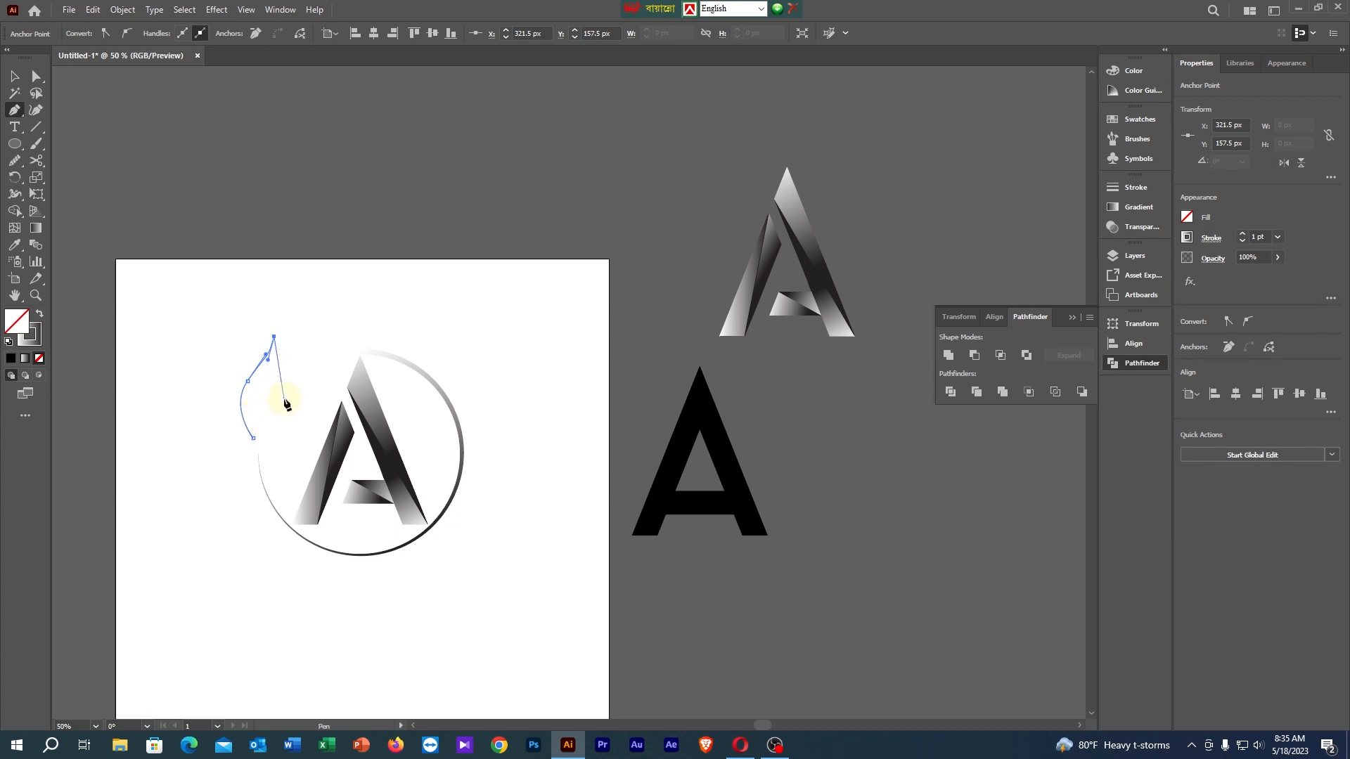
{"action": "left_click_drag", "start_coordinate": [284, 398], "coordinate": [280, 426]}
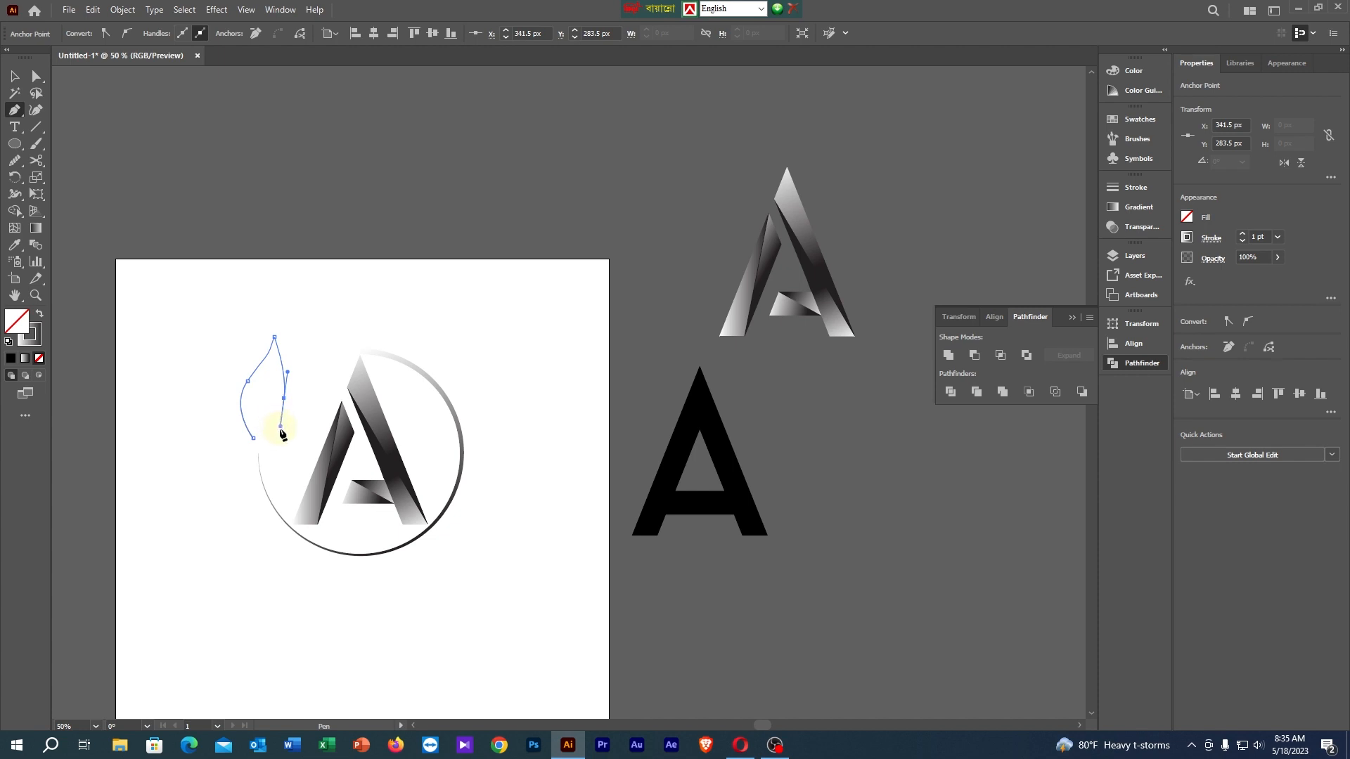
{"action": "left_click_drag", "start_coordinate": [279, 426], "coordinate": [274, 422]}
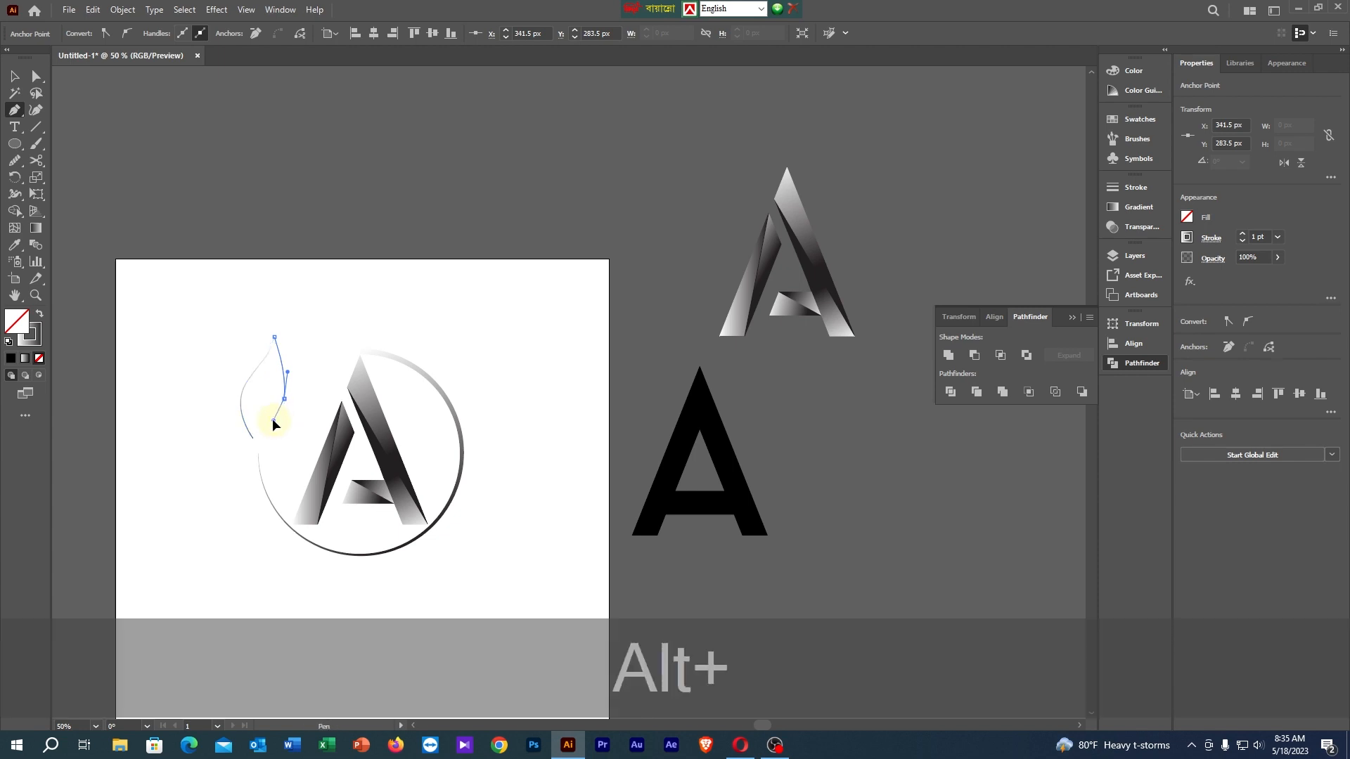
{"action": "left_click", "coordinate": [269, 431]}
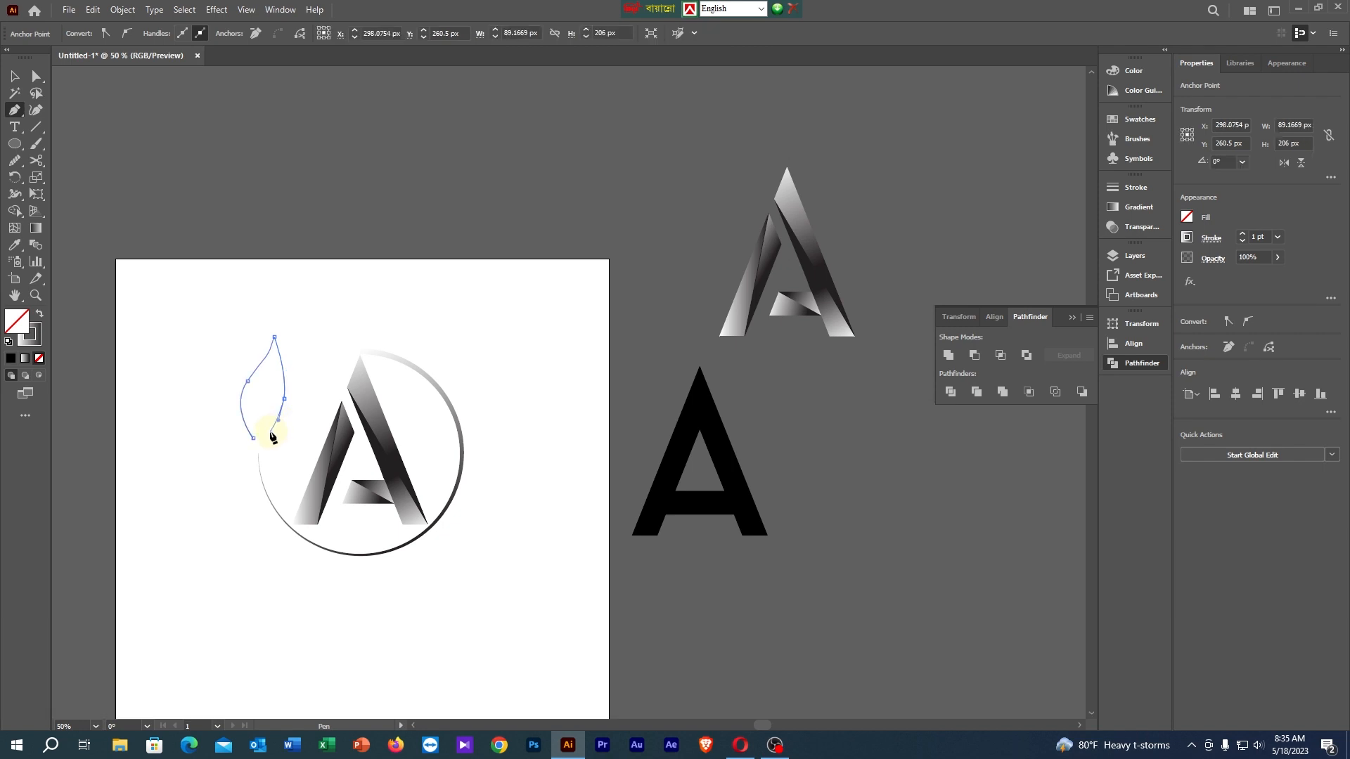
{"action": "left_click", "coordinate": [267, 384]}
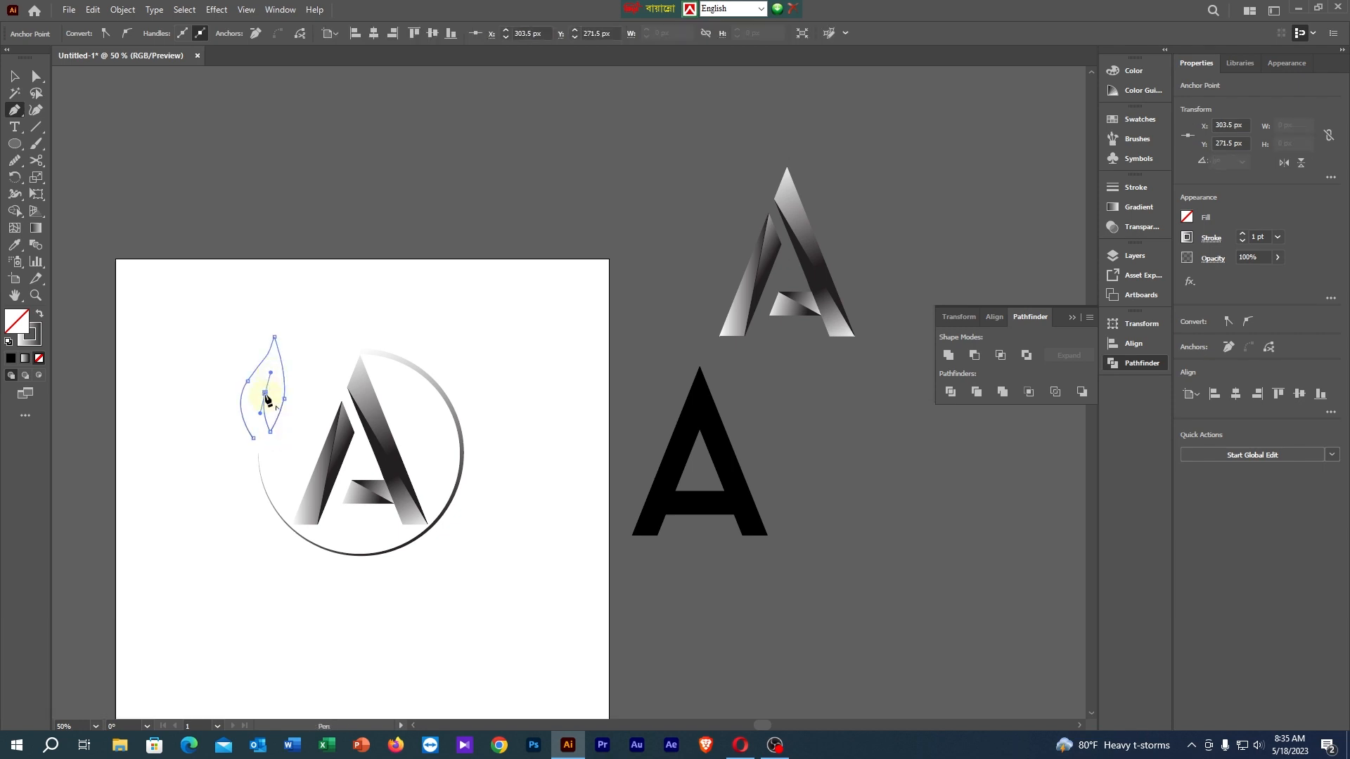
{"action": "left_click_drag", "start_coordinate": [266, 398], "coordinate": [254, 468]}
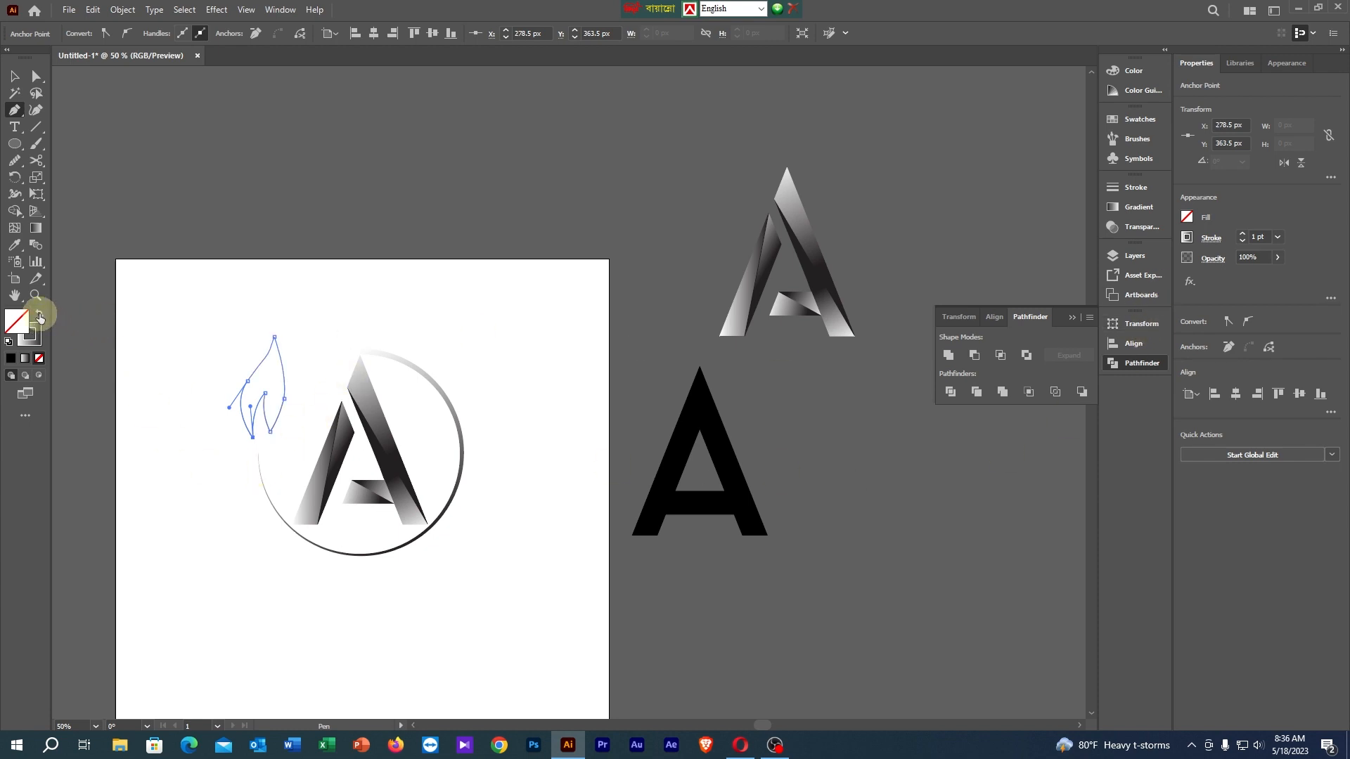
Swap the leaf's fill and stroke to give it the gradient fill and no stroke, and deselect it.
{"action": "left_click", "coordinate": [39, 315]}
{"action": "left_click", "coordinate": [14, 76]}
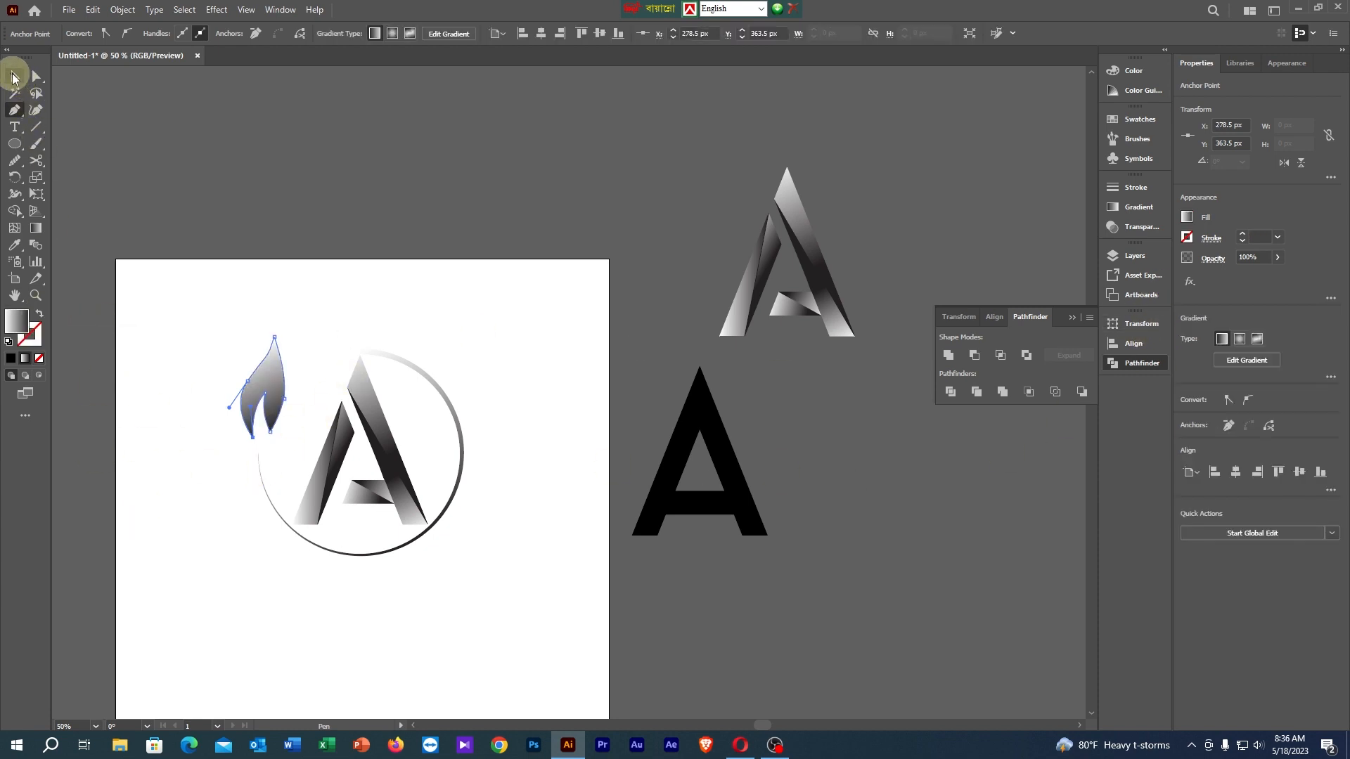
{"action": "left_click", "coordinate": [398, 239]}
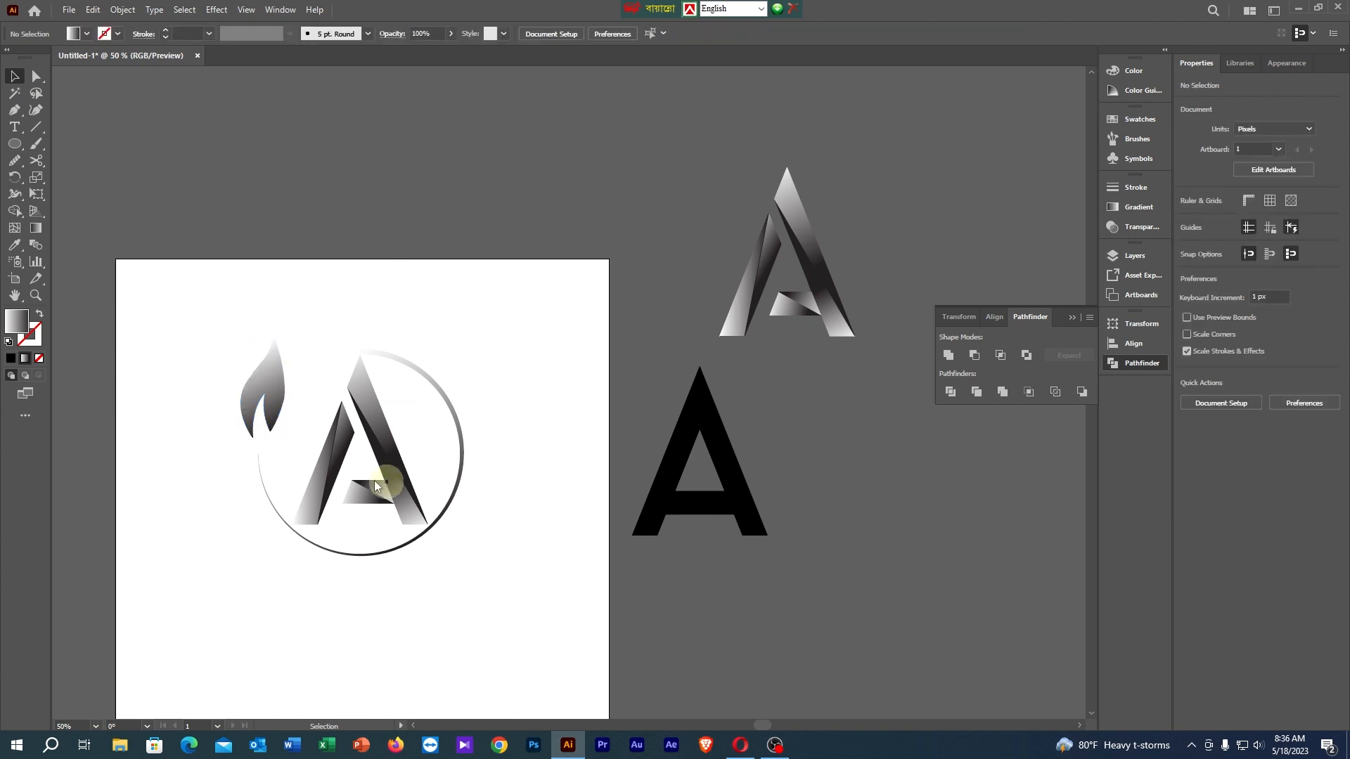
Narrow the leaf's lower notch by moving its right tip, its inner anchor and the curve handles closer to the left tip.
{"action": "scroll", "coordinate": [289, 415], "scroll_direction": "up", "scroll_amount": 3}
{"action": "left_click_drag", "start_coordinate": [302, 412], "coordinate": [392, 290]}
{"action": "left_click", "coordinate": [36, 76]}
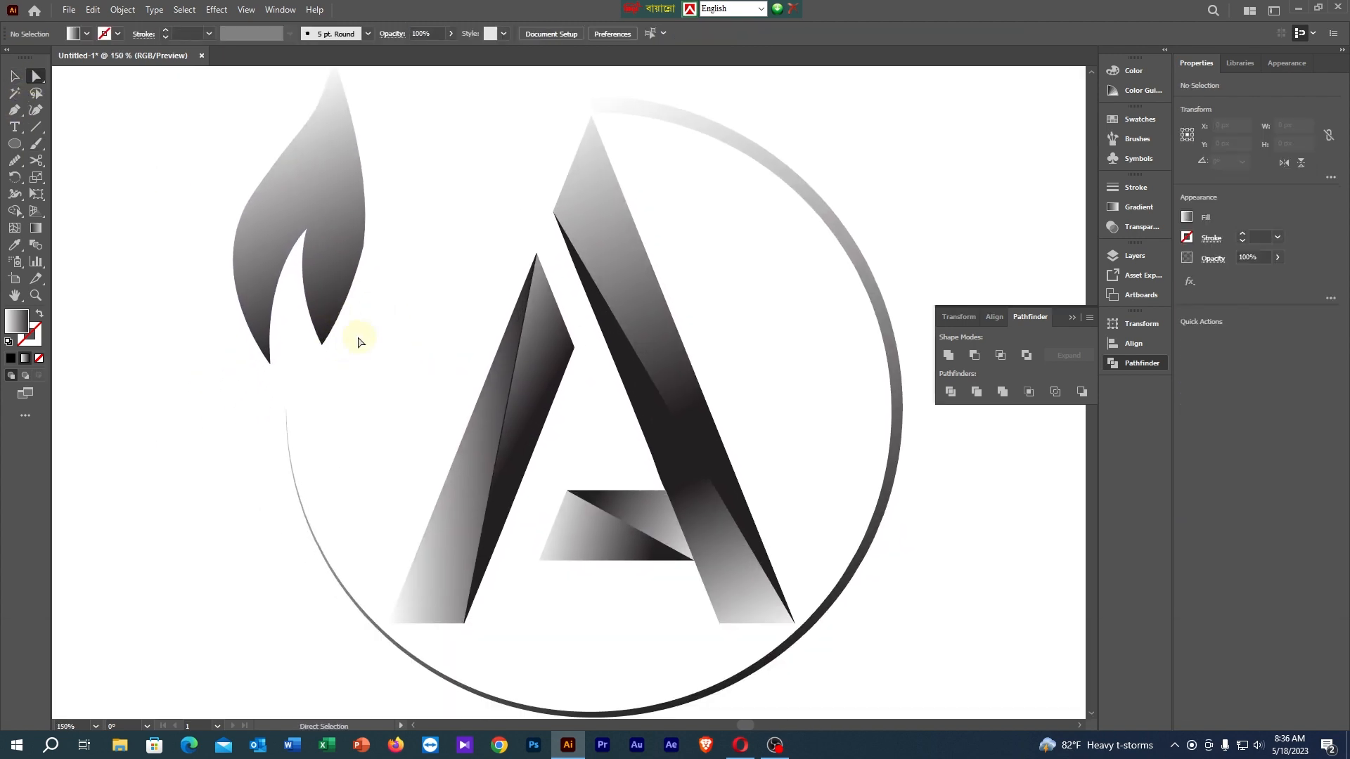
{"action": "left_click", "coordinate": [335, 309]}
{"action": "left_click_drag", "start_coordinate": [322, 345], "coordinate": [288, 347]}
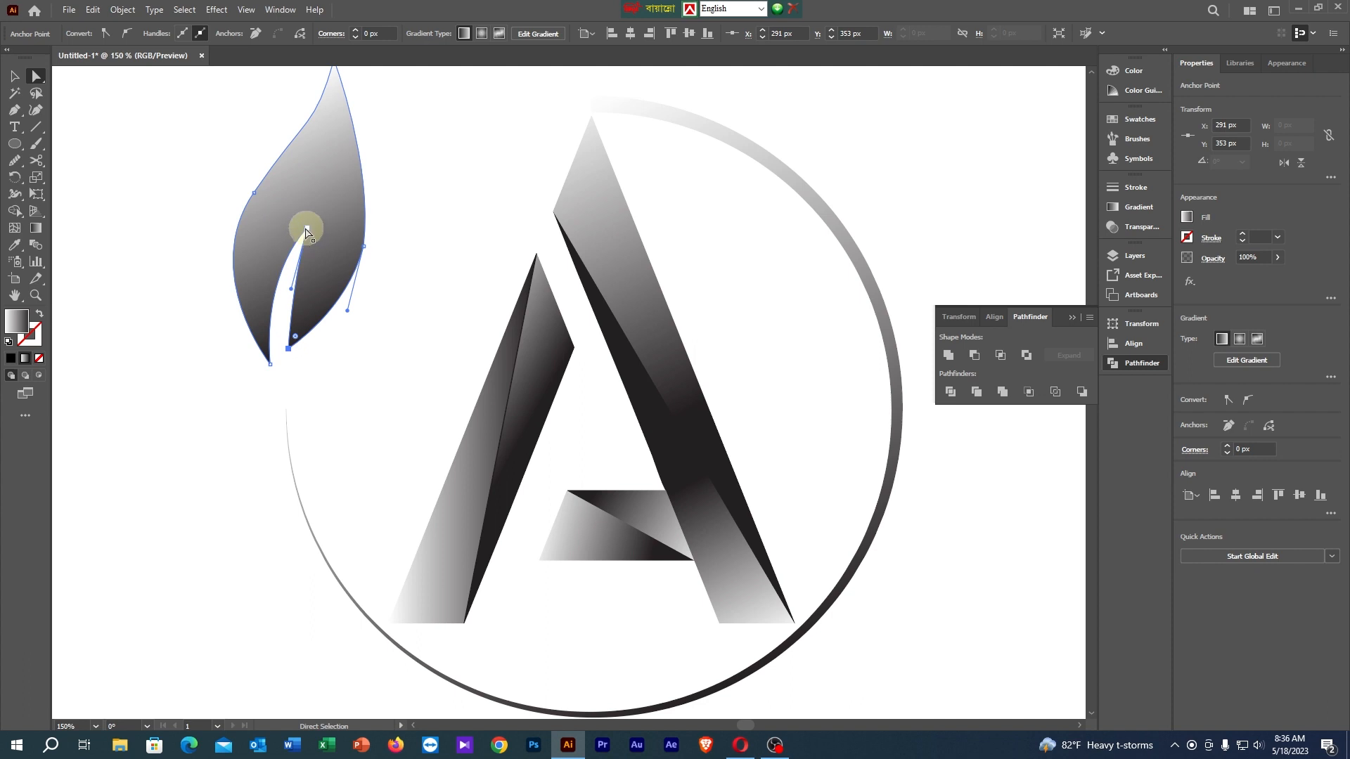
{"action": "left_click_drag", "start_coordinate": [307, 231], "coordinate": [297, 250]}
{"action": "left_click_drag", "start_coordinate": [281, 312], "coordinate": [285, 346]}
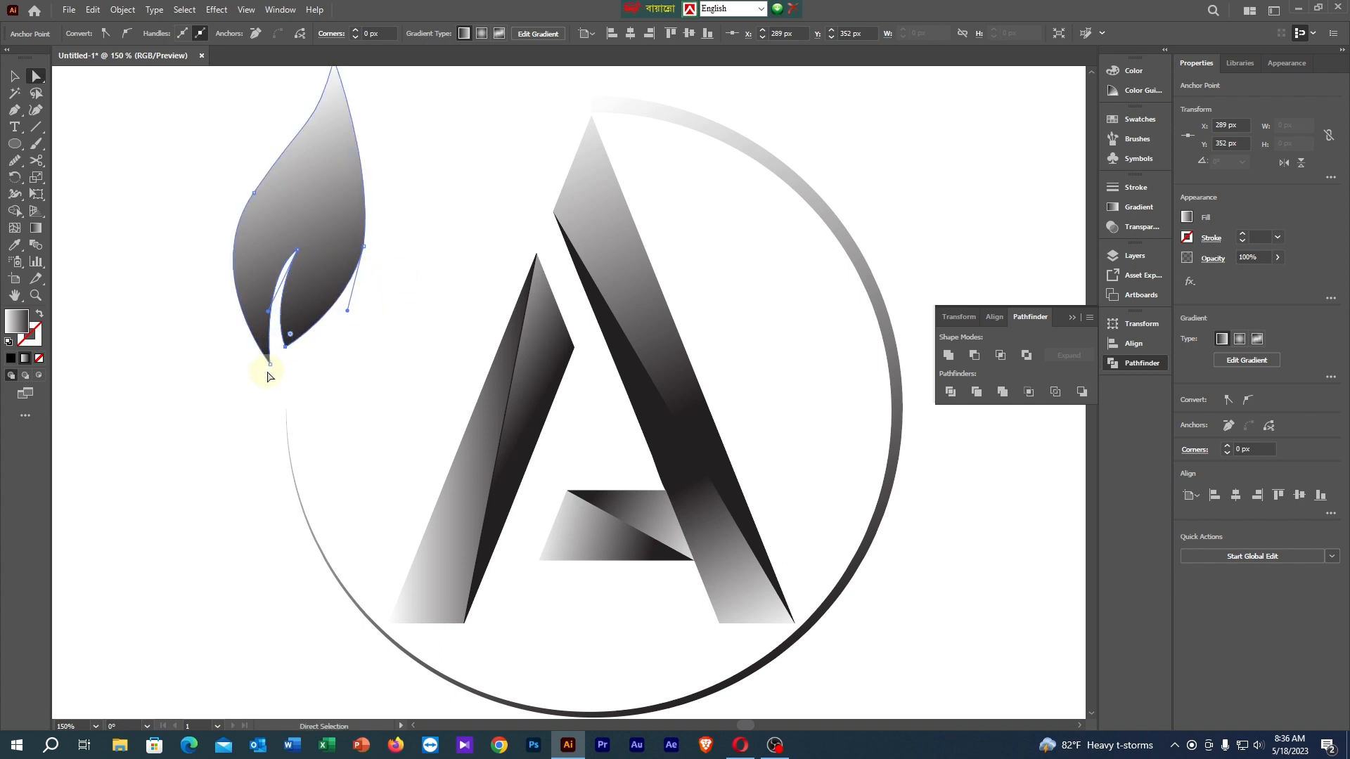
{"action": "left_click_drag", "start_coordinate": [269, 314], "coordinate": [262, 307]}
Smooth the leaf's outer right and left edges with the Smooth tool.
{"action": "left_click", "coordinate": [14, 160]}
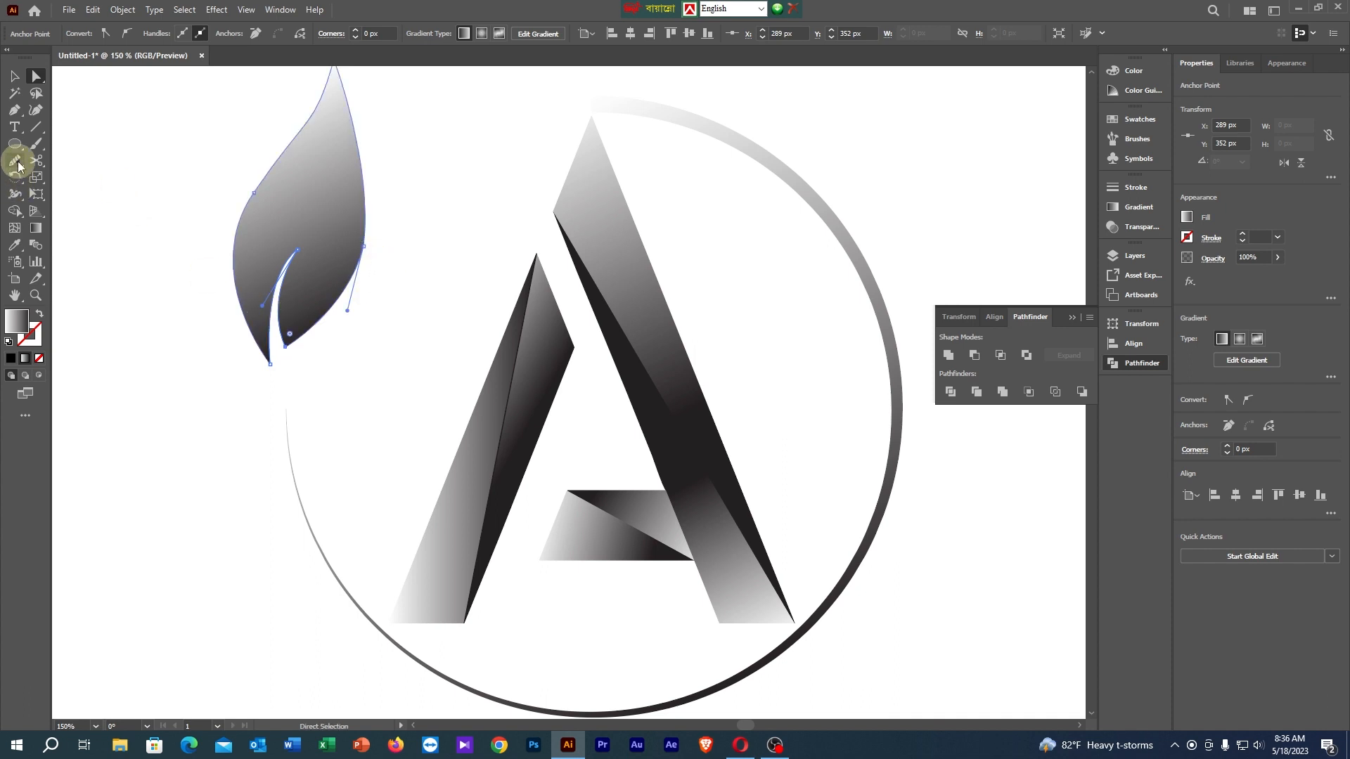
{"action": "left_click_drag", "start_coordinate": [338, 309], "coordinate": [334, 359]}
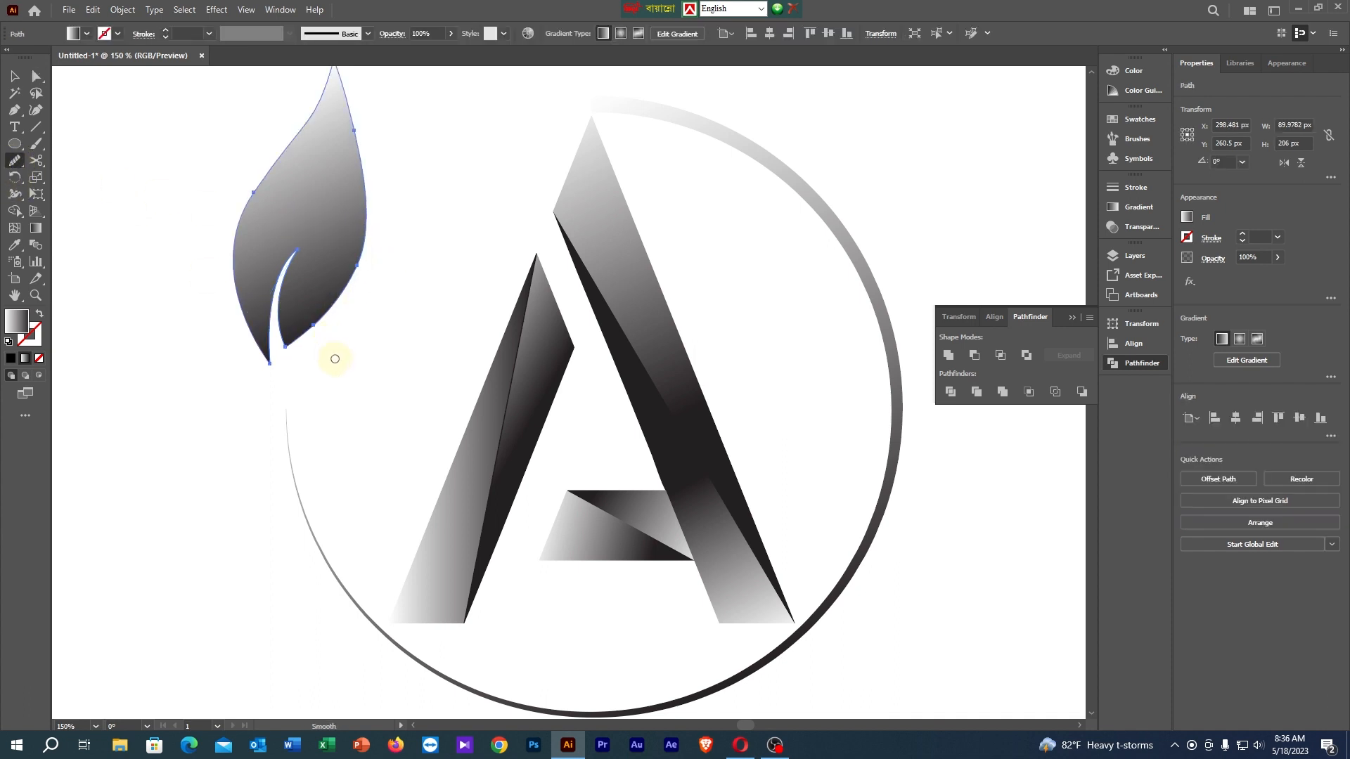
{"action": "left_click_drag", "start_coordinate": [259, 175], "coordinate": [259, 352]}
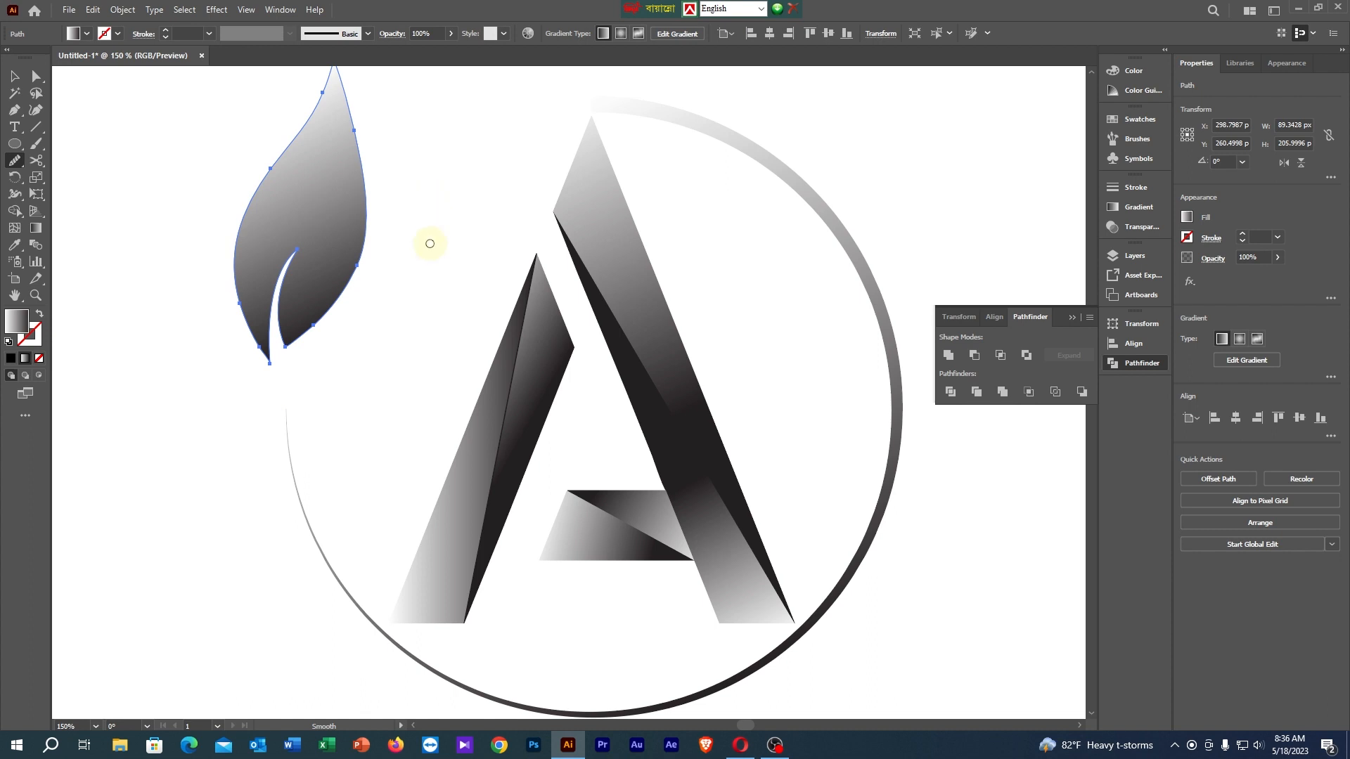
{"action": "left_click", "coordinate": [14, 76]}
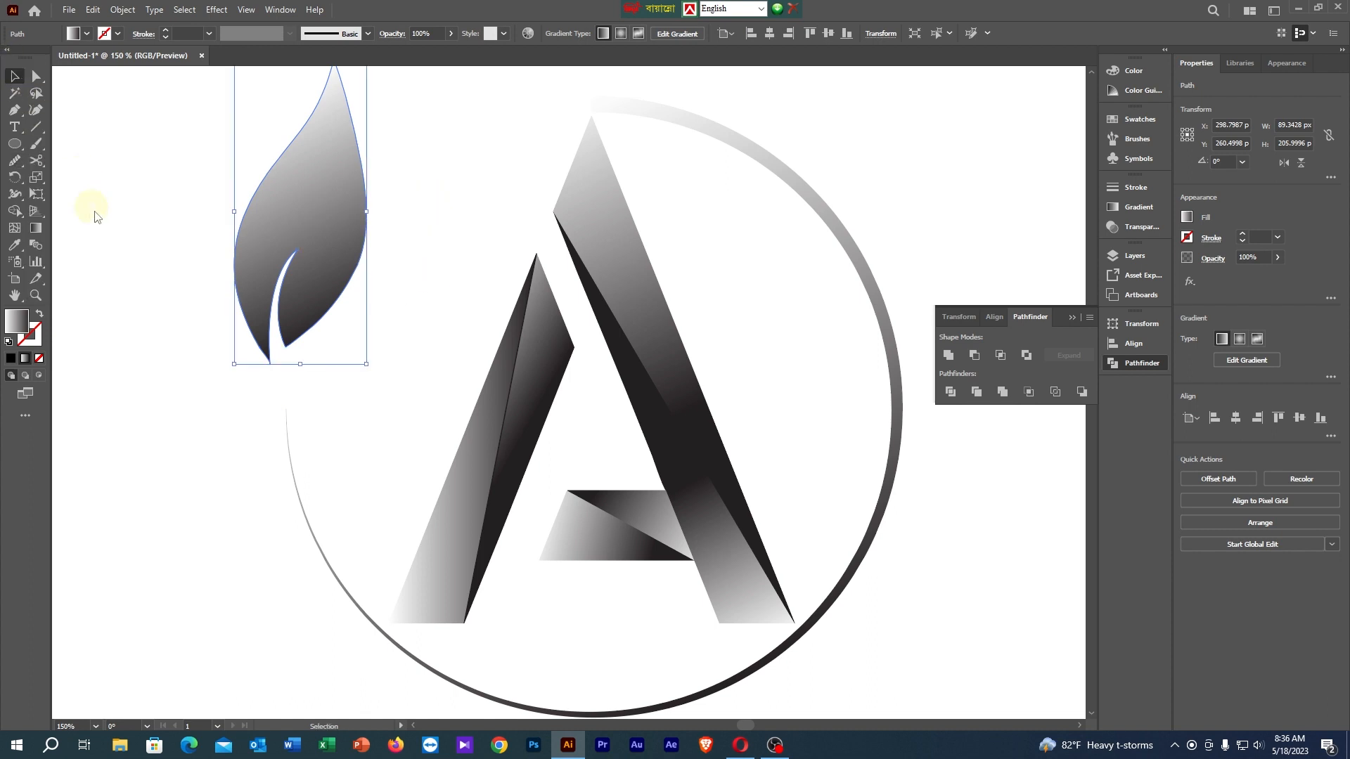
{"action": "left_click", "coordinate": [441, 267]}
Draw a curved midrib with the Pen tool from the leaf's notch to its top tip, with a gradient stroke and no fill.
{"action": "scroll", "coordinate": [441, 265], "scroll_direction": "up", "scroll_amount": 3}
{"action": "left_click", "coordinate": [326, 314]}
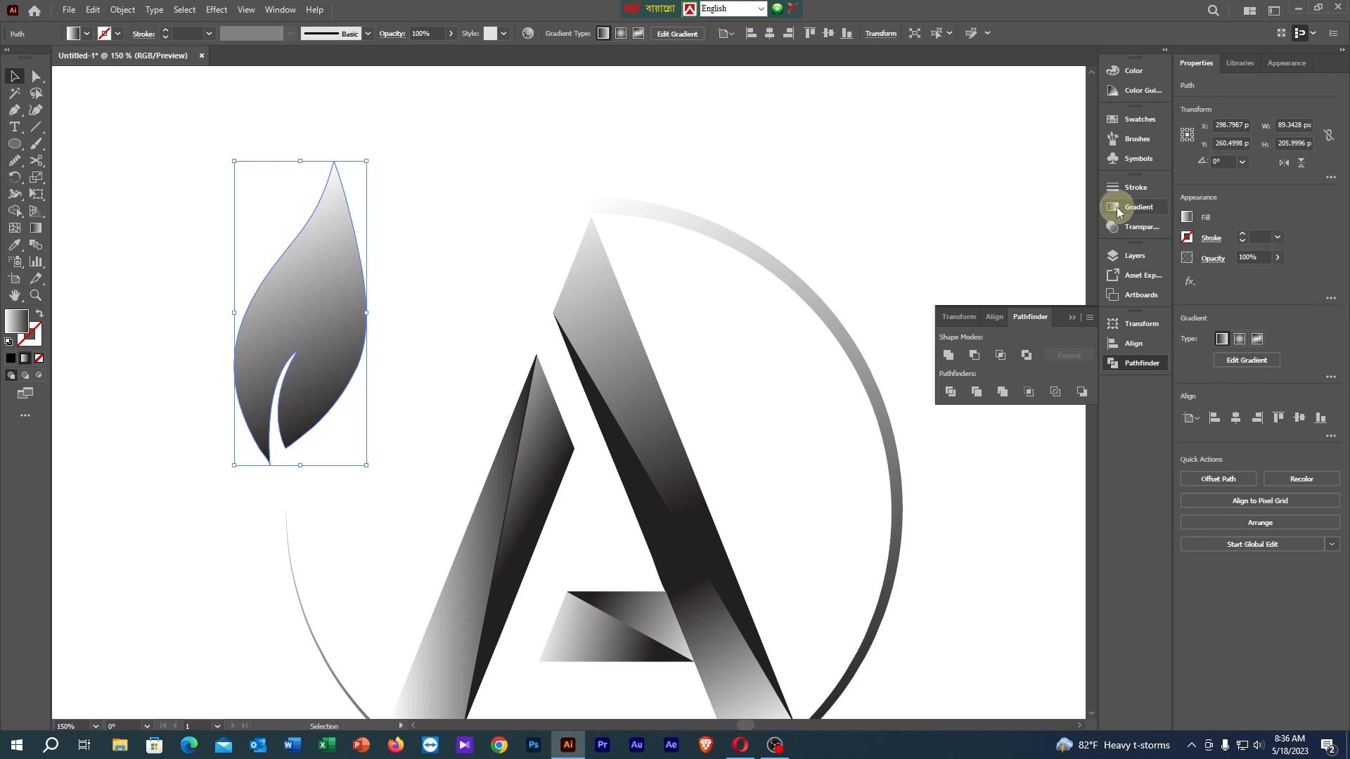
{"action": "left_click", "coordinate": [498, 146]}
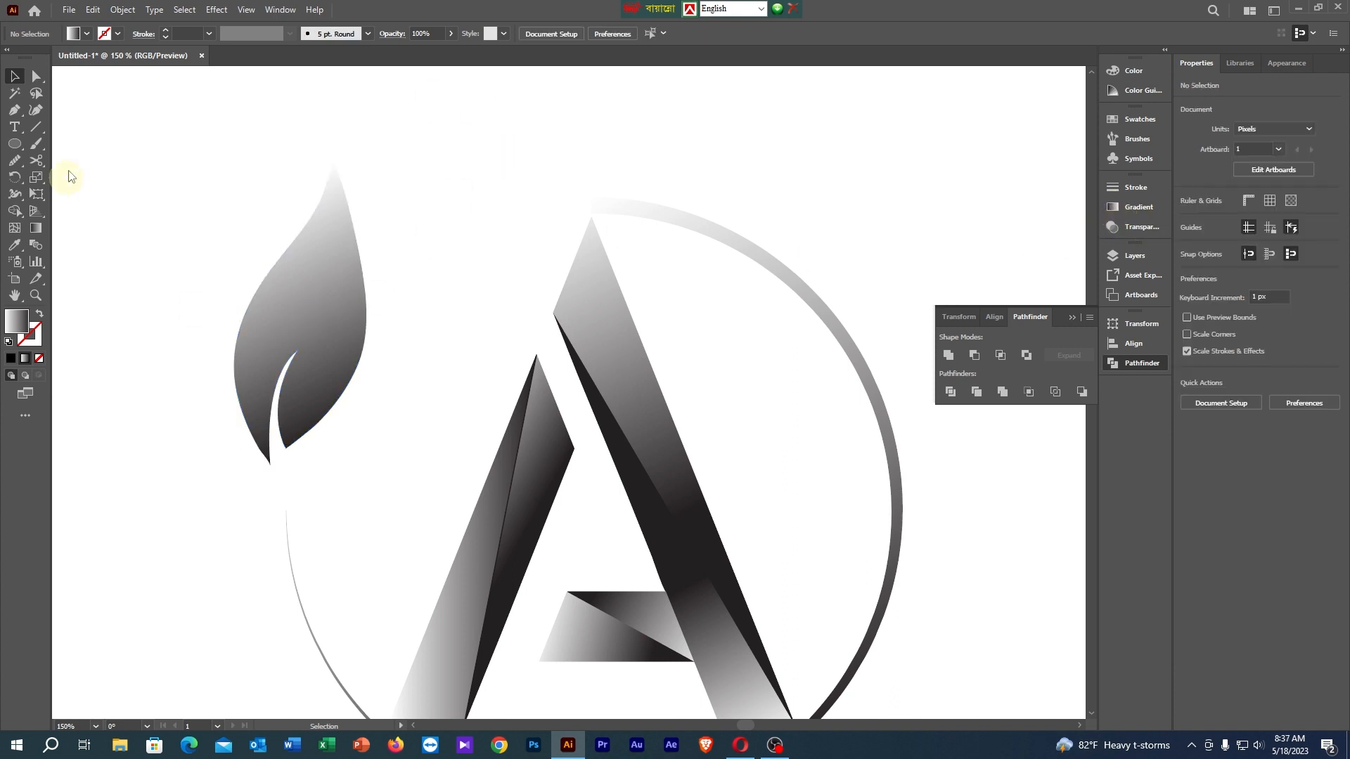
{"action": "left_click", "coordinate": [14, 112]}
{"action": "left_click", "coordinate": [296, 350]}
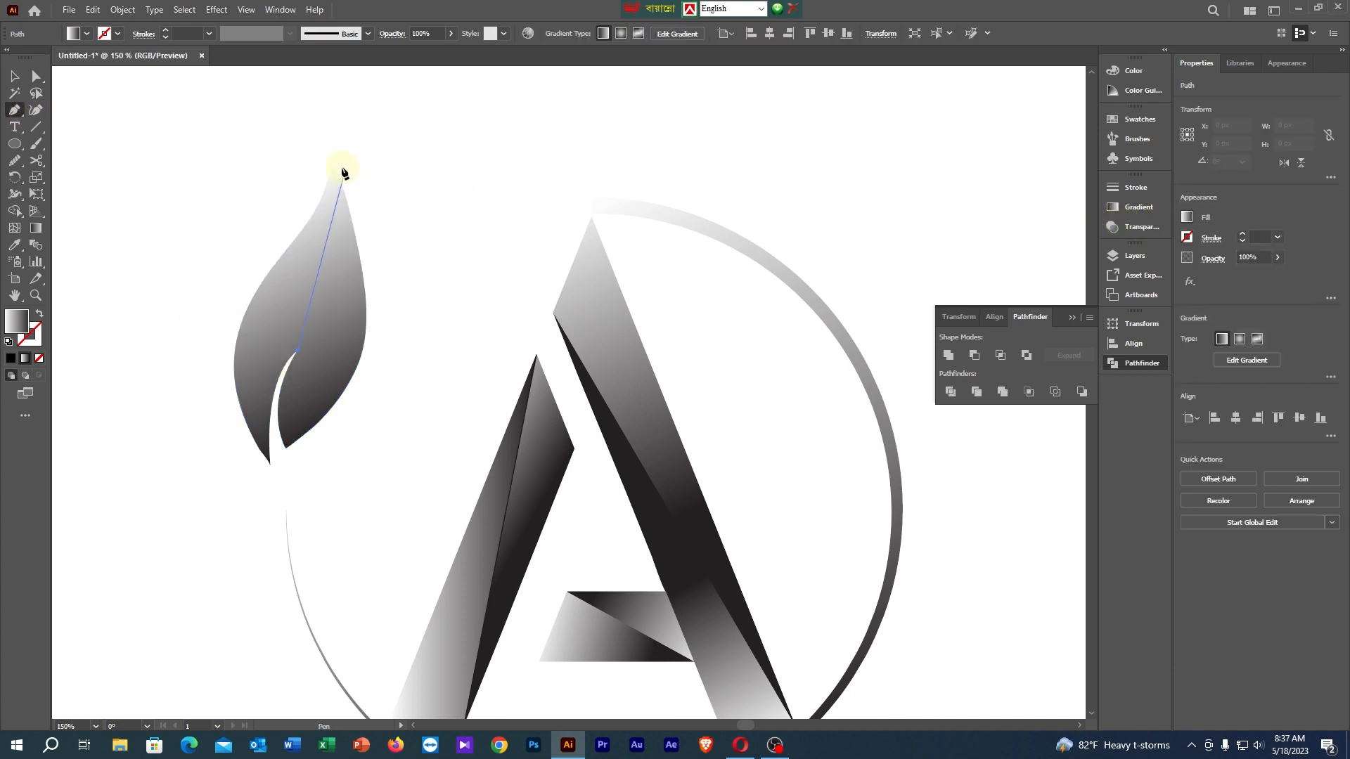
{"action": "scroll", "coordinate": [337, 175], "scroll_direction": "up", "scroll_amount": 1}
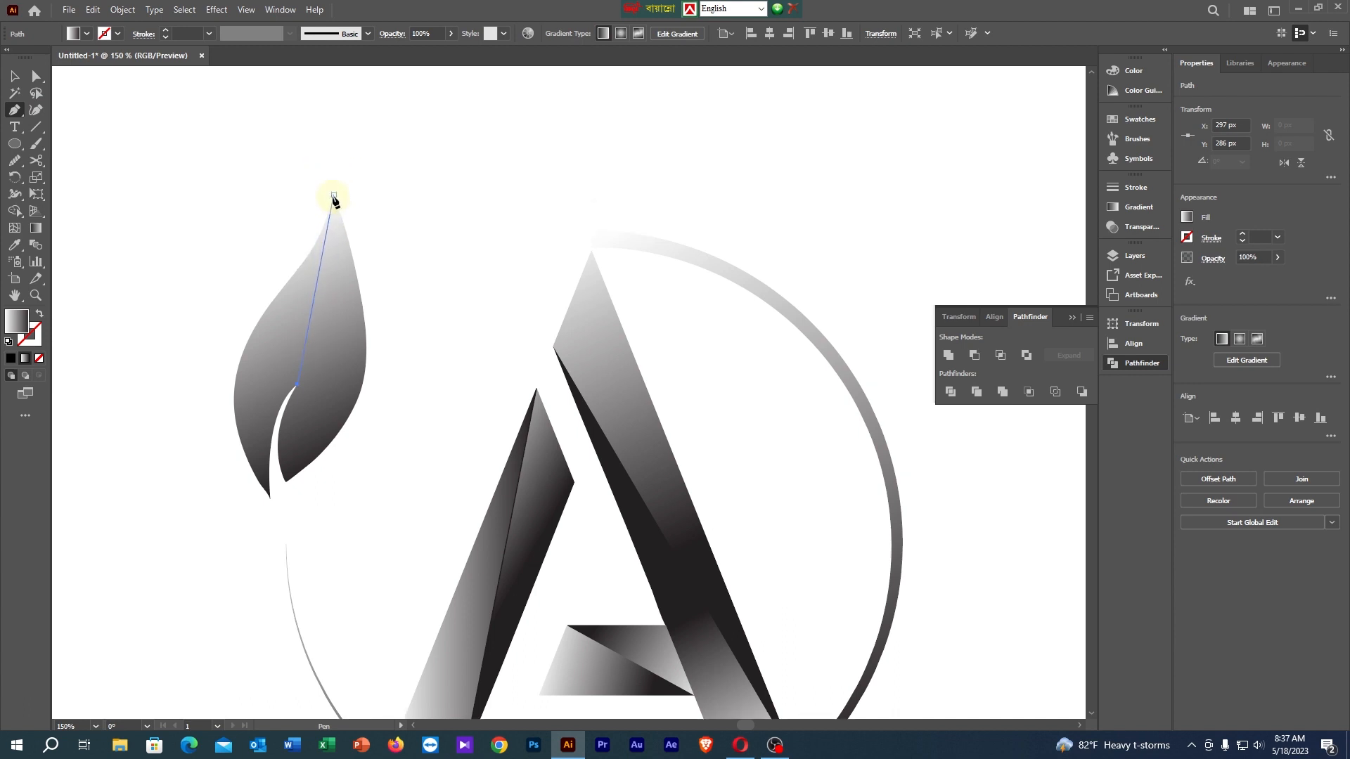
{"action": "left_click_drag", "start_coordinate": [333, 195], "coordinate": [322, 119]}
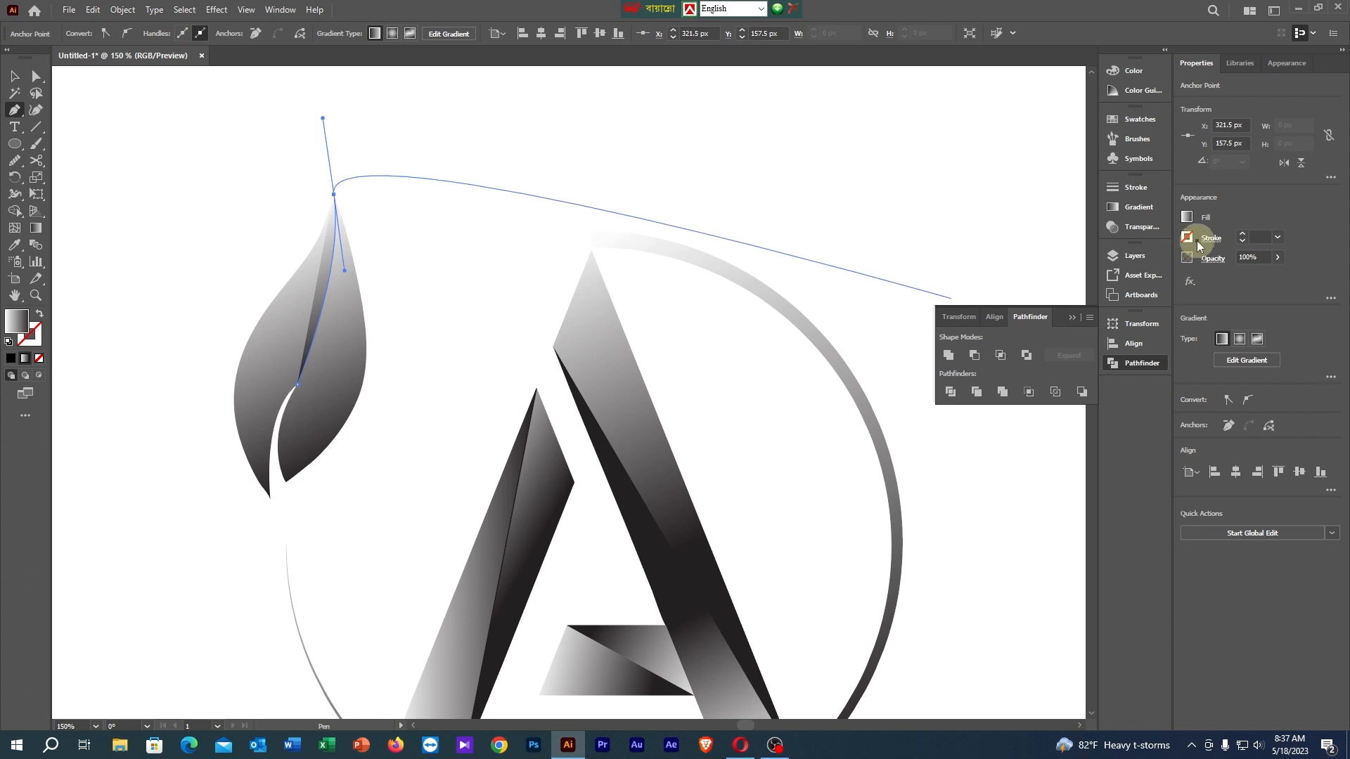
{"action": "left_click", "coordinate": [39, 314]}
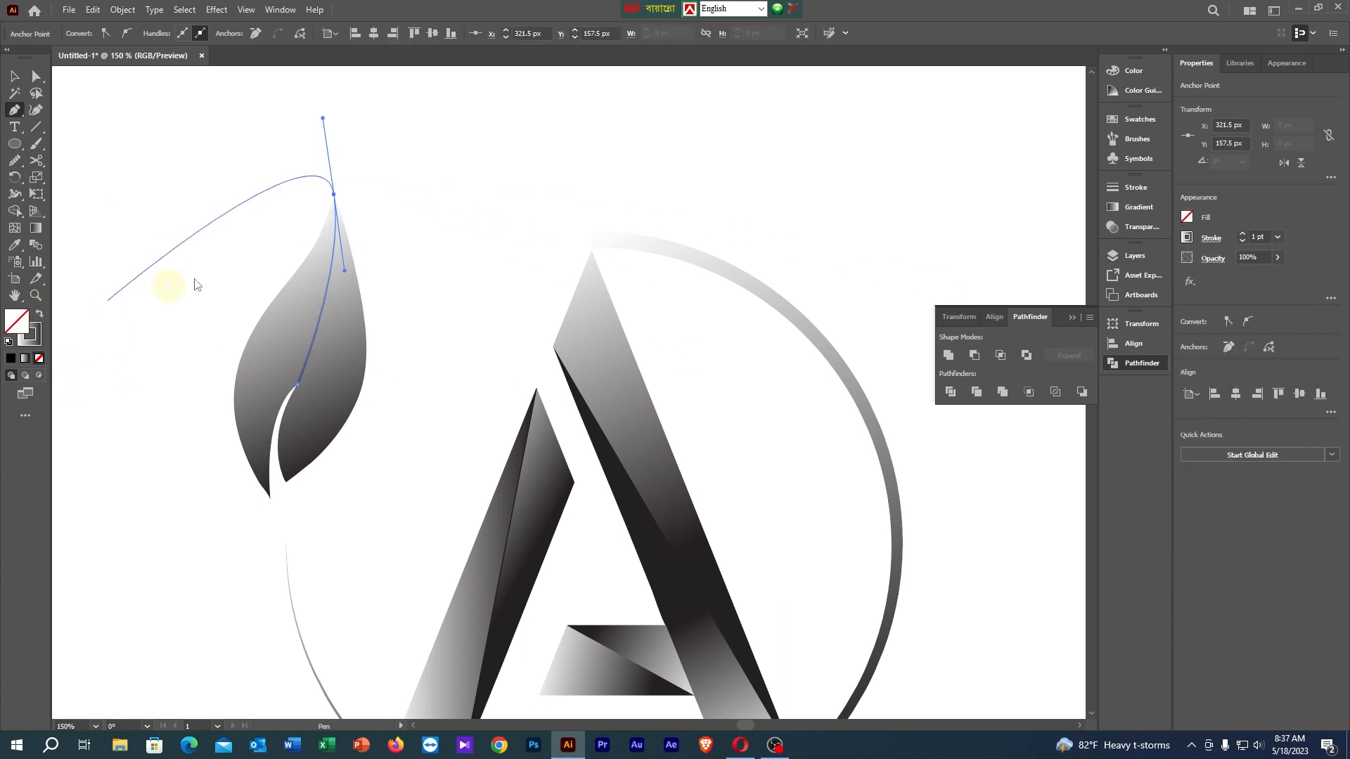
{"action": "left_click", "coordinate": [14, 75]}
{"action": "left_click", "coordinate": [120, 157]}
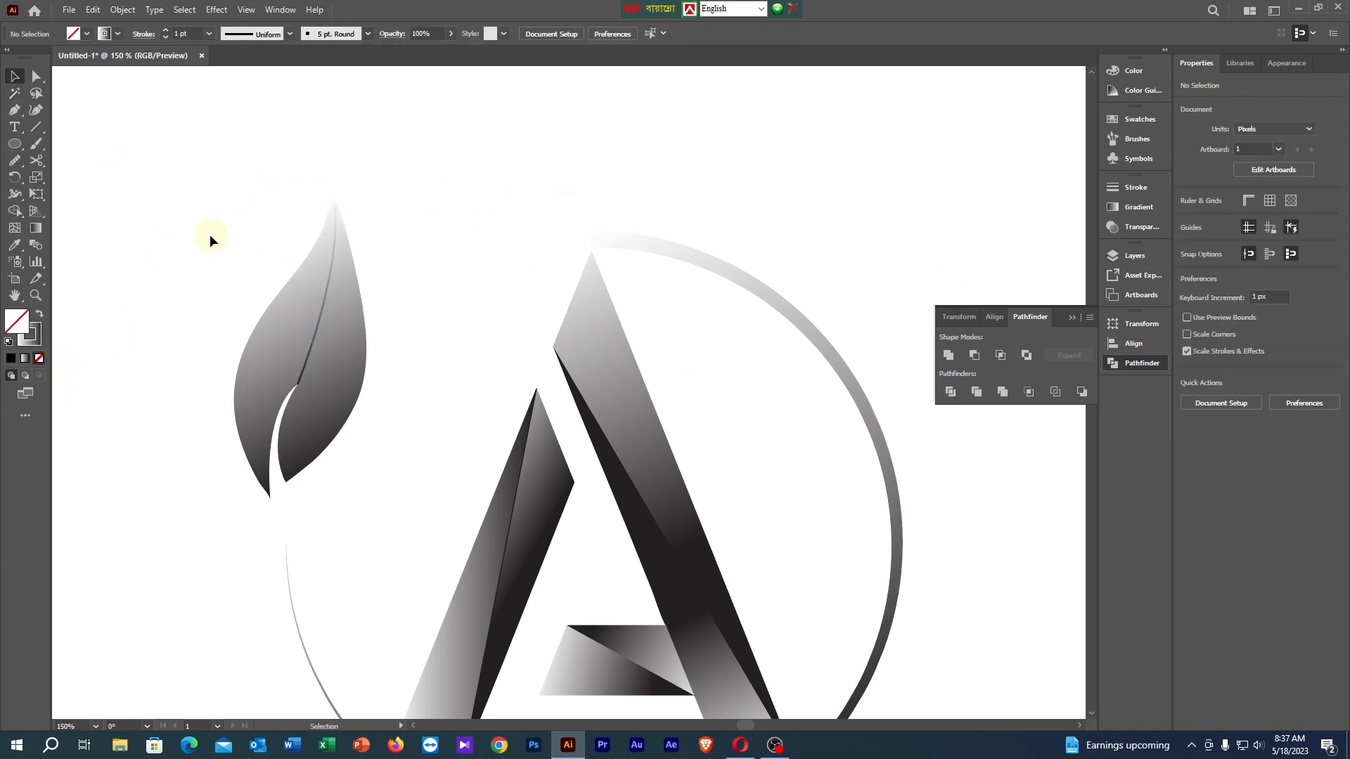
Split the leaf along the midrib curve with the Pathfinder Divide operation.
{"action": "left_click_drag", "start_coordinate": [192, 240], "coordinate": [415, 424]}
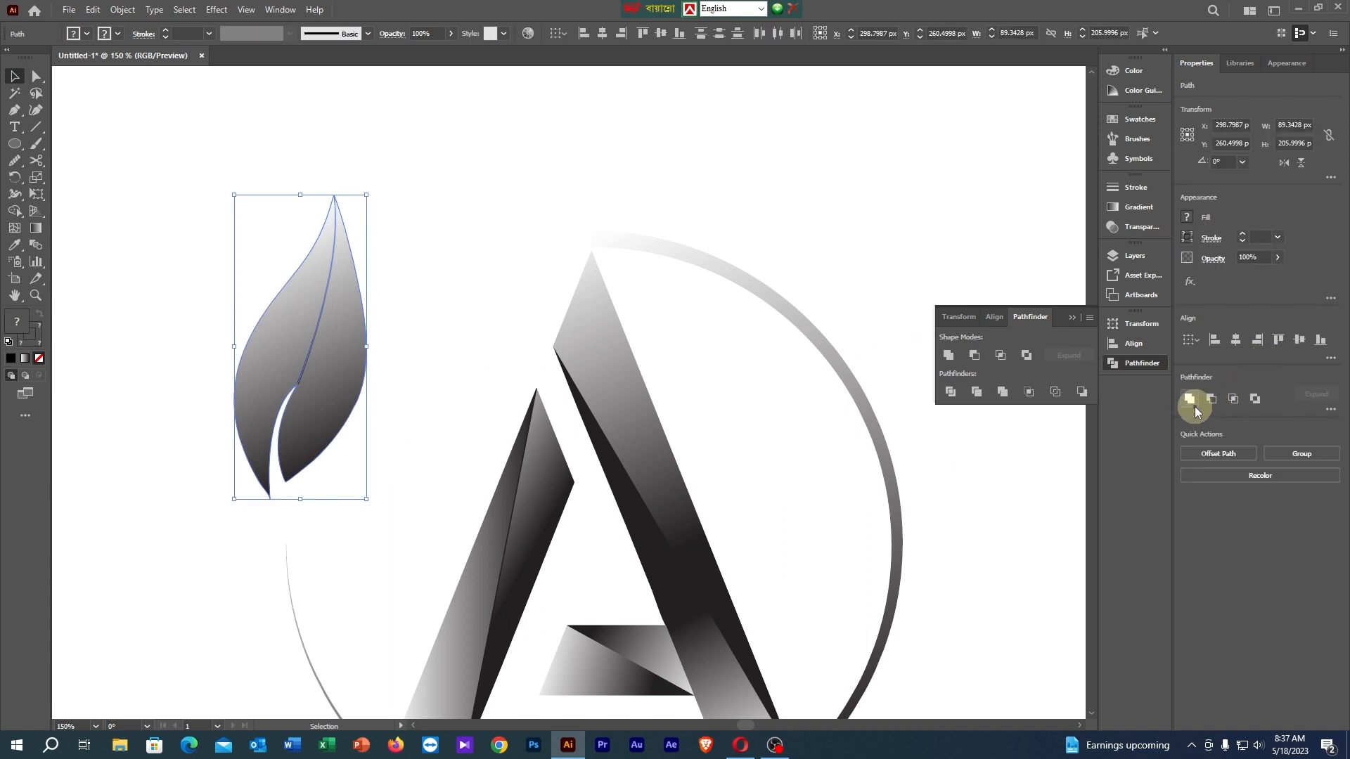
{"action": "left_click", "coordinate": [950, 392]}
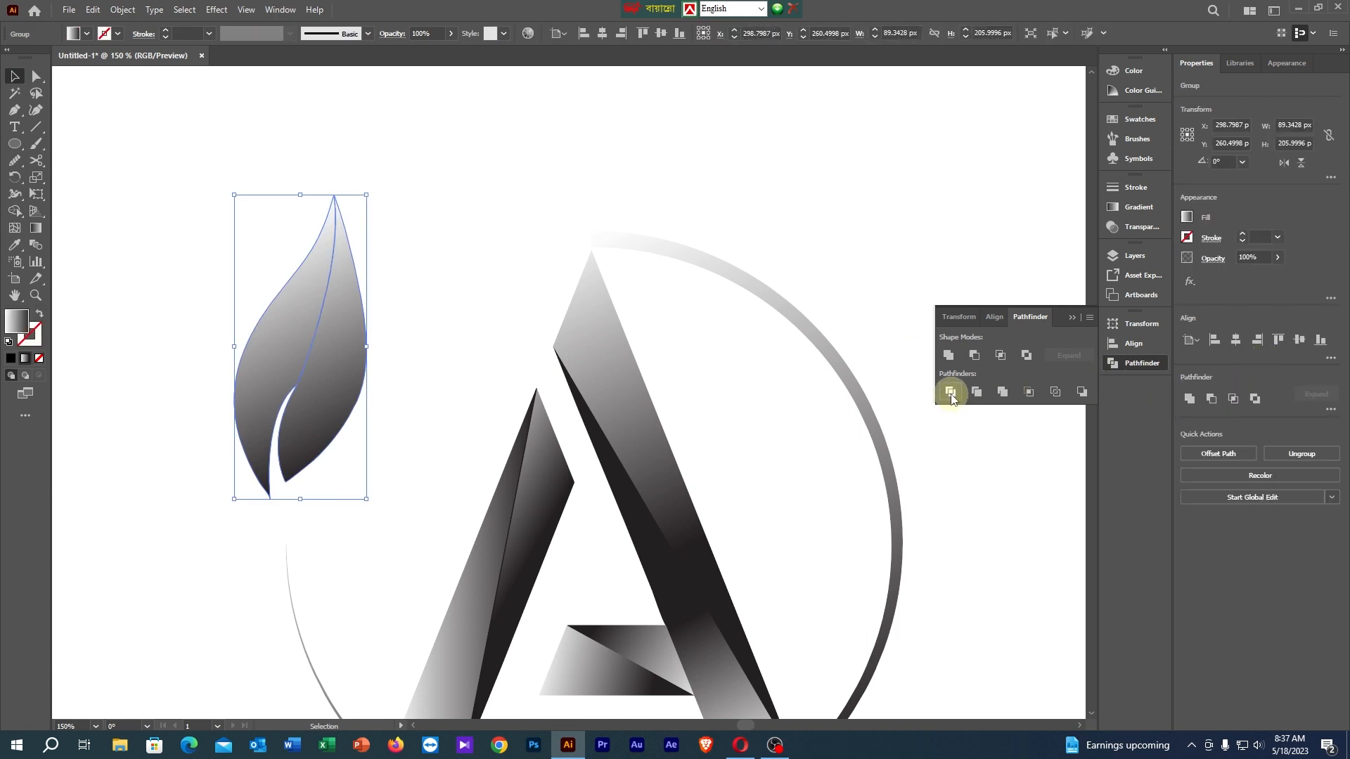
{"action": "left_click", "coordinate": [466, 205]}
Redirect the gradient of the leaf's left half to run from light at the lower tip to dark at the top tip.
{"action": "left_click", "coordinate": [281, 325]}
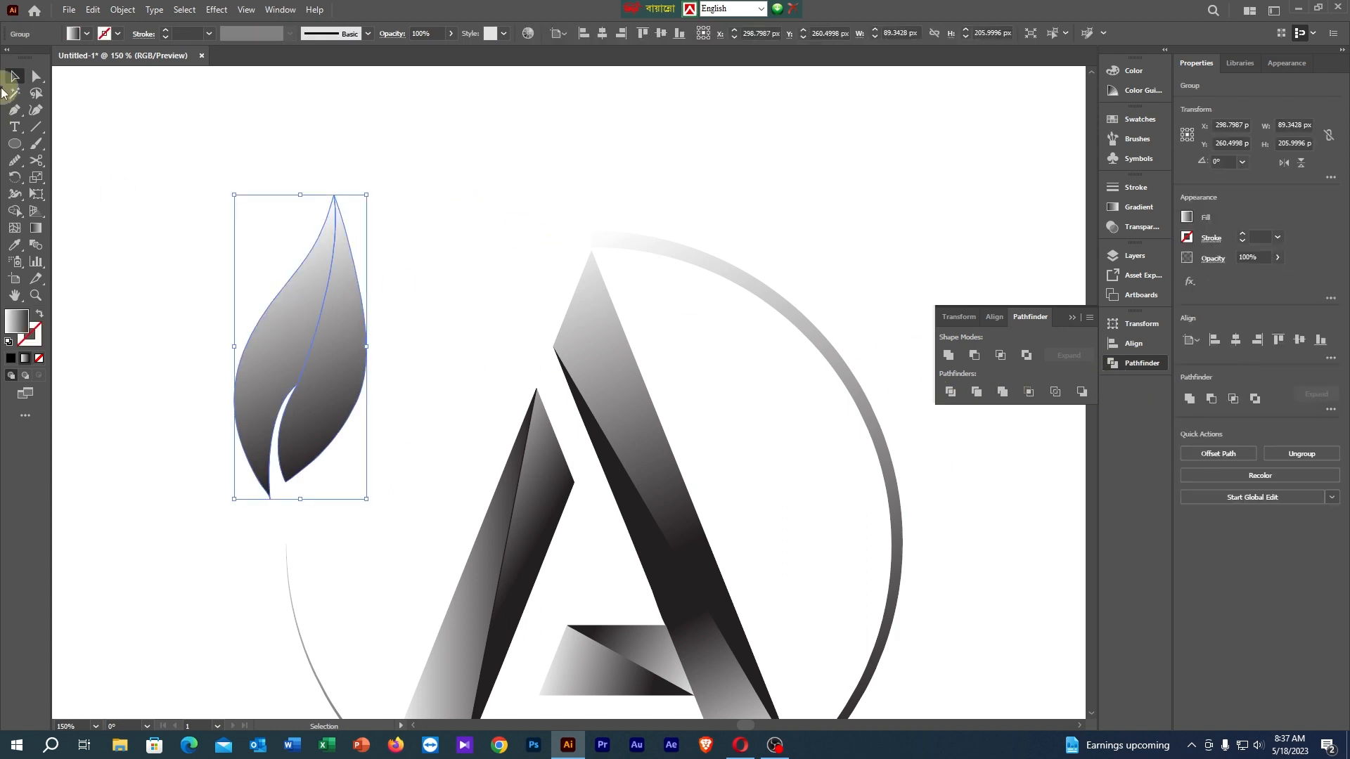
{"action": "left_click", "coordinate": [37, 76]}
{"action": "left_click", "coordinate": [272, 247]}
{"action": "left_click", "coordinate": [286, 309]}
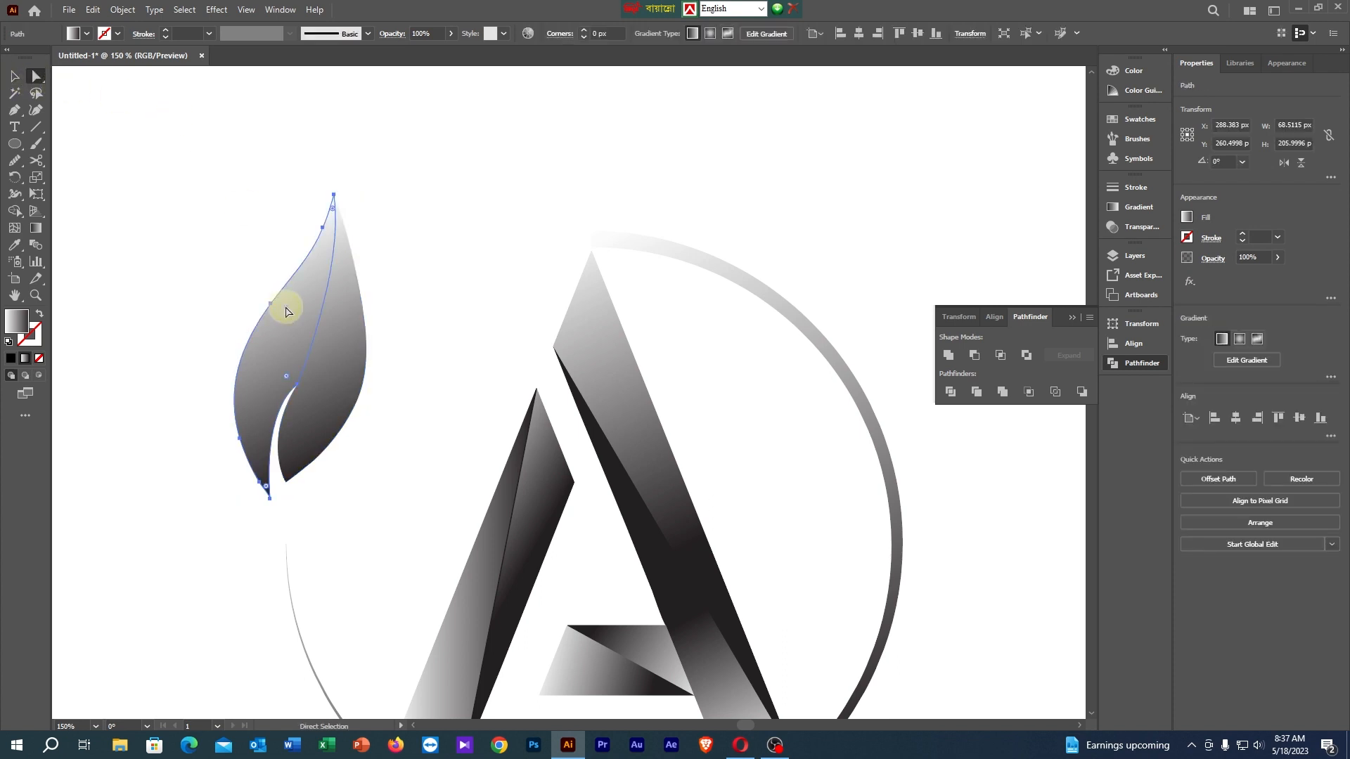
{"action": "key", "text": "g"}
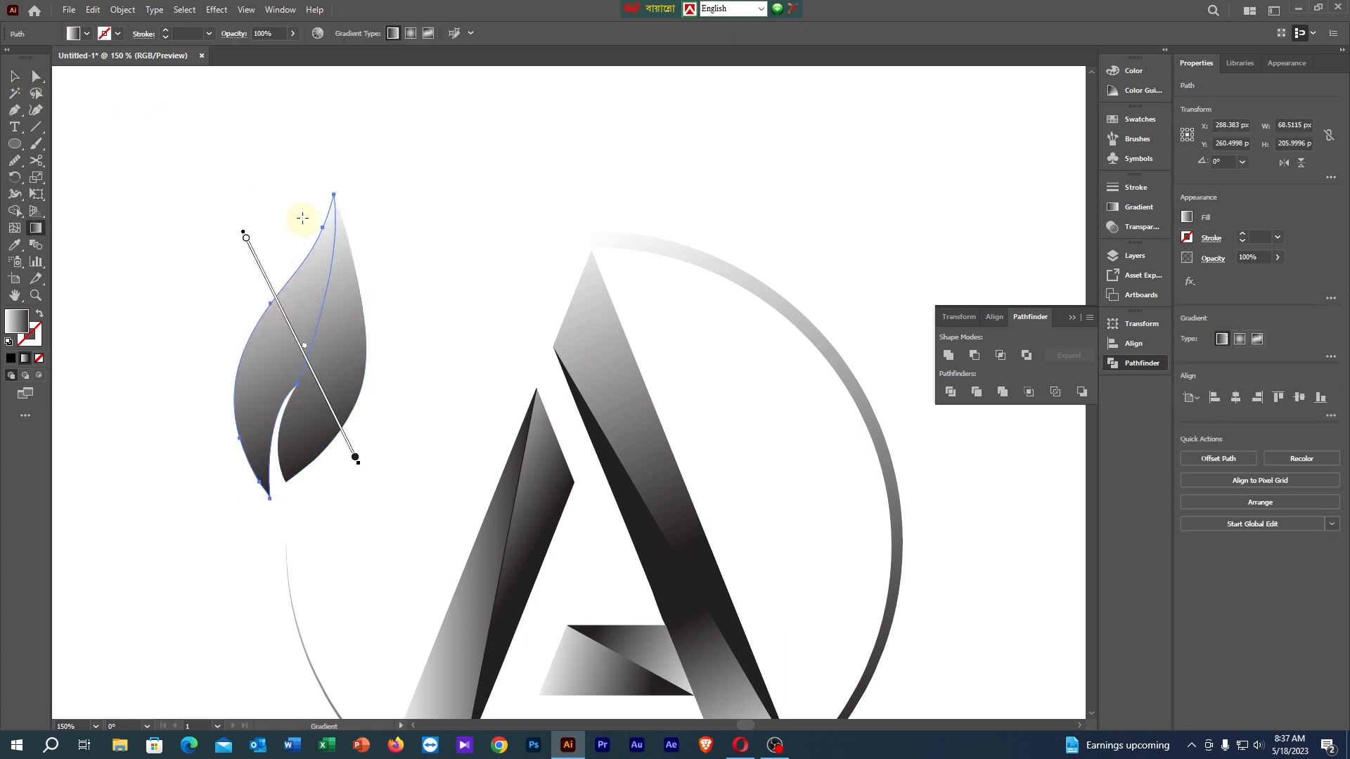
{"action": "mouse_move", "coordinate": [302, 209]}
{"action": "left_mouse_down"}
{"action": "mouse_move", "coordinate": [255, 397]}
{"action": "mouse_move", "coordinate": [292, 392]}
{"action": "left_mouse_up"}
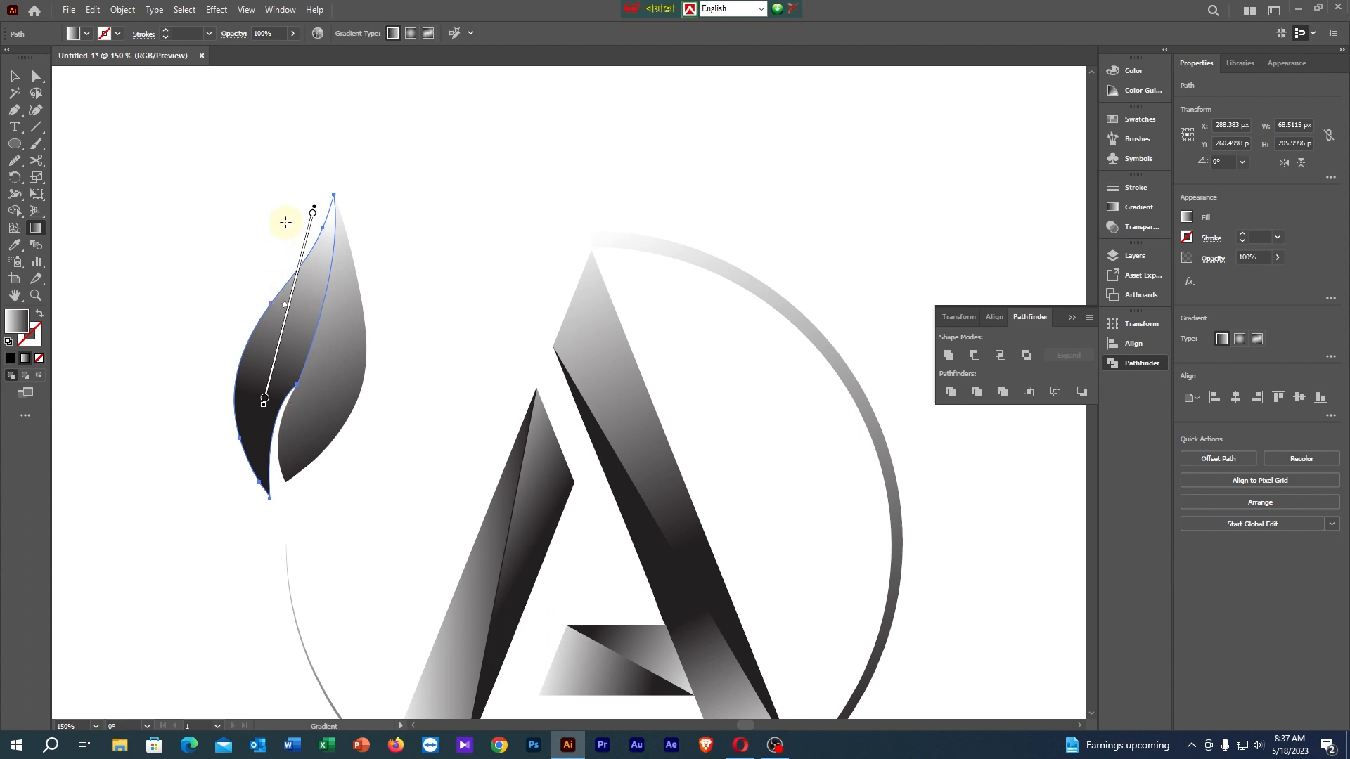
{"action": "mouse_move", "coordinate": [286, 220]}
{"action": "left_mouse_down"}
{"action": "mouse_move", "coordinate": [278, 342]}
{"action": "mouse_move", "coordinate": [284, 307]}
{"action": "left_mouse_up"}
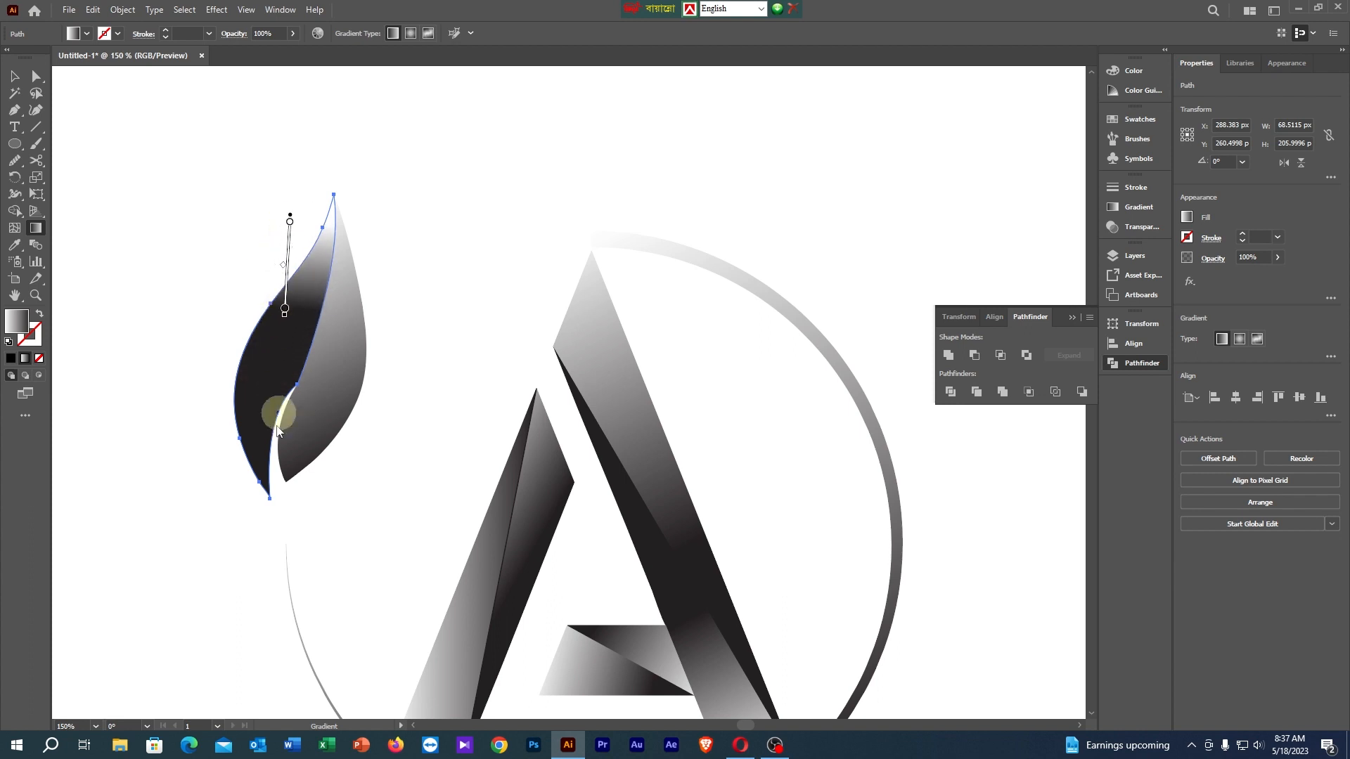
{"action": "left_click_drag", "start_coordinate": [239, 507], "coordinate": [298, 265]}
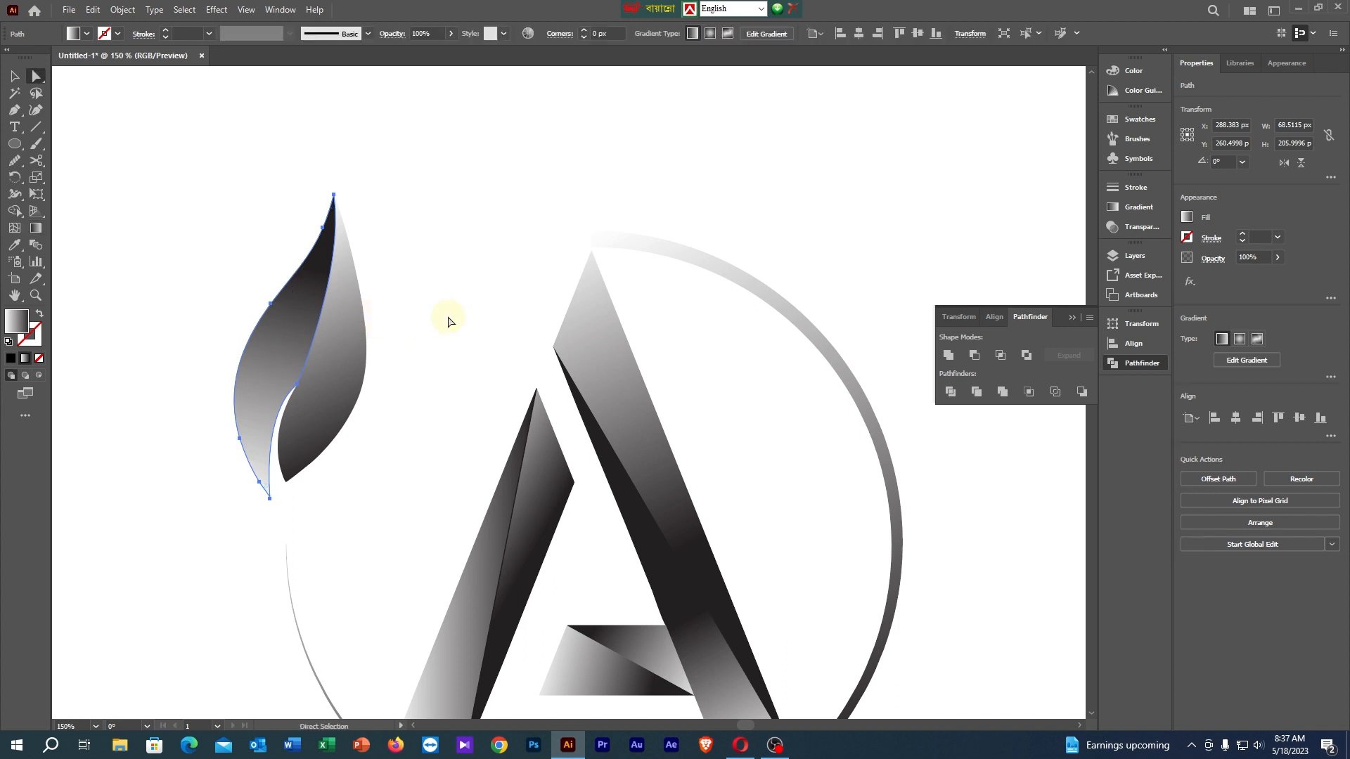
Redirect the gradient of the leaf's right half to run diagonally from light at the top to dark at the lower tip.
{"action": "left_click", "coordinate": [352, 340]}
{"action": "left_click_drag", "start_coordinate": [365, 240], "coordinate": [295, 442]}
{"action": "left_click_drag", "start_coordinate": [382, 166], "coordinate": [277, 513]}
{"action": "left_click", "coordinate": [14, 76]}
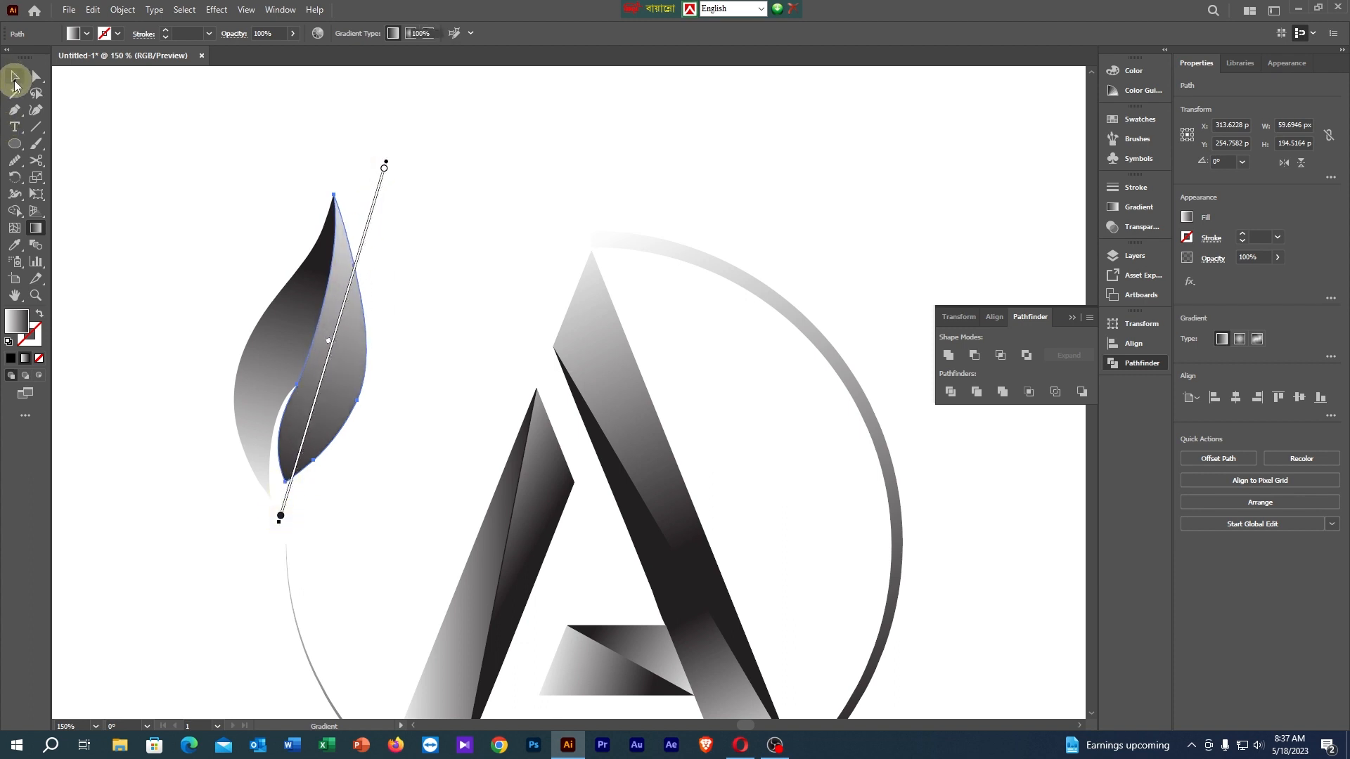
{"action": "left_click", "coordinate": [127, 136]}
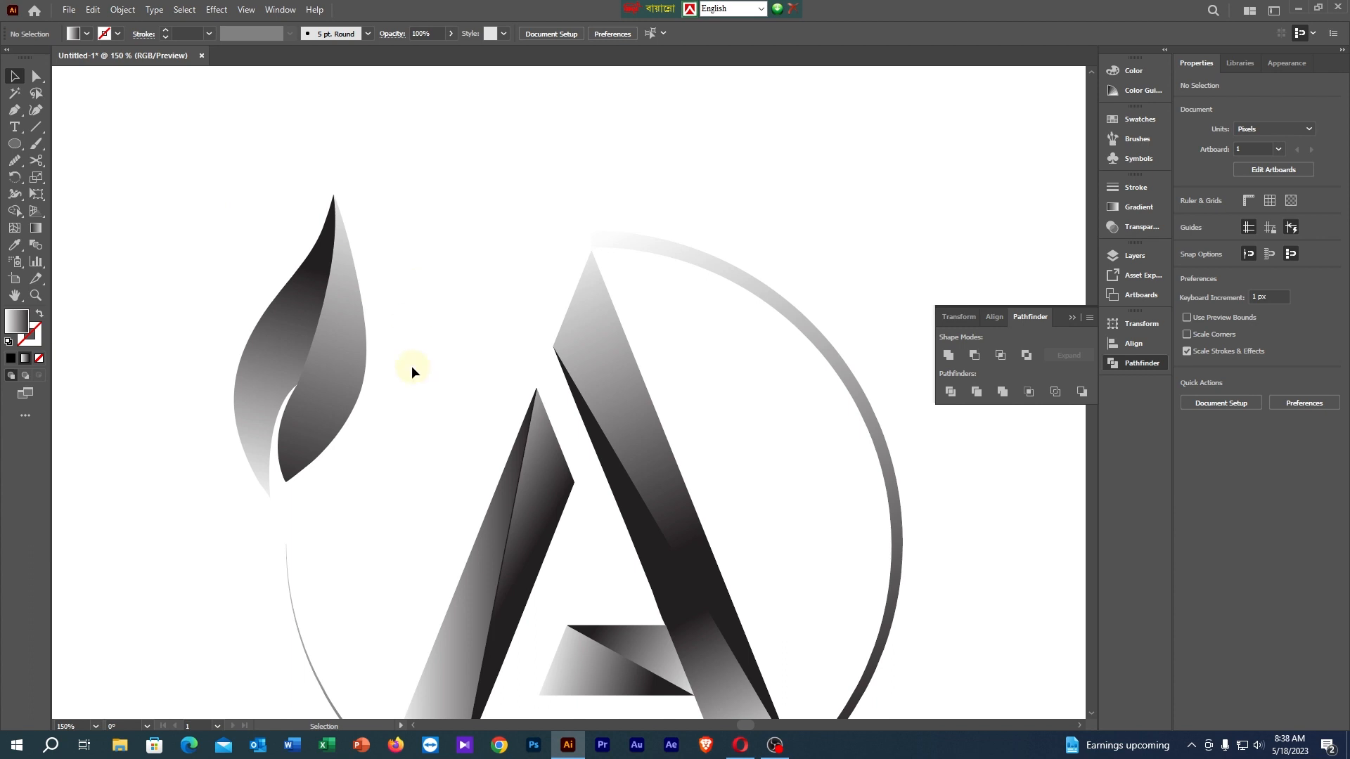
{"action": "key", "text": "ctrl+alt+0"}
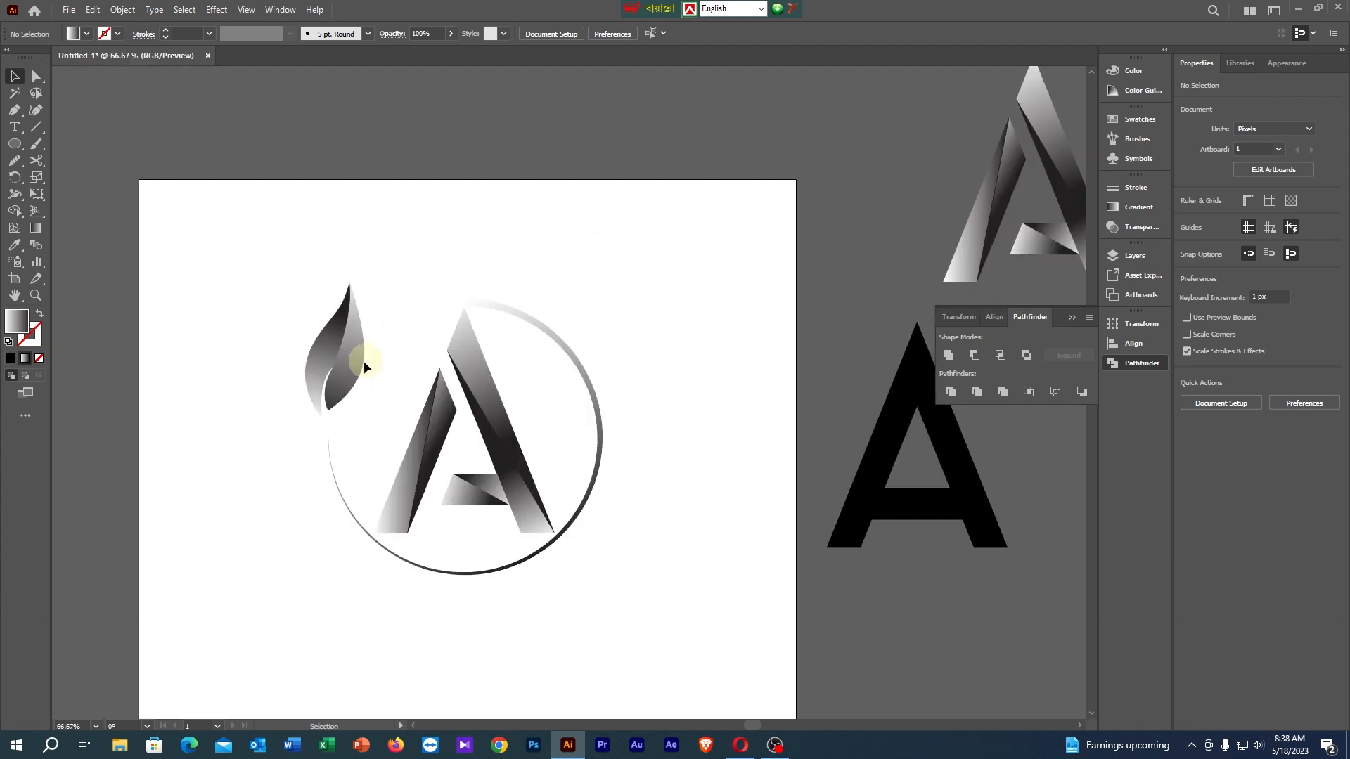
Move the leaf down so that its lower tip meets the arc's thin end.
{"action": "left_click_drag", "start_coordinate": [364, 361], "coordinate": [367, 402]}
{"action": "left_click", "coordinate": [415, 301]}
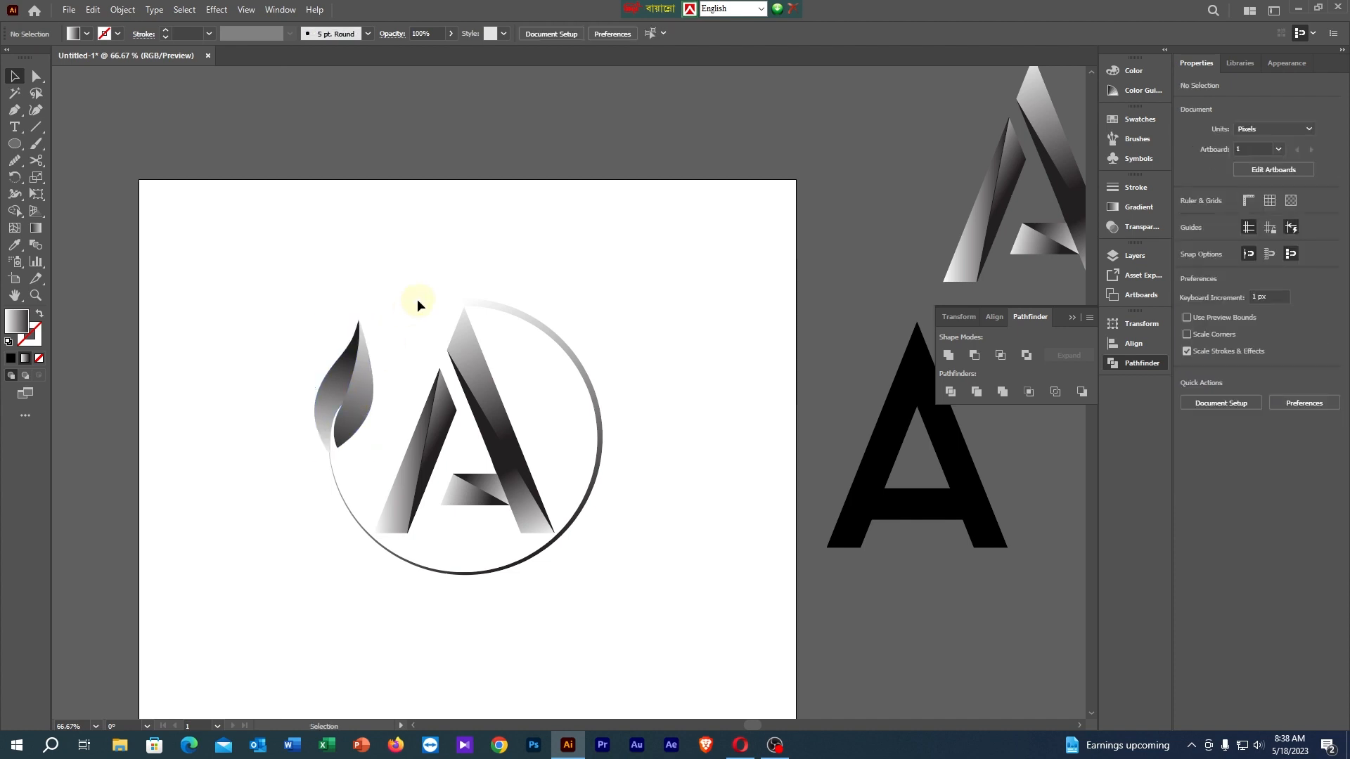
{"action": "scroll", "coordinate": [415, 301], "scroll_direction": "down", "scroll_amount": 1}
{"action": "scroll", "coordinate": [416, 319], "scroll_direction": "up", "scroll_amount": 1}
{"action": "scroll", "coordinate": [416, 323], "scroll_direction": "down", "scroll_amount": 2}
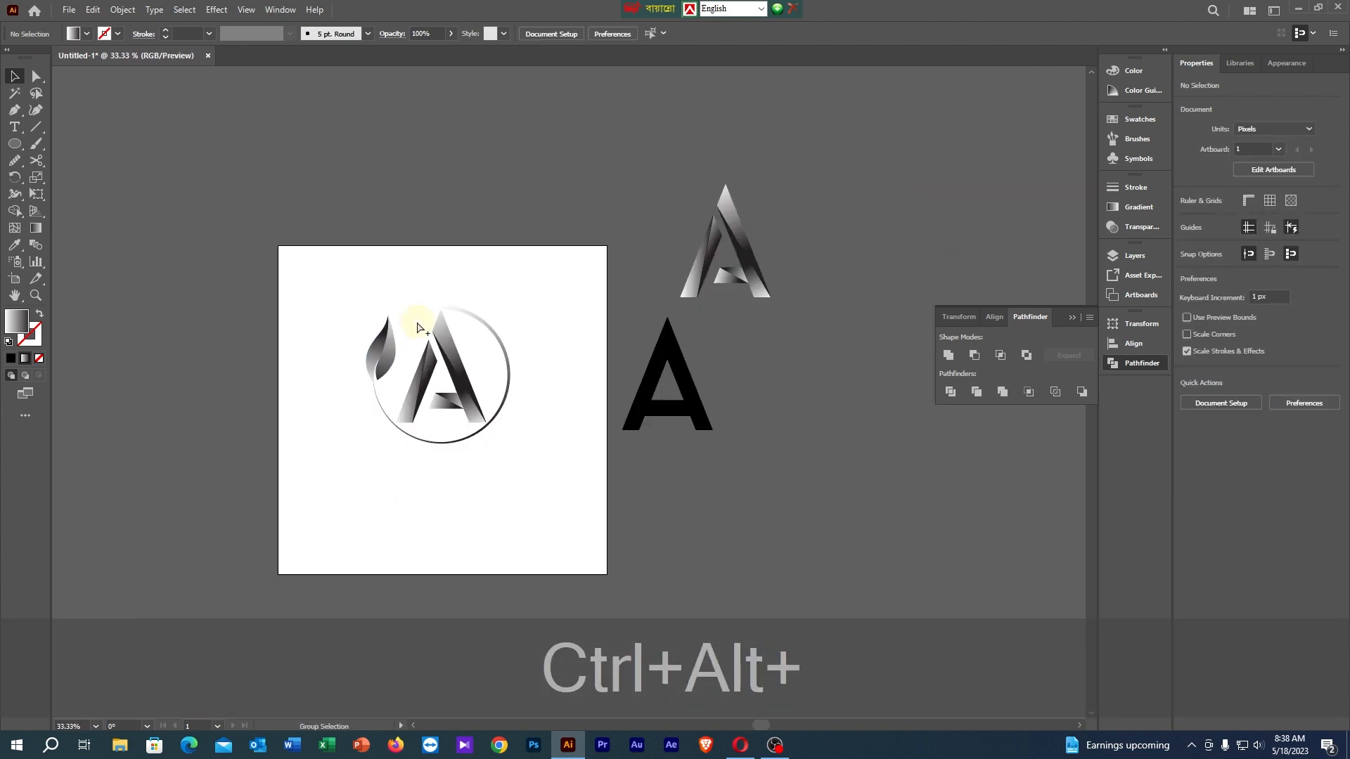
{"action": "scroll", "coordinate": [551, 395], "scroll_direction": "up", "scroll_amount": 3}
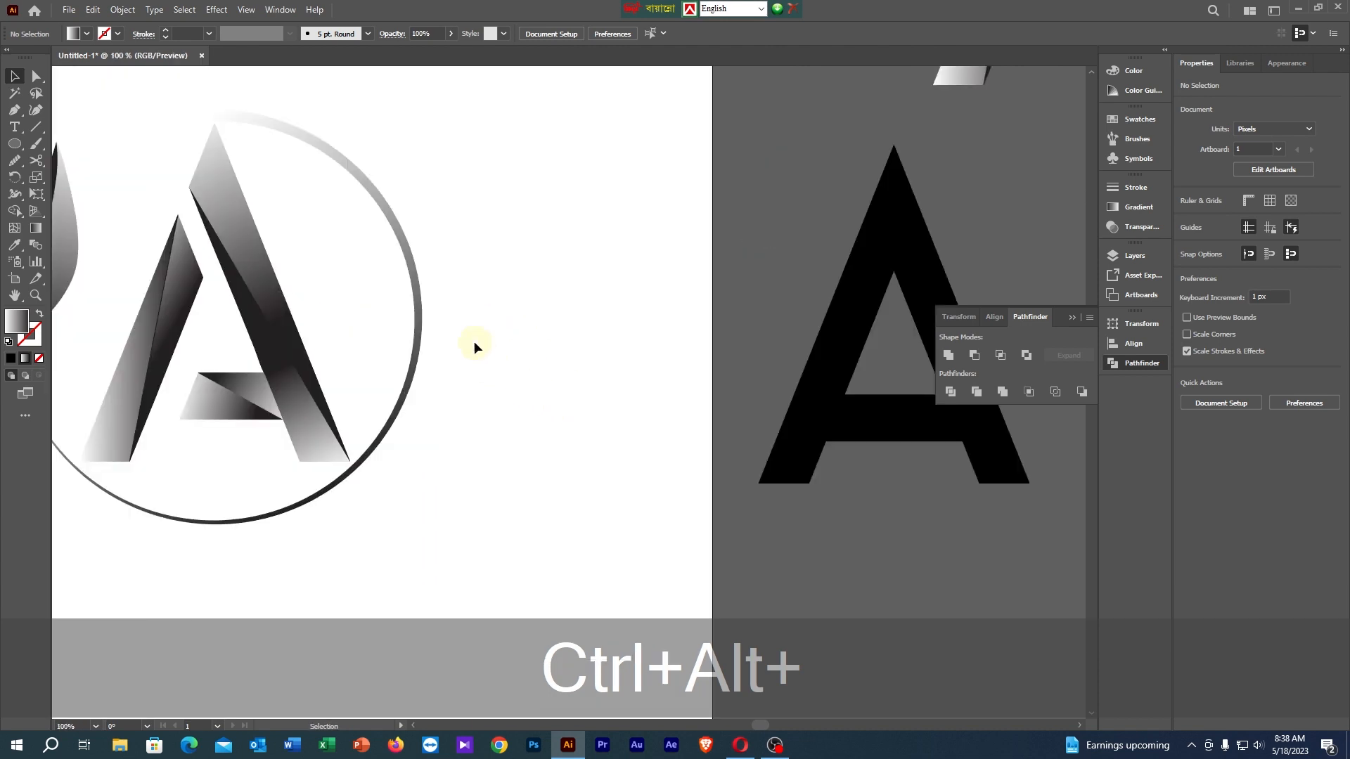
{"action": "left_click_drag", "start_coordinate": [474, 345], "coordinate": [782, 247]}
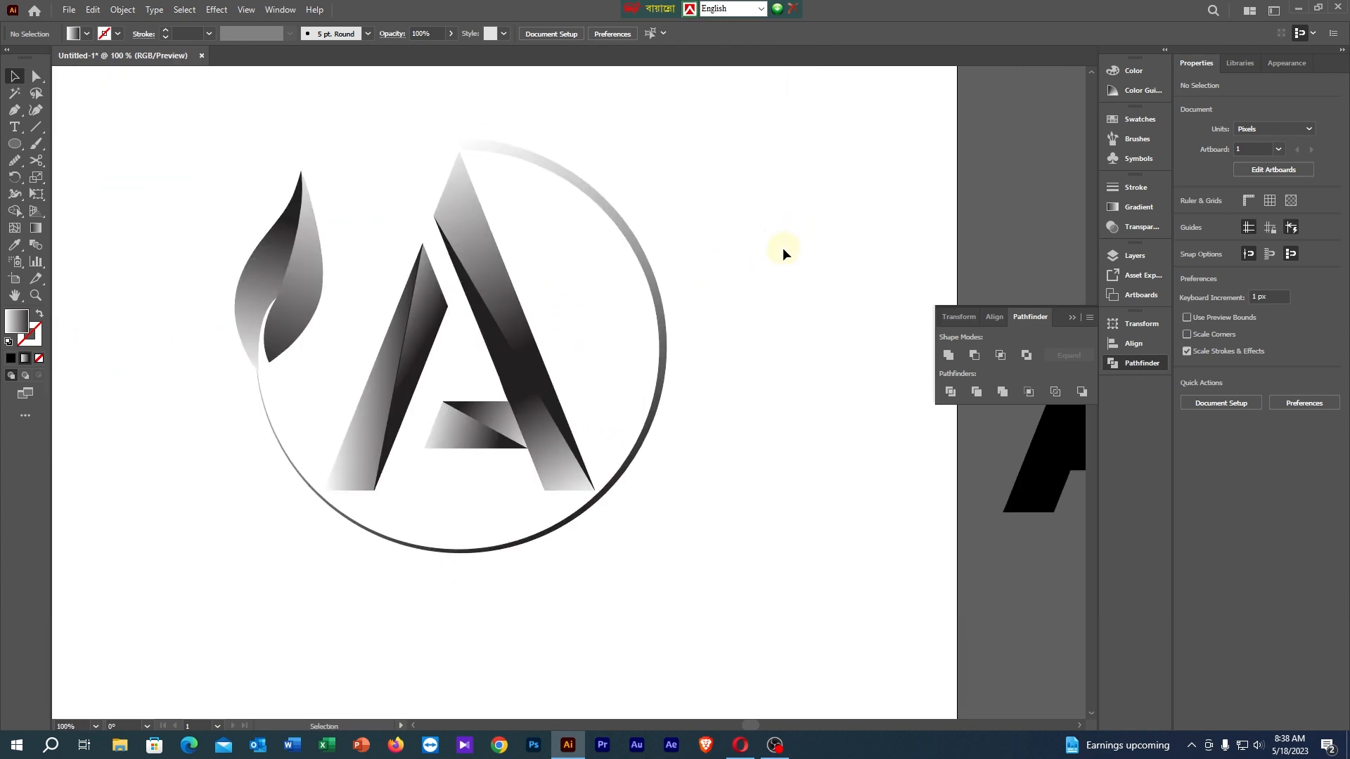
Group all the logo pieces, the arc and the leaf, and move the group off the artboard onto the empty canvas beside it.
{"action": "scroll", "coordinate": [763, 281], "scroll_direction": "down", "scroll_amount": 2}
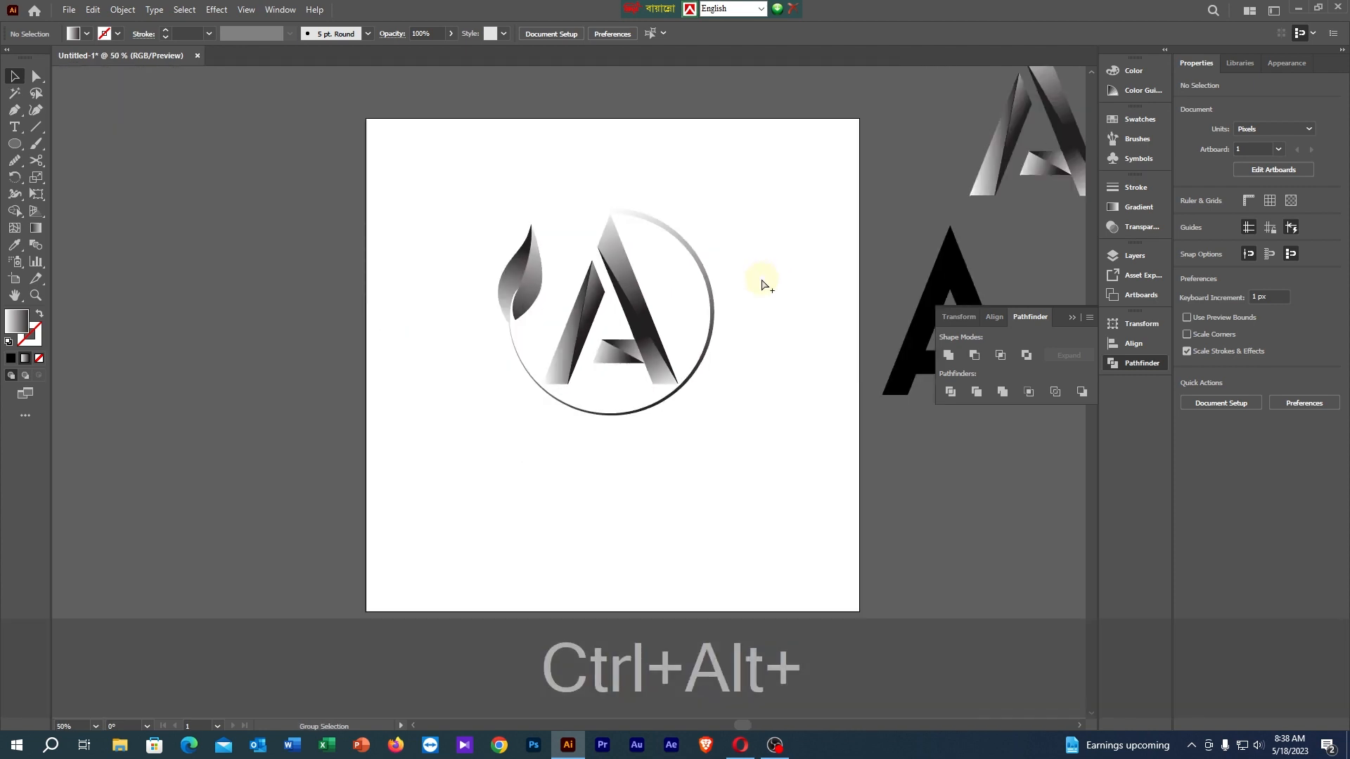
{"action": "left_click_drag", "start_coordinate": [465, 169], "coordinate": [757, 446]}
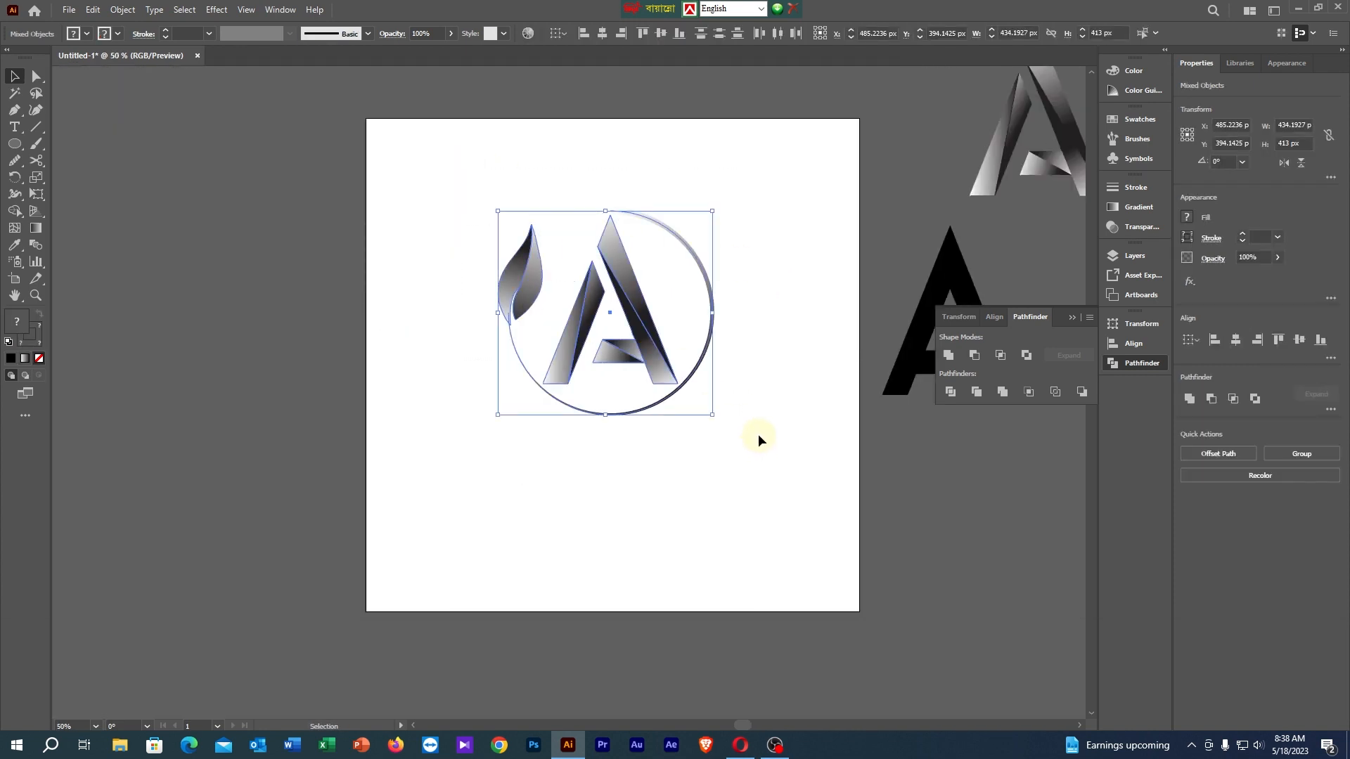
{"action": "left_click", "coordinate": [765, 455]}
{"action": "left_click_drag", "start_coordinate": [454, 222], "coordinate": [784, 420]}
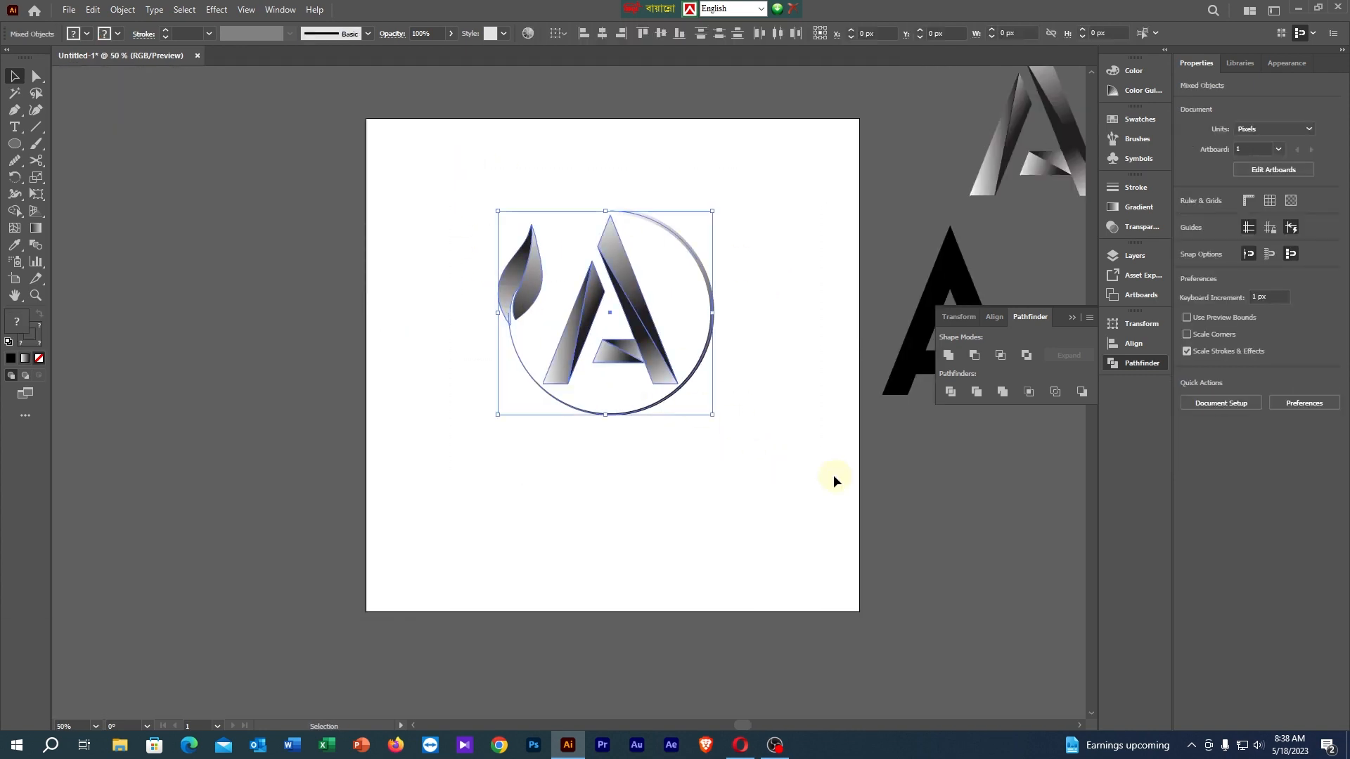
{"action": "key", "text": "ctrl+g"}
{"action": "left_click", "coordinate": [735, 385]}
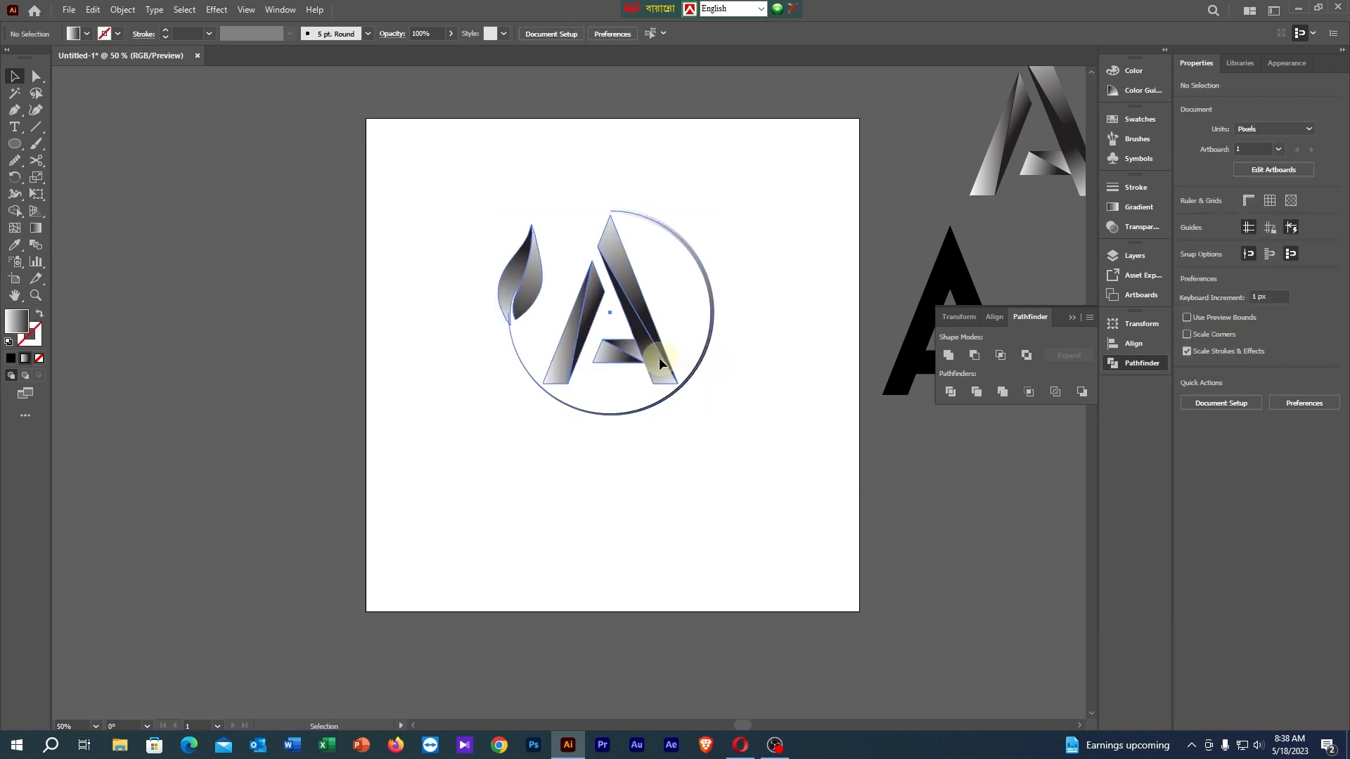
{"action": "left_click_drag", "start_coordinate": [659, 358], "coordinate": [281, 319]}
{"action": "left_click", "coordinate": [579, 347]}
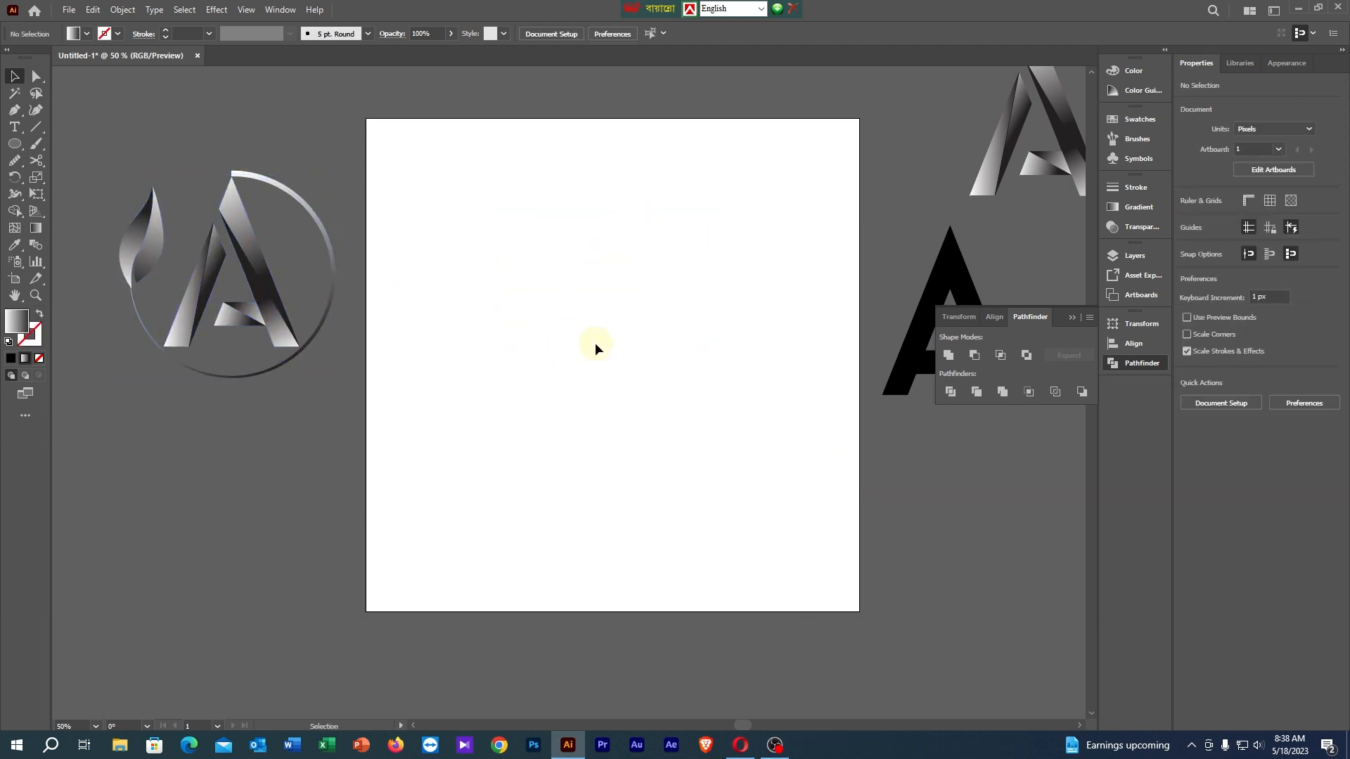
Draw a rectangle about 1002 by 997 px covering the artboard and give it a radial gradient fill.
{"action": "key", "text": "m"}
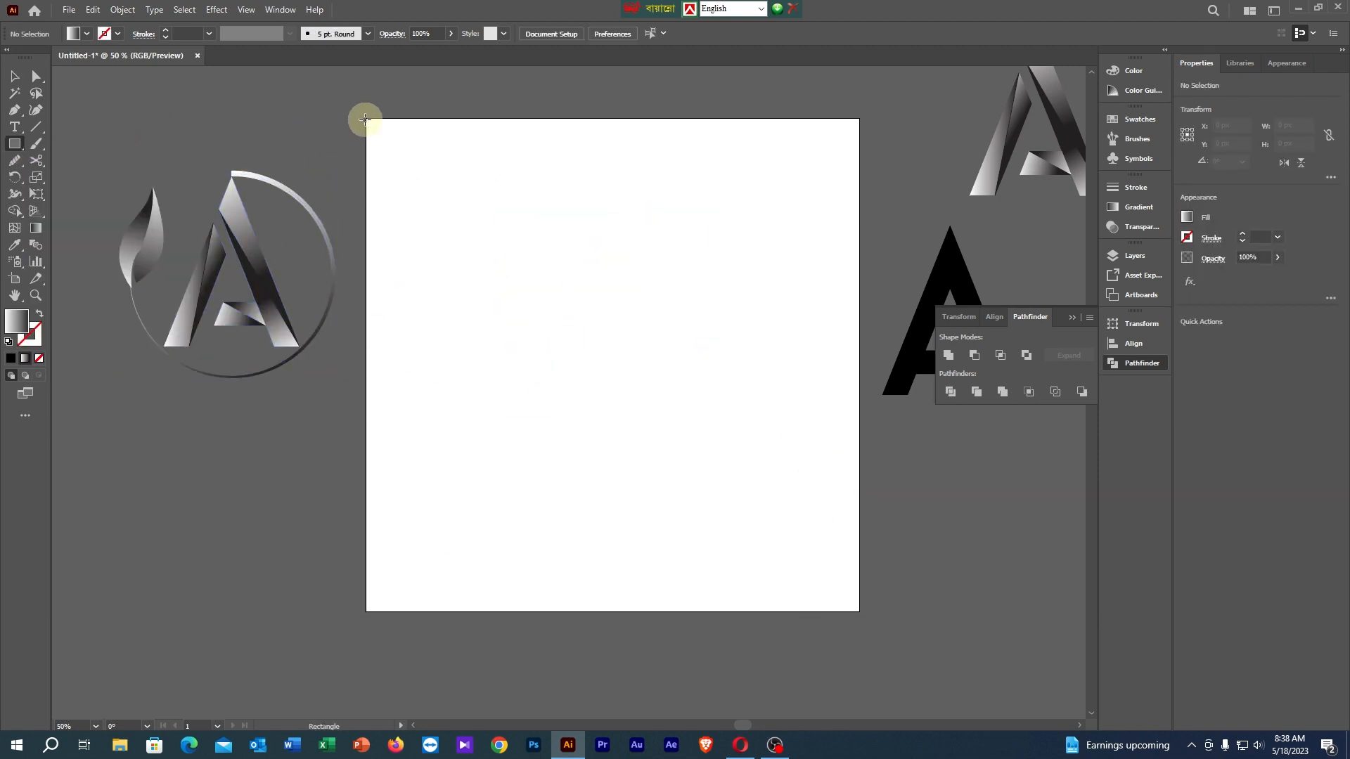
{"action": "mouse_move", "coordinate": [364, 119]}
{"action": "left_mouse_down"}
{"action": "mouse_move", "coordinate": [738, 548]}
{"action": "mouse_move", "coordinate": [859, 611]}
{"action": "left_mouse_up"}
{"action": "left_click", "coordinate": [1186, 216]}
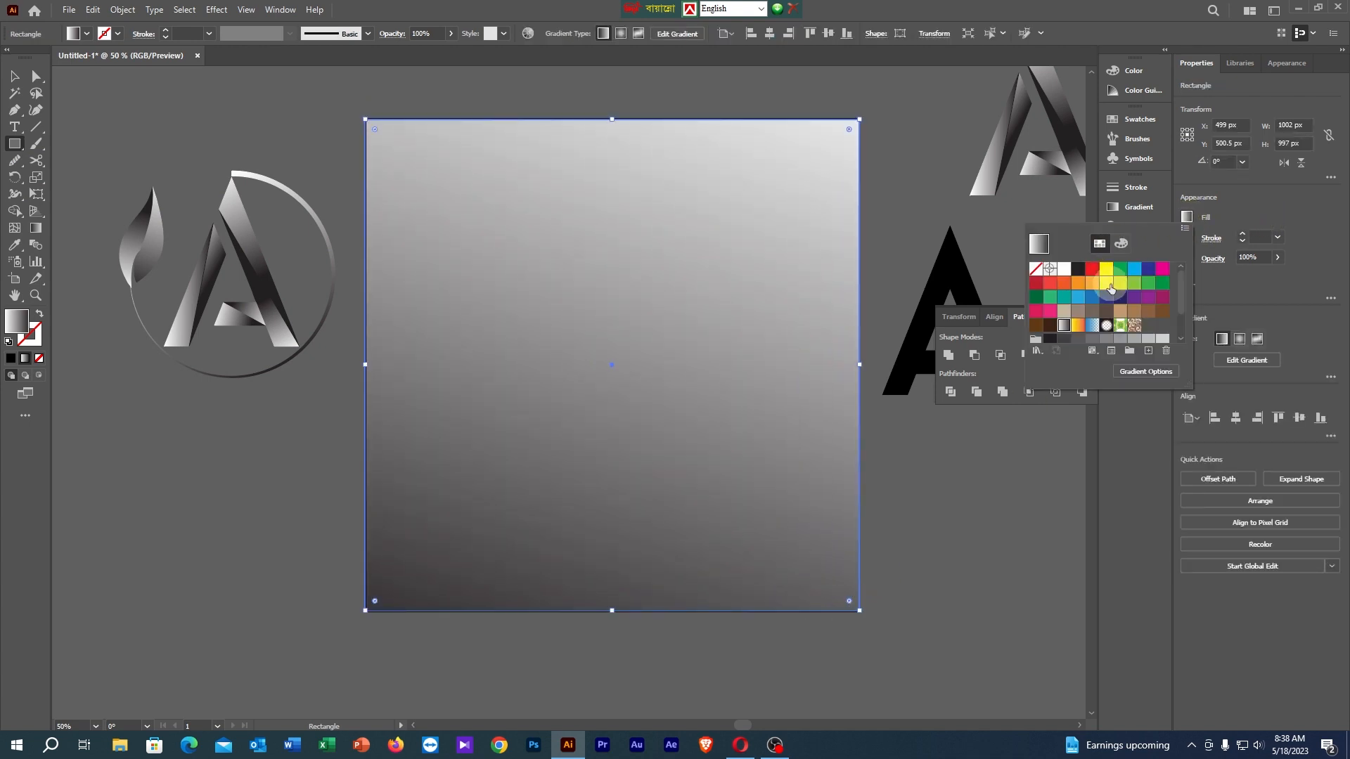
{"action": "left_click", "coordinate": [1153, 210]}
{"action": "left_click", "coordinate": [1147, 208]}
{"action": "left_click", "coordinate": [1023, 203]}
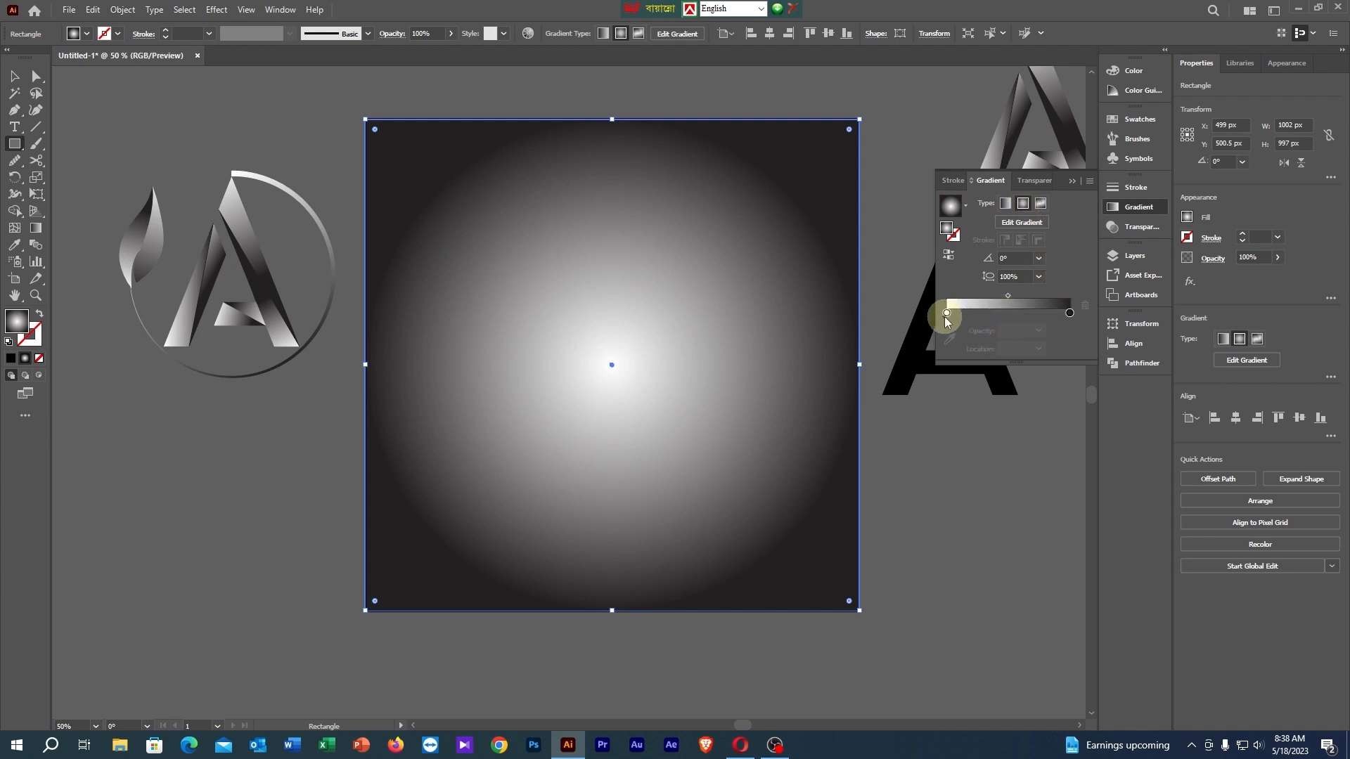
Move the logo group back onto the middle of the artboard and bring it to the front of the background.
{"action": "left_click", "coordinate": [14, 76]}
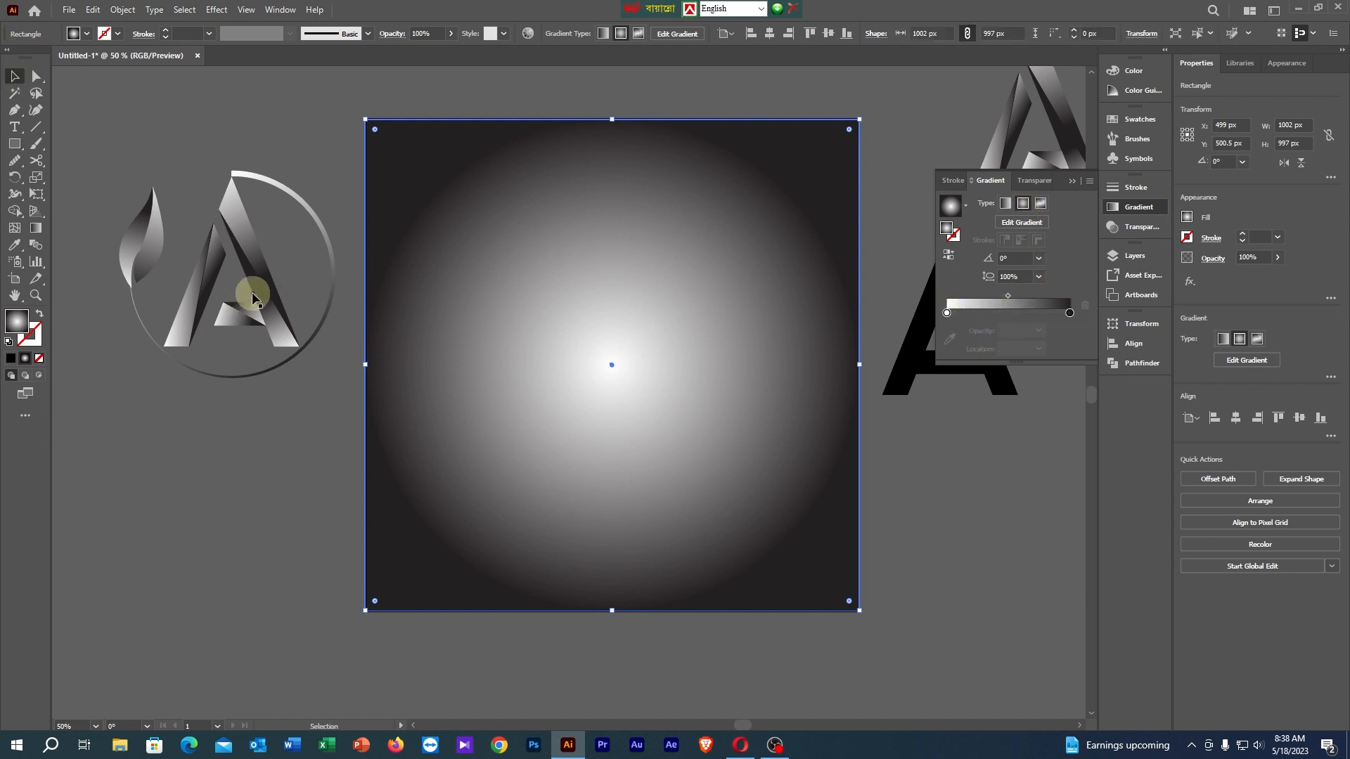
{"action": "left_click_drag", "start_coordinate": [251, 298], "coordinate": [614, 352]}
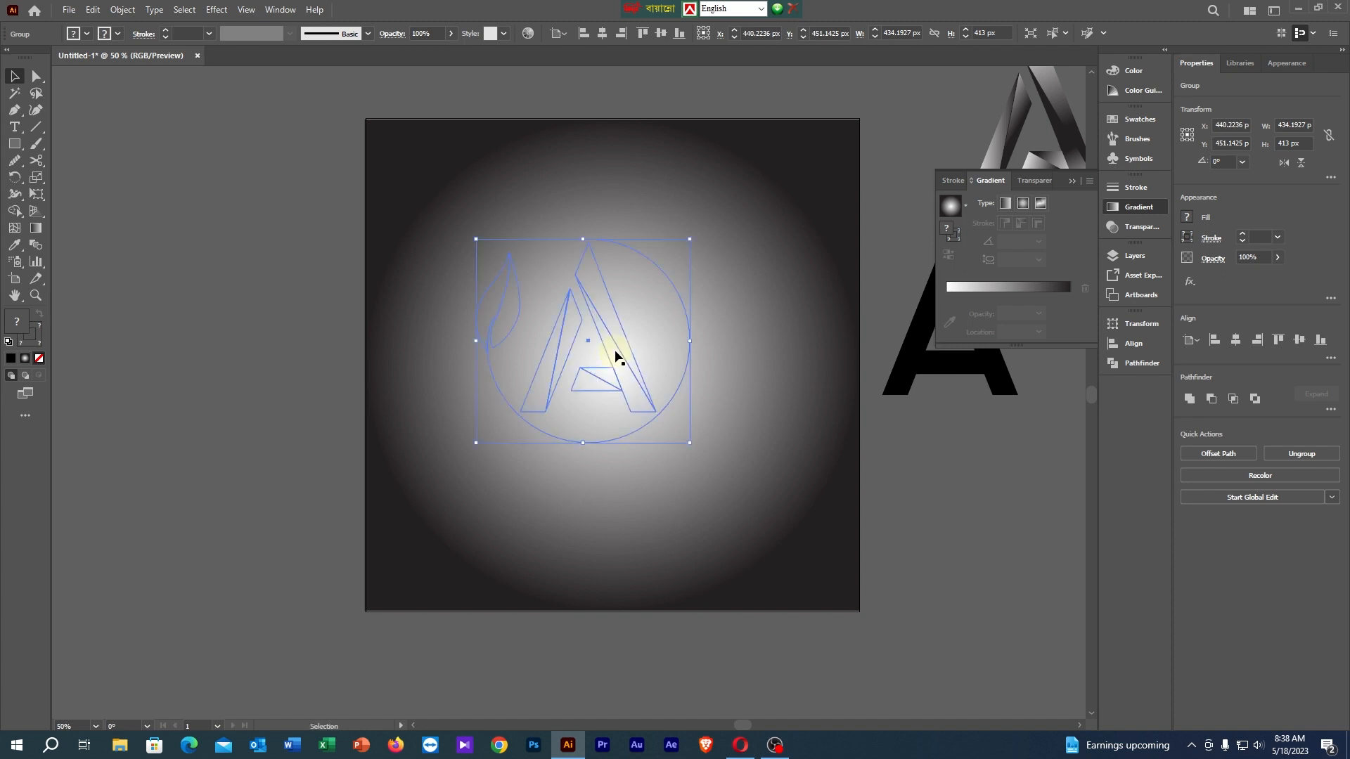
{"action": "right_click", "coordinate": [616, 352]}
{"action": "mouse_move", "coordinate": [675, 591]}
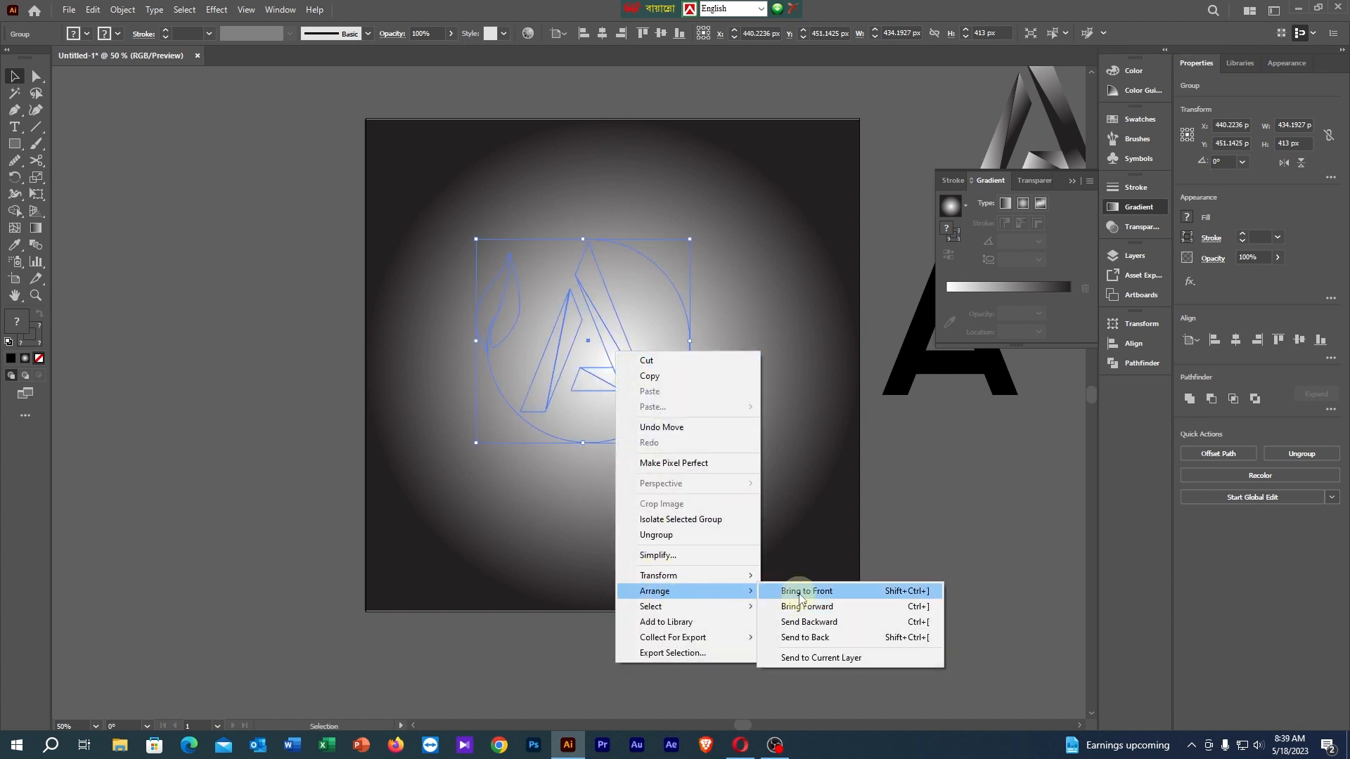
{"action": "left_click", "coordinate": [798, 589]}
{"action": "left_click", "coordinate": [235, 295]}
{"action": "left_click_drag", "start_coordinate": [648, 393], "coordinate": [664, 406]}
Change the white centre stop of the background rectangle's radial gradient to green 00E936.
{"action": "left_click", "coordinate": [972, 287]}
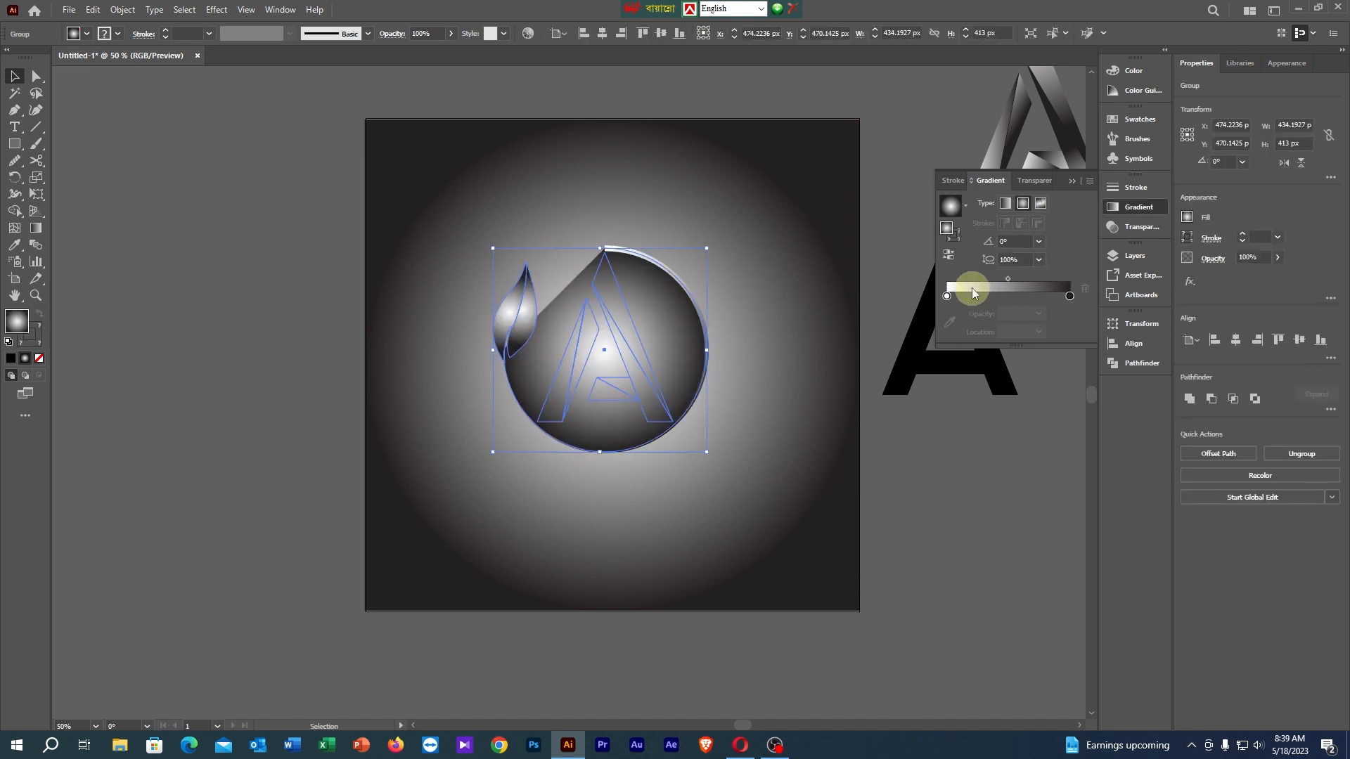
{"action": "key", "text": "ctrl+z"}
{"action": "left_click", "coordinate": [794, 465]}
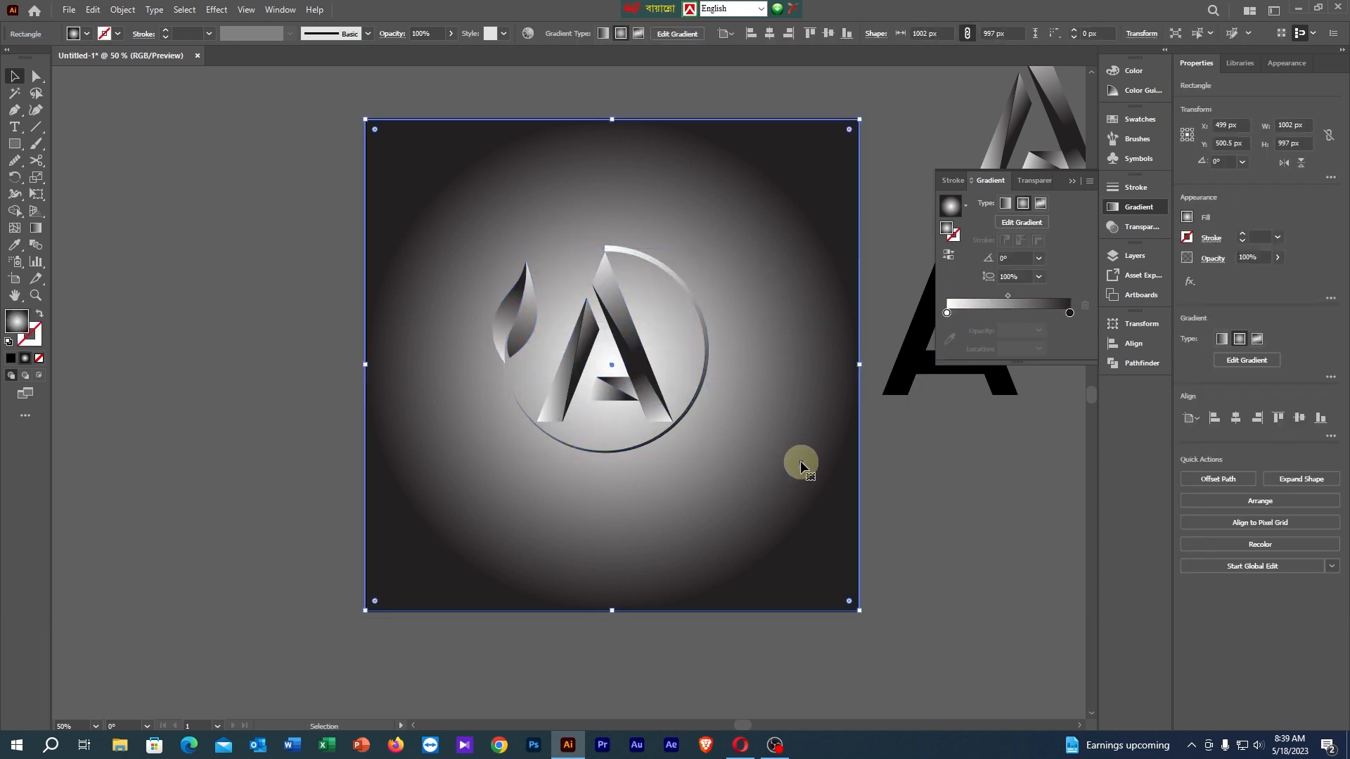
{"action": "left_click", "coordinate": [947, 312]}
{"action": "double_click", "coordinate": [948, 310]}
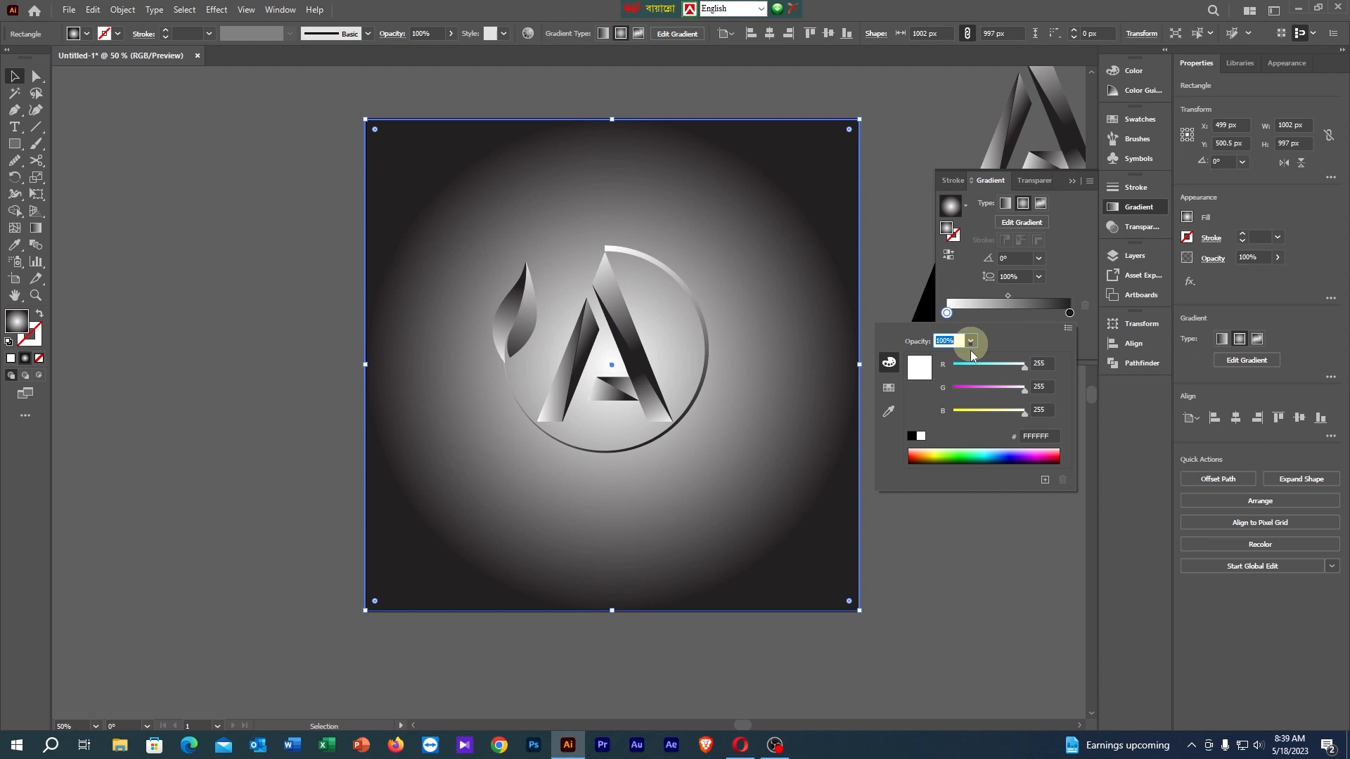
{"action": "left_click", "coordinate": [947, 455]}
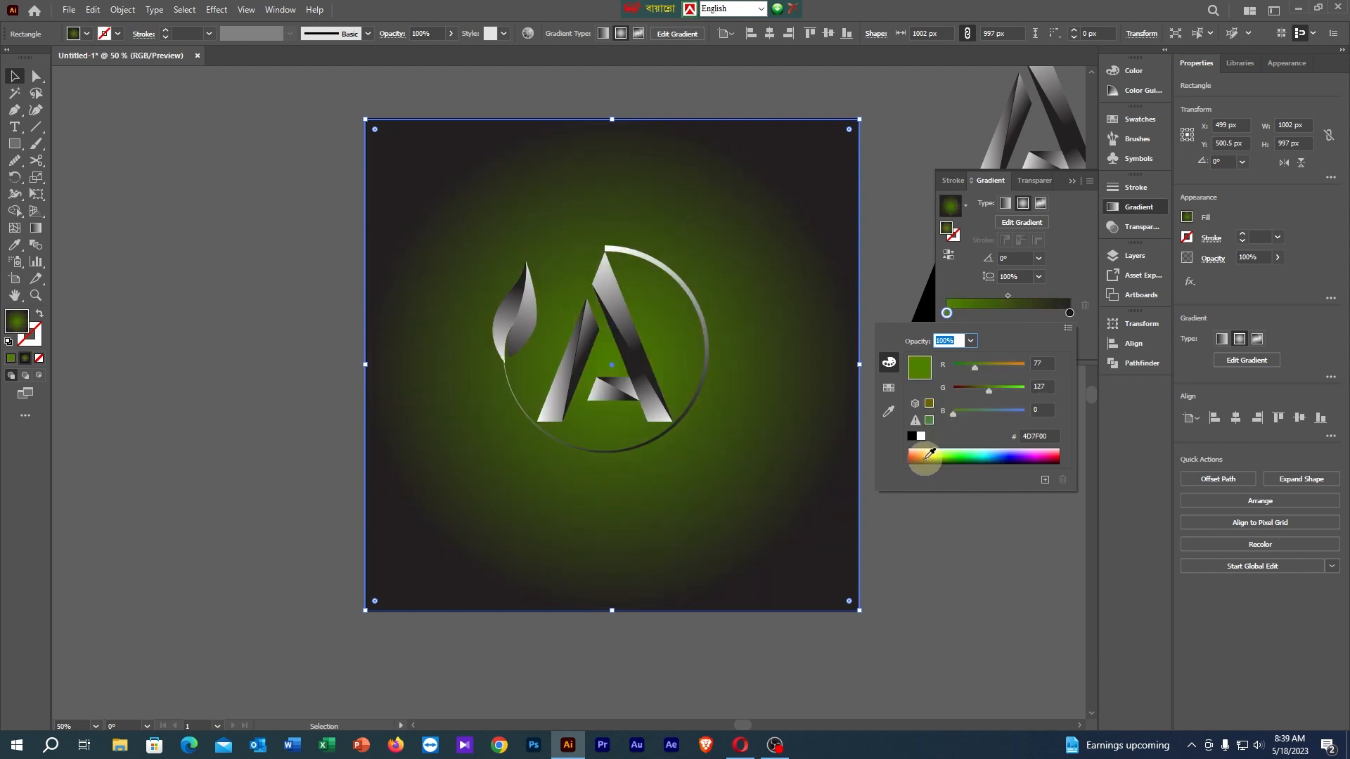
{"action": "left_click", "coordinate": [928, 453]}
{"action": "left_click", "coordinate": [963, 452]}
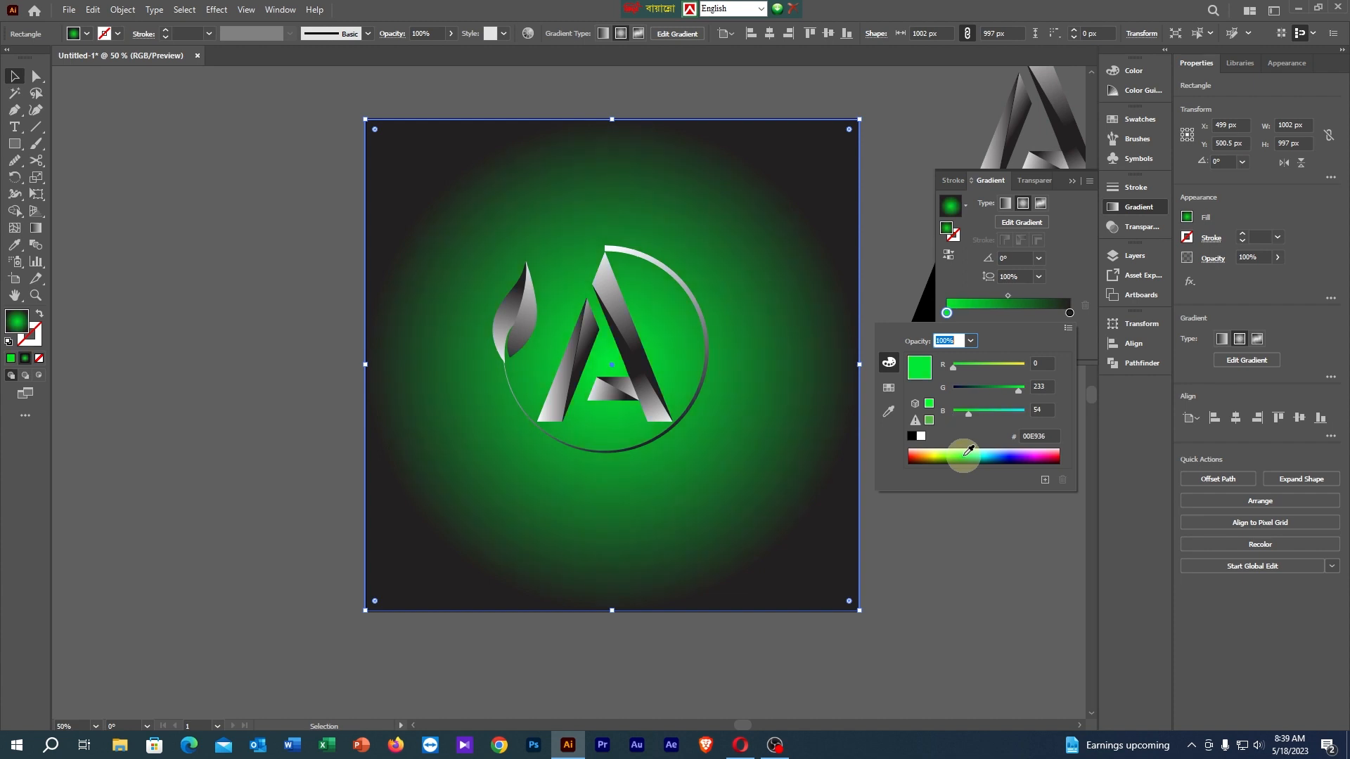
{"action": "left_click", "coordinate": [1074, 189]}
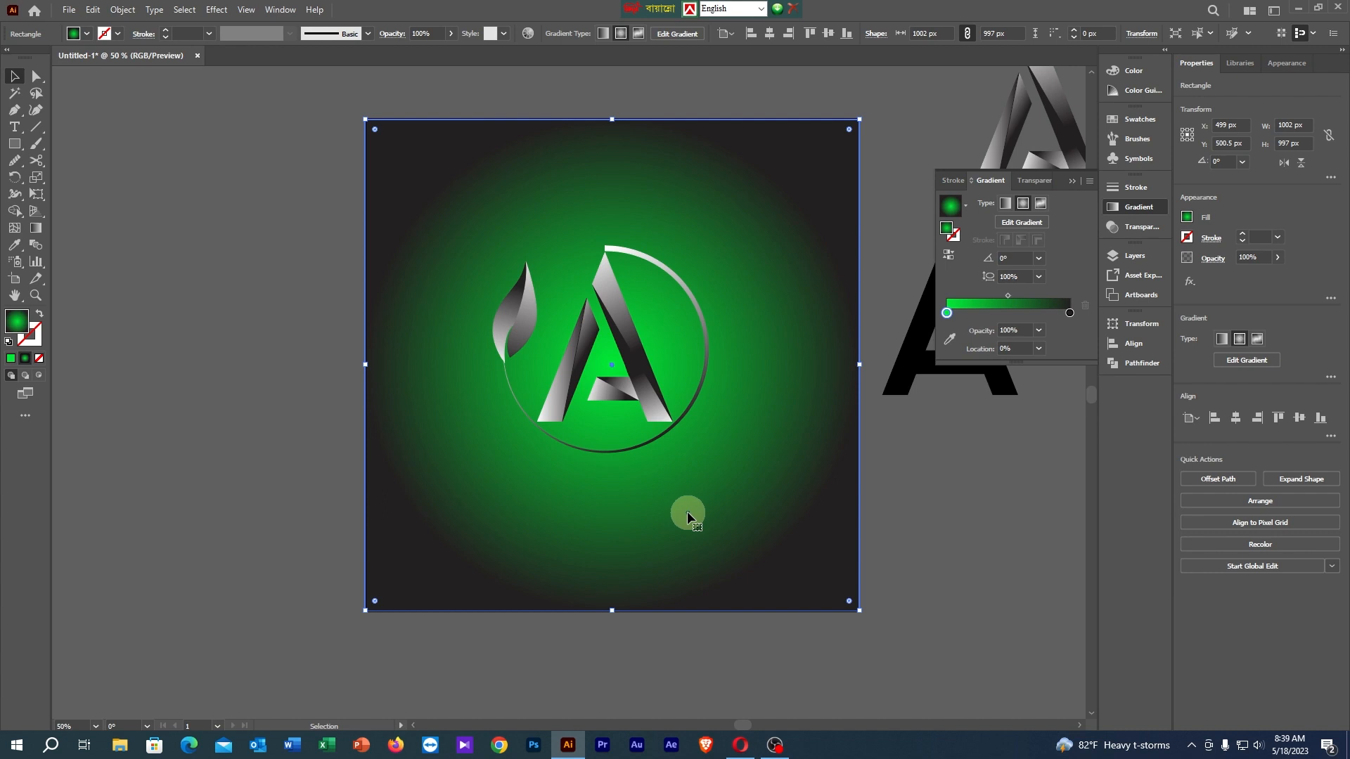
Lock the green background rectangle and ungroup the logo.
{"action": "key", "text": "ctrl+2"}
{"action": "scroll", "coordinate": [707, 435], "scroll_direction": "up", "scroll_amount": 2}
{"action": "key", "text": "space"}
{"action": "left_click_drag", "start_coordinate": [868, 189], "coordinate": [790, 329]}
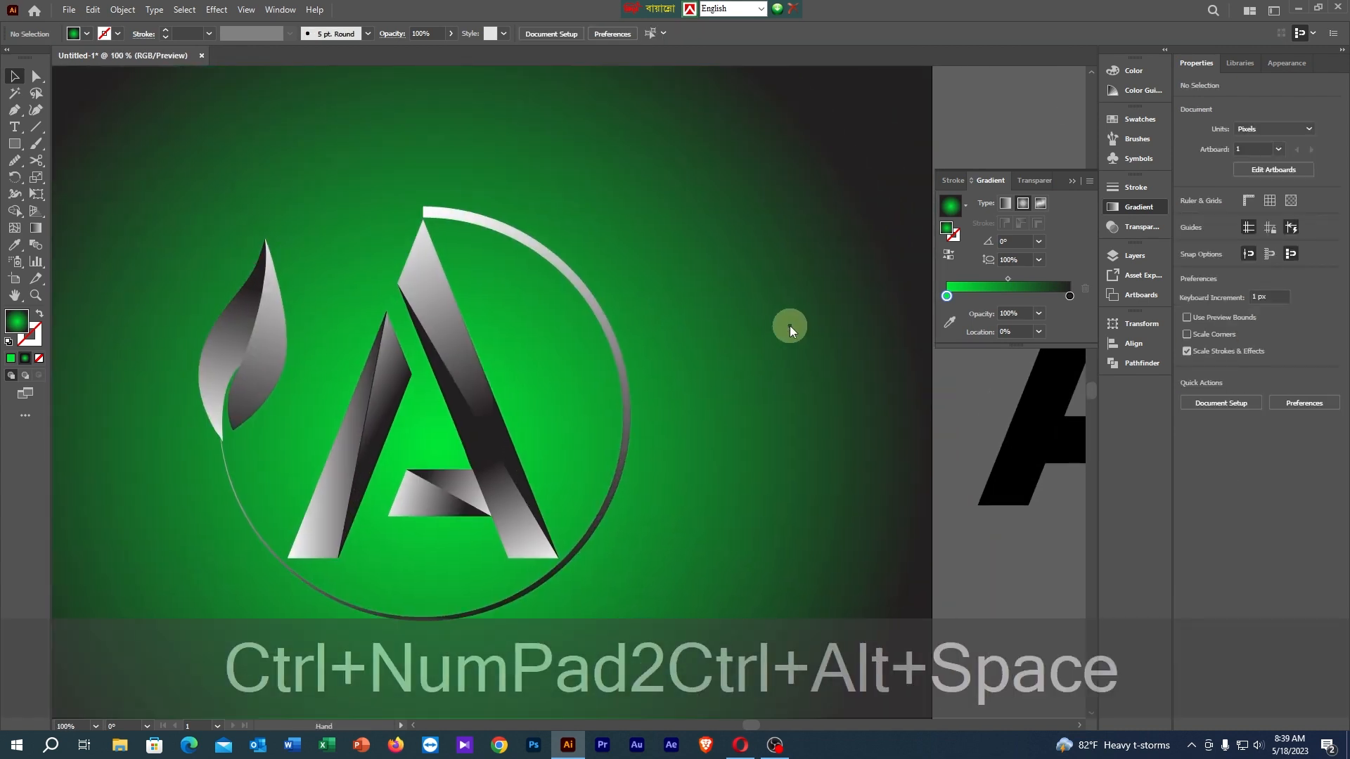
{"action": "right_click", "coordinate": [272, 322]}
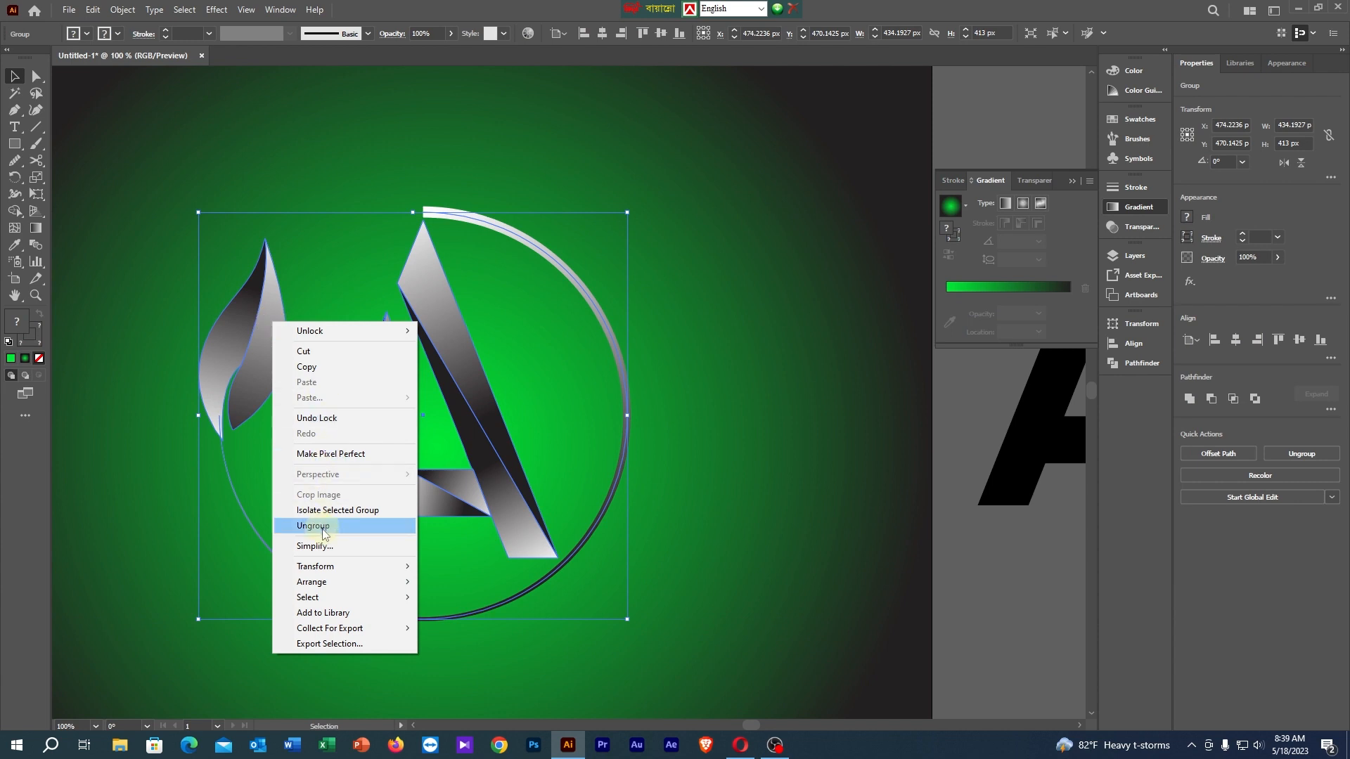
{"action": "left_click", "coordinate": [323, 527]}
{"action": "left_click", "coordinate": [729, 288]}
Rotate the leaf about 0.8° clockwise to refine how it sits on the arc's thin end.
{"action": "left_click", "coordinate": [259, 347]}
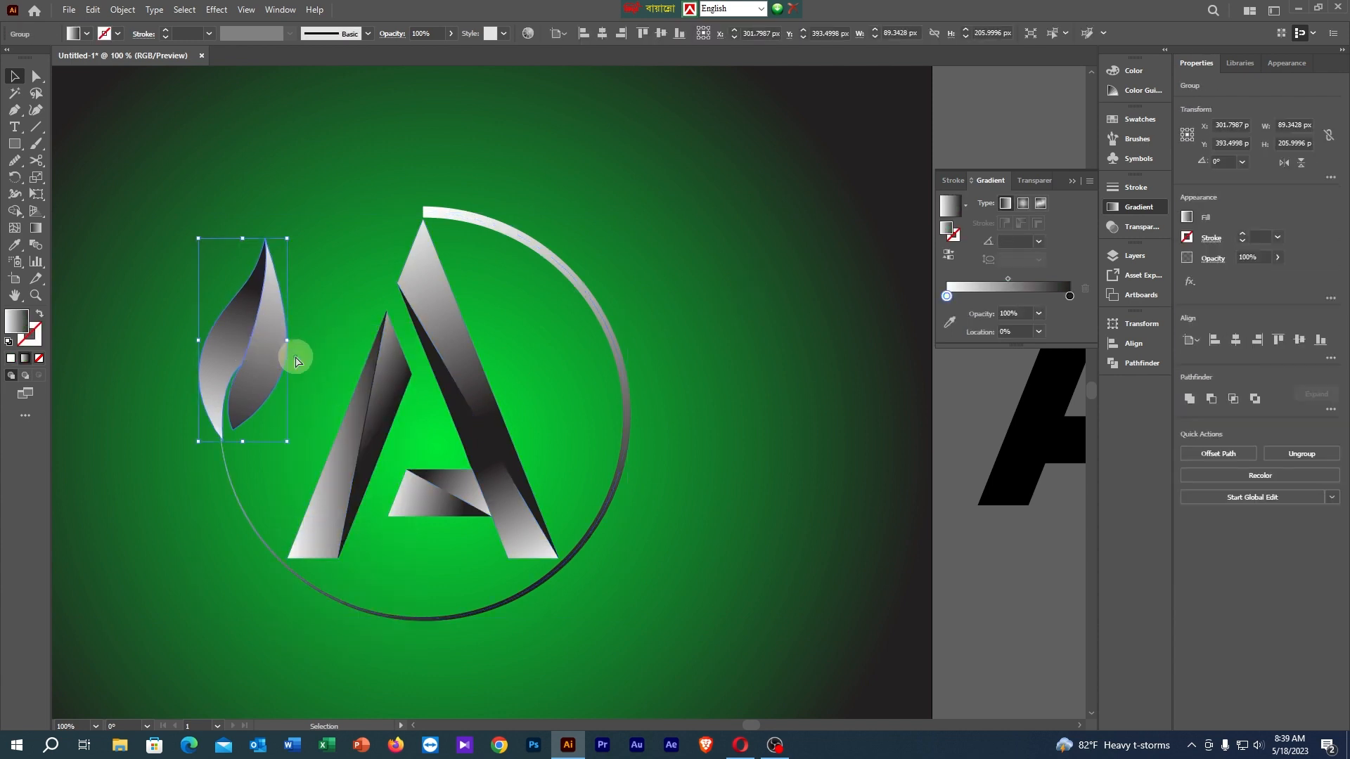
{"action": "scroll", "coordinate": [297, 358], "scroll_direction": "up", "scroll_amount": 2}
{"action": "key", "text": "space"}
{"action": "left_click_drag", "start_coordinate": [298, 360], "coordinate": [468, 217]}
{"action": "scroll", "coordinate": [444, 222], "scroll_direction": "up", "scroll_amount": 3}
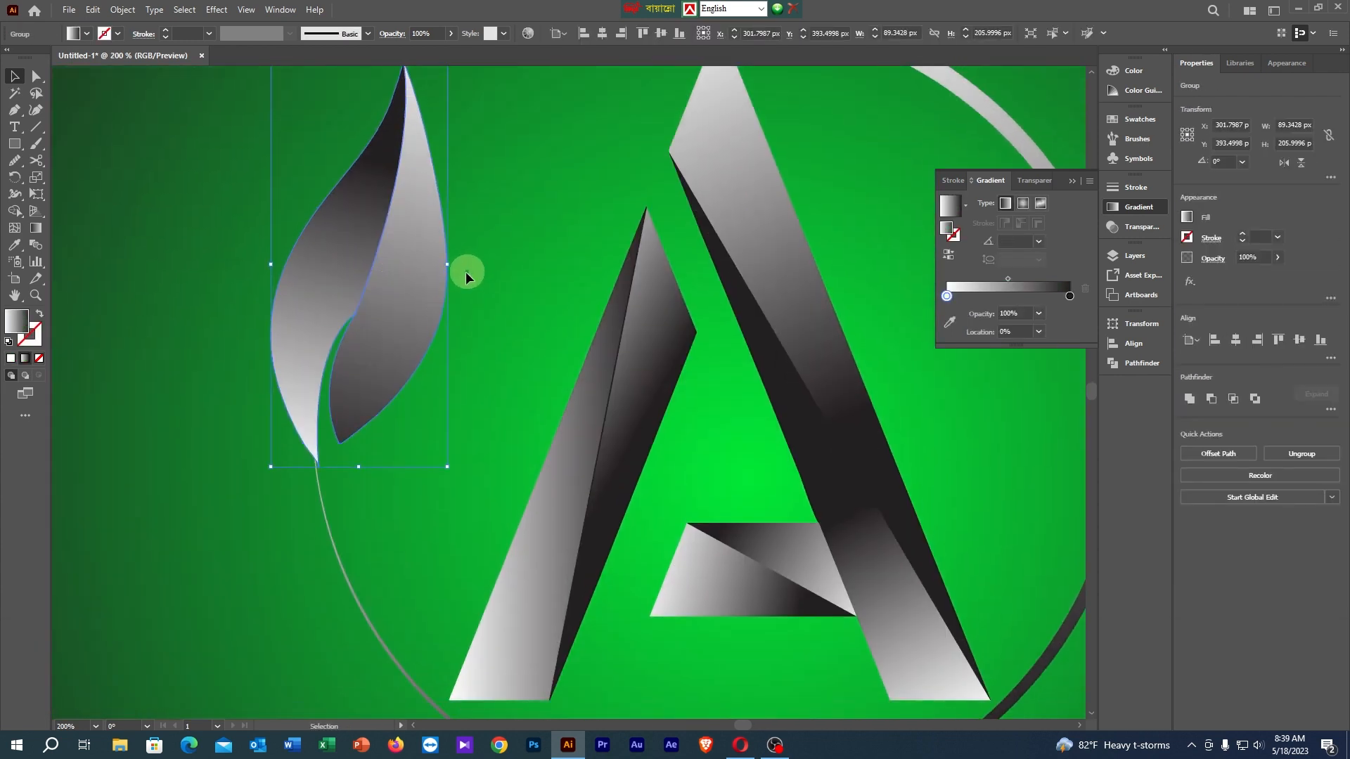
{"action": "left_click_drag", "start_coordinate": [454, 106], "coordinate": [459, 109]}
{"action": "left_click", "coordinate": [540, 183]}
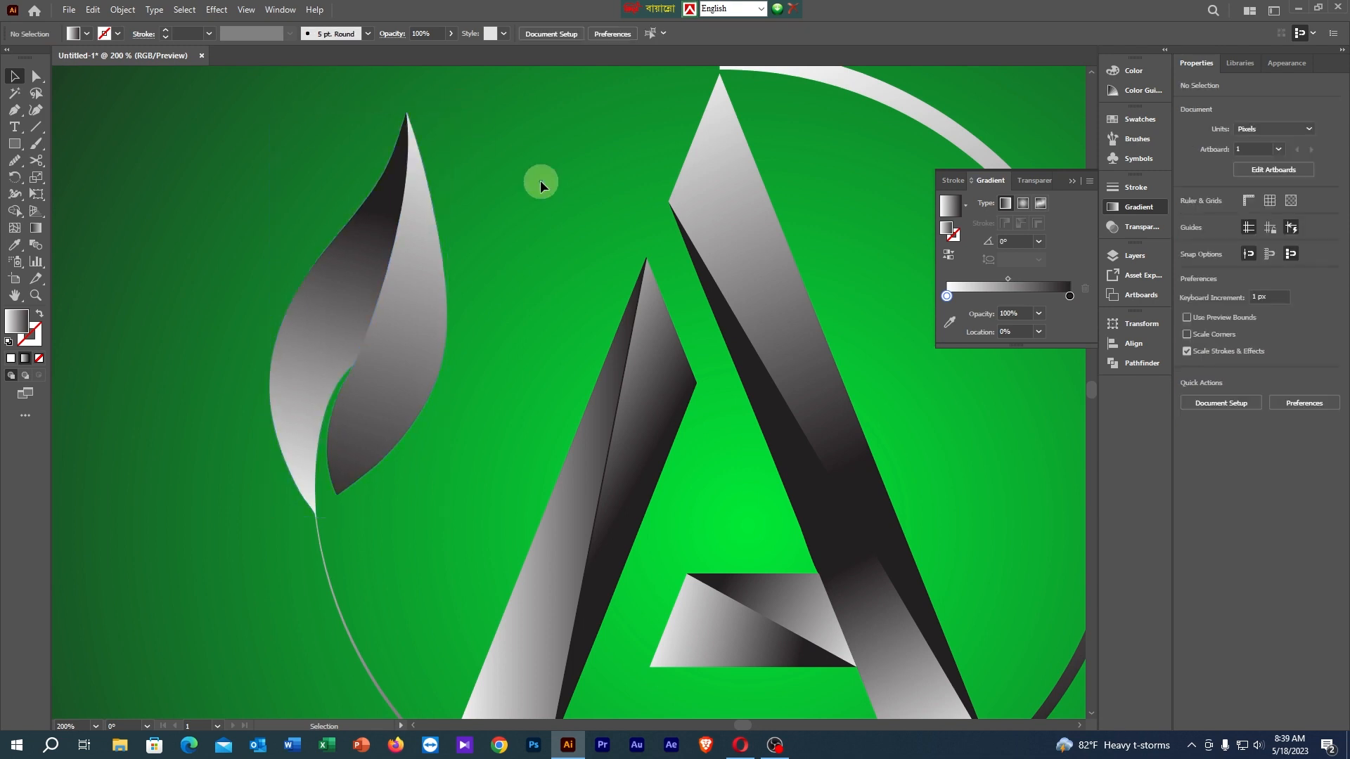
Group the leaf together with the circular arc.
{"action": "left_click_drag", "start_coordinate": [222, 361], "coordinate": [408, 555]}
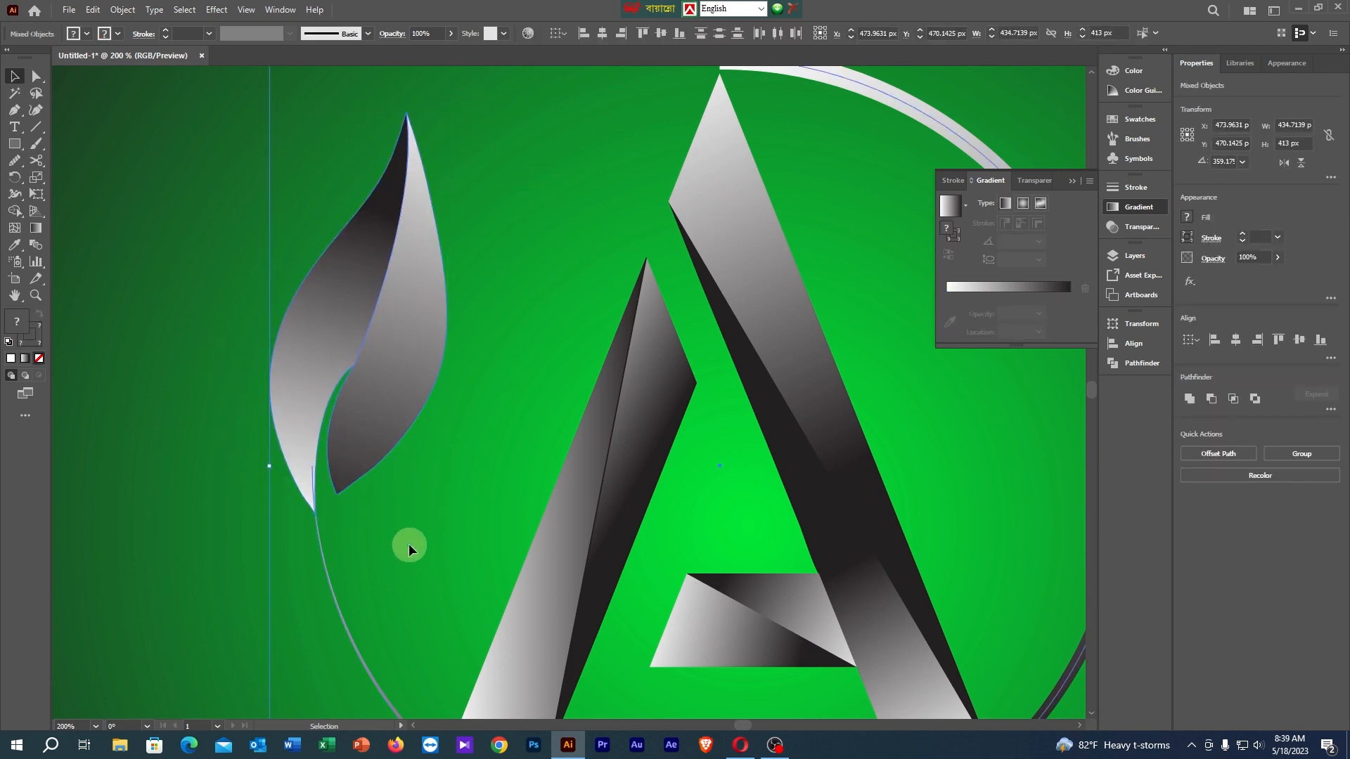
{"action": "key", "text": "ctrl"}
{"action": "key", "text": "ctrl+g"}
{"action": "left_click", "coordinate": [887, 356]}
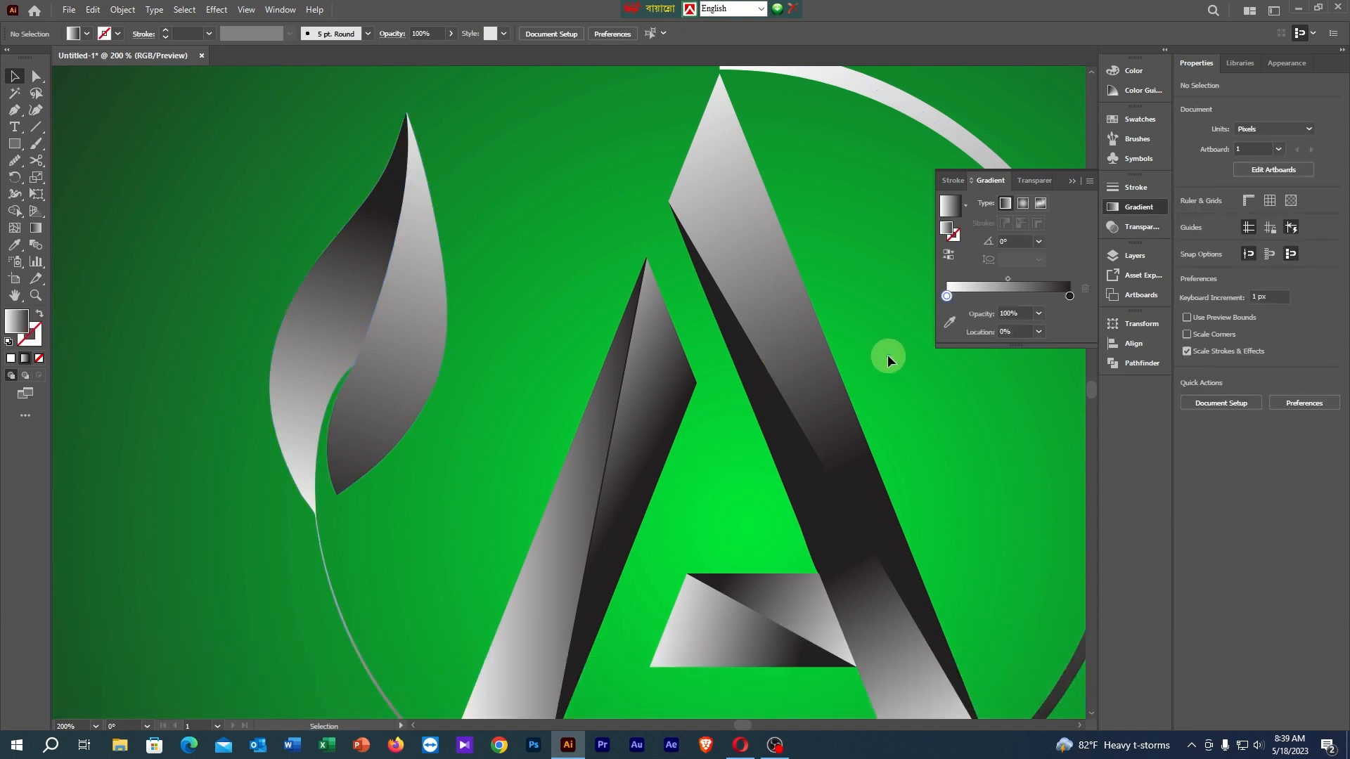
Nudge the leaf-and-arc group slightly down so that the arc's thick end touches the apex of the A.
{"action": "left_click_drag", "start_coordinate": [883, 339], "coordinate": [753, 458]}
{"action": "left_click", "coordinate": [685, 216]}
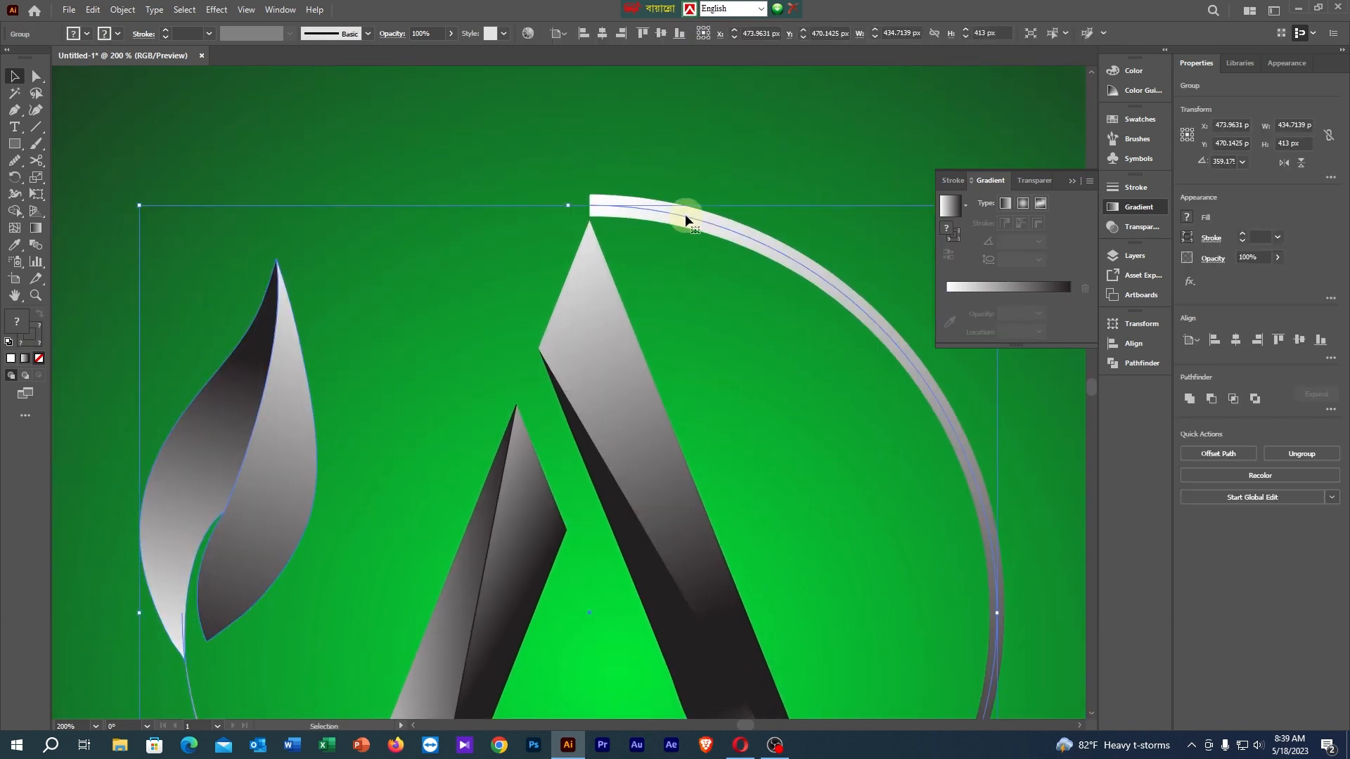
{"action": "left_click_drag", "start_coordinate": [687, 214], "coordinate": [684, 217]}
{"action": "left_click", "coordinate": [668, 147]}
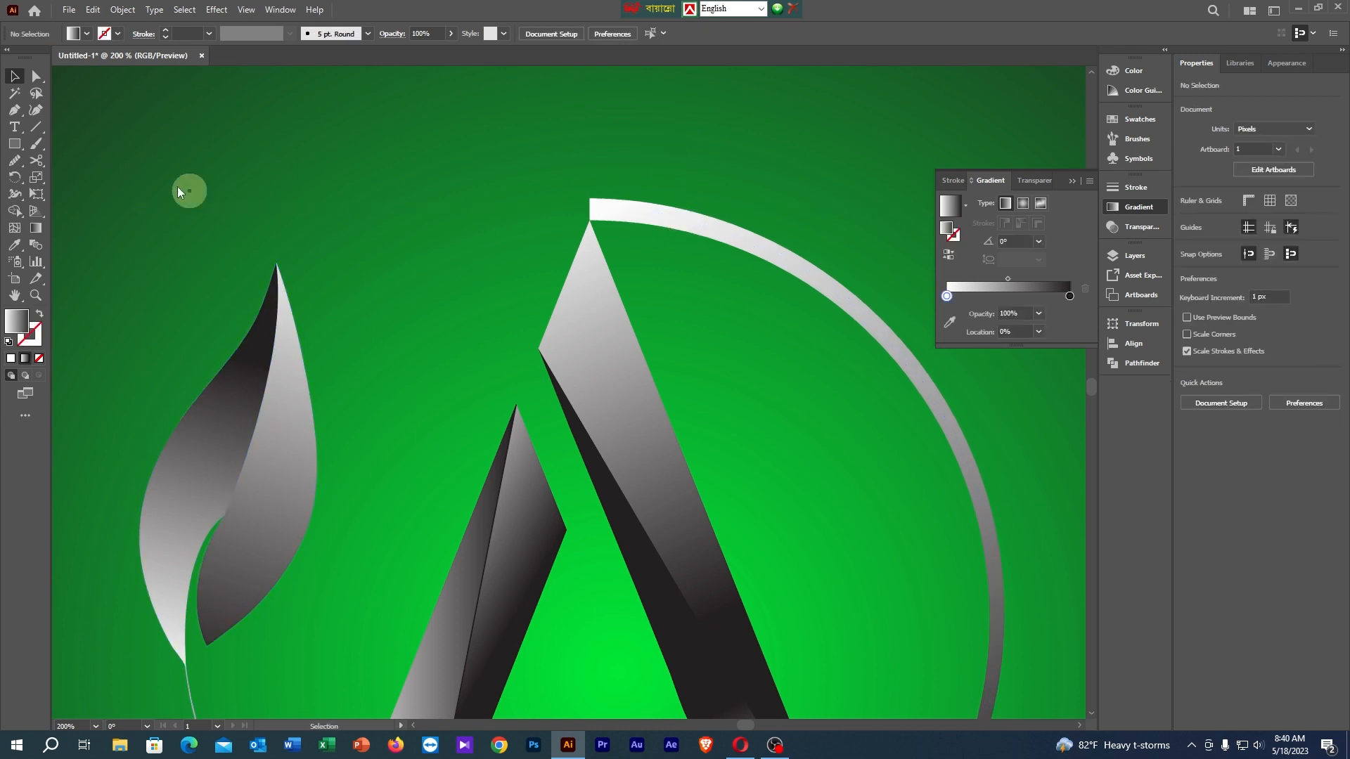
{"action": "left_click", "coordinate": [14, 110]}
{"action": "left_click", "coordinate": [538, 348]}
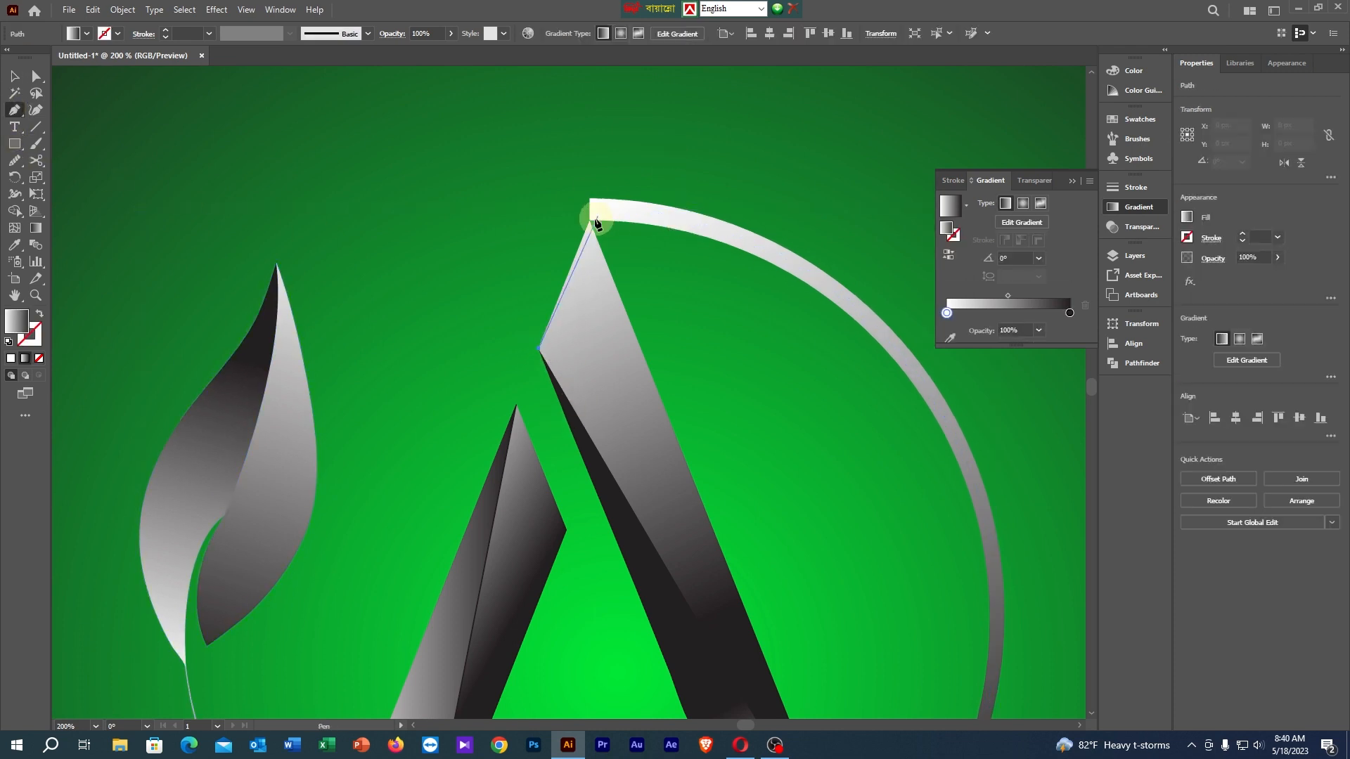
{"action": "left_click", "coordinate": [589, 222]}
{"action": "key", "text": "g"}
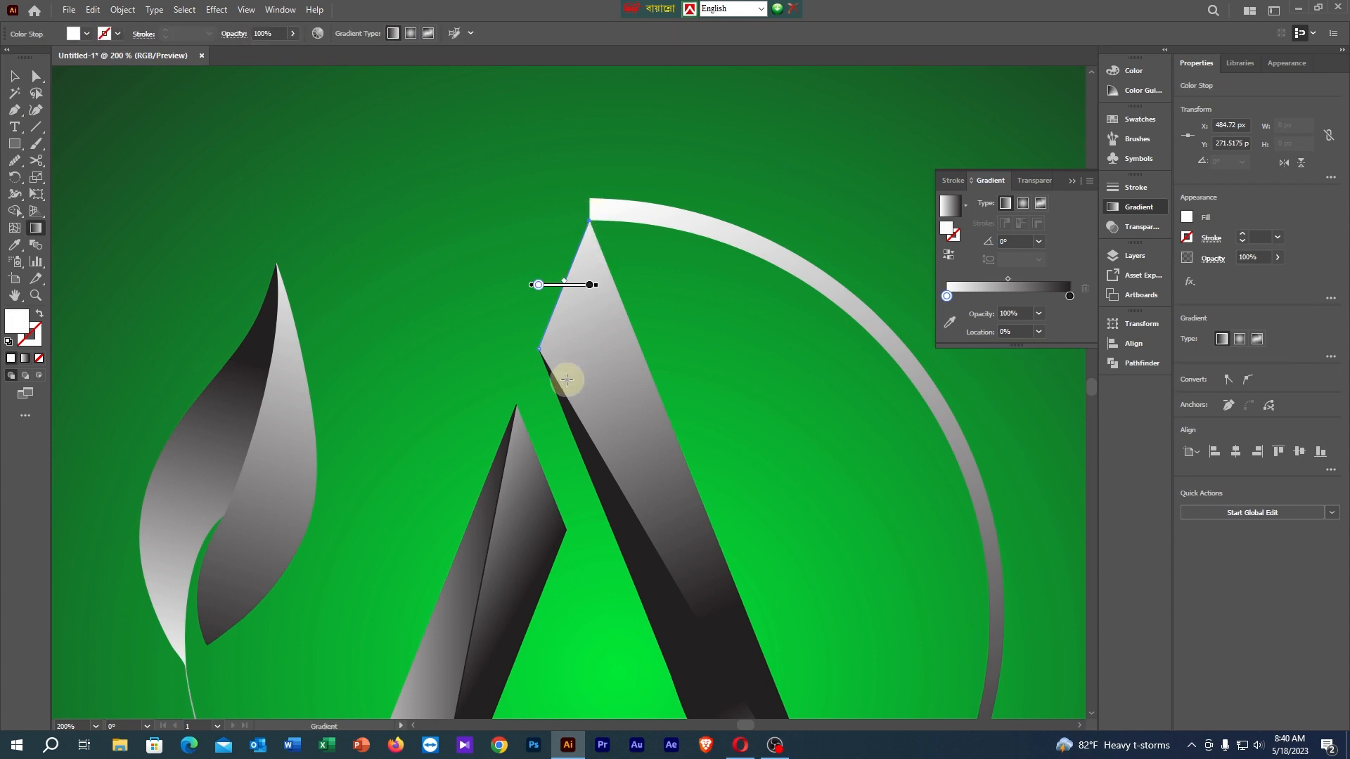
{"action": "key", "text": "ctrl+z"}
{"action": "key", "text": "ctrl+z"}
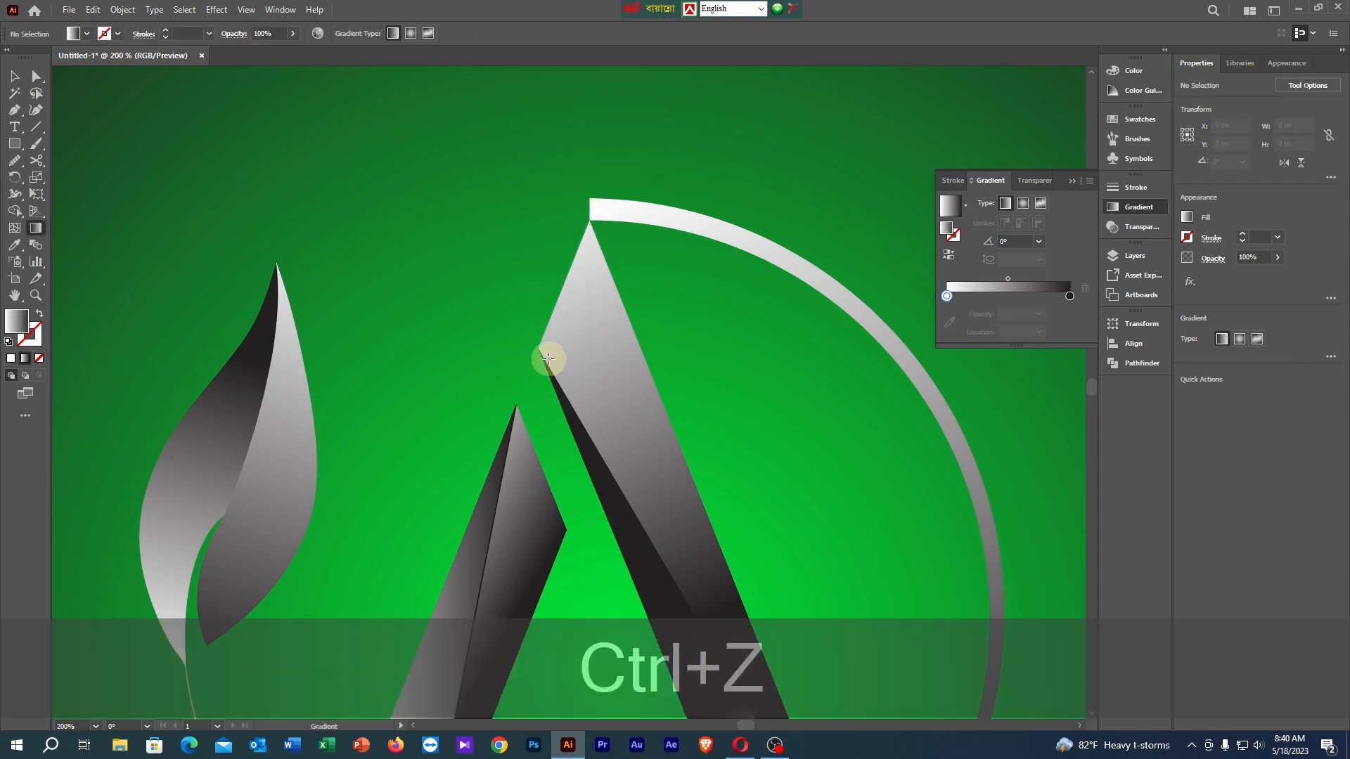
Draw a straight line along the A's upper-left slanted edge and scale it proportionally from its centre to about 43 × 108 px, crossing the arc.
{"action": "key", "text": "o"}
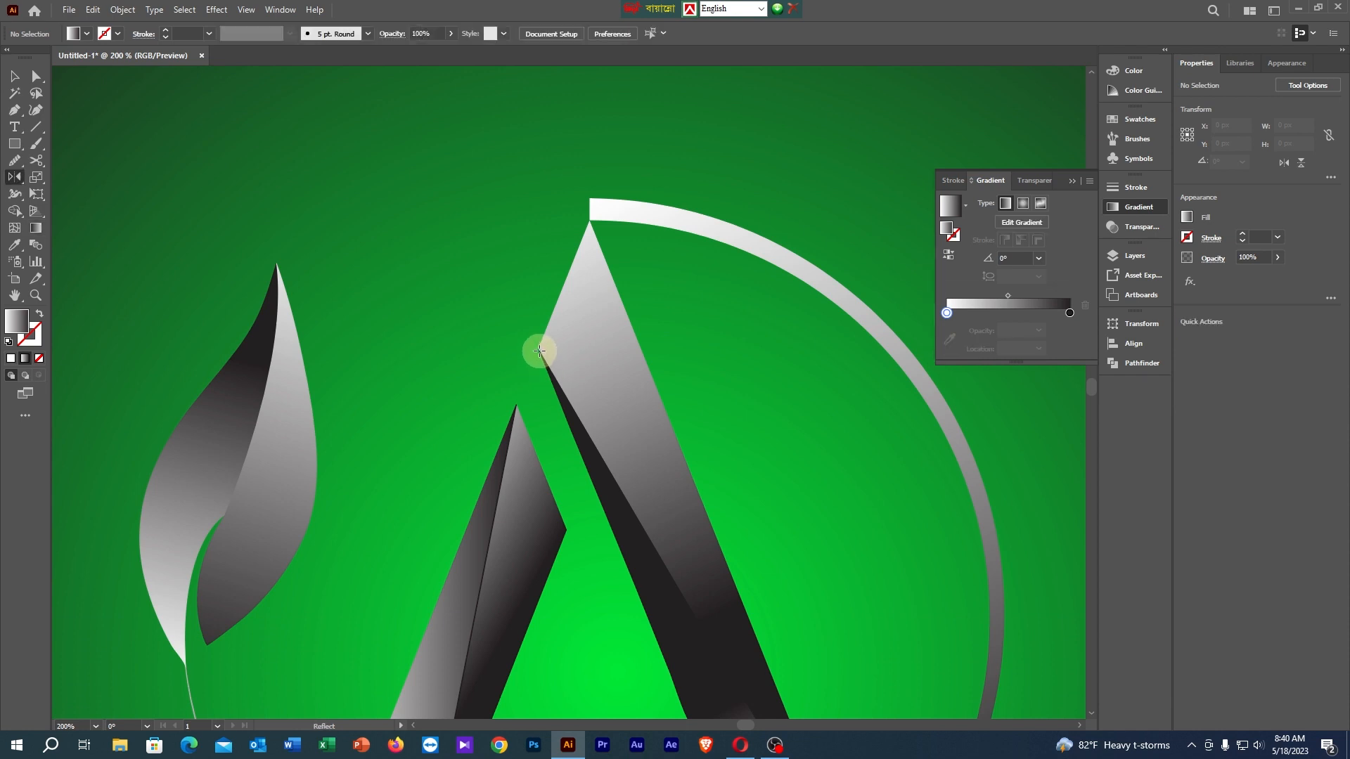
{"action": "key", "text": "p"}
{"action": "left_click", "coordinate": [538, 350]}
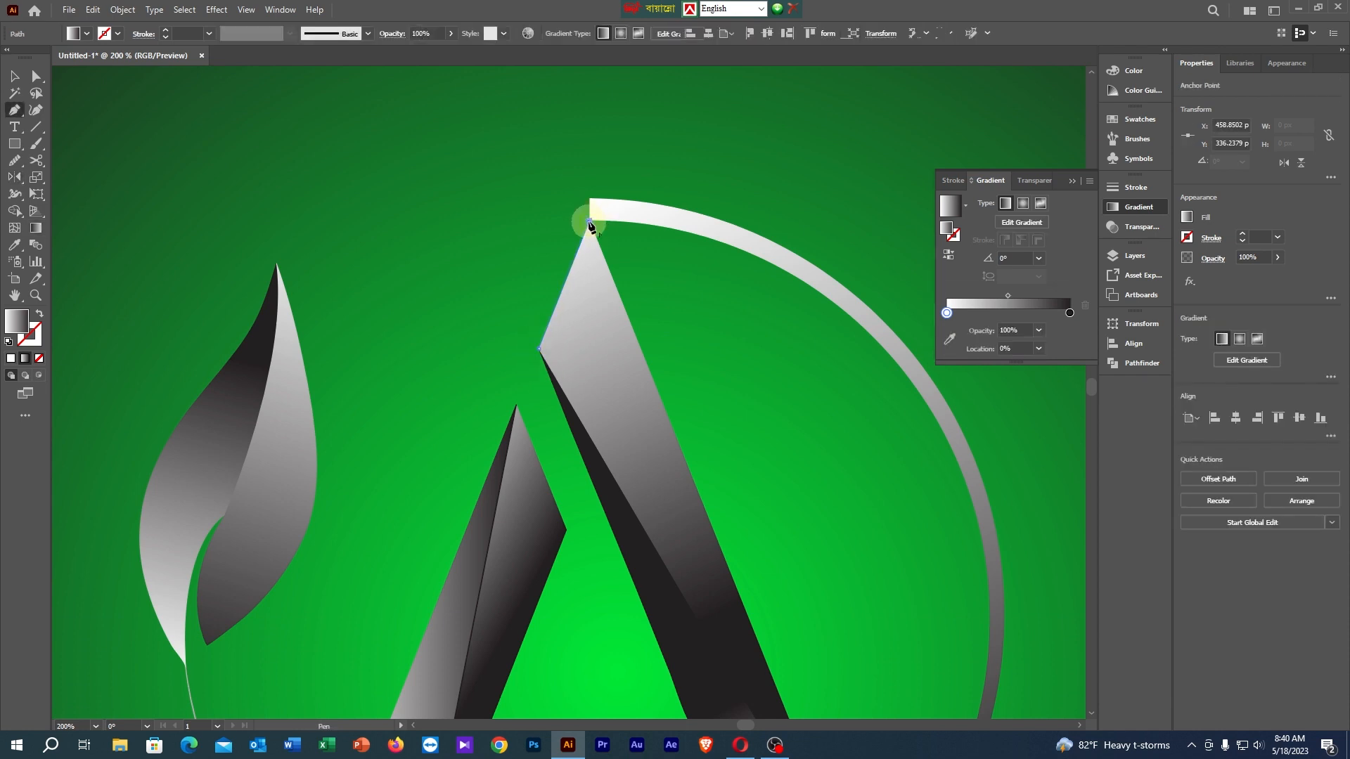
{"action": "left_click", "coordinate": [589, 221]}
{"action": "key", "text": "v"}
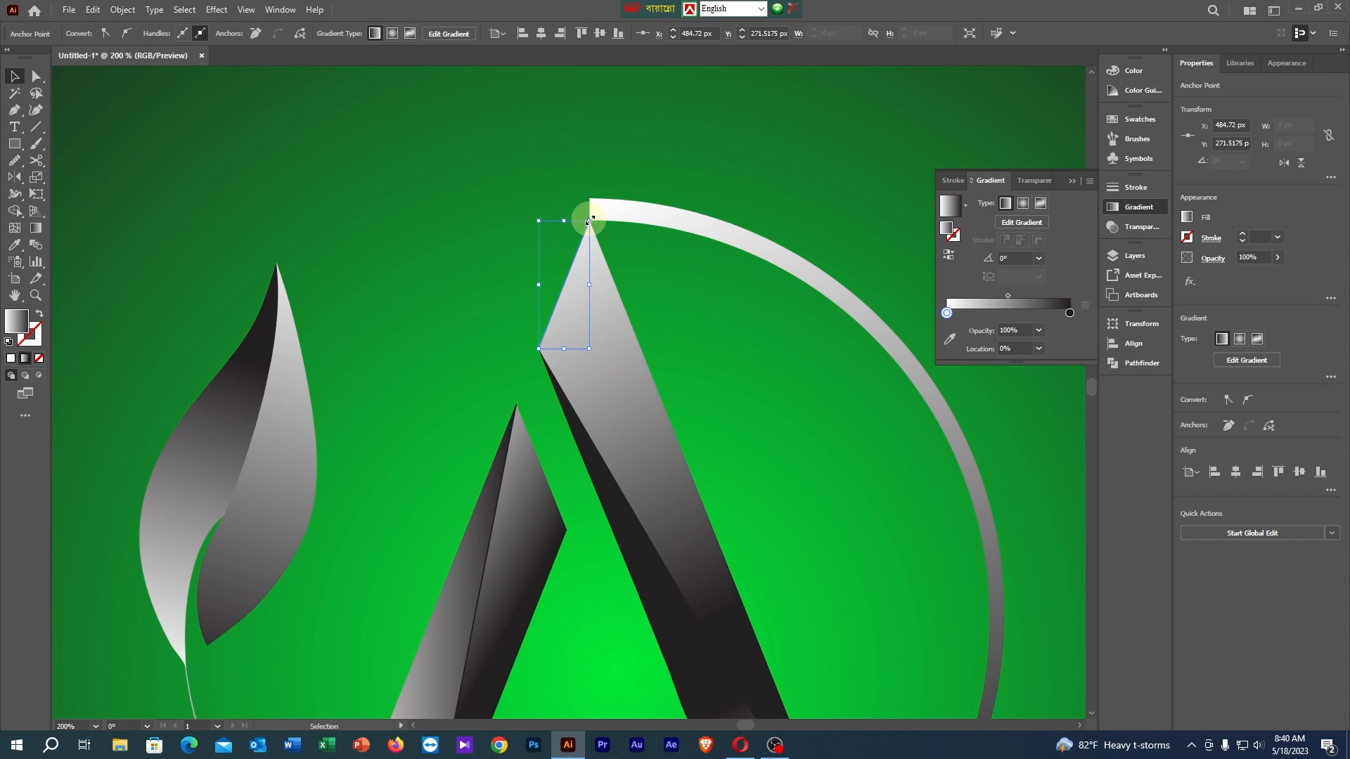
{"action": "left_click_drag", "start_coordinate": [589, 221], "coordinate": [618, 180]}
{"action": "left_click", "coordinate": [566, 136]}
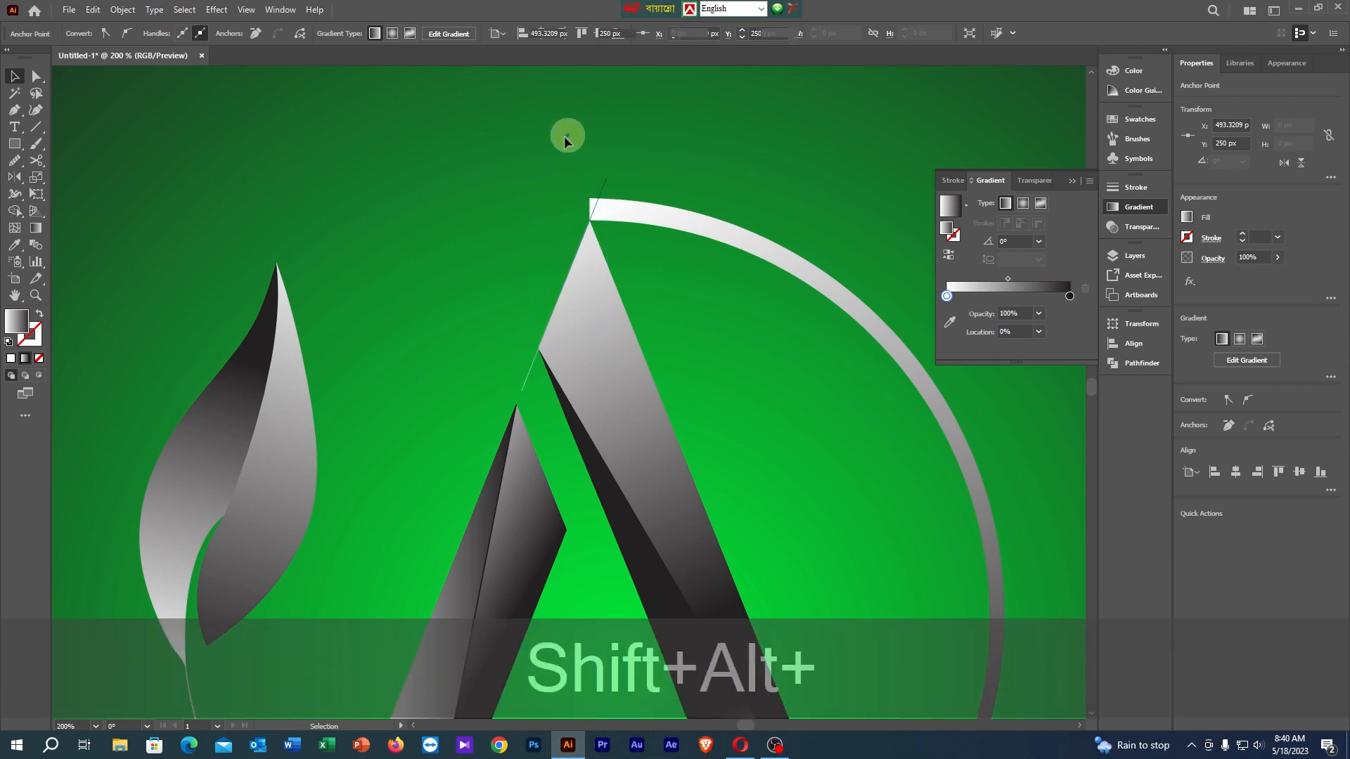
Expand the appearance of the leaf-and-arc group so that the tapered arc becomes a filled shape.
{"action": "key", "text": "ctrl+a"}
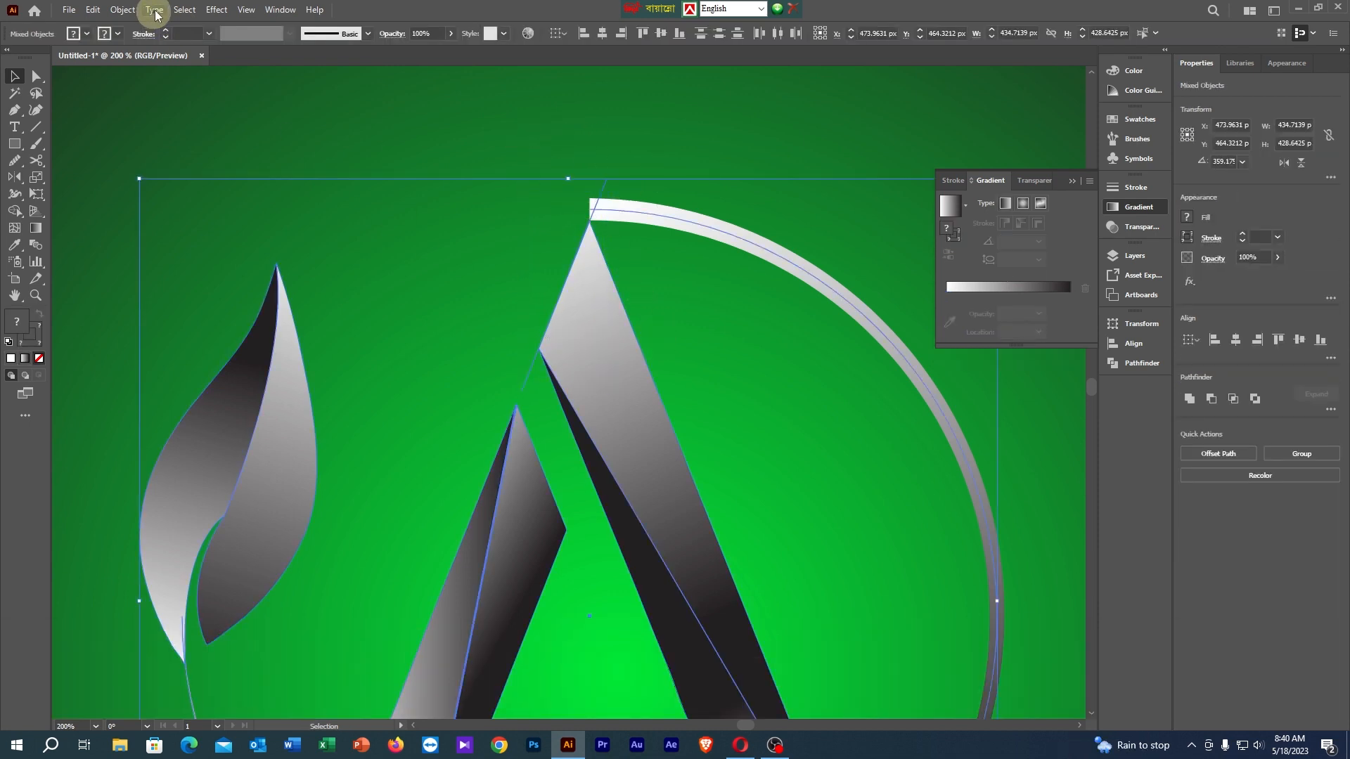
{"action": "left_click", "coordinate": [122, 10]}
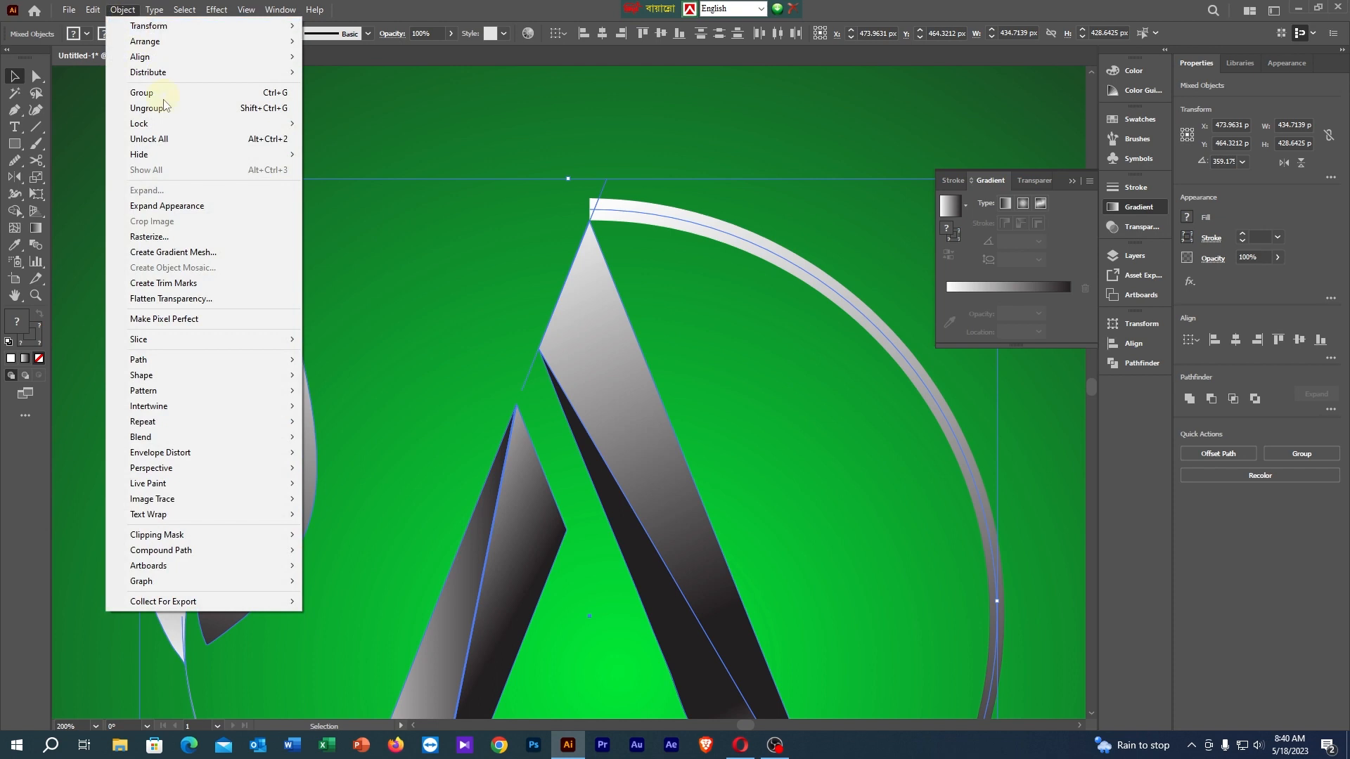
{"action": "left_click", "coordinate": [507, 106]}
{"action": "left_click", "coordinate": [668, 216]}
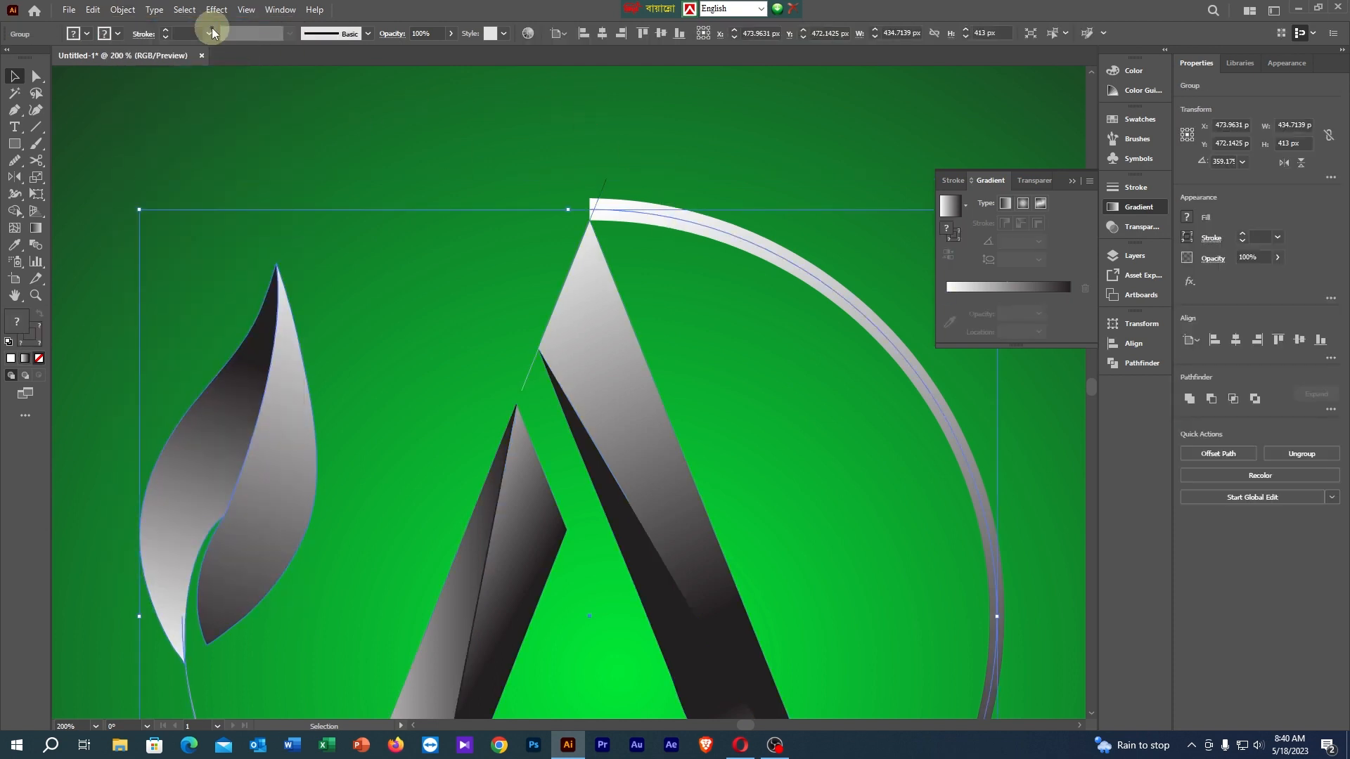
{"action": "left_click", "coordinate": [122, 10]}
{"action": "left_click", "coordinate": [161, 204]}
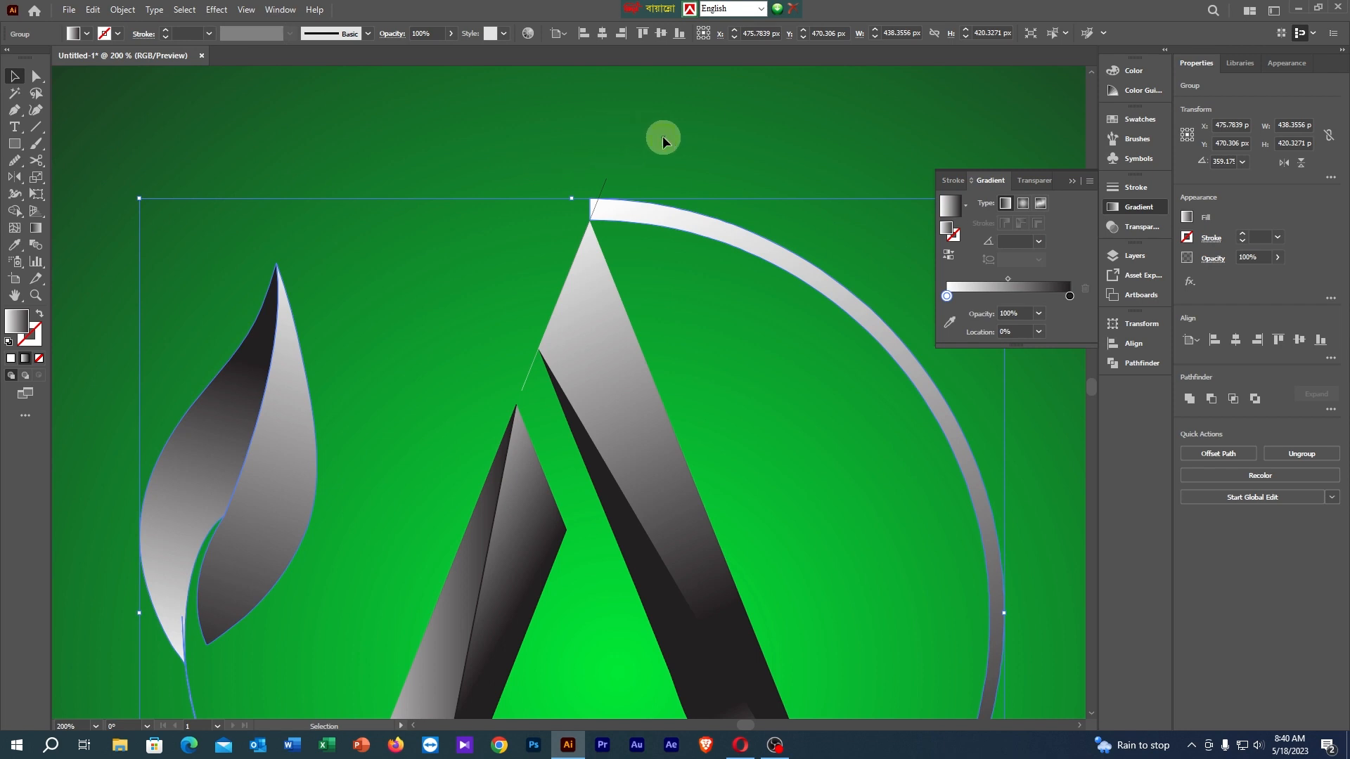
{"action": "left_click", "coordinate": [651, 151]}
Trim the arc's thick end along the slanted line with the Shape Builder, and delete the cutting line.
{"action": "left_click_drag", "start_coordinate": [626, 217], "coordinate": [628, 211]}
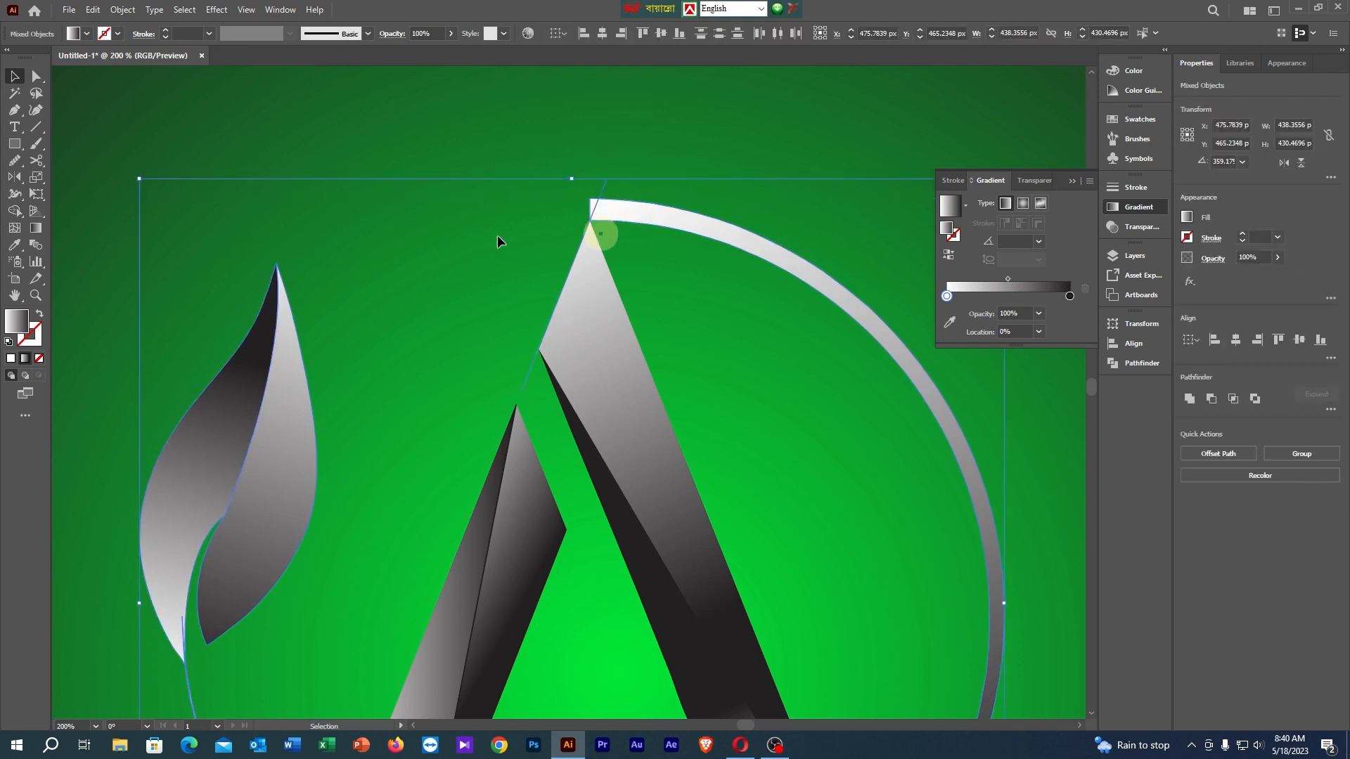
{"action": "key", "text": "shift+m"}
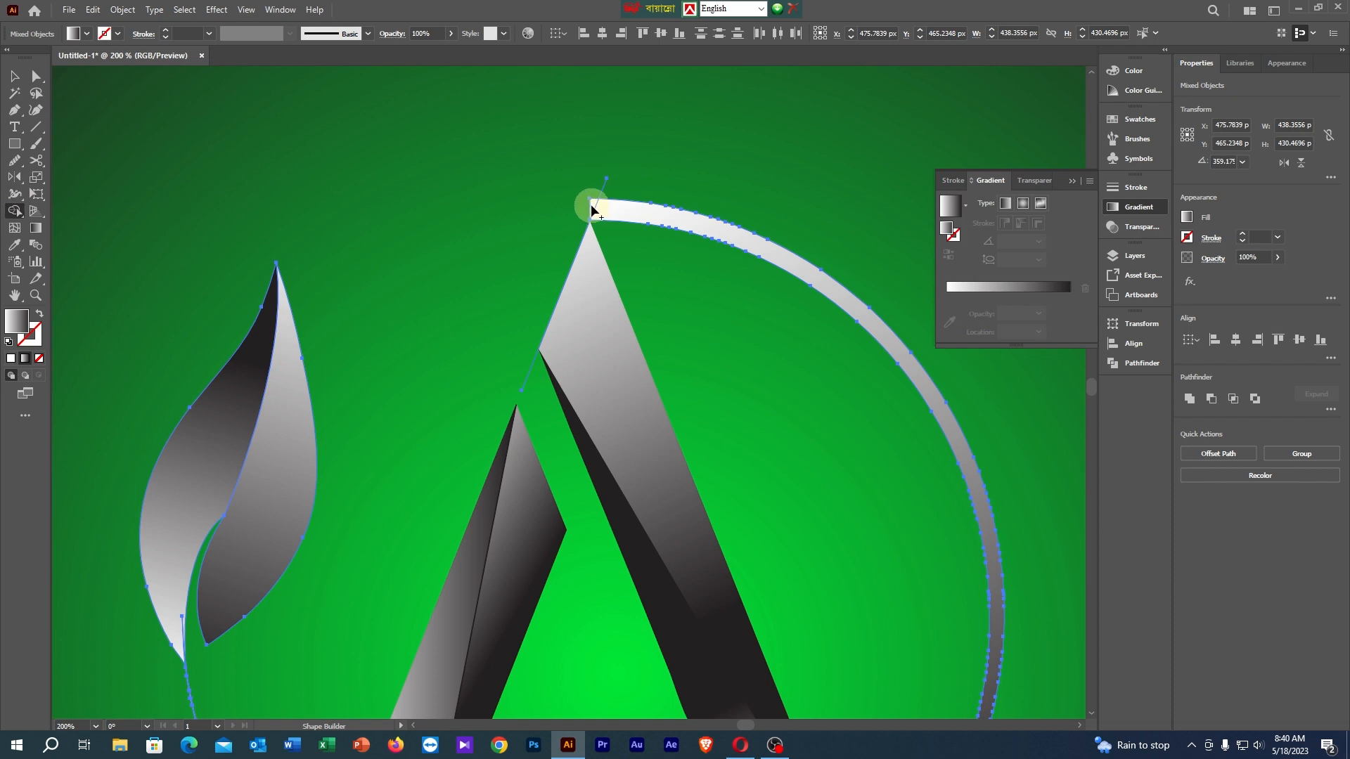
{"action": "scroll", "coordinate": [594, 208], "scroll_direction": "up", "scroll_amount": 1}
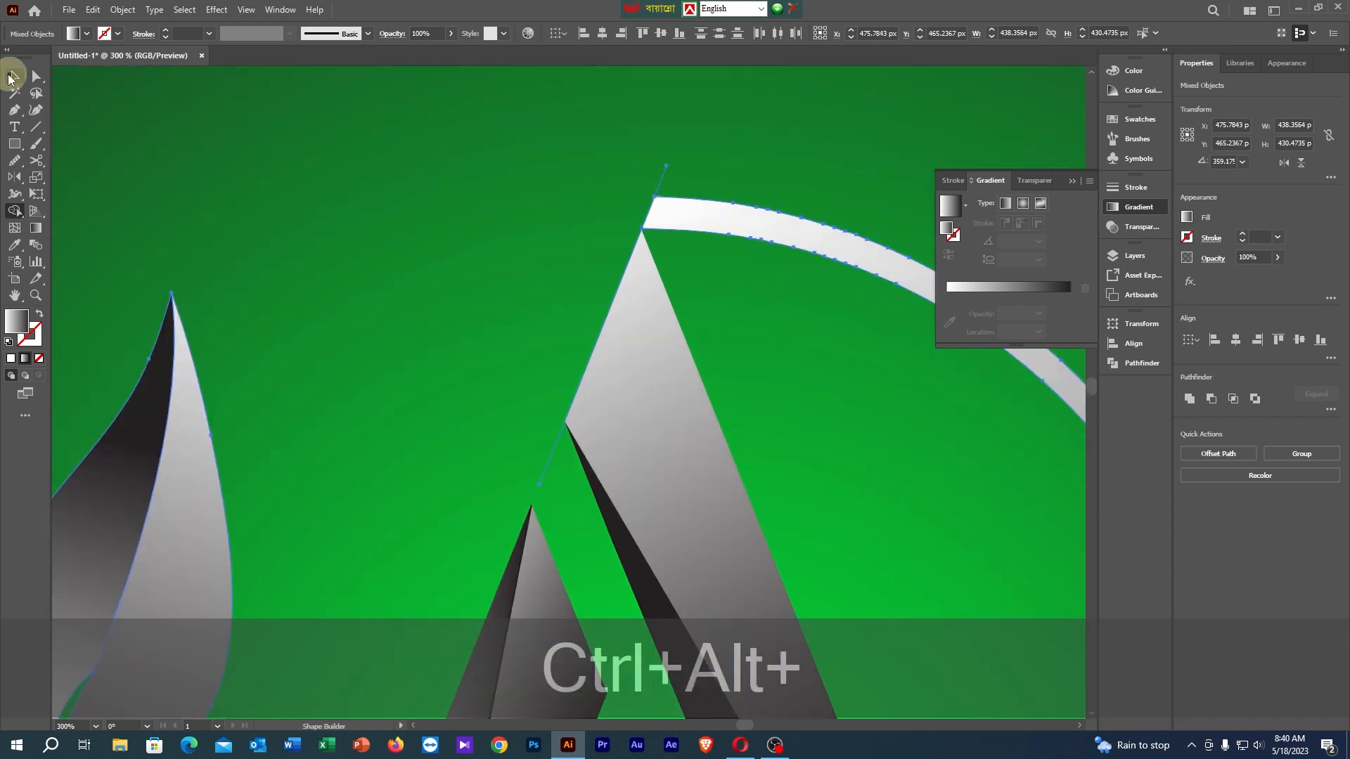
{"action": "left_click", "coordinate": [14, 76]}
{"action": "left_click", "coordinate": [632, 97]}
{"action": "left_click", "coordinate": [680, 182]}
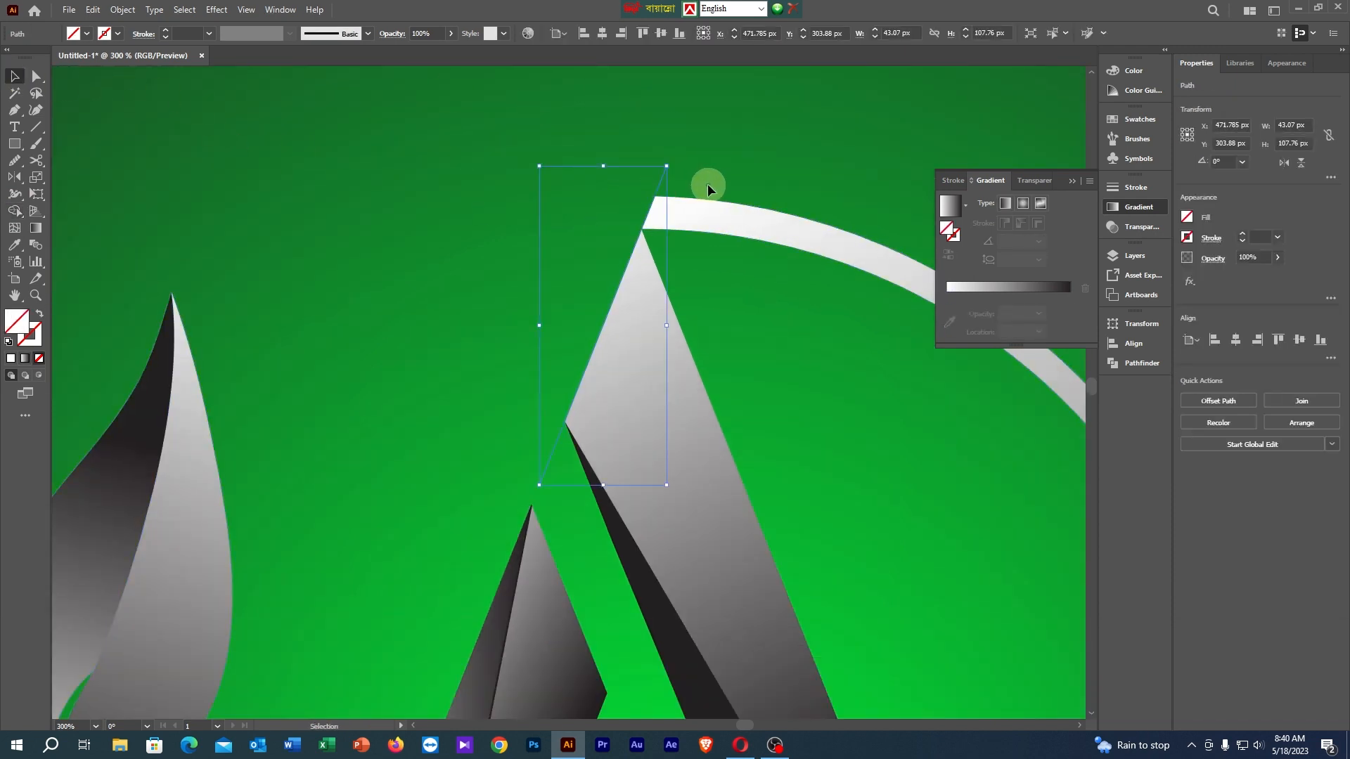
{"action": "left_click", "coordinate": [702, 180]}
Group the A's pieces, the arc and the leaf into a single logo object.
{"action": "key", "text": "ctrl+alt+0"}
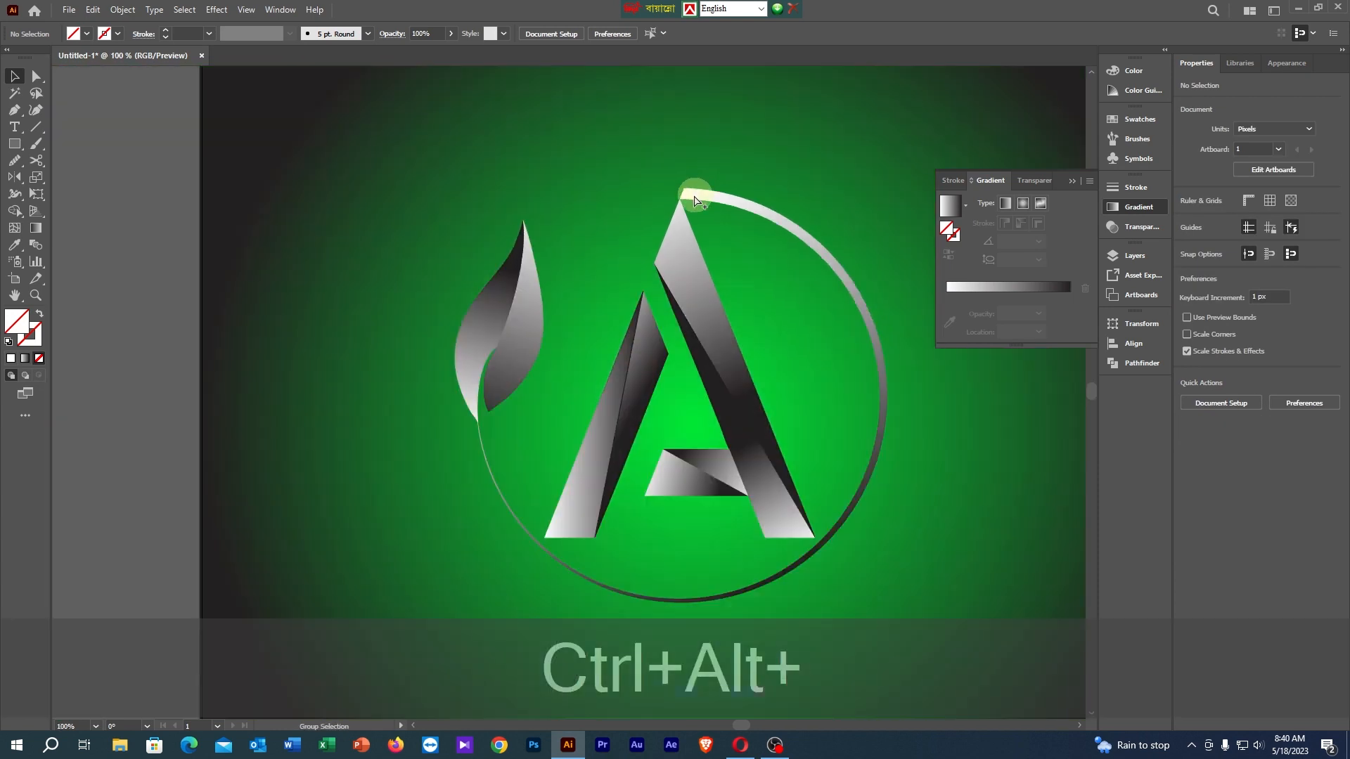
{"action": "left_click_drag", "start_coordinate": [819, 357], "coordinate": [657, 383]}
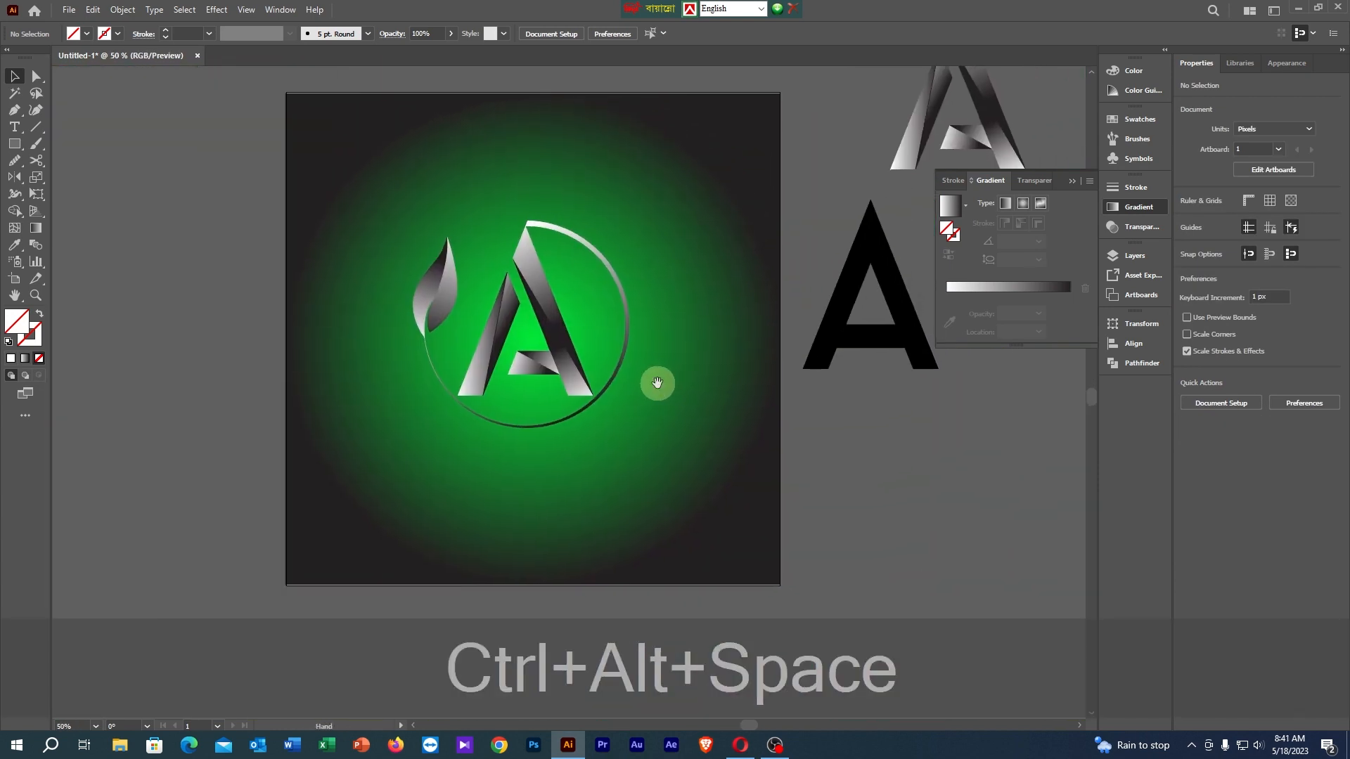
{"action": "left_click_drag", "start_coordinate": [332, 143], "coordinate": [552, 368]}
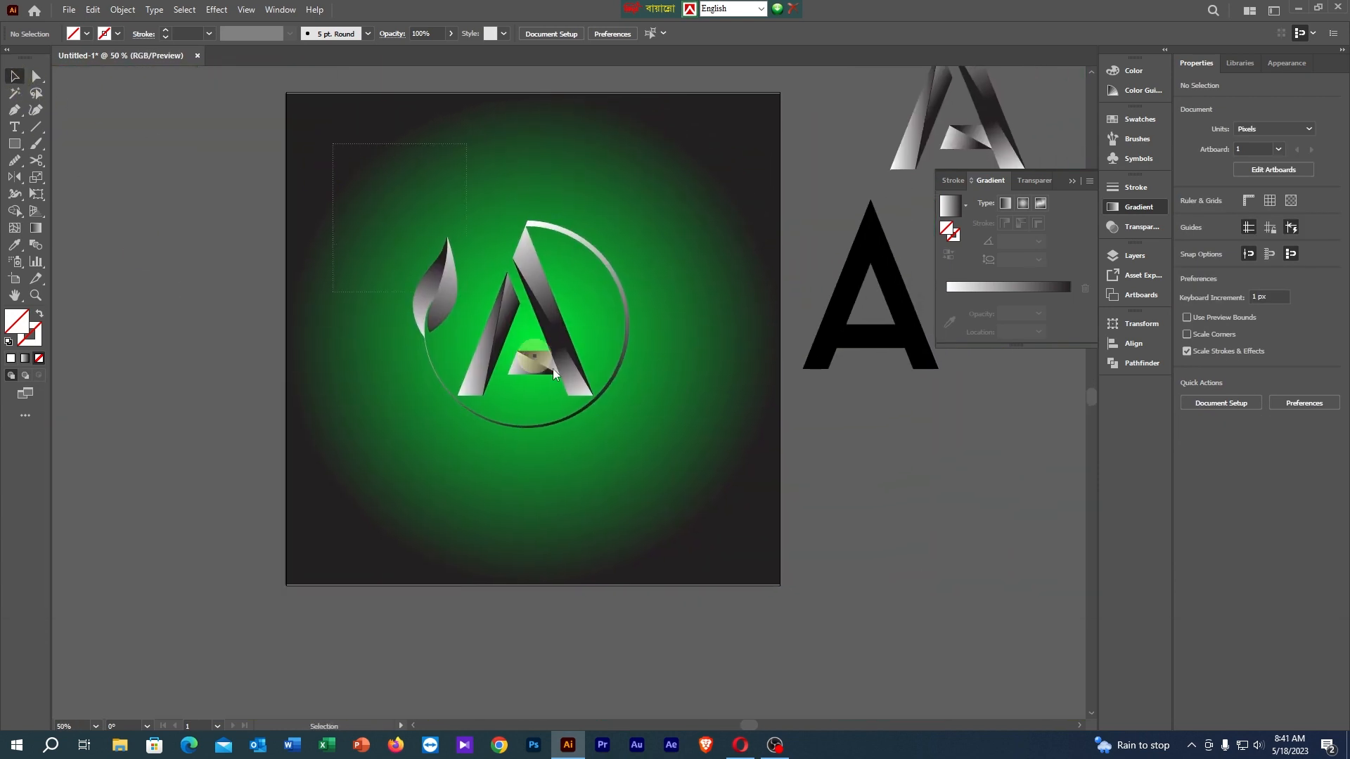
{"action": "left_click_drag", "start_coordinate": [655, 445], "coordinate": [655, 445]}
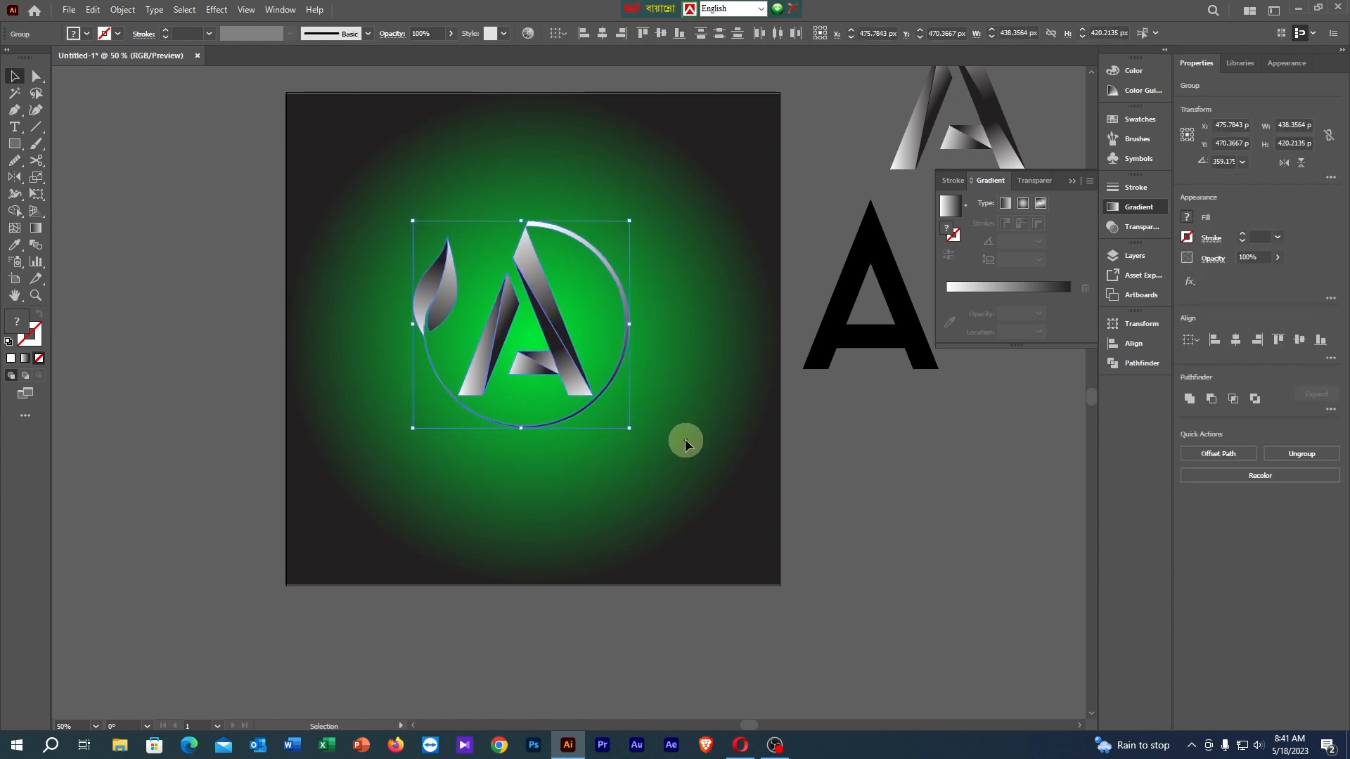
{"action": "key", "text": "ctrl"}
{"action": "key", "text": "ctrl+g"}
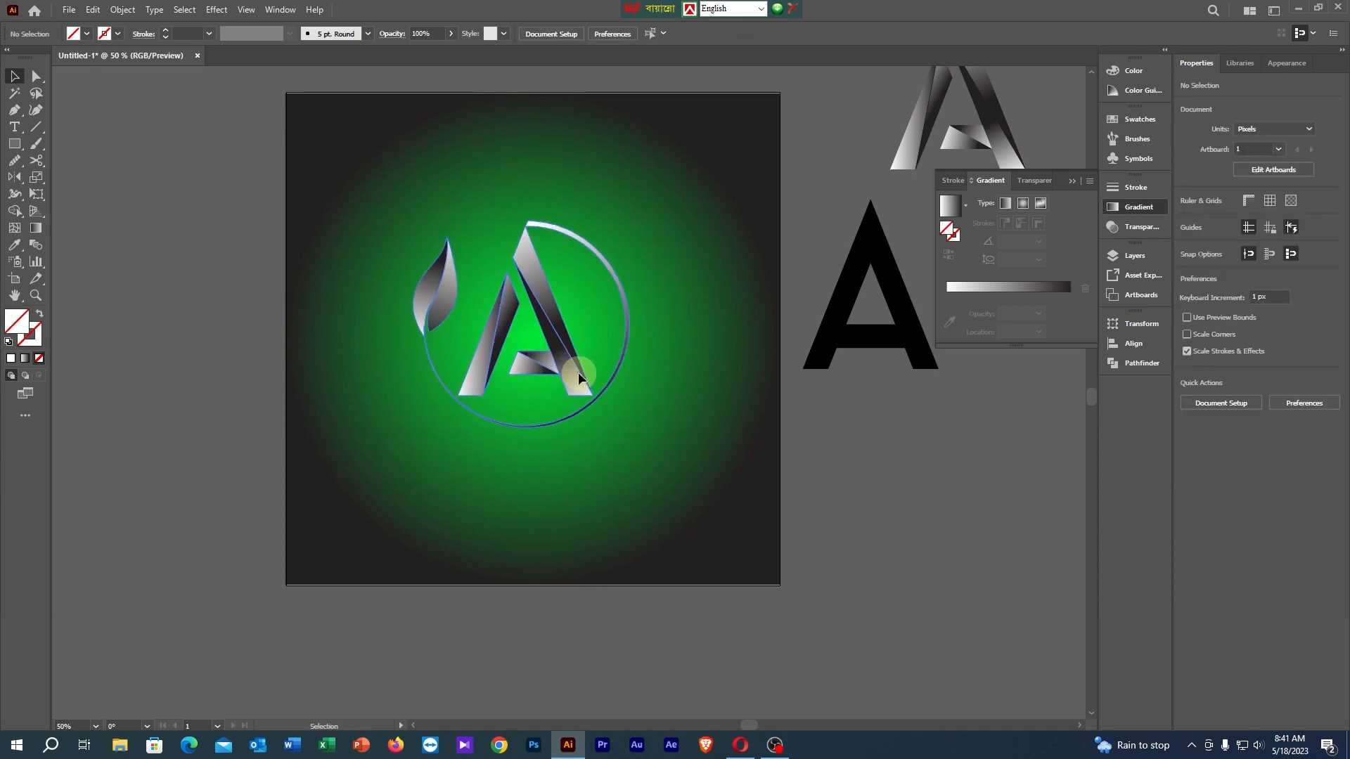
{"action": "left_click", "coordinate": [577, 375]}
{"action": "scroll", "coordinate": [577, 373], "scroll_direction": "up", "scroll_amount": 2}
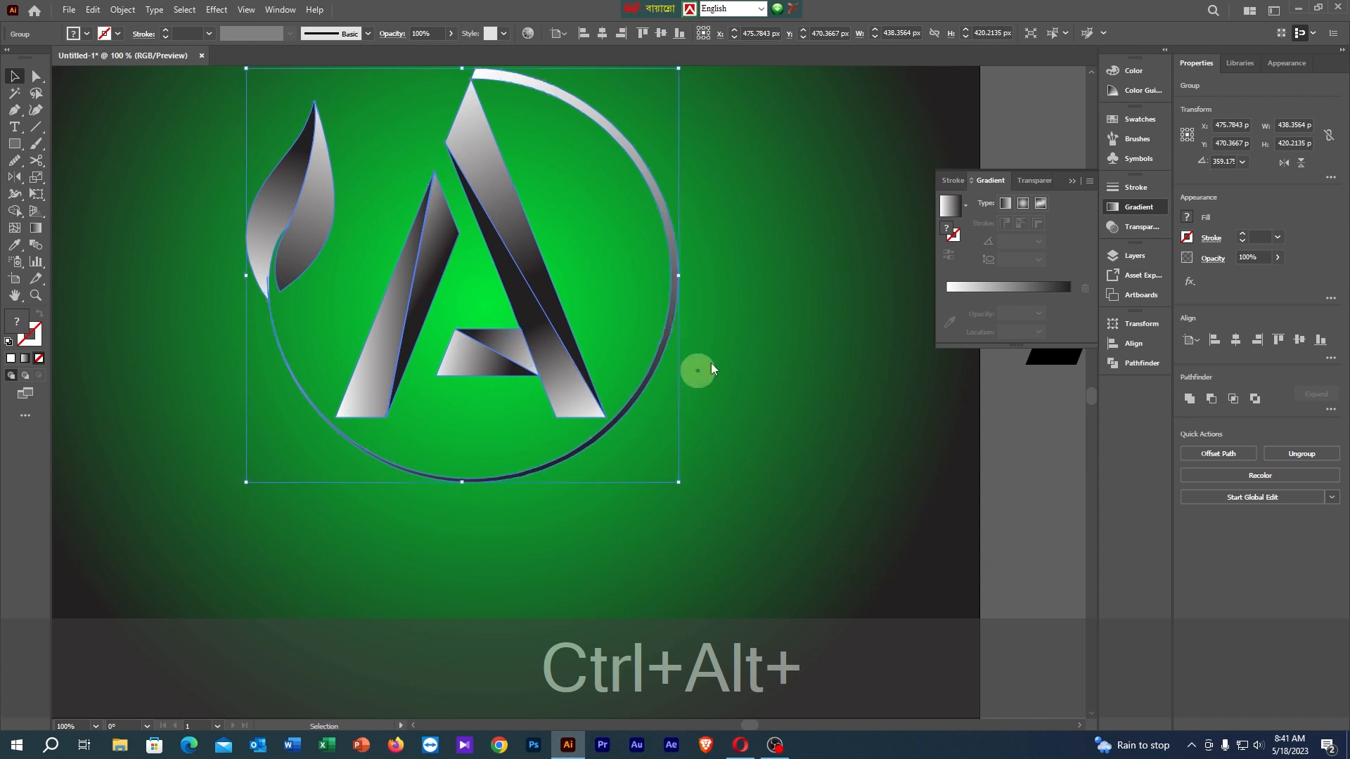
{"action": "left_click_drag", "start_coordinate": [806, 211], "coordinate": [825, 259]}
{"action": "left_click", "coordinate": [829, 256]}
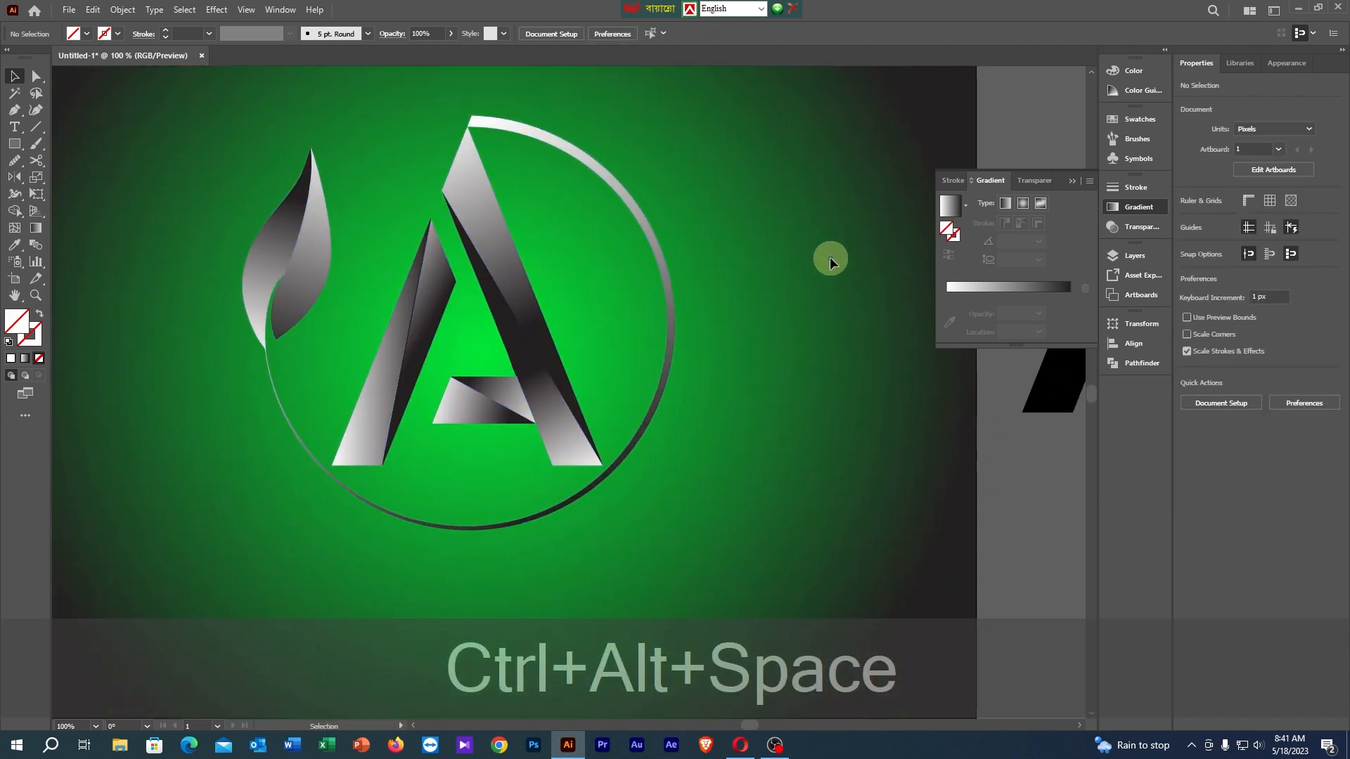